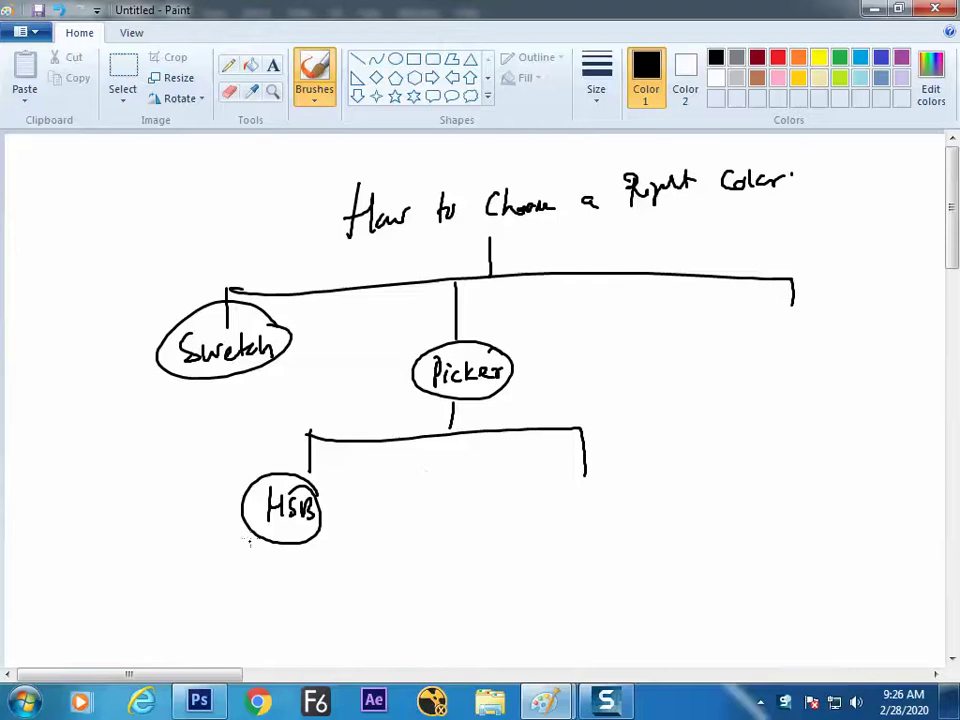
Step: Draw lines from the letters in the HSB bubble to a degree mark for H and percent signs for S and B
{"action": "left_click_drag", "start_coordinate": [262, 488], "coordinate": [222, 450]}
{"action": "mouse_move", "coordinate": [278, 558]}
{"action": "left_mouse_down"}
{"action": "mouse_move", "coordinate": [314, 559]}
{"action": "mouse_move", "coordinate": [321, 596]}
{"action": "left_mouse_up"}
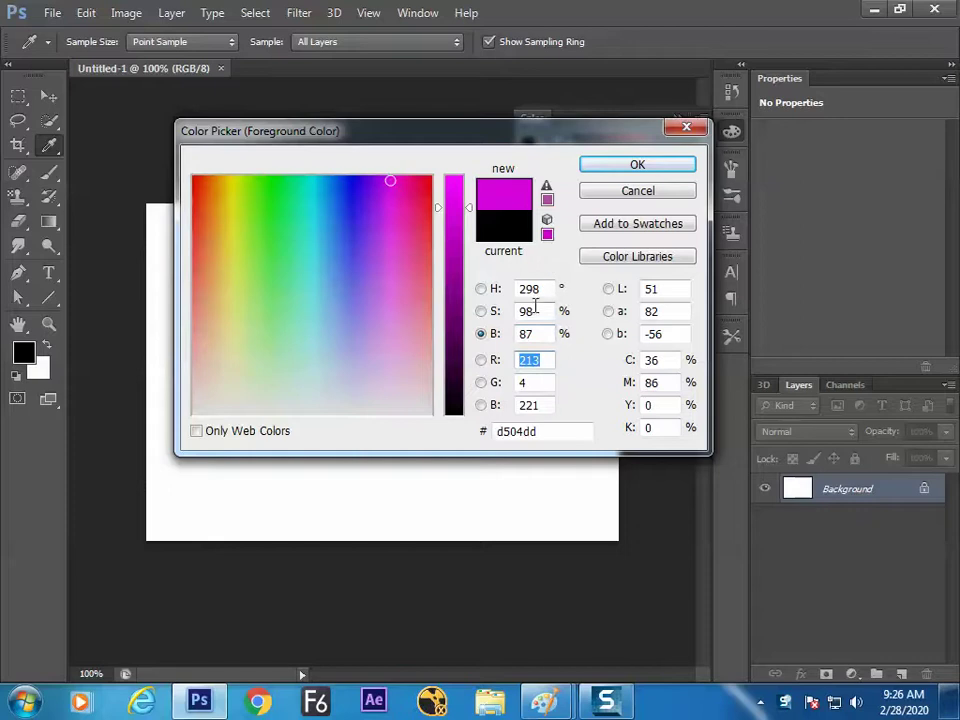
Step: In Photoshop's foreground Color Picker, set the RGB values to 255, 0, 0 for pure red
{"action": "type", "text": "255"}
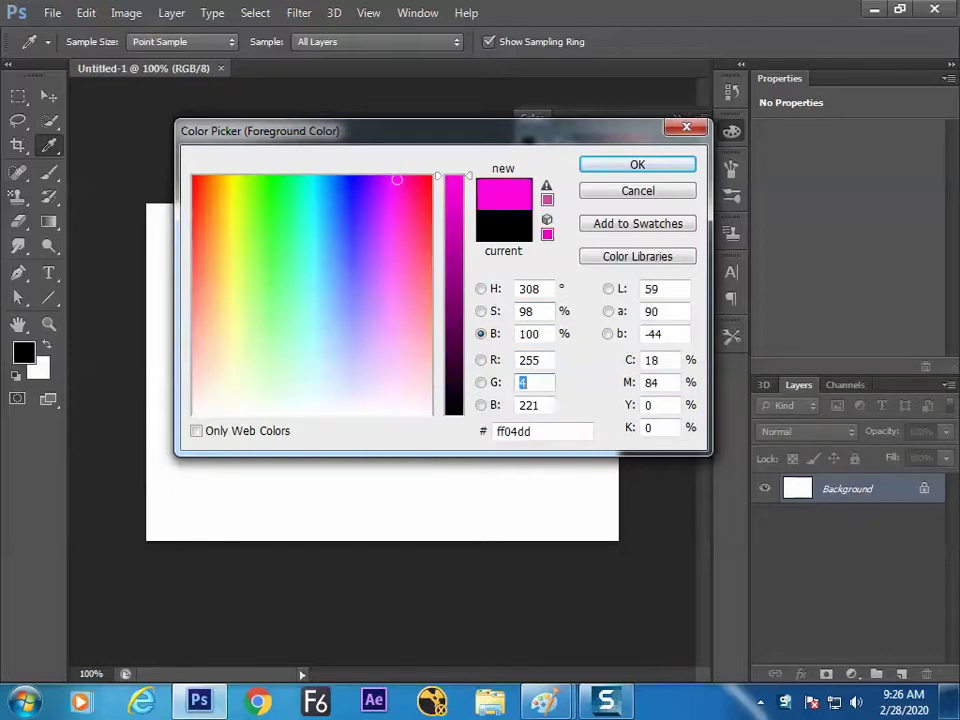
{"action": "type", "text": "0"}
{"action": "key", "text": "Tab"}
{"action": "type", "text": "0"}
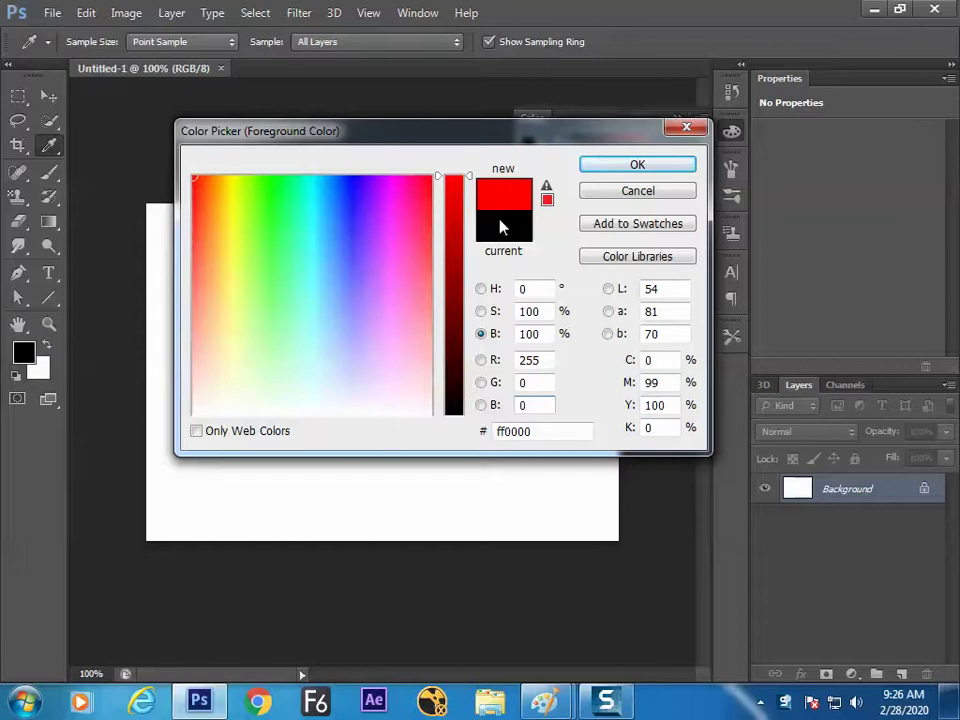
Step: Return to the Paint diagram, write RGB with a boxed 0 - 255 range under Picker's second branch, and draw a third branch
{"action": "key", "text": "alt+Tab"}
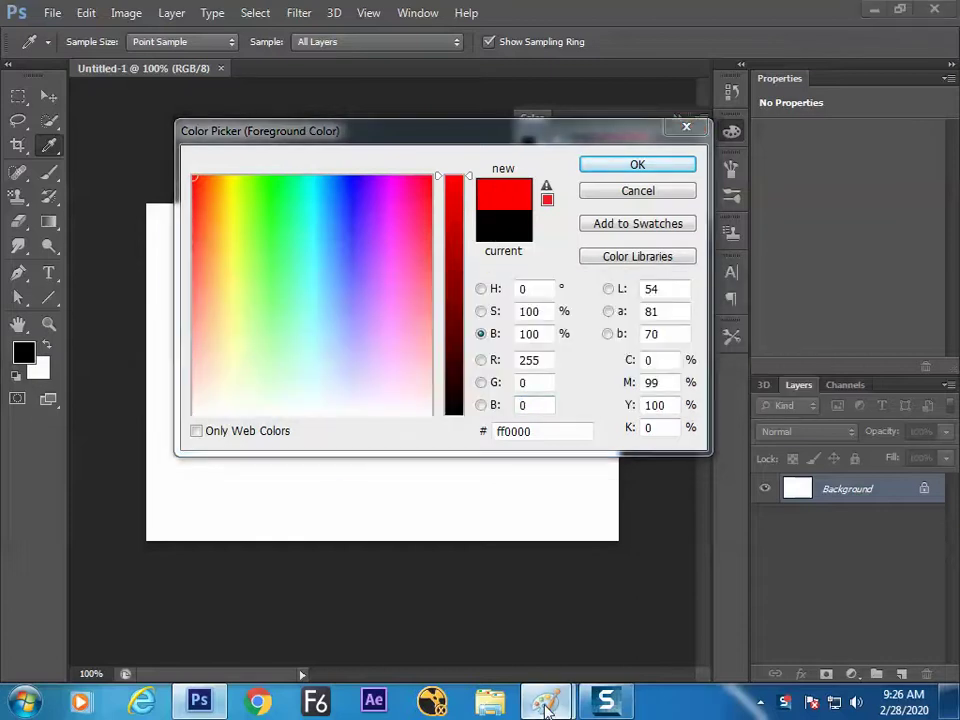
{"action": "mouse_move", "coordinate": [545, 708]}
{"action": "left_click", "coordinate": [560, 626]}
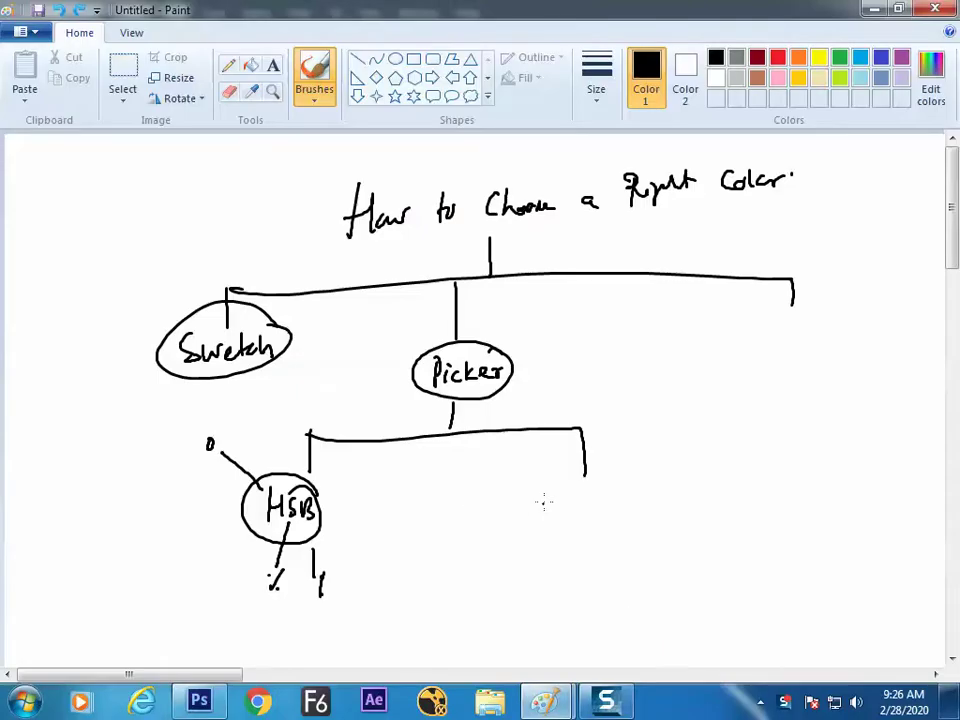
{"action": "mouse_move", "coordinate": [547, 490]}
{"action": "left_mouse_down"}
{"action": "mouse_move", "coordinate": [549, 524]}
{"action": "mouse_move", "coordinate": [542, 508]}
{"action": "mouse_move", "coordinate": [600, 503]}
{"action": "mouse_move", "coordinate": [586, 544]}
{"action": "mouse_move", "coordinate": [611, 563]}
{"action": "left_mouse_up"}
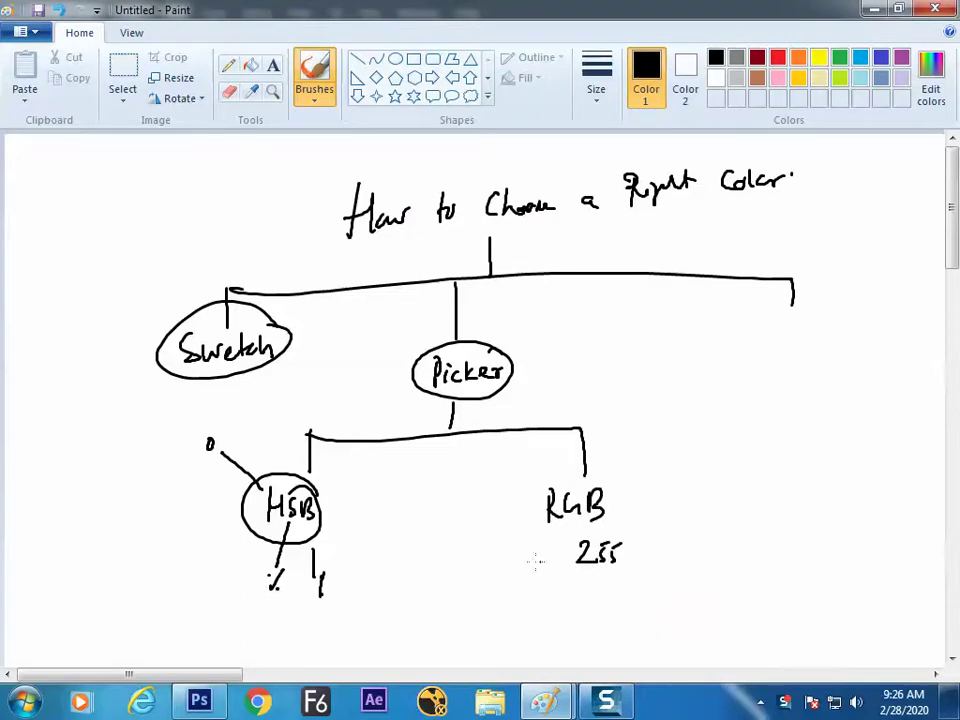
{"action": "mouse_move", "coordinate": [524, 554]}
{"action": "left_mouse_down"}
{"action": "mouse_move", "coordinate": [558, 564]}
{"action": "mouse_move", "coordinate": [640, 531]}
{"action": "mouse_move", "coordinate": [634, 577]}
{"action": "mouse_move", "coordinate": [488, 587]}
{"action": "mouse_move", "coordinate": [493, 540]}
{"action": "left_mouse_up"}
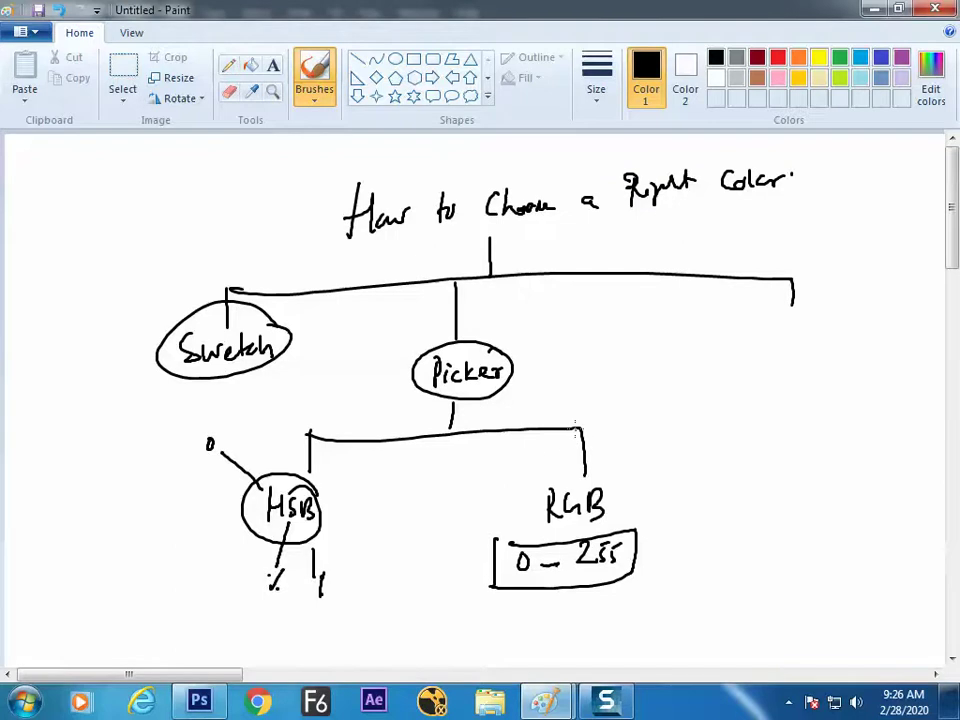
{"action": "mouse_move", "coordinate": [575, 428]}
{"action": "left_mouse_down"}
{"action": "mouse_move", "coordinate": [709, 416]}
{"action": "mouse_move", "coordinate": [714, 495]}
{"action": "left_mouse_up"}
Step: Switch to Photoshop and raise the black (K) component of the pure red to 56% in the Color Picker
{"action": "key", "text": "alt+Tab"}
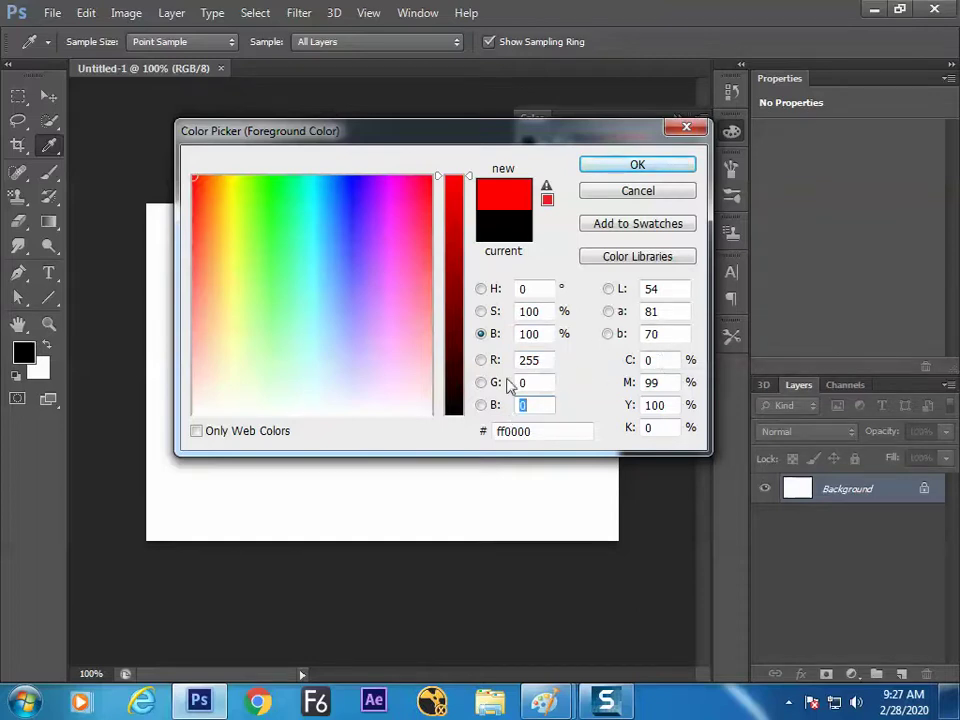
{"action": "left_click", "coordinate": [652, 382]}
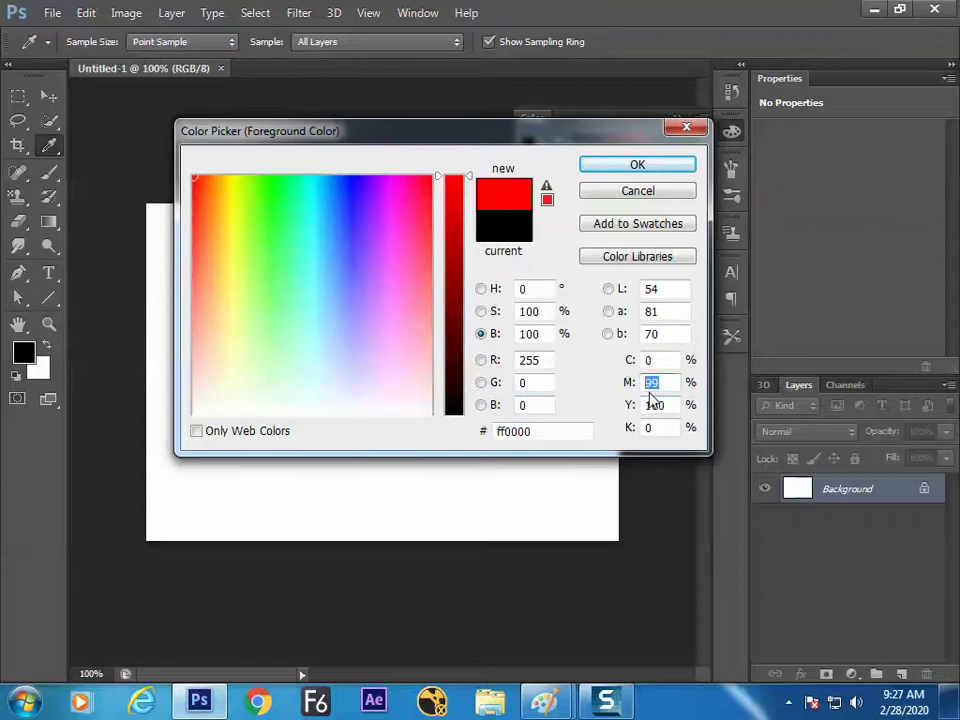
{"action": "left_click", "coordinate": [656, 404]}
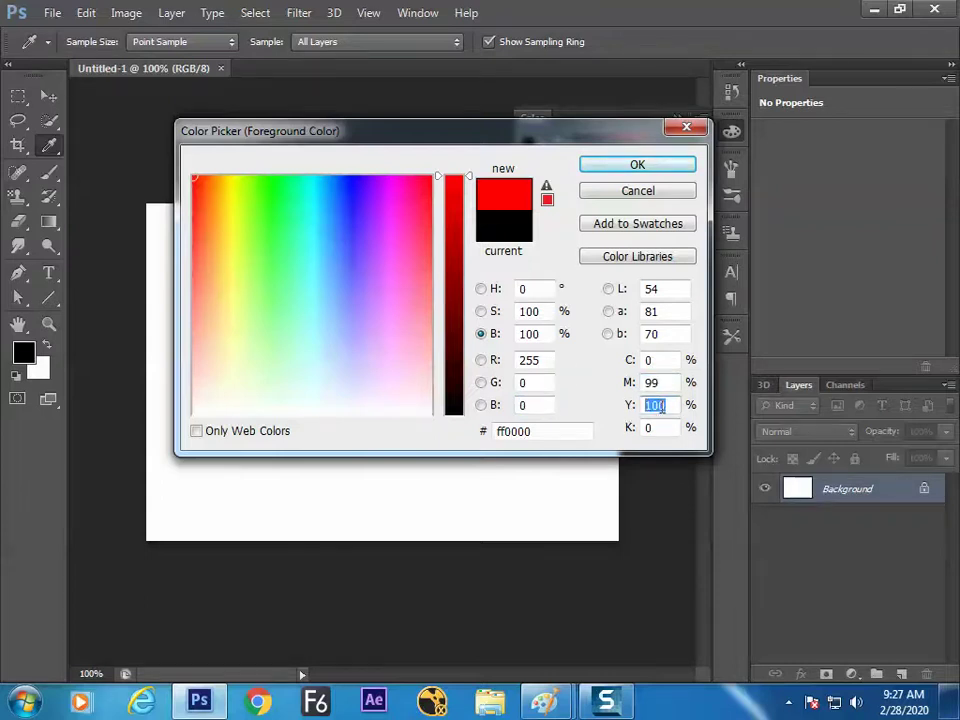
{"action": "left_click", "coordinate": [657, 426]}
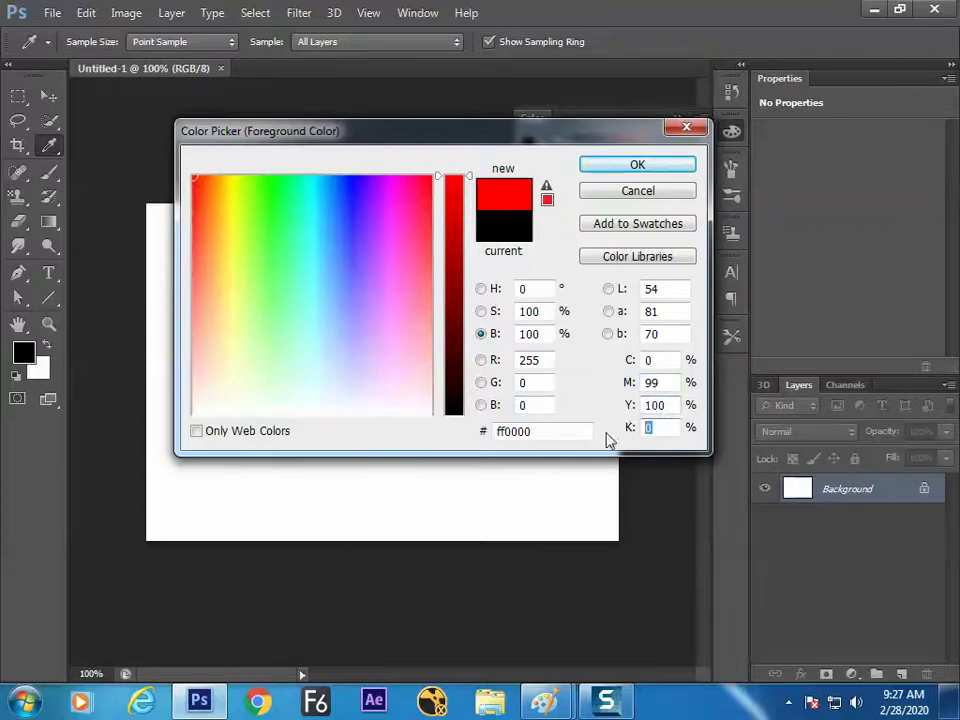
{"action": "key", "text": "Up"}
{"action": "key", "text": "Up"}
{"action": "key", "text": "Up"}
{"action": "key", "text": "Up"}
{"action": "key", "text": "Up"}
{"action": "key", "text": "Up"}
{"action": "key", "text": "Up"}
{"action": "key", "text": "Up"}
{"action": "key", "text": "Up"}
{"action": "key", "text": "Up"}
{"action": "key", "text": "Up"}
{"action": "key", "text": "Up"}
{"action": "key", "text": "Up"}
{"action": "key", "text": "Up"}
{"action": "key", "text": "Up"}
{"action": "key", "text": "Up"}
{"action": "key", "text": "Up"}
{"action": "key", "text": "Up"}
{"action": "key", "text": "Up"}
{"action": "key", "text": "Up"}
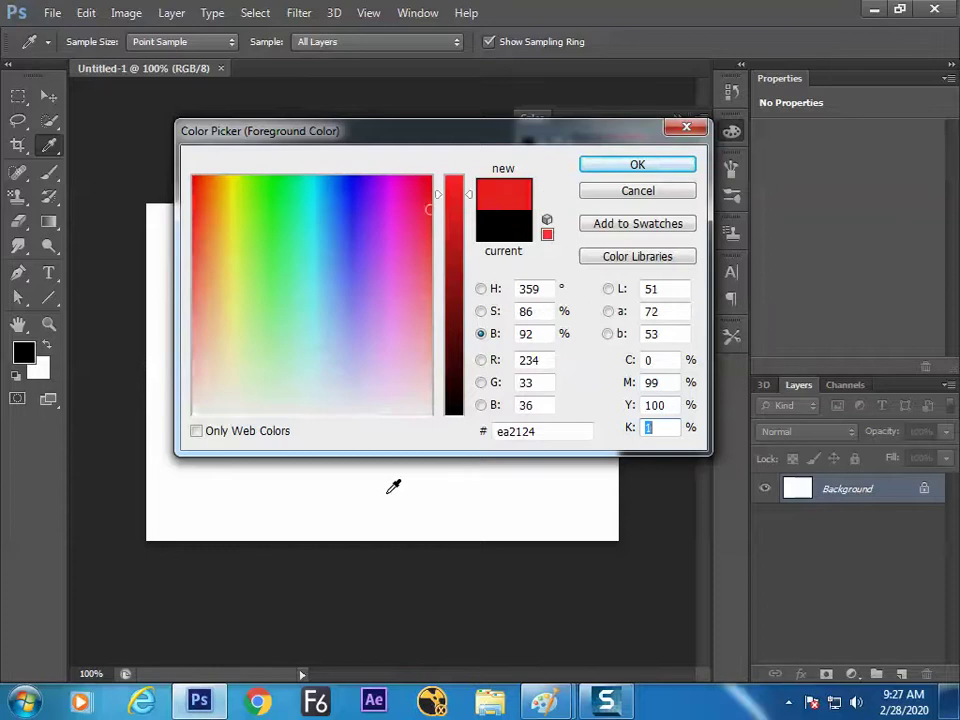
{"action": "key", "text": "Up"}
{"action": "key", "text": "Up"}
{"action": "key", "text": "Up"}
{"action": "key", "text": "Up"}
{"action": "key", "text": "Up"}
{"action": "key", "text": "Up"}
{"action": "key", "text": "Up"}
{"action": "key", "text": "Up"}
{"action": "key", "text": "Up"}
{"action": "key", "text": "Up"}
{"action": "key", "text": "Up"}
{"action": "key", "text": "Up"}
{"action": "key", "text": "Up"}
{"action": "key", "text": "Up"}
{"action": "key", "text": "Up"}
{"action": "key", "text": "Up"}
{"action": "key", "text": "Up"}
{"action": "key", "text": "Up"}
{"action": "key", "text": "Up"}
{"action": "key", "text": "Up"}
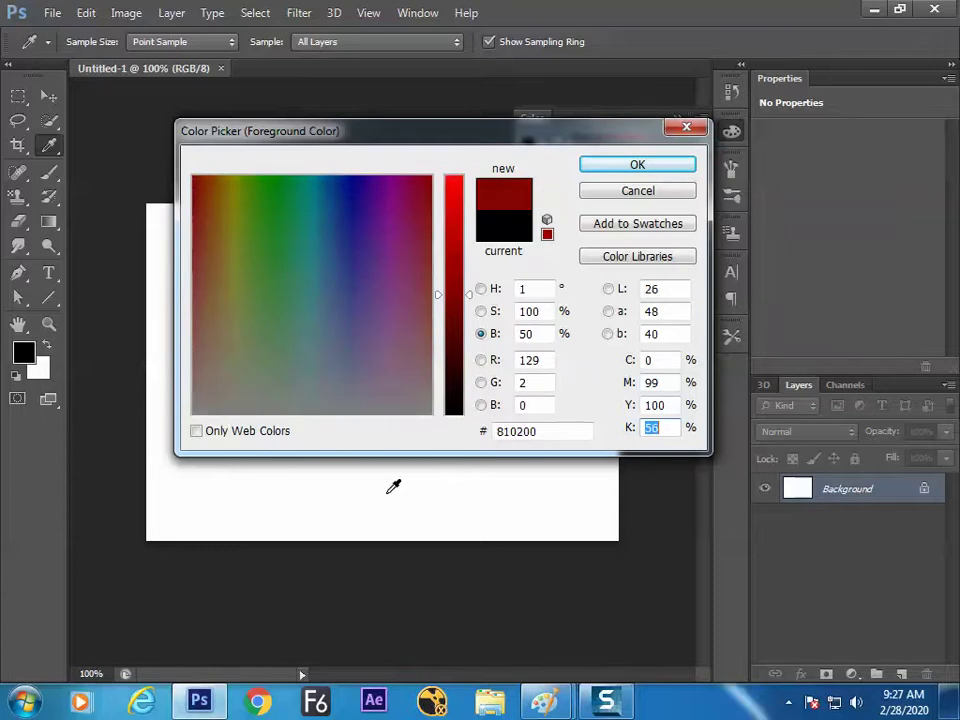
Step: Gradually reduce the black (K) percentage of the dark red to lighten it
{"action": "key", "text": "Down"}
{"action": "key", "text": "Down"}
{"action": "key", "text": "Down"}
{"action": "key", "text": "Down"}
{"action": "key", "text": "Down"}
{"action": "key", "text": "Down"}
{"action": "key", "text": "Down"}
{"action": "key", "text": "Down"}
{"action": "key", "text": "Down"}
{"action": "key", "text": "Down"}
{"action": "key", "text": "Down"}
{"action": "key", "text": "Down"}
{"action": "key", "text": "Down"}
{"action": "key", "text": "Down"}
{"action": "key", "text": "Down"}
{"action": "key", "text": "Down"}
{"action": "key", "text": "Down"}
{"action": "key", "text": "Down"}
{"action": "key", "text": "Down"}
{"action": "key", "text": "Down"}
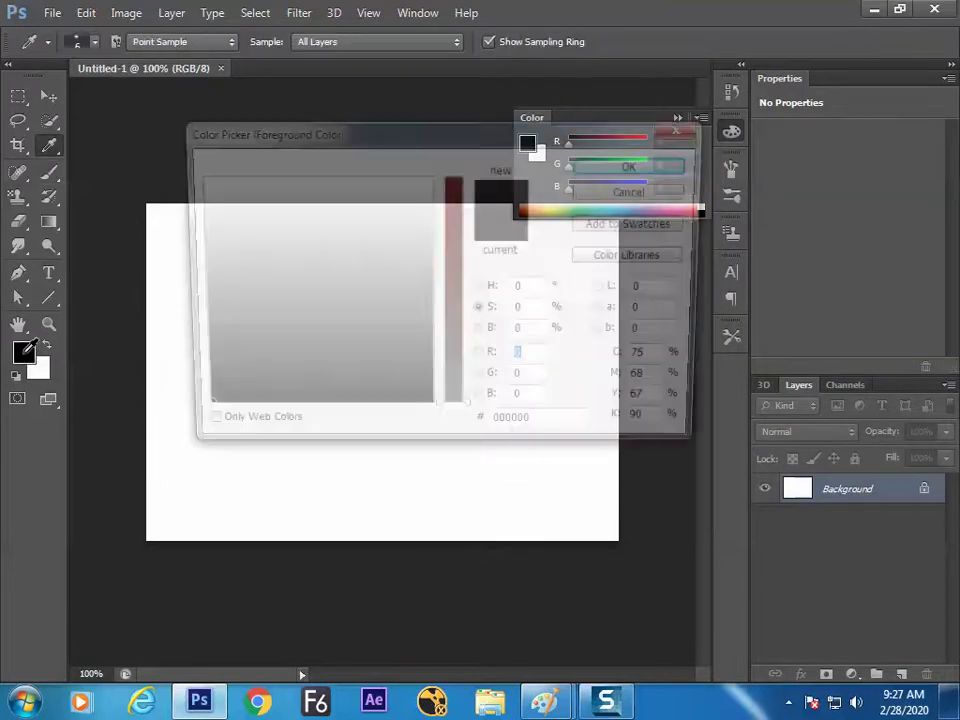
Step: Switch the foreground Color Picker to hue mode and pick a bright red with 84% saturation and 90% brightness (e62424)
{"action": "left_click", "coordinate": [454, 195]}
{"action": "left_click", "coordinate": [480, 289]}
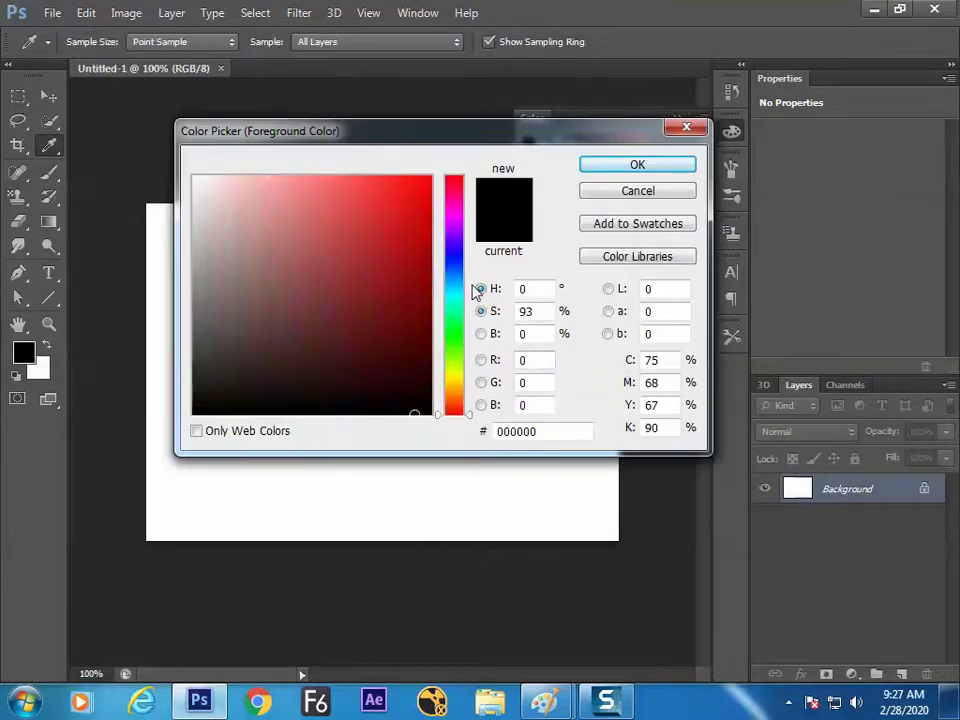
{"action": "left_click_drag", "start_coordinate": [391, 196], "coordinate": [394, 199]}
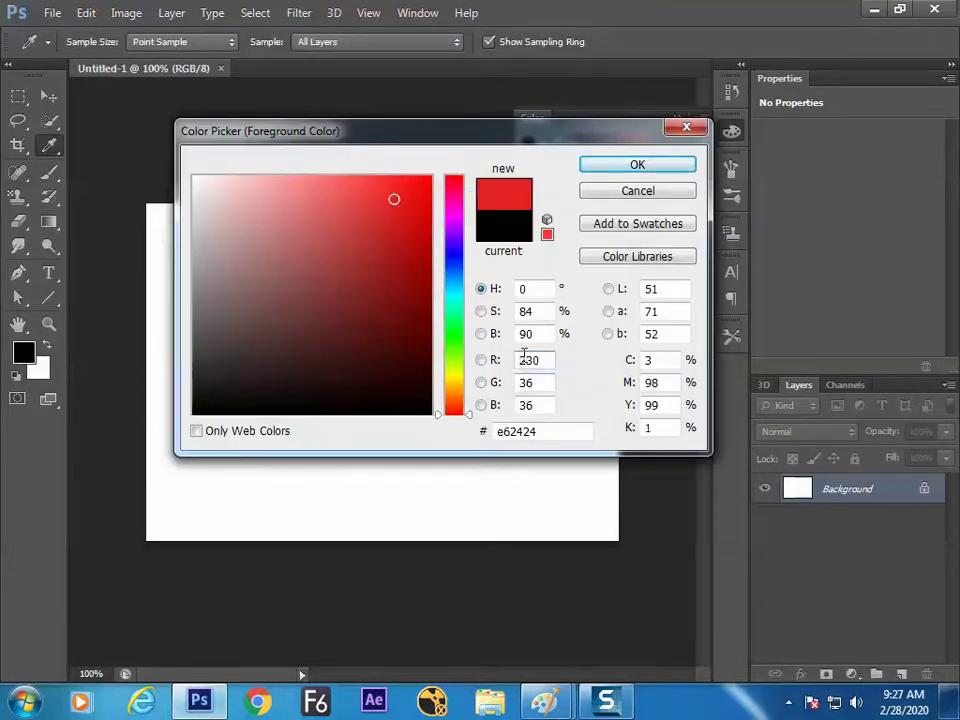
Step: Darken the bright red by raising its black (K) component to 58%
{"action": "double_click", "coordinate": [650, 427]}
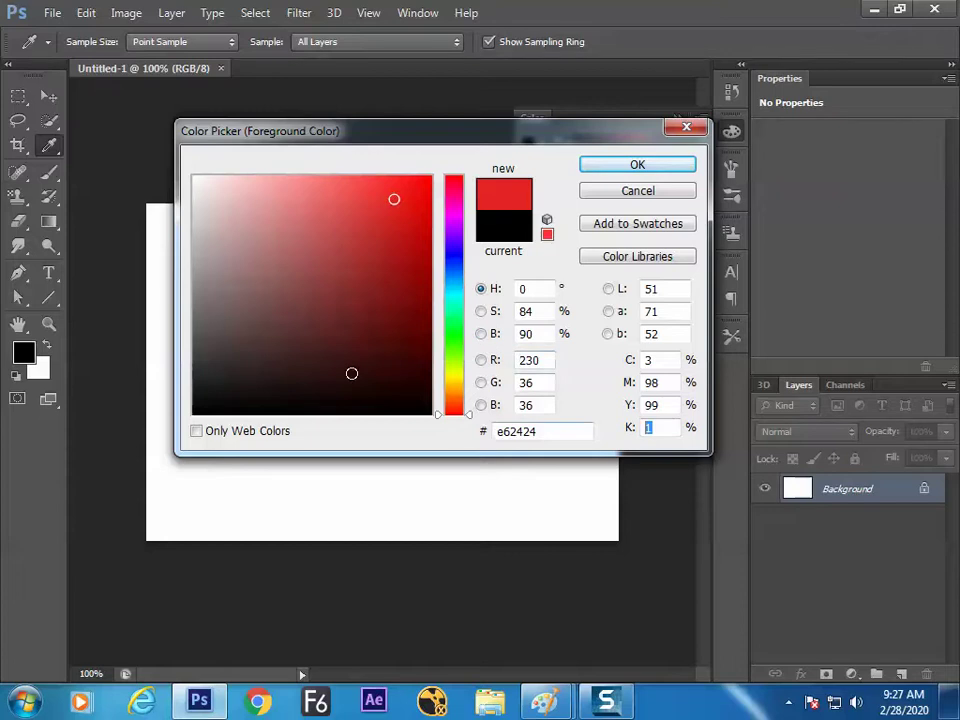
{"action": "key", "text": "Up"}
{"action": "key", "text": "Up"}
{"action": "key", "text": "Up"}
{"action": "key", "text": "Up"}
{"action": "key", "text": "Up"}
{"action": "key", "text": "Up"}
{"action": "key", "text": "Up"}
{"action": "key", "text": "Up"}
{"action": "key", "text": "Up"}
{"action": "key", "text": "Up"}
{"action": "key", "text": "Up"}
{"action": "key", "text": "Up"}
{"action": "key", "text": "Up"}
{"action": "key", "text": "Up"}
{"action": "key", "text": "Up"}
{"action": "key", "text": "Up"}
{"action": "key", "text": "Up"}
{"action": "key", "text": "Up"}
{"action": "key", "text": "Up"}
{"action": "key", "text": "Up"}
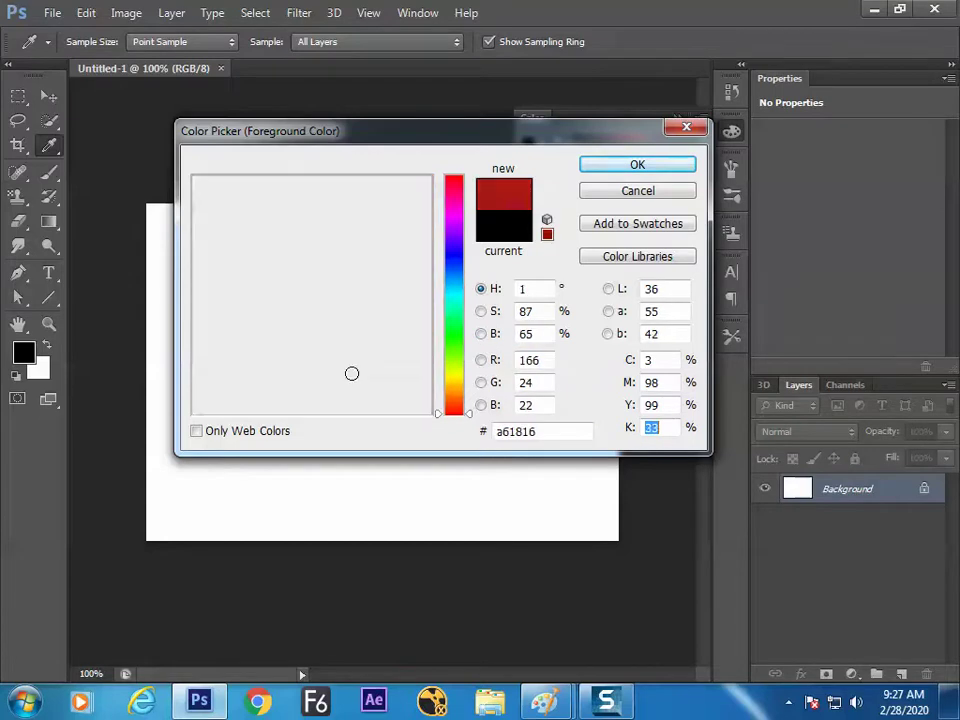
{"action": "key", "text": "Up"}
{"action": "key", "text": "Up"}
{"action": "key", "text": "Up"}
{"action": "key", "text": "Up"}
{"action": "key", "text": "Up"}
{"action": "key", "text": "Up"}
{"action": "key", "text": "Up"}
{"action": "key", "text": "Up"}
{"action": "key", "text": "Up"}
{"action": "key", "text": "Up"}
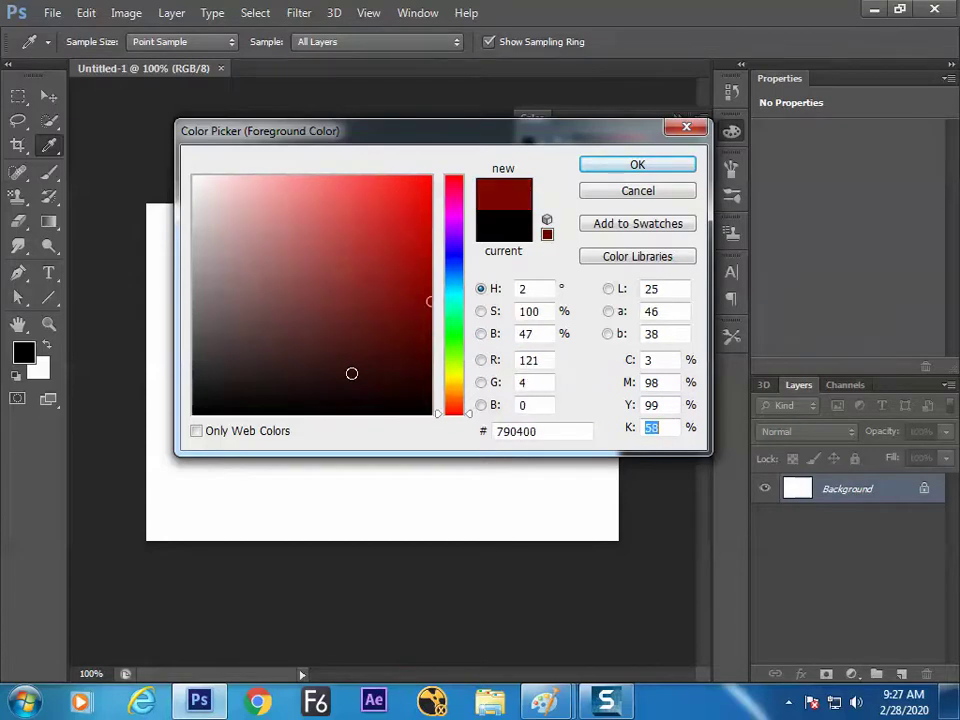
Step: Gradually lower the black (K) percentage of the dark red to lighten it
{"action": "key", "text": "Down"}
{"action": "key", "text": "Down"}
{"action": "key", "text": "Down"}
{"action": "key", "text": "Down"}
{"action": "key", "text": "Down"}
{"action": "key", "text": "Down"}
{"action": "key", "text": "Down"}
{"action": "key", "text": "Down"}
{"action": "key", "text": "Down"}
{"action": "key", "text": "Down"}
{"action": "key", "text": "Down"}
{"action": "key", "text": "Down"}
{"action": "key", "text": "Down"}
{"action": "key", "text": "Down"}
{"action": "key", "text": "Down"}
{"action": "key", "text": "Down"}
{"action": "key", "text": "Down"}
{"action": "key", "text": "Down"}
{"action": "key", "text": "Down"}
{"action": "key", "text": "Down"}
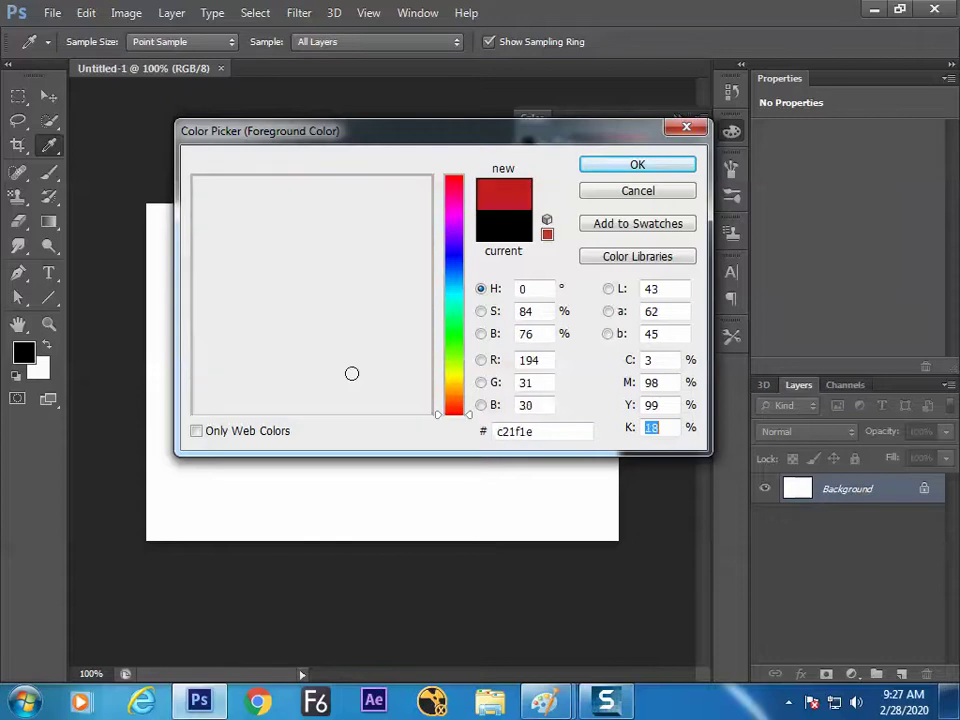
{"action": "key", "text": "Down"}
{"action": "key", "text": "Down"}
{"action": "key", "text": "Down"}
{"action": "key", "text": "Down"}
{"action": "key", "text": "Down"}
{"action": "key", "text": "Down"}
{"action": "key", "text": "Down"}
{"action": "key", "text": "Down"}
{"action": "key", "text": "Down"}
{"action": "key", "text": "Down"}
{"action": "key", "text": "Down"}
{"action": "key", "text": "Down"}
{"action": "key", "text": "Down"}
Step: Raise the red's black (K) component to 26% to darken it again
{"action": "key", "text": "Up"}
{"action": "key", "text": "Up"}
{"action": "key", "text": "Up"}
{"action": "key", "text": "Up"}
{"action": "key", "text": "Up"}
{"action": "key", "text": "Up"}
{"action": "key", "text": "Up"}
{"action": "key", "text": "Up"}
{"action": "key", "text": "Up"}
{"action": "key", "text": "Up"}
{"action": "key", "text": "Up"}
{"action": "key", "text": "Up"}
{"action": "key", "text": "Up"}
{"action": "key", "text": "Up"}
{"action": "key", "text": "Up"}
{"action": "key", "text": "Up"}
{"action": "key", "text": "Up"}
{"action": "key", "text": "Up"}
{"action": "key", "text": "Up"}
{"action": "key", "text": "Up"}
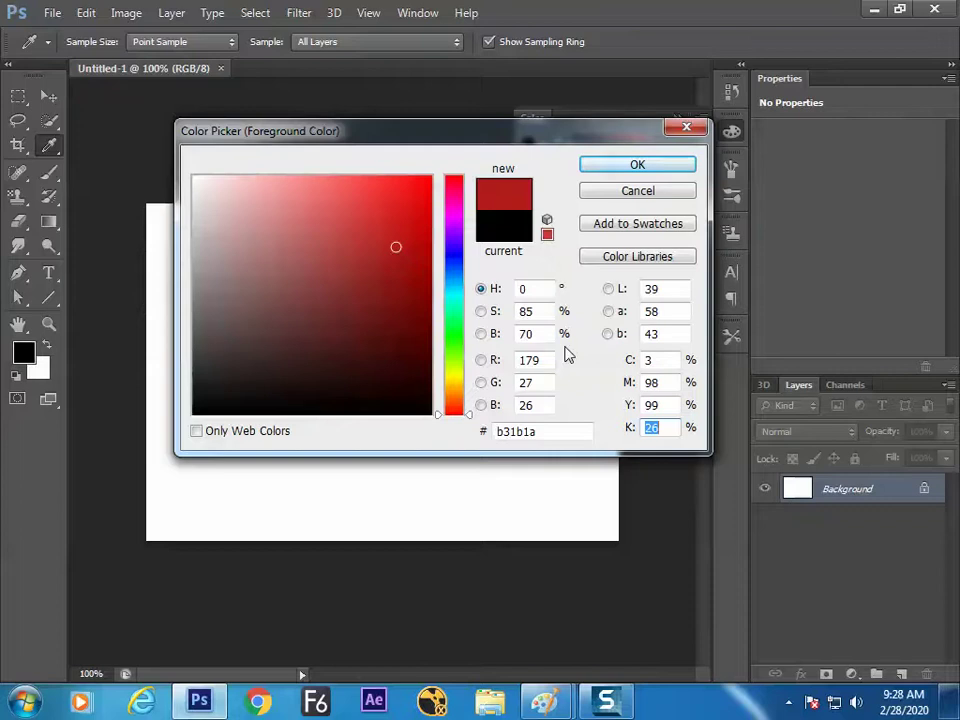
Step: Try other hues in the Color Picker, including a dark magenta (8f074a) and a vivid purple (be04f3)
{"action": "left_click", "coordinate": [383, 217]}
{"action": "left_click", "coordinate": [459, 196]}
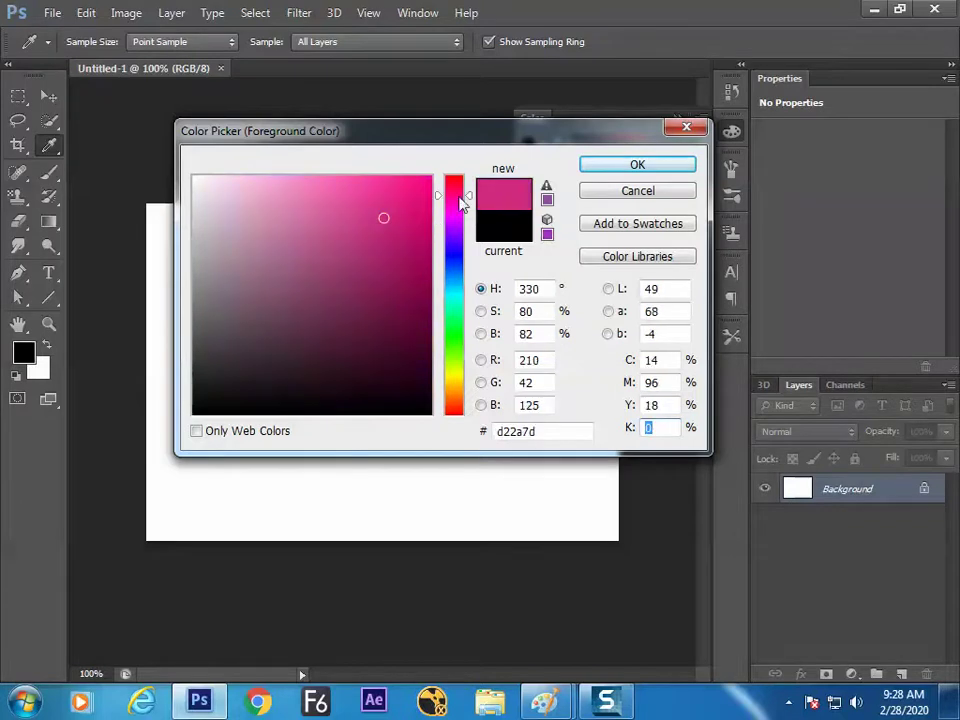
{"action": "left_click_drag", "start_coordinate": [392, 197], "coordinate": [420, 281]}
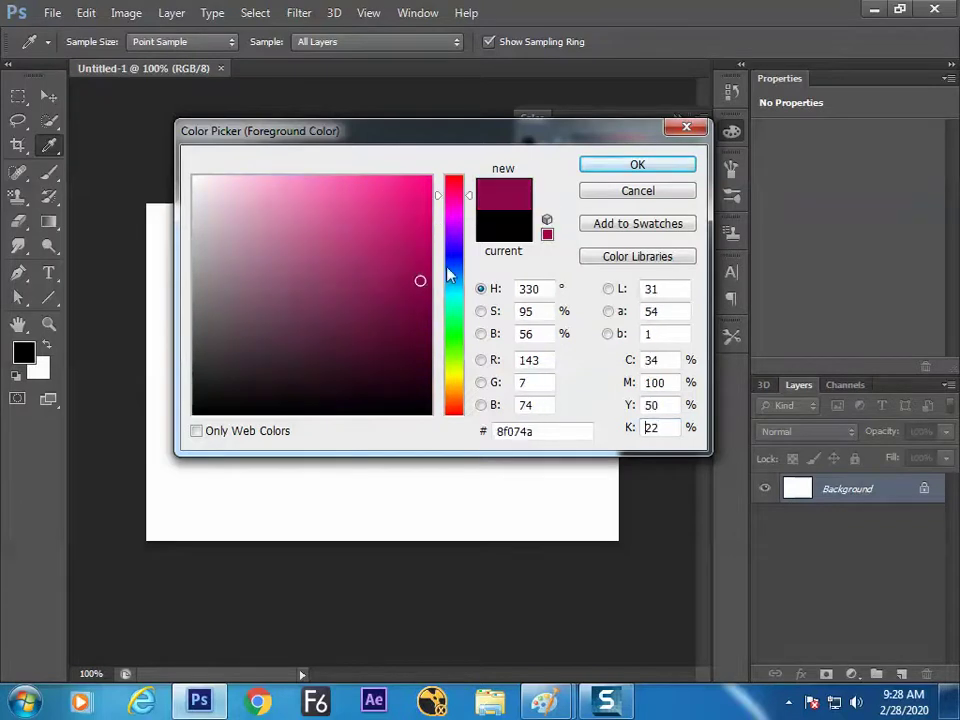
{"action": "left_click", "coordinate": [427, 187]}
{"action": "left_click", "coordinate": [465, 226]}
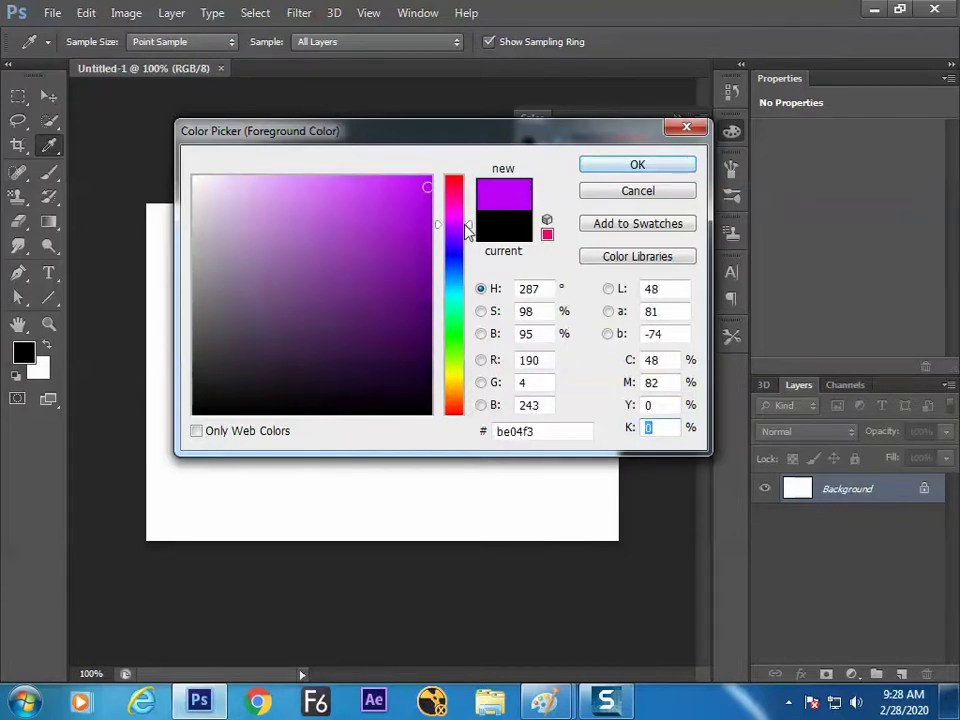
Step: Set the foreground colour to a blue-violet with hue 250°, 80% saturation and 77% brightness (4026c4)
{"action": "left_click_drag", "start_coordinate": [465, 228], "coordinate": [465, 249]}
{"action": "left_click", "coordinate": [379, 227]}
{"action": "left_click", "coordinate": [384, 231]}
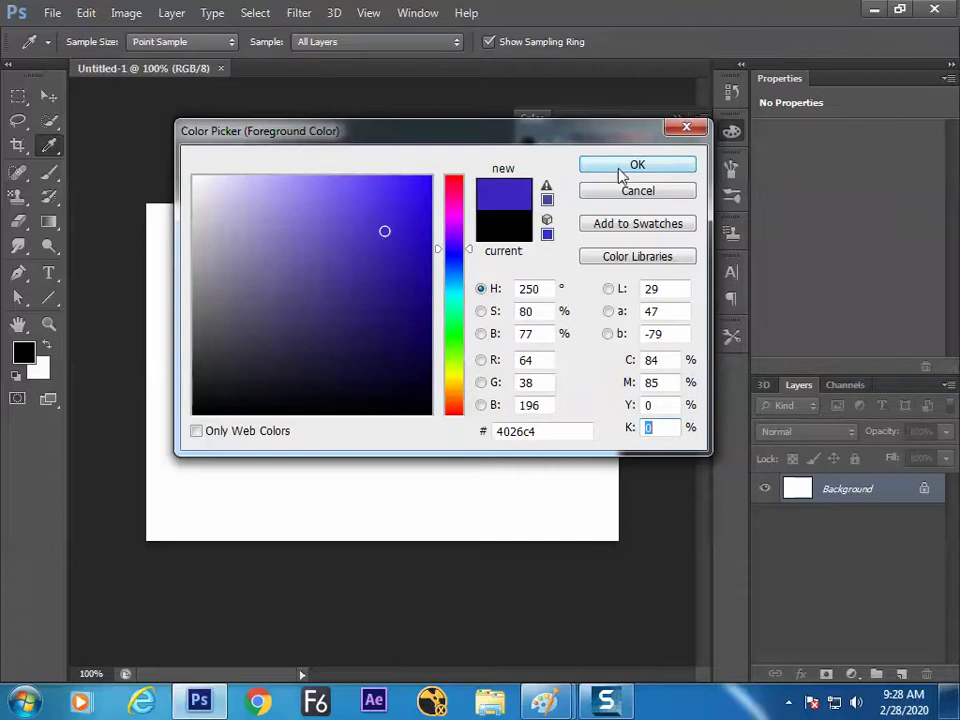
{"action": "left_click", "coordinate": [637, 165]}
Step: Fill a rectangular selection in the upper-left part of the canvas with the foreground blue-violet and deselect it
{"action": "left_click", "coordinate": [18, 96]}
{"action": "left_click_drag", "start_coordinate": [201, 238], "coordinate": [311, 384]}
{"action": "key", "text": "alt+BackSpace"}
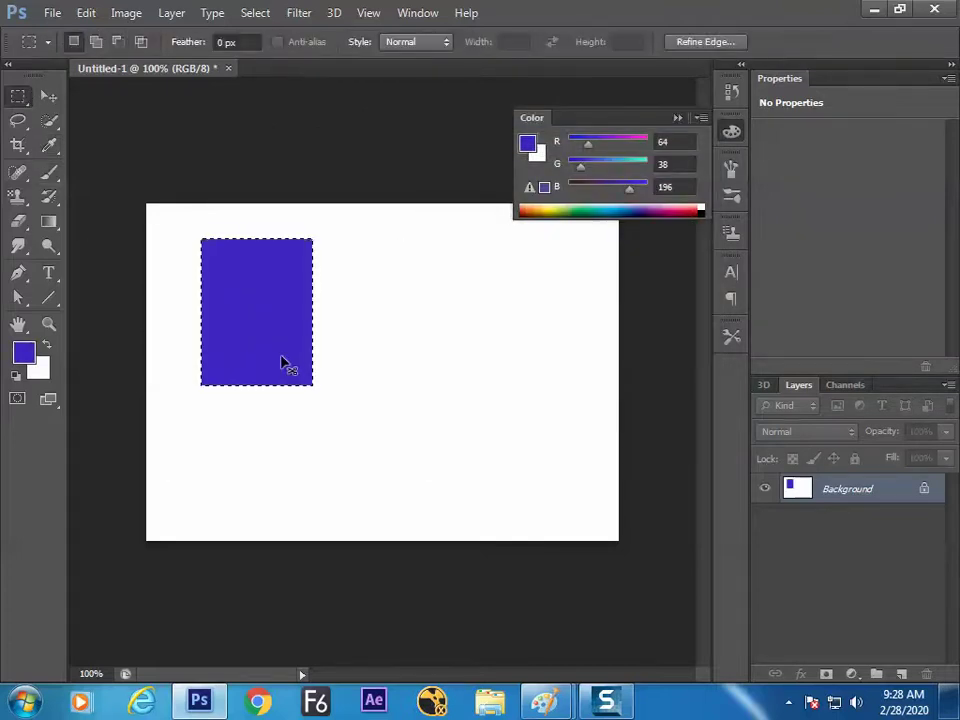
{"action": "key", "text": "ctrl+d"}
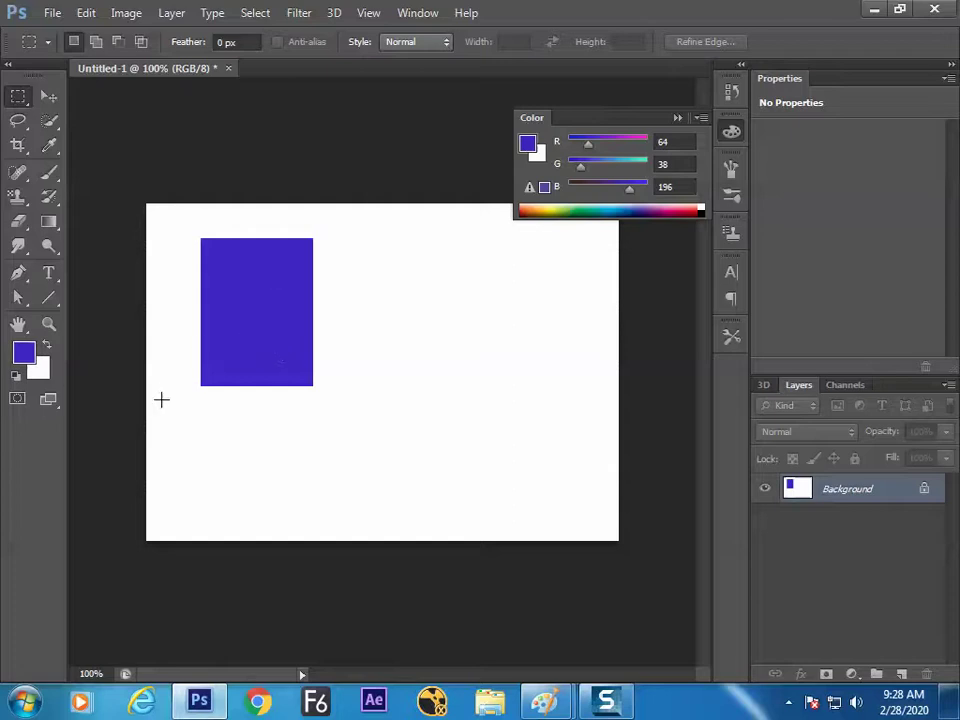
Step: Reopen the foreground Color Picker and sample bright blue-violets such as 3312db, 533bcc and 3a1bd4 to compare their gamut warnings
{"action": "left_click", "coordinate": [24, 352]}
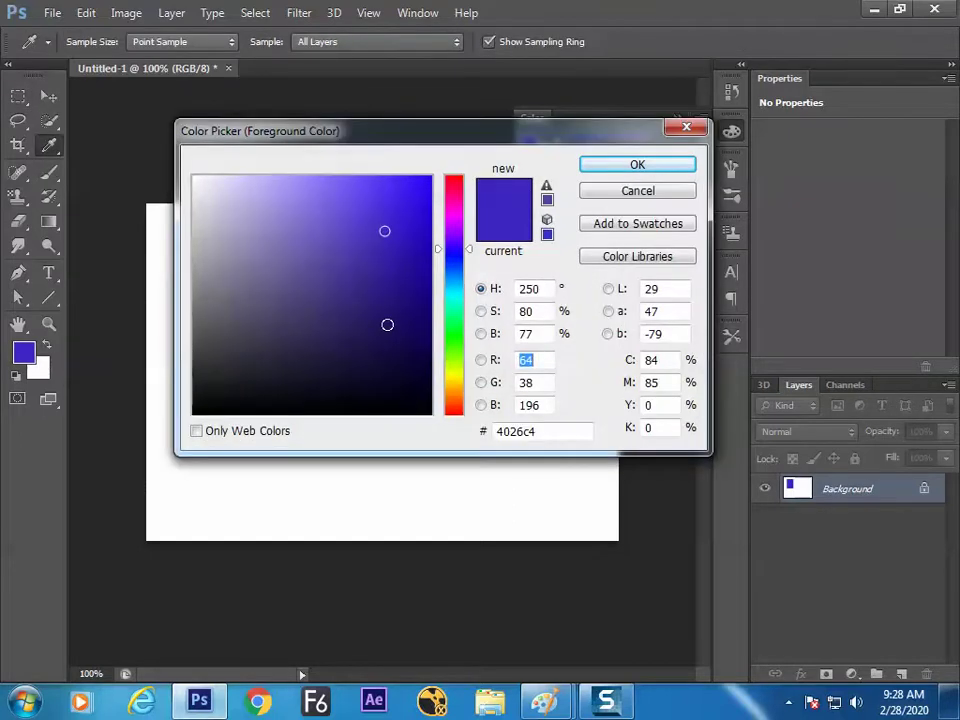
{"action": "left_click", "coordinate": [390, 208]}
{"action": "mouse_move", "coordinate": [390, 208]}
{"action": "left_mouse_down"}
{"action": "mouse_move", "coordinate": [315, 197]}
{"action": "mouse_move", "coordinate": [392, 240]}
{"action": "mouse_move", "coordinate": [354, 306]}
{"action": "mouse_move", "coordinate": [346, 301]}
{"action": "mouse_move", "coordinate": [392, 216]}
{"action": "mouse_move", "coordinate": [377, 210]}
{"action": "left_mouse_up"}
{"action": "left_click", "coordinate": [384, 216]}
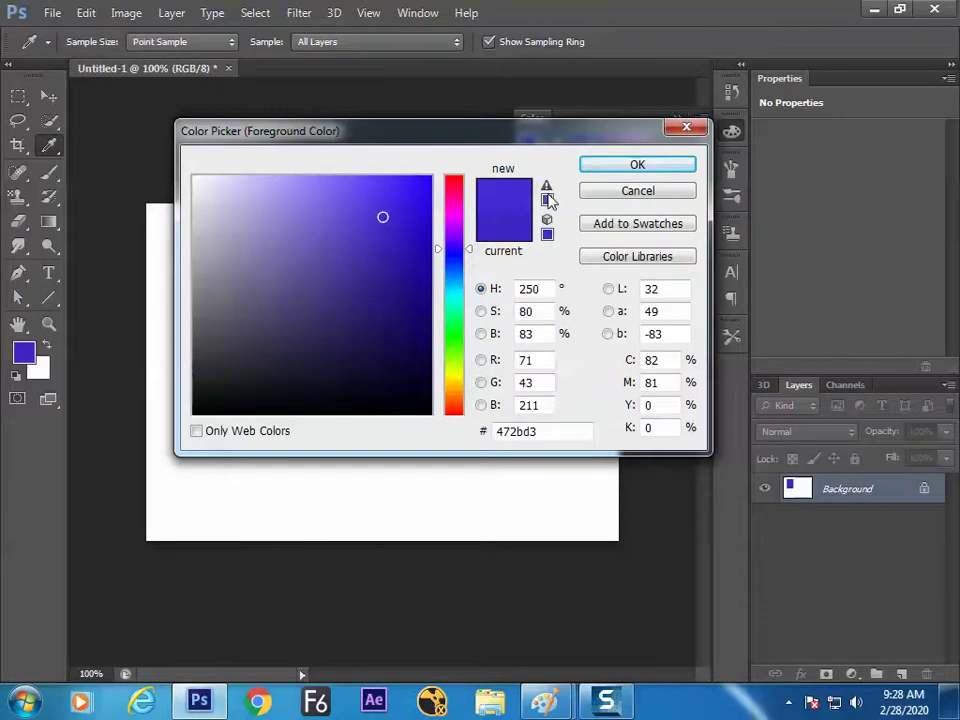
{"action": "left_click", "coordinate": [411, 209]}
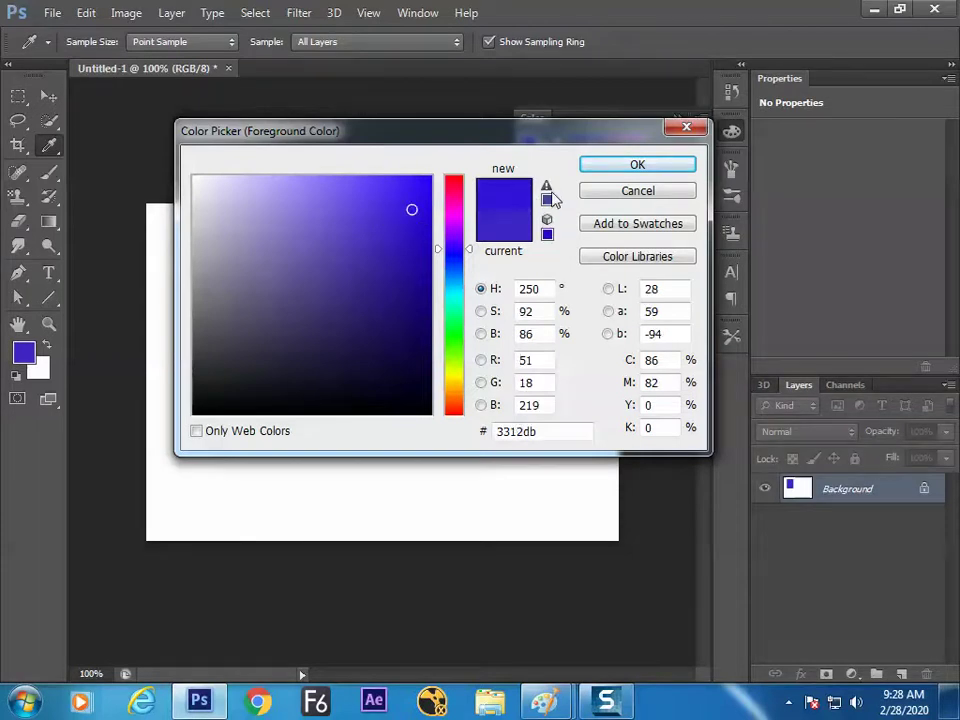
{"action": "mouse_move", "coordinate": [412, 226]}
{"action": "left_mouse_down"}
{"action": "mouse_move", "coordinate": [381, 204]}
{"action": "mouse_move", "coordinate": [366, 220]}
{"action": "left_mouse_up"}
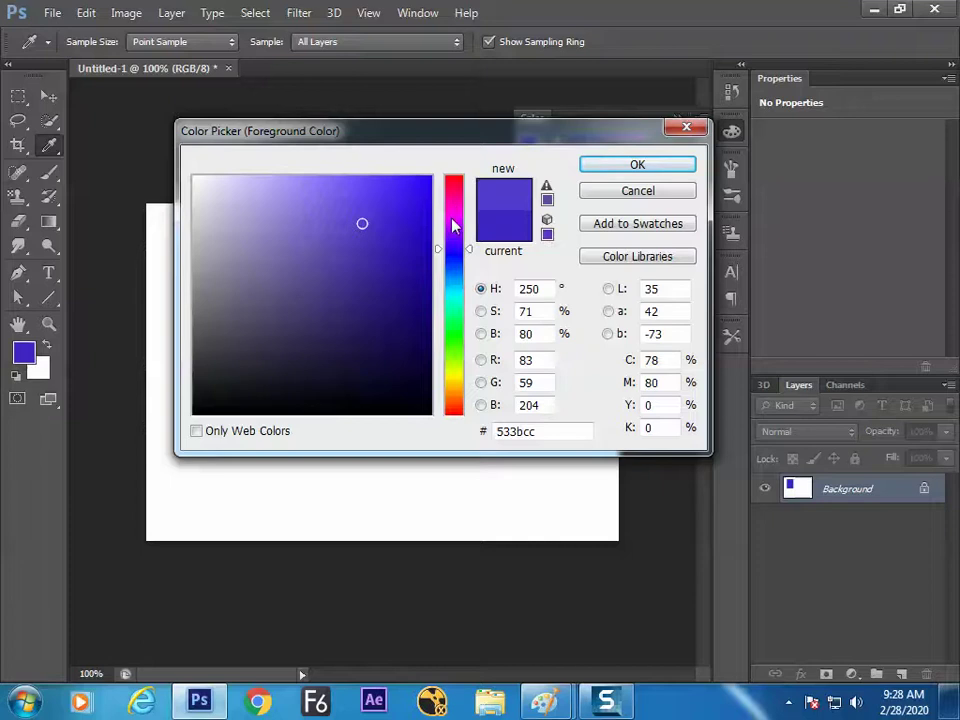
{"action": "left_click", "coordinate": [401, 214]}
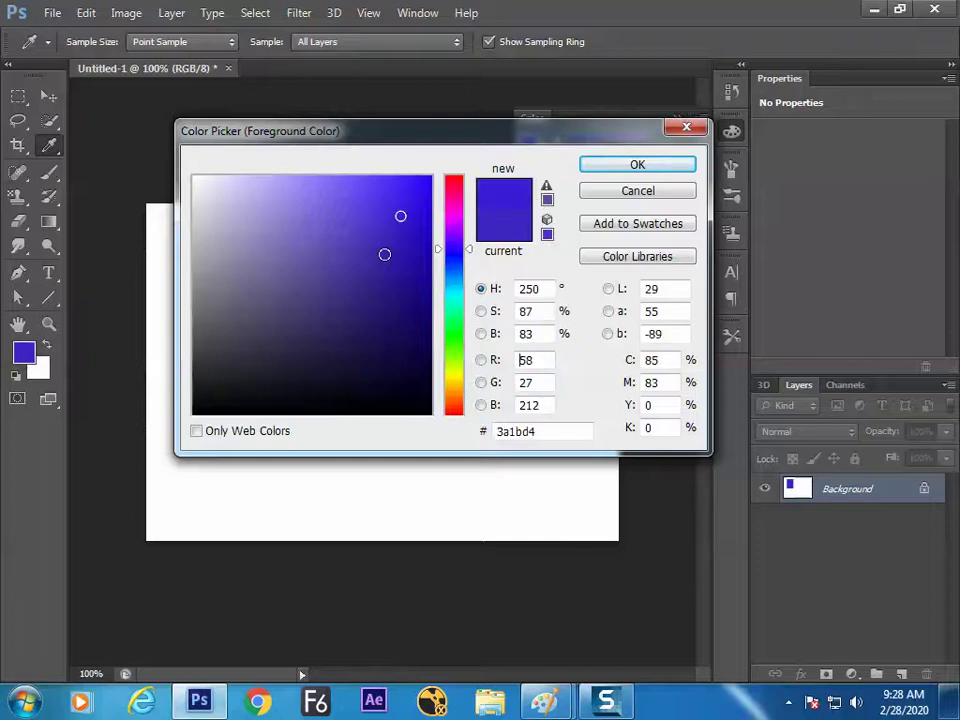
Step: Sample darker shades of the same hue, such as 2a12a2, 291e62 and 352971, to compare their gamut warnings
{"action": "left_click", "coordinate": [356, 216]}
{"action": "left_click", "coordinate": [405, 263]}
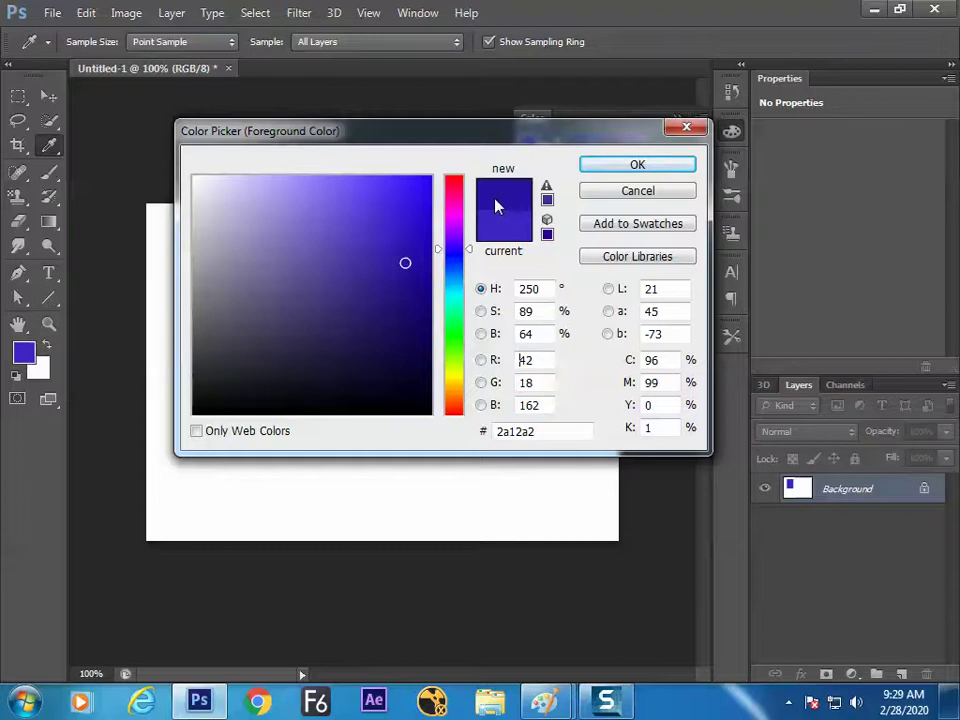
{"action": "left_click", "coordinate": [348, 304]}
{"action": "left_click", "coordinate": [359, 323]}
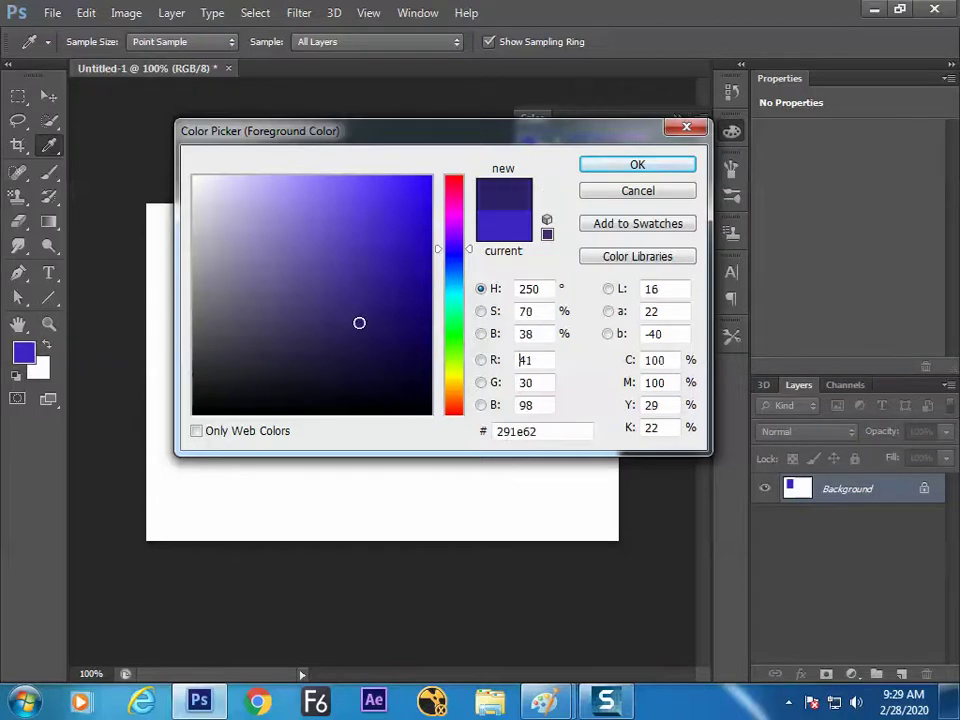
{"action": "mouse_move", "coordinate": [359, 323]}
{"action": "left_mouse_down"}
{"action": "mouse_move", "coordinate": [304, 249]}
{"action": "mouse_move", "coordinate": [319, 287]}
{"action": "mouse_move", "coordinate": [345, 309]}
{"action": "left_mouse_up"}
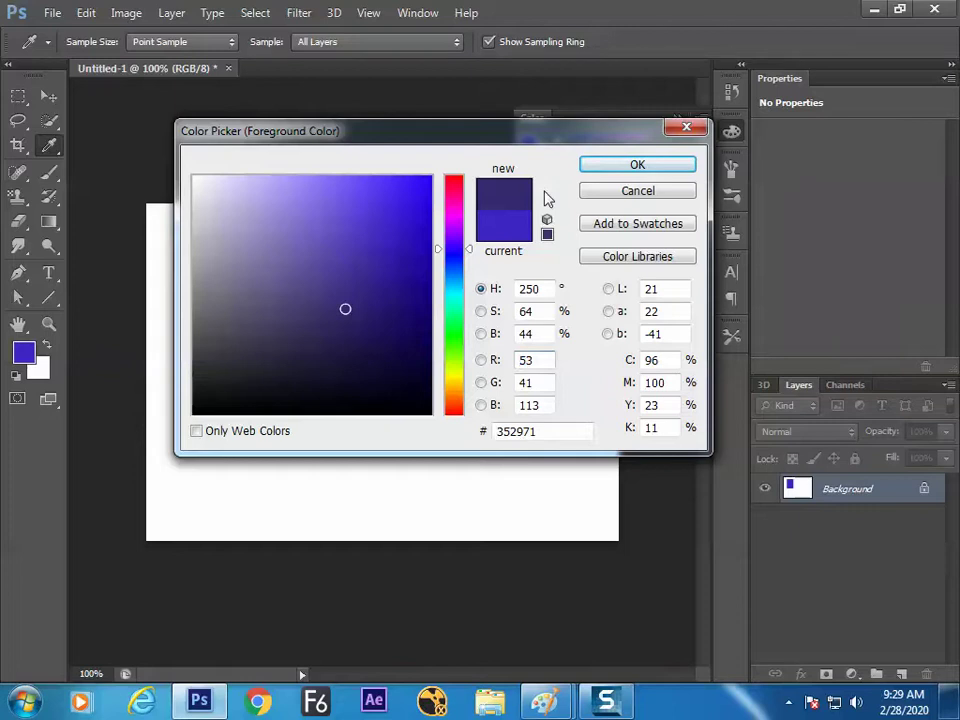
Step: Compare more saturated blue-violets such as 3010d0 and 2e0ecd, and settle on the duller 4732b2
{"action": "left_click", "coordinate": [411, 219]}
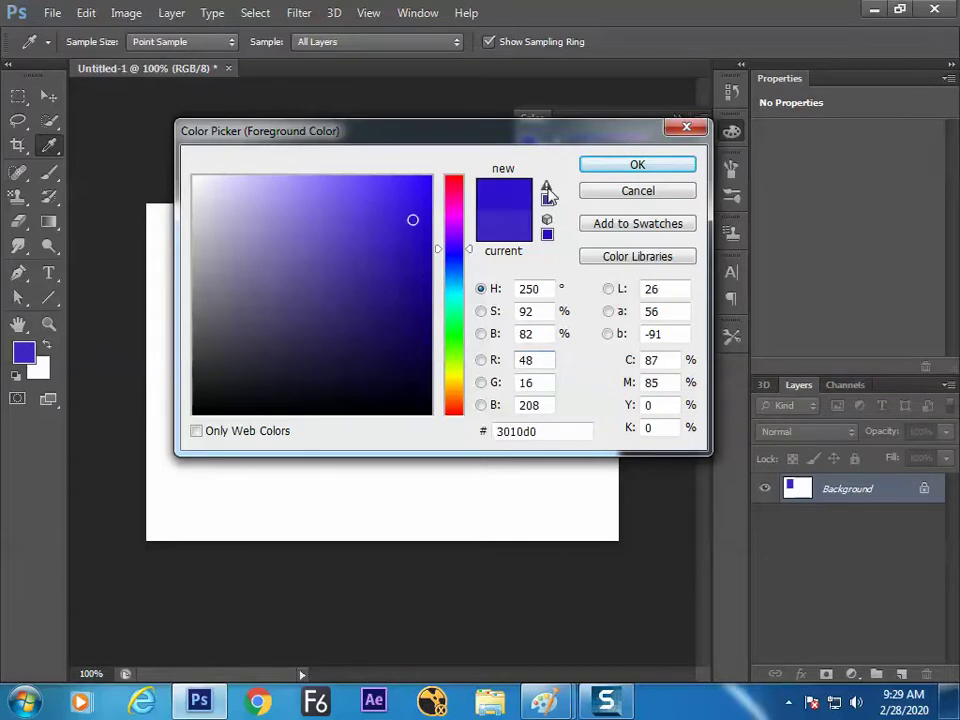
{"action": "left_click", "coordinate": [358, 274]}
{"action": "left_click", "coordinate": [409, 225]}
{"action": "left_click", "coordinate": [412, 222]}
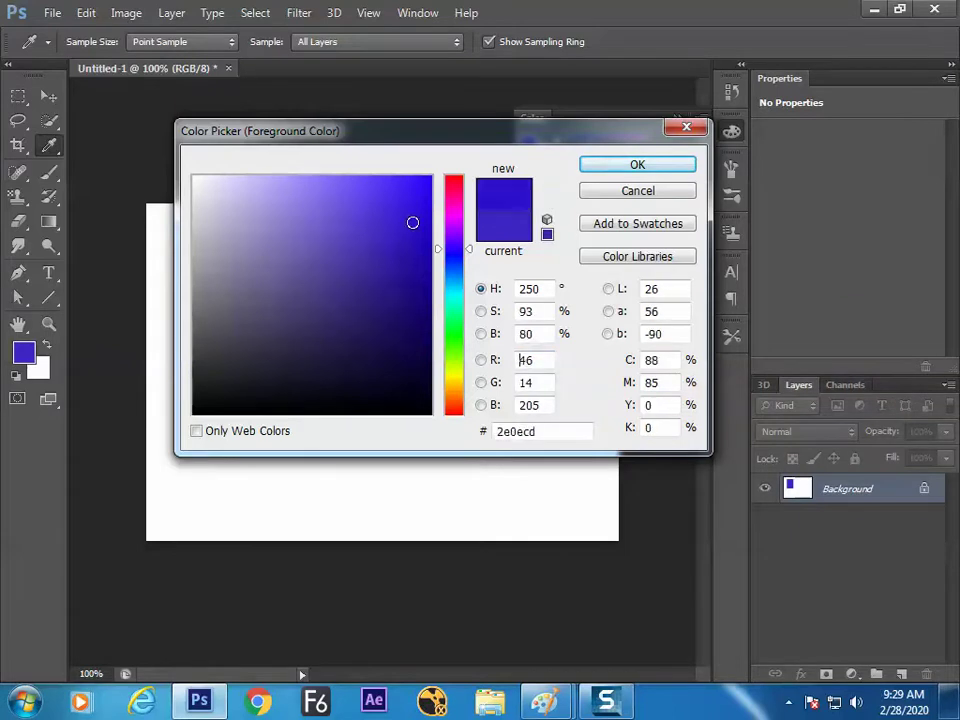
{"action": "left_click_drag", "start_coordinate": [412, 222], "coordinate": [364, 248]}
Step: Switch to the Paint diagram and draw three nested ovals sharing a lower-left edge beside the "How to Choose a Right Color" heading
{"action": "mouse_move", "coordinate": [544, 700]}
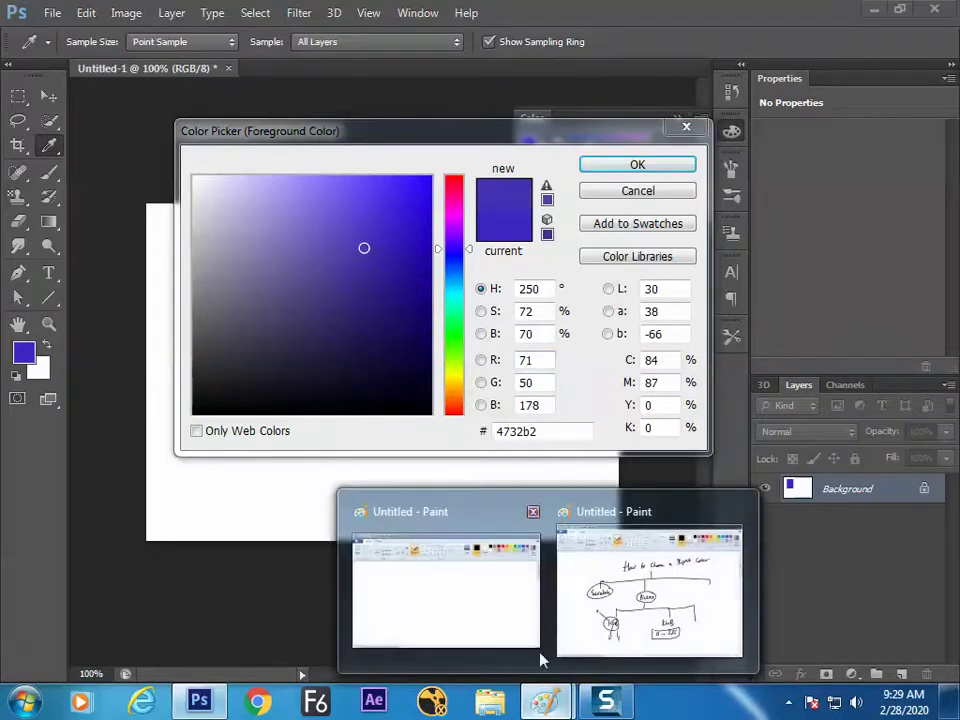
{"action": "left_click", "coordinate": [643, 600]}
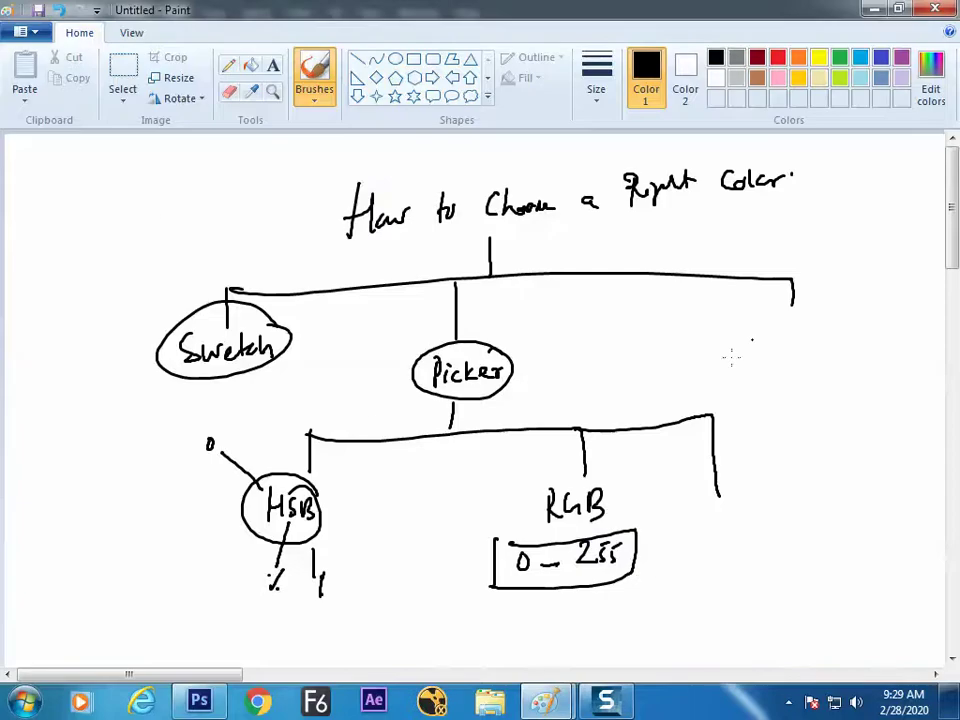
{"action": "left_click_drag", "start_coordinate": [225, 675], "coordinate": [270, 673]}
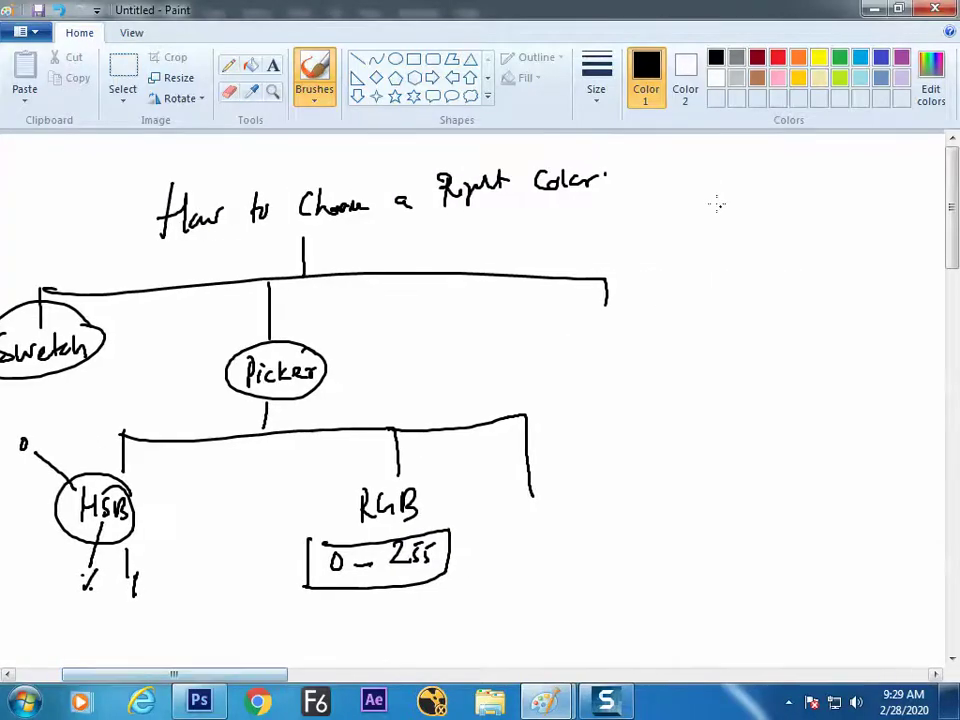
{"action": "mouse_move", "coordinate": [757, 168]}
{"action": "left_mouse_down"}
{"action": "mouse_move", "coordinate": [682, 242]}
{"action": "mouse_move", "coordinate": [781, 274]}
{"action": "mouse_move", "coordinate": [791, 193]}
{"action": "mouse_move", "coordinate": [743, 175]}
{"action": "left_mouse_up"}
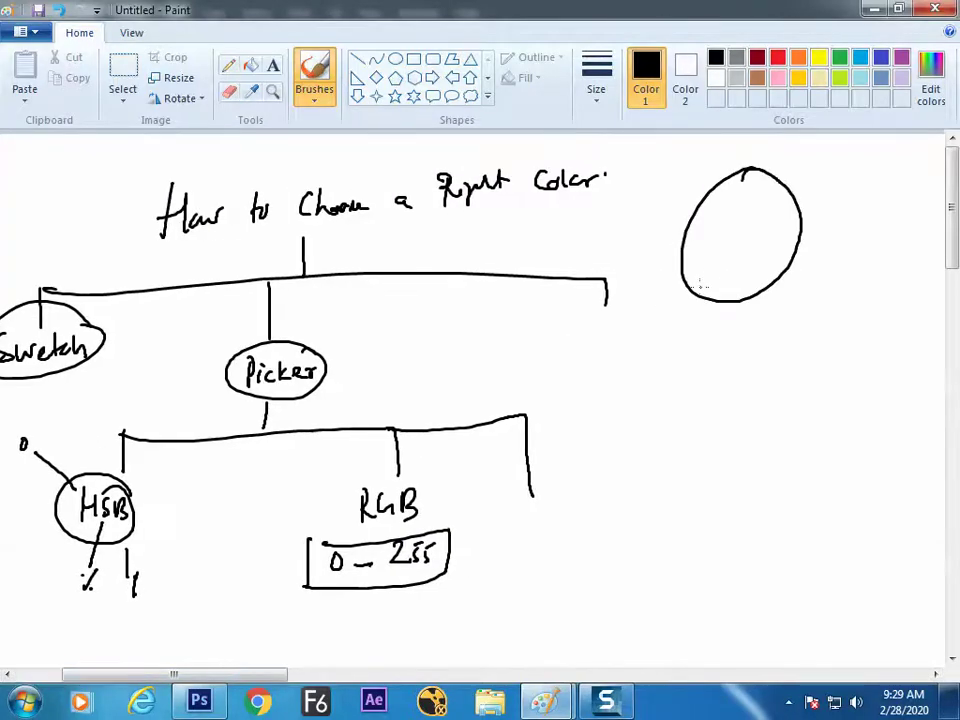
{"action": "mouse_move", "coordinate": [688, 240]}
{"action": "left_mouse_down"}
{"action": "mouse_move", "coordinate": [741, 207]}
{"action": "mouse_move", "coordinate": [766, 222]}
{"action": "mouse_move", "coordinate": [768, 258]}
{"action": "mouse_move", "coordinate": [726, 293]}
{"action": "mouse_move", "coordinate": [684, 285]}
{"action": "mouse_move", "coordinate": [737, 260]}
{"action": "left_mouse_up"}
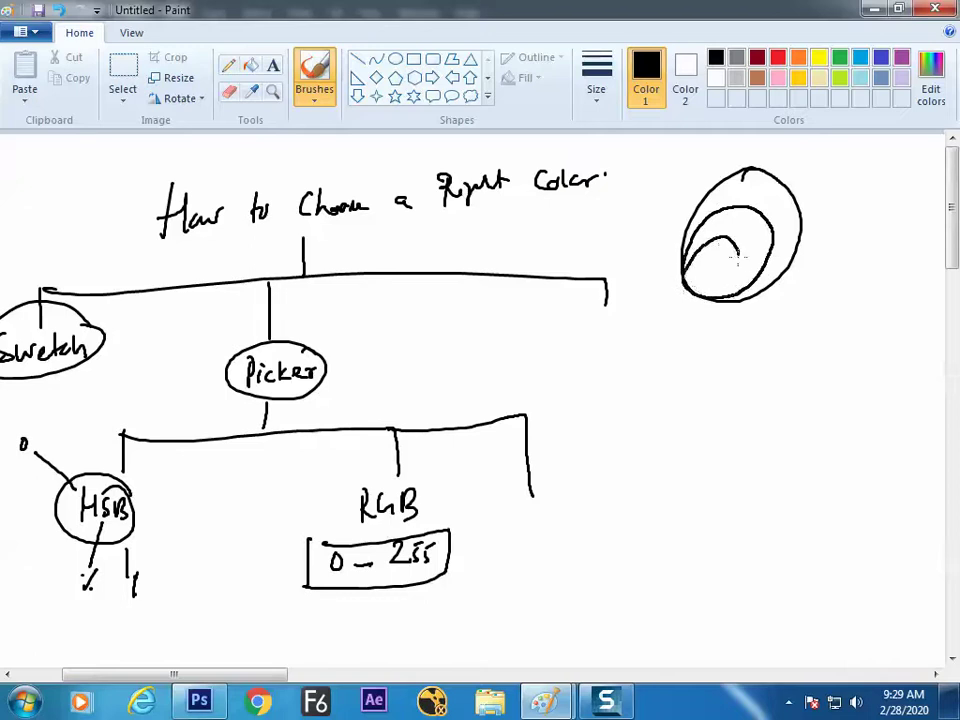
{"action": "left_click_drag", "start_coordinate": [698, 295], "coordinate": [686, 262]}
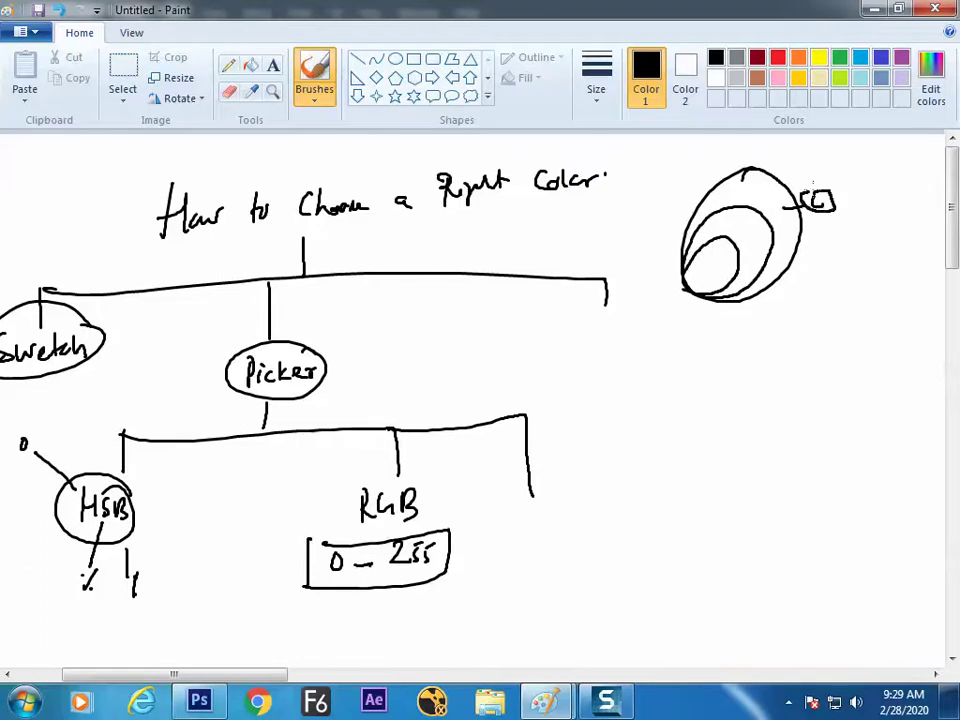
Step: Finish the eye symbol beside the outermost oval and sketch a monitor in the middle oval, undoing the stray arc
{"action": "left_click_drag", "start_coordinate": [844, 200], "coordinate": [826, 211]}
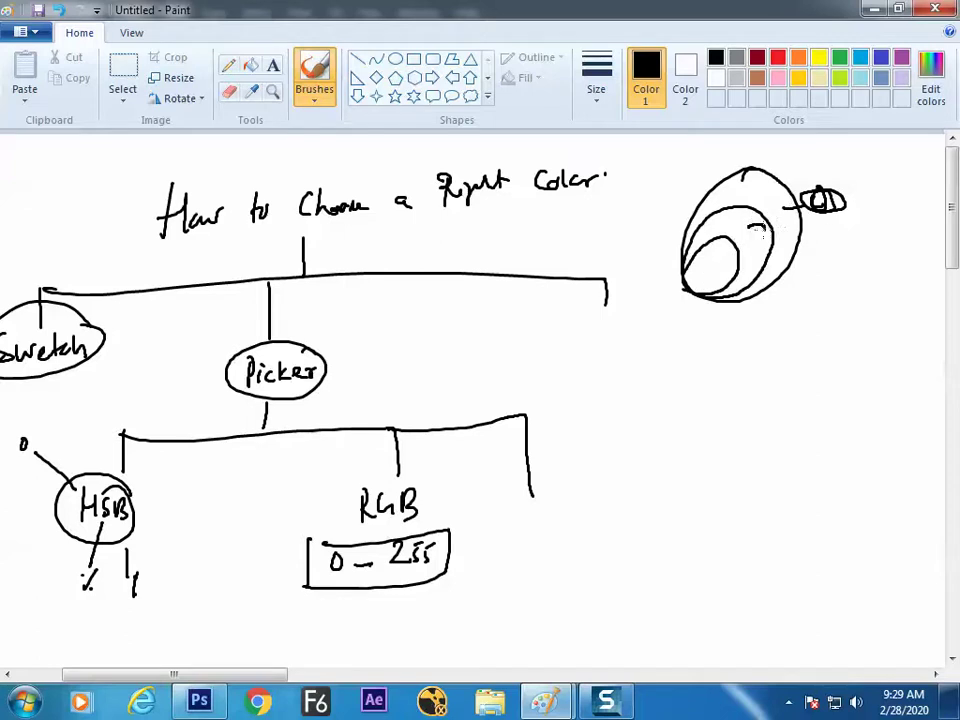
{"action": "key", "text": "ctrl+z"}
{"action": "left_click_drag", "start_coordinate": [745, 245], "coordinate": [768, 217]}
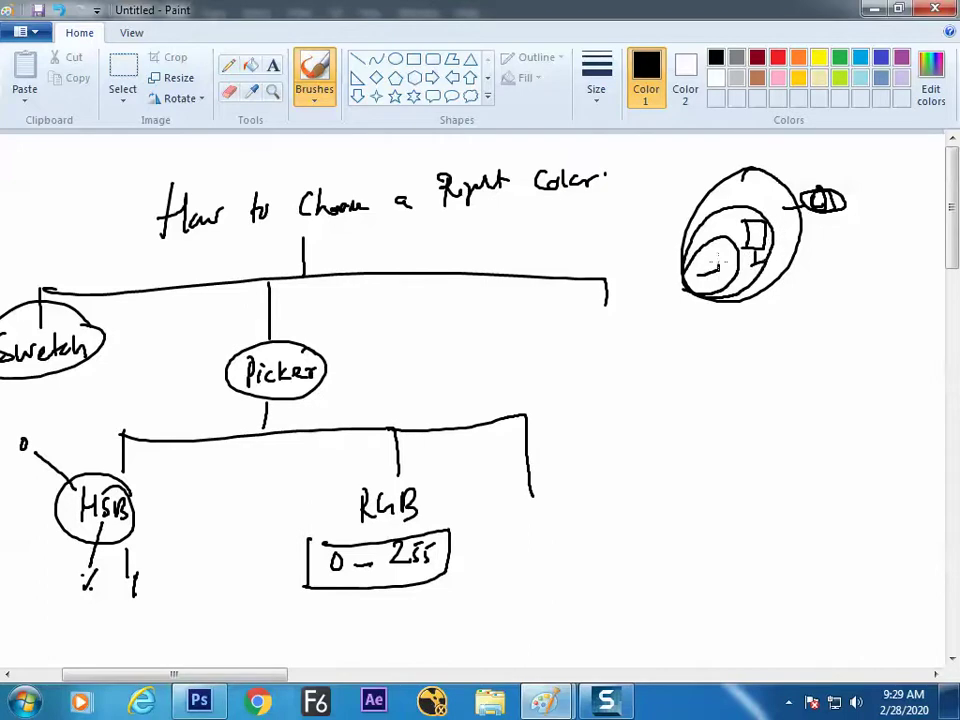
Step: Sketch a printer in the innermost oval and add short dashes and dots for the colours around it
{"action": "left_click_drag", "start_coordinate": [717, 260], "coordinate": [696, 272]}
{"action": "left_click_drag", "start_coordinate": [725, 254], "coordinate": [716, 244]}
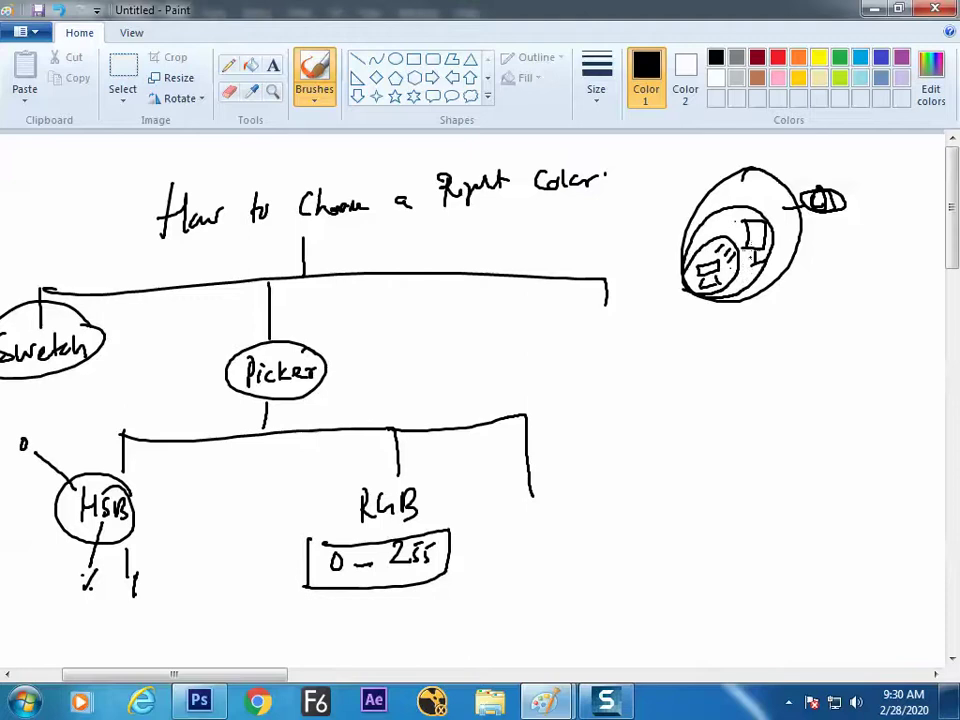
{"action": "left_click_drag", "start_coordinate": [722, 222], "coordinate": [731, 229]}
Step: Switch back to Photoshop and pick a lighter violet with about 46% saturation and 87% brightness (8877de)
{"action": "key", "text": "alt+Tab"}
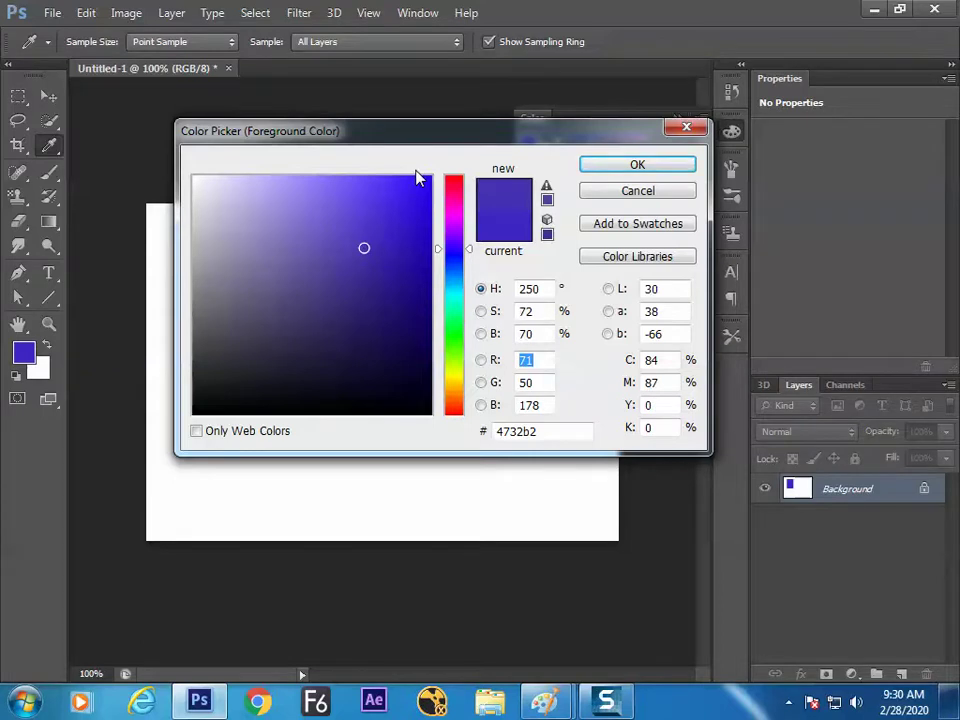
{"action": "mouse_move", "coordinate": [418, 178]}
{"action": "left_mouse_down"}
{"action": "mouse_move", "coordinate": [267, 225]}
{"action": "mouse_move", "coordinate": [346, 276]}
{"action": "mouse_move", "coordinate": [364, 211]}
{"action": "mouse_move", "coordinate": [301, 253]}
{"action": "mouse_move", "coordinate": [296, 223]}
{"action": "mouse_move", "coordinate": [341, 240]}
{"action": "mouse_move", "coordinate": [326, 242]}
{"action": "mouse_move", "coordinate": [312, 222]}
{"action": "mouse_move", "coordinate": [362, 226]}
{"action": "mouse_move", "coordinate": [356, 217]}
{"action": "mouse_move", "coordinate": [341, 223]}
{"action": "mouse_move", "coordinate": [319, 176]}
{"action": "mouse_move", "coordinate": [379, 216]}
{"action": "left_mouse_up"}
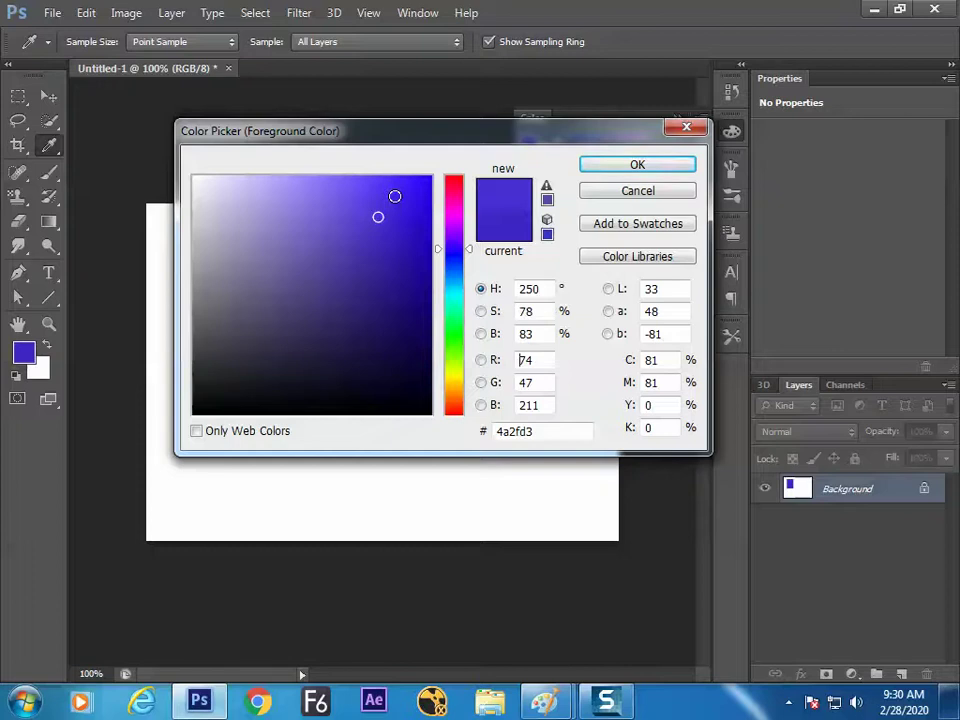
{"action": "mouse_move", "coordinate": [378, 216]}
{"action": "left_mouse_down"}
{"action": "mouse_move", "coordinate": [349, 246]}
{"action": "mouse_move", "coordinate": [306, 212]}
{"action": "left_mouse_up"}
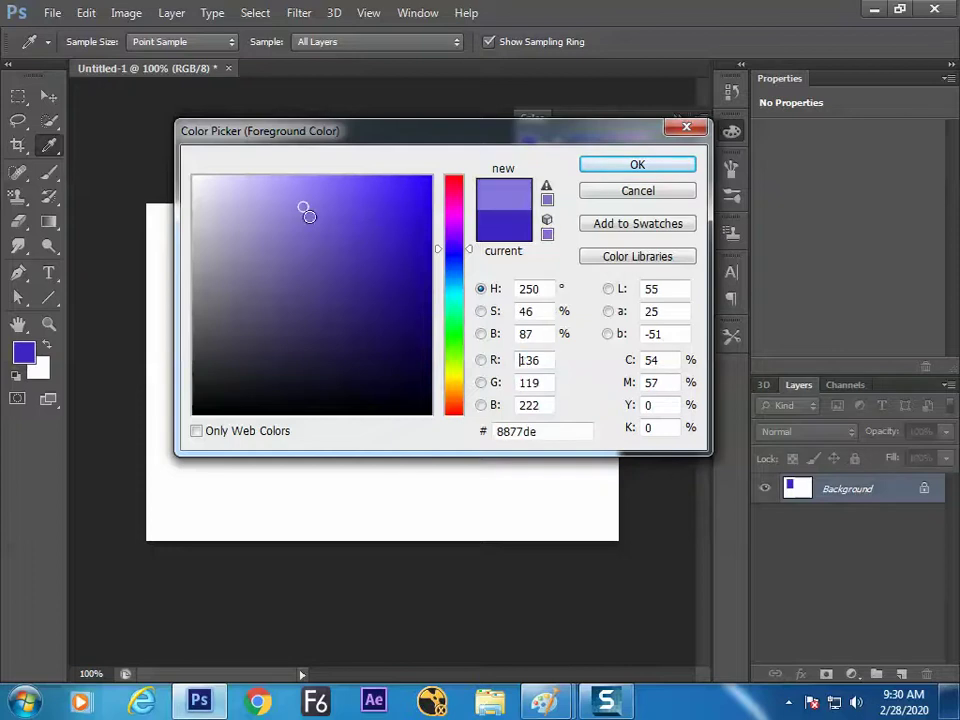
Step: Open the Color Libraries, choose the PANTONE+ CMYK Coated book and go to its pink range at PANTONE P 69-4 C
{"action": "left_click", "coordinate": [633, 260]}
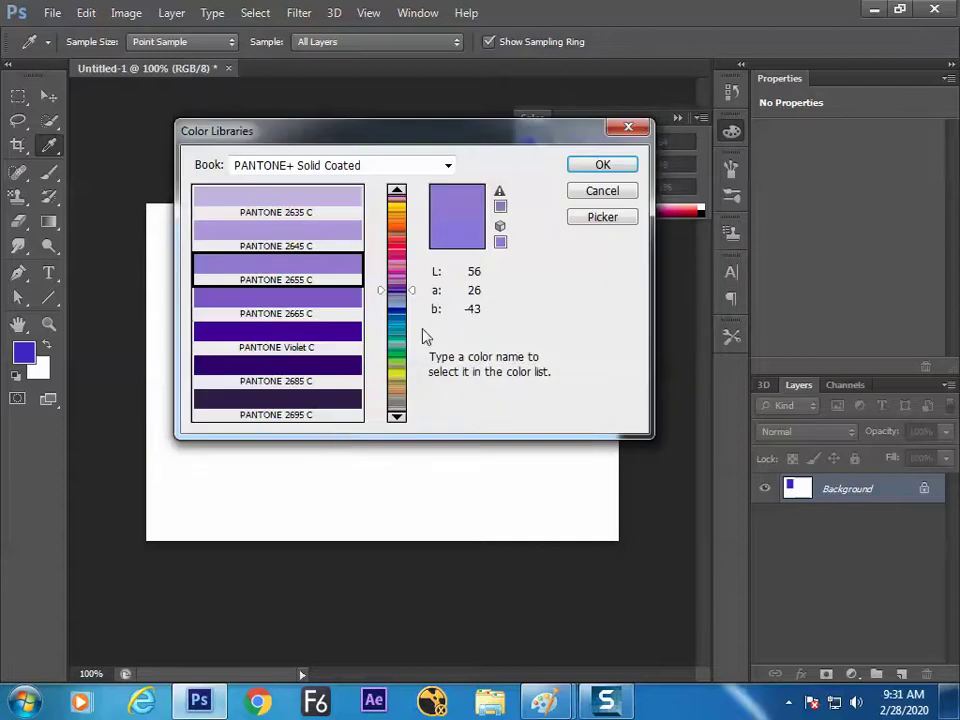
{"action": "left_click", "coordinate": [393, 172]}
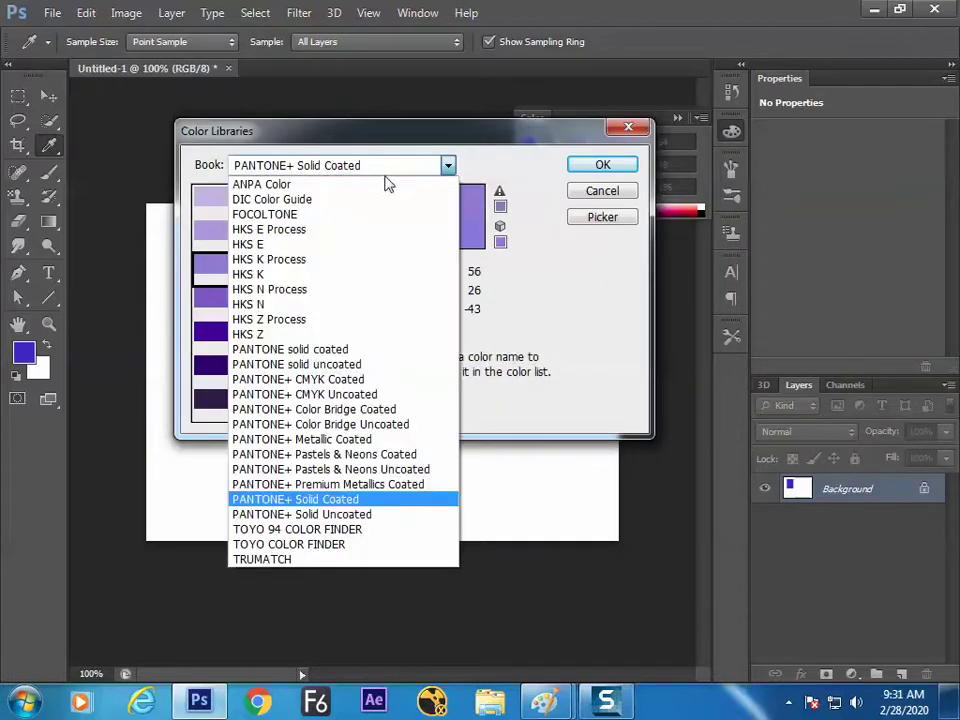
{"action": "left_click", "coordinate": [356, 381]}
{"action": "left_click_drag", "start_coordinate": [380, 310], "coordinate": [390, 277]}
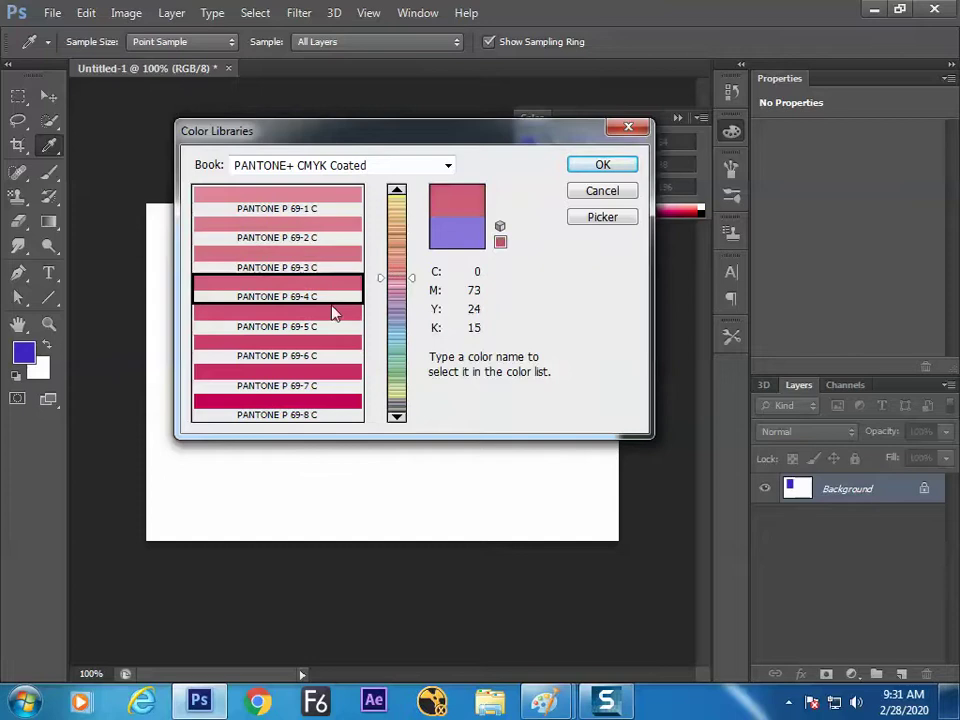
Step: Select the pink PANTONE P 69-5 C swatch, and replace it with the light blue PANTONE P 112-3 C
{"action": "left_click", "coordinate": [332, 316]}
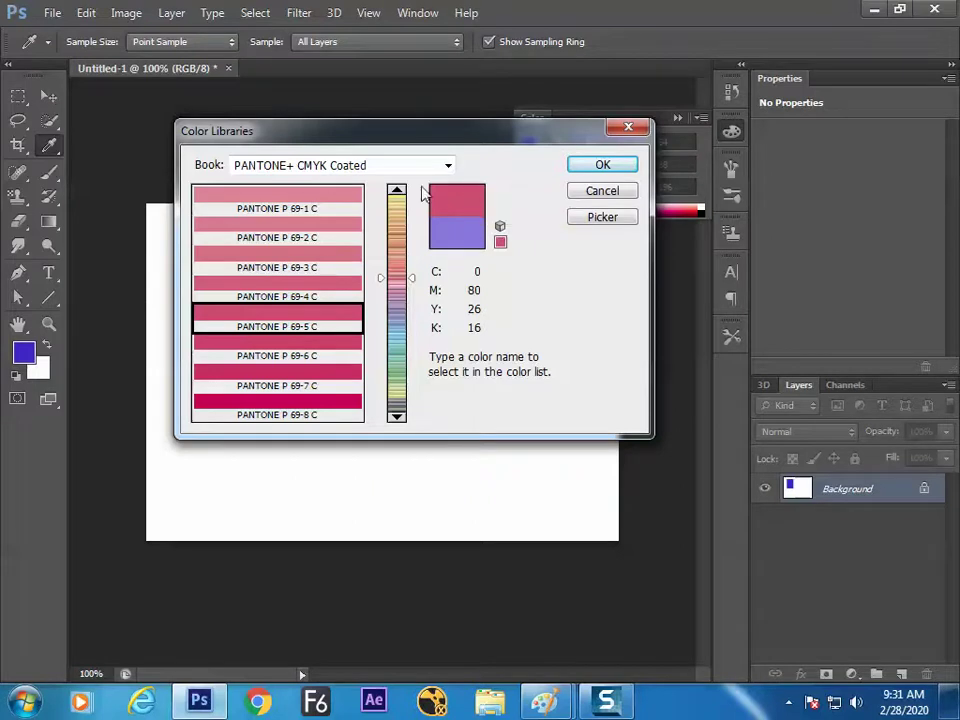
{"action": "left_click", "coordinate": [396, 327]}
{"action": "left_click", "coordinate": [326, 270]}
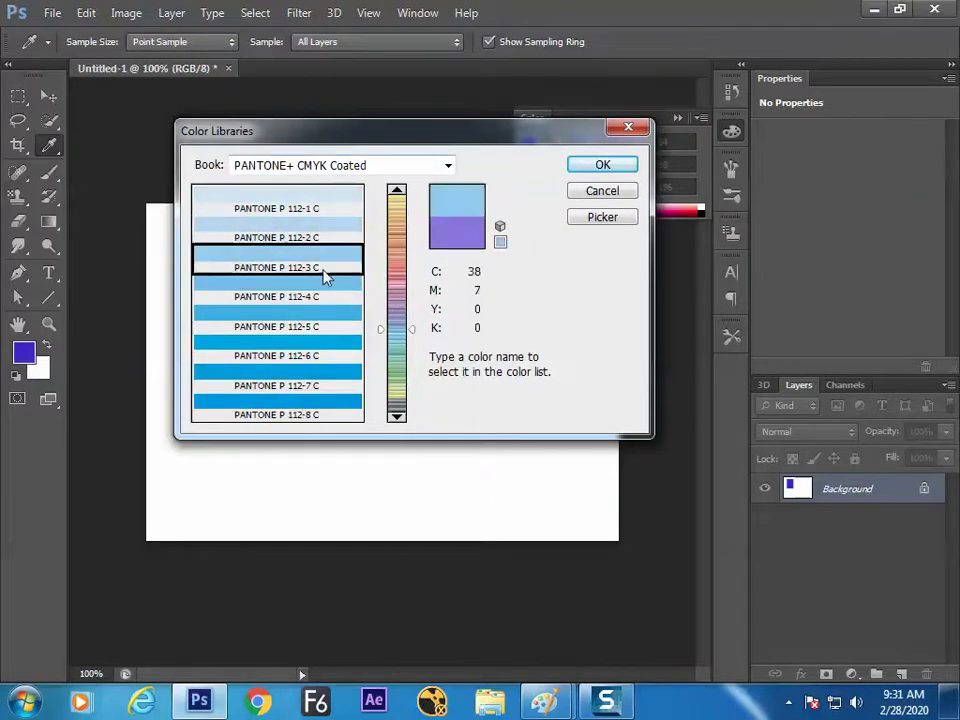
Step: Select the blue PANTONE P 112-5 C swatch and browse the book through the P 177 greys to the P 72 pinks
{"action": "left_click", "coordinate": [343, 330]}
{"action": "left_click", "coordinate": [402, 403]}
{"action": "left_click", "coordinate": [397, 416]}
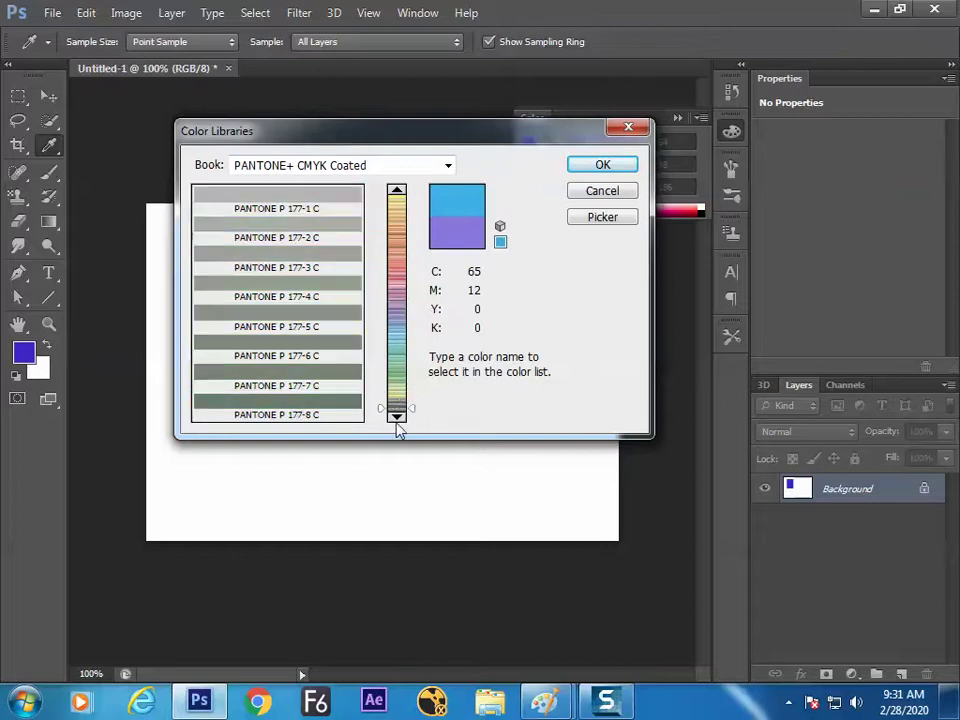
{"action": "left_click", "coordinate": [397, 416]}
{"action": "left_click", "coordinate": [397, 416]}
{"action": "left_click_drag", "start_coordinate": [397, 411], "coordinate": [397, 281]}
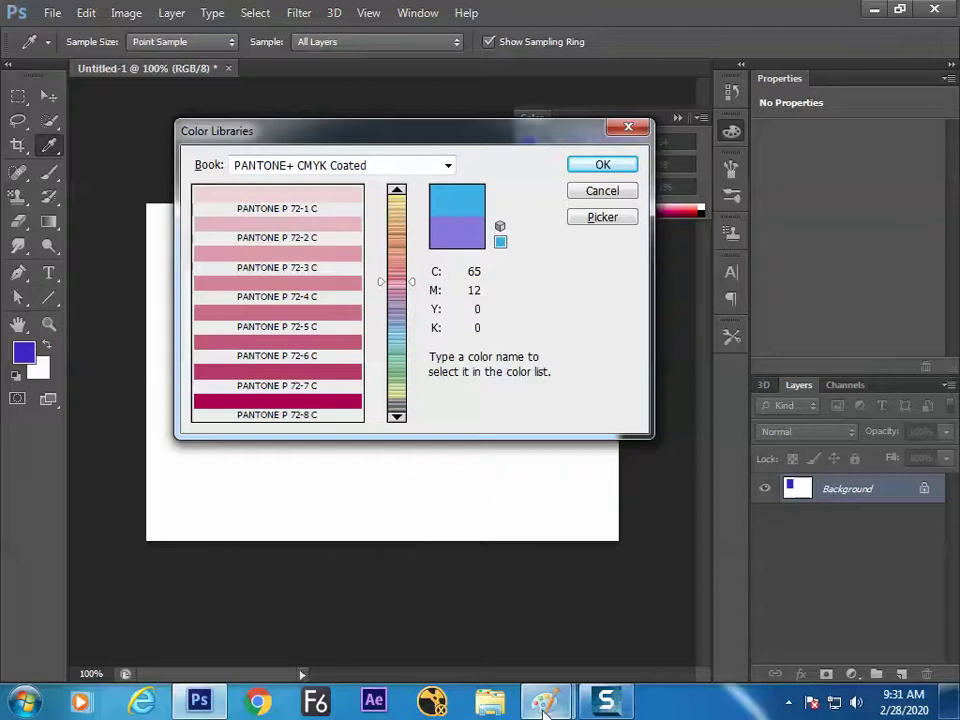
Step: Switch to the Paint diagram and draw another circle around the Library label
{"action": "mouse_move", "coordinate": [544, 700]}
{"action": "left_click", "coordinate": [649, 615]}
{"action": "mouse_move", "coordinate": [549, 497]}
{"action": "left_mouse_down"}
{"action": "mouse_move", "coordinate": [568, 522]}
{"action": "mouse_move", "coordinate": [606, 506]}
{"action": "mouse_move", "coordinate": [628, 512]}
{"action": "mouse_move", "coordinate": [640, 496]}
{"action": "mouse_move", "coordinate": [551, 493]}
{"action": "mouse_move", "coordinate": [658, 473]}
{"action": "mouse_move", "coordinate": [560, 476]}
{"action": "left_mouse_up"}
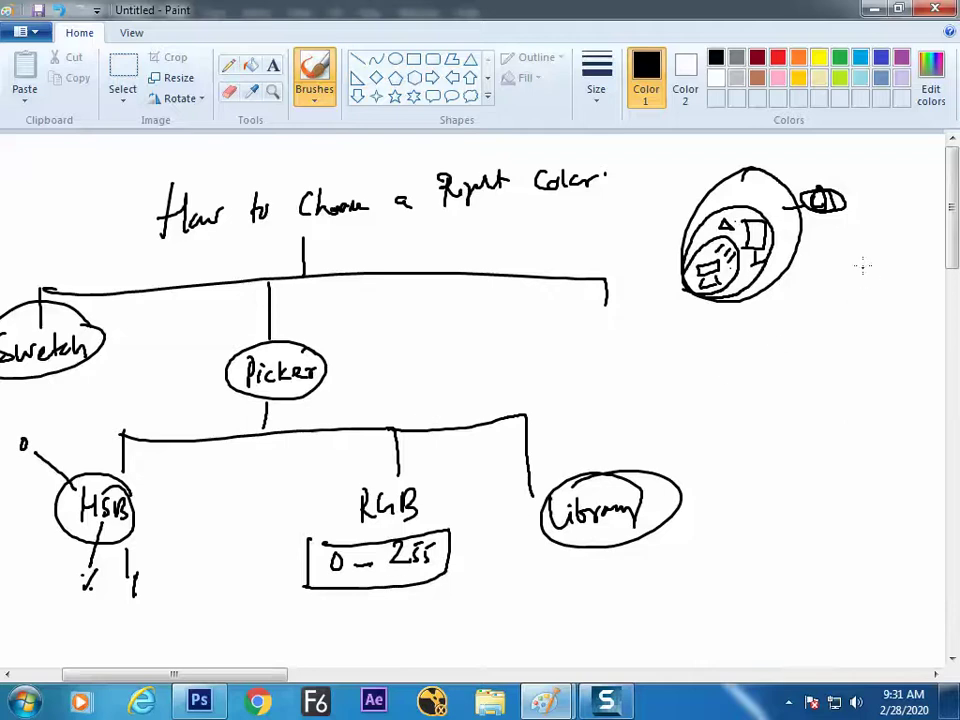
Step: Add check marks beside HSB and RGB, and draw a CMYK branch between them with the K circled
{"action": "left_click_drag", "start_coordinate": [165, 513], "coordinate": [207, 494]}
{"action": "left_click_drag", "start_coordinate": [432, 478], "coordinate": [460, 475]}
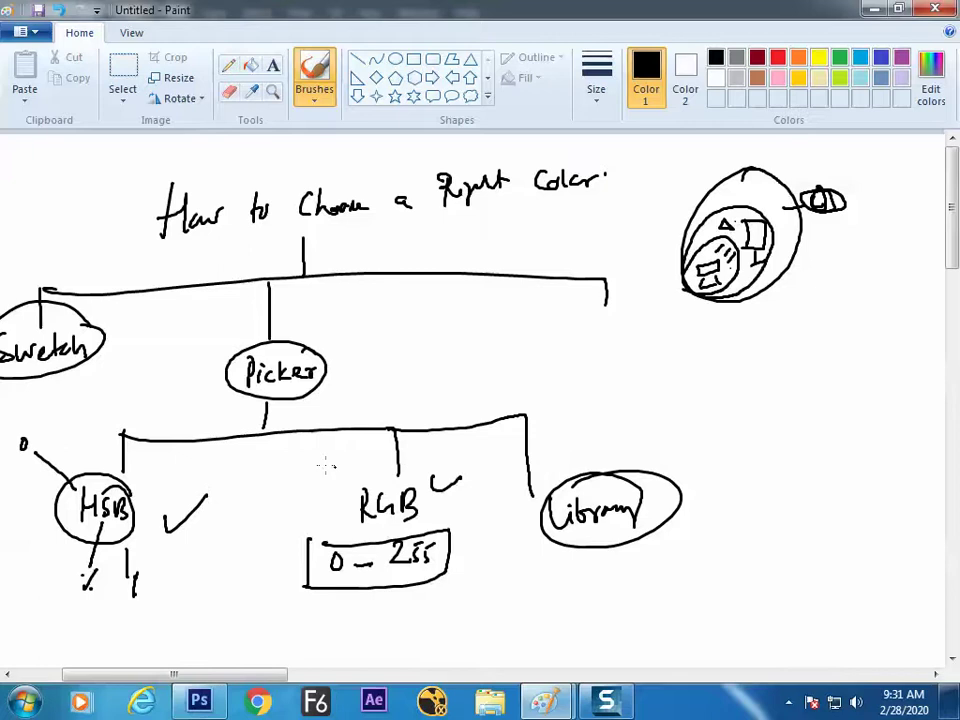
{"action": "mouse_move", "coordinate": [258, 452]}
{"action": "left_mouse_down"}
{"action": "mouse_move", "coordinate": [256, 512]}
{"action": "mouse_move", "coordinate": [225, 564]}
{"action": "mouse_move", "coordinate": [228, 552]}
{"action": "mouse_move", "coordinate": [264, 564]}
{"action": "left_mouse_up"}
{"action": "mouse_move", "coordinate": [273, 542]}
{"action": "left_mouse_down"}
{"action": "mouse_move", "coordinate": [275, 564]}
{"action": "mouse_move", "coordinate": [257, 560]}
{"action": "mouse_move", "coordinate": [276, 537]}
{"action": "left_mouse_up"}
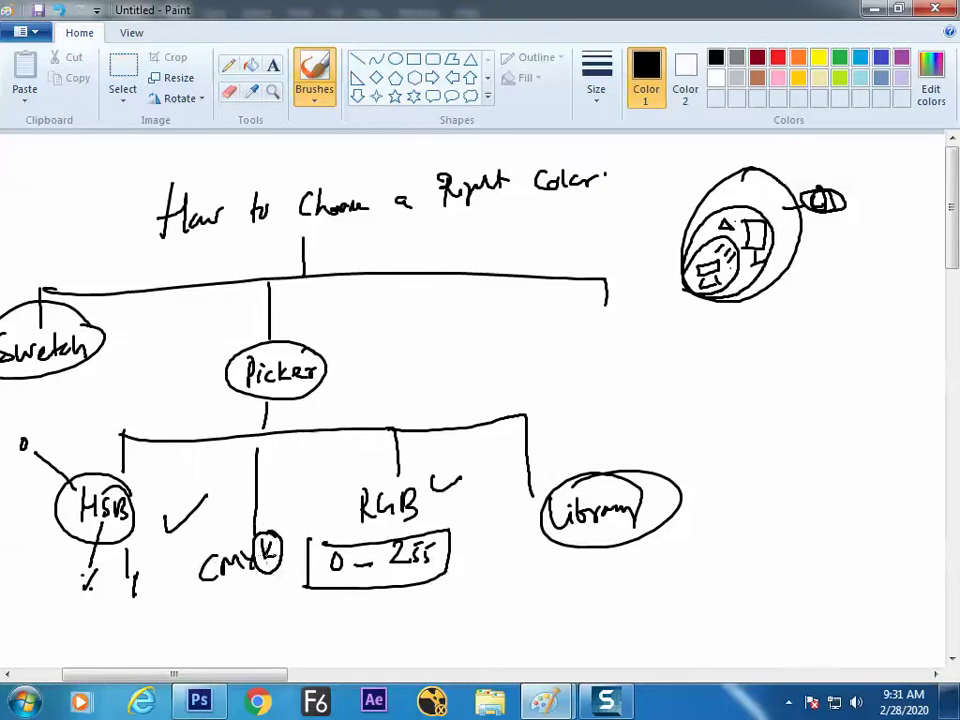
Step: Switch to Photoshop, return from the libraries to the Color Picker, and darken the blue to 32% brightness (173f52)
{"action": "key", "text": "alt+Tab"}
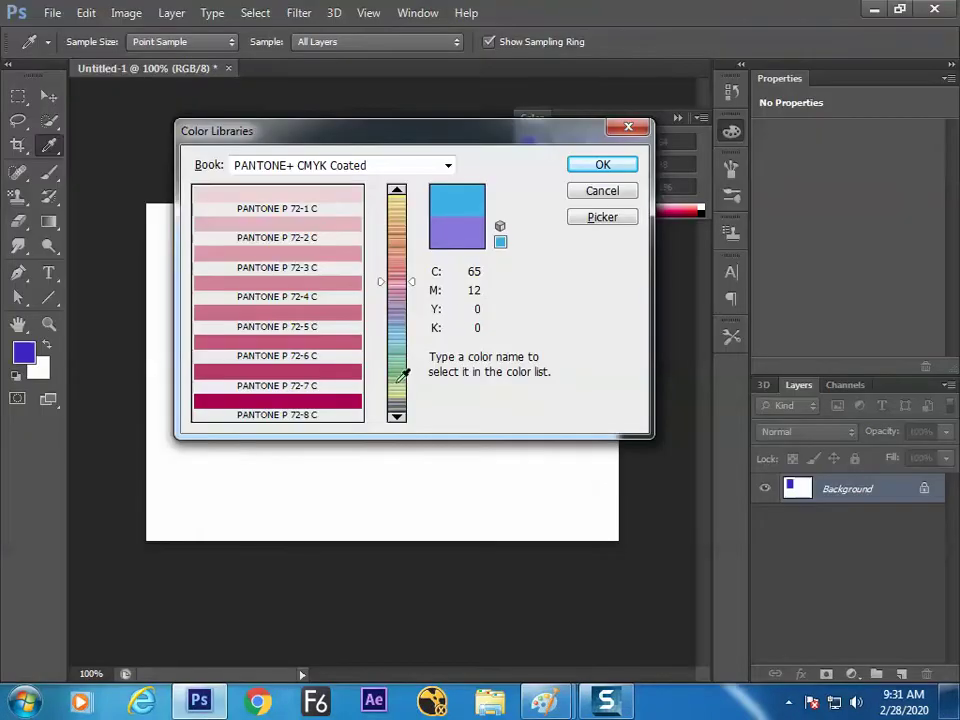
{"action": "left_click", "coordinate": [602, 217]}
{"action": "left_click", "coordinate": [660, 427]}
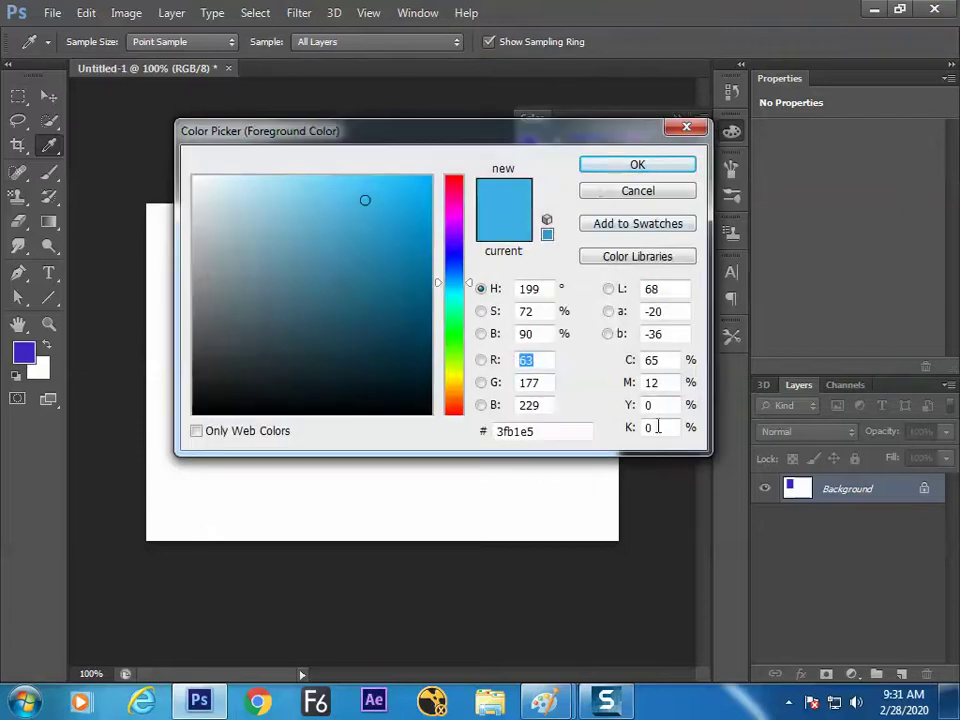
{"action": "left_click", "coordinate": [481, 334]}
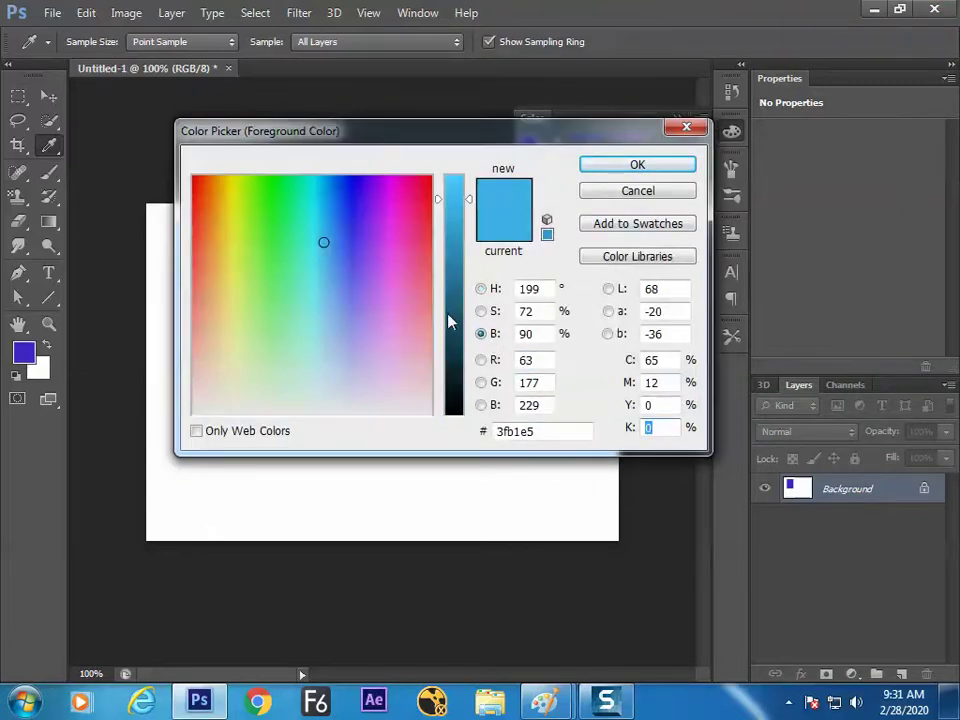
{"action": "left_click", "coordinate": [464, 330]}
{"action": "mouse_move", "coordinate": [464, 330]}
{"action": "left_mouse_down"}
{"action": "mouse_move", "coordinate": [464, 309]}
{"action": "mouse_move", "coordinate": [452, 381]}
{"action": "mouse_move", "coordinate": [455, 344]}
{"action": "left_mouse_up"}
Step: Bring the blue back to full brightness (47c5ff) with black (K) at 0%, and raise K to 88%
{"action": "double_click", "coordinate": [654, 427]}
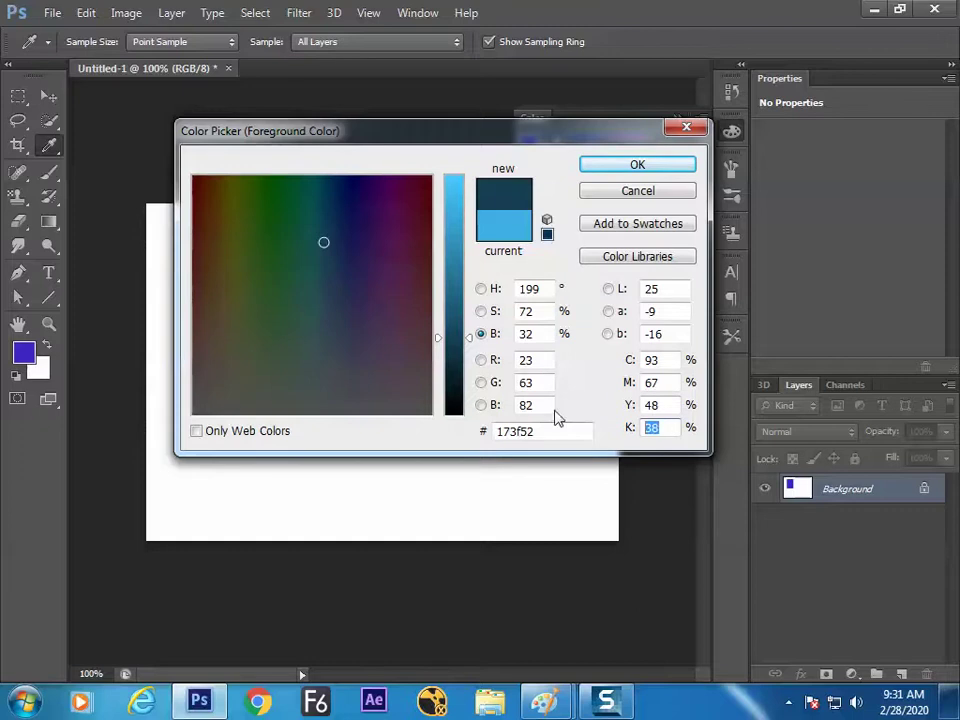
{"action": "type", "text": "0"}
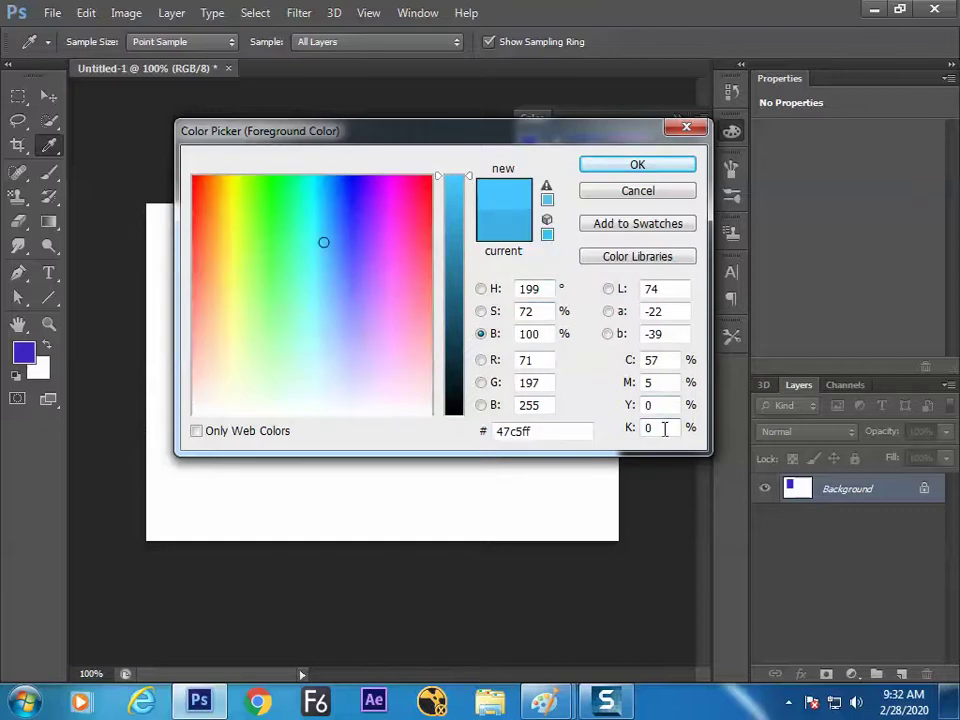
{"action": "key", "text": "Up"}
{"action": "key", "text": "Up"}
{"action": "key", "text": "Up"}
{"action": "key", "text": "Up"}
{"action": "key", "text": "Up"}
{"action": "key", "text": "Up"}
{"action": "key", "text": "Up"}
{"action": "key", "text": "Up"}
{"action": "key", "text": "Up"}
{"action": "key", "text": "Up"}
{"action": "key", "text": "Up"}
{"action": "key", "text": "Up"}
{"action": "key", "text": "Up"}
{"action": "key", "text": "Up"}
{"action": "key", "text": "Up"}
{"action": "key", "text": "Up"}
{"action": "key", "text": "Up"}
{"action": "key", "text": "Up"}
{"action": "key", "text": "Up"}
{"action": "key", "text": "Up"}
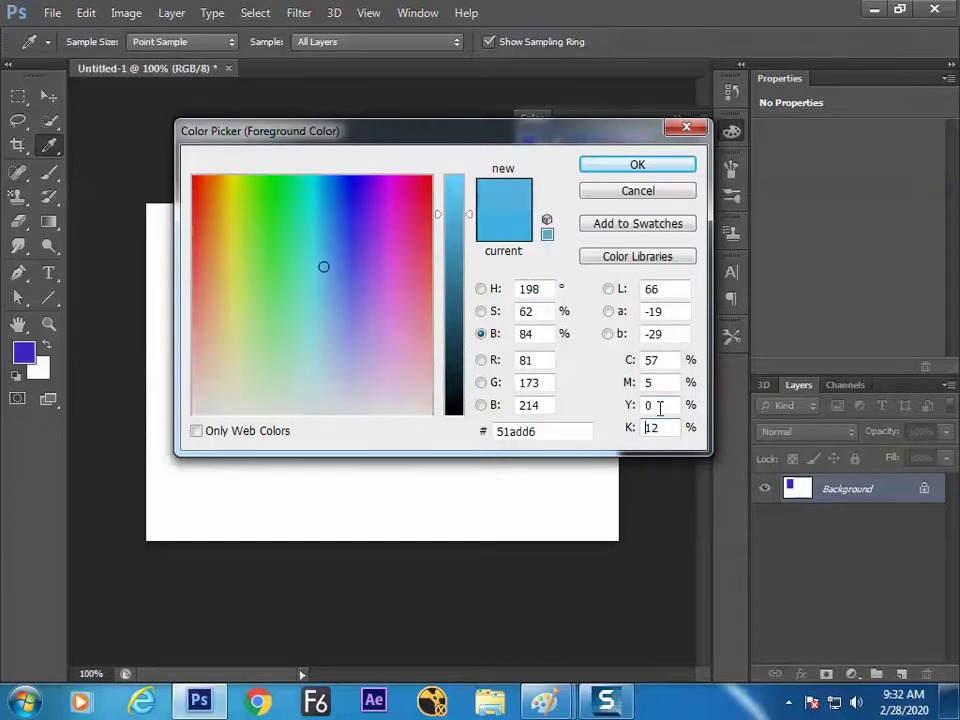
{"action": "key", "text": "Up"}
{"action": "key", "text": "Up"}
{"action": "key", "text": "Up"}
{"action": "key", "text": "Up"}
{"action": "key", "text": "Up"}
{"action": "key", "text": "Up"}
{"action": "key", "text": "Up"}
{"action": "key", "text": "Up"}
{"action": "key", "text": "Up"}
{"action": "key", "text": "Up"}
{"action": "key", "text": "Up"}
{"action": "key", "text": "Up"}
{"action": "key", "text": "Up"}
{"action": "key", "text": "Up"}
{"action": "key", "text": "Up"}
{"action": "key", "text": "Up"}
{"action": "key", "text": "Up"}
{"action": "key", "text": "Up"}
{"action": "key", "text": "Up"}
{"action": "key", "text": "Up"}
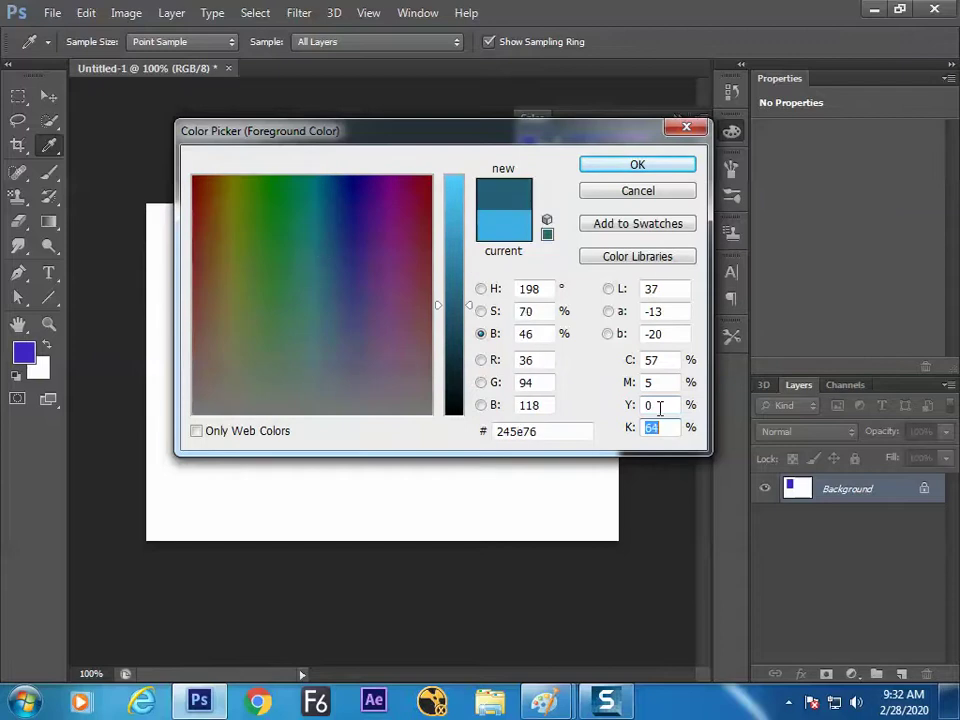
{"action": "key", "text": "Up"}
{"action": "key", "text": "Up"}
{"action": "key", "text": "Up"}
{"action": "key", "text": "Up"}
{"action": "key", "text": "Up"}
{"action": "key", "text": "Up"}
{"action": "key", "text": "Up"}
{"action": "key", "text": "Up"}
{"action": "key", "text": "Up"}
{"action": "key", "text": "Up"}
{"action": "key", "text": "Up"}
{"action": "key", "text": "Up"}
{"action": "key", "text": "Up"}
{"action": "key", "text": "Up"}
{"action": "key", "text": "Up"}
{"action": "key", "text": "Up"}
{"action": "key", "text": "Up"}
{"action": "key", "text": "Up"}
{"action": "key", "text": "Up"}
{"action": "key", "text": "Up"}
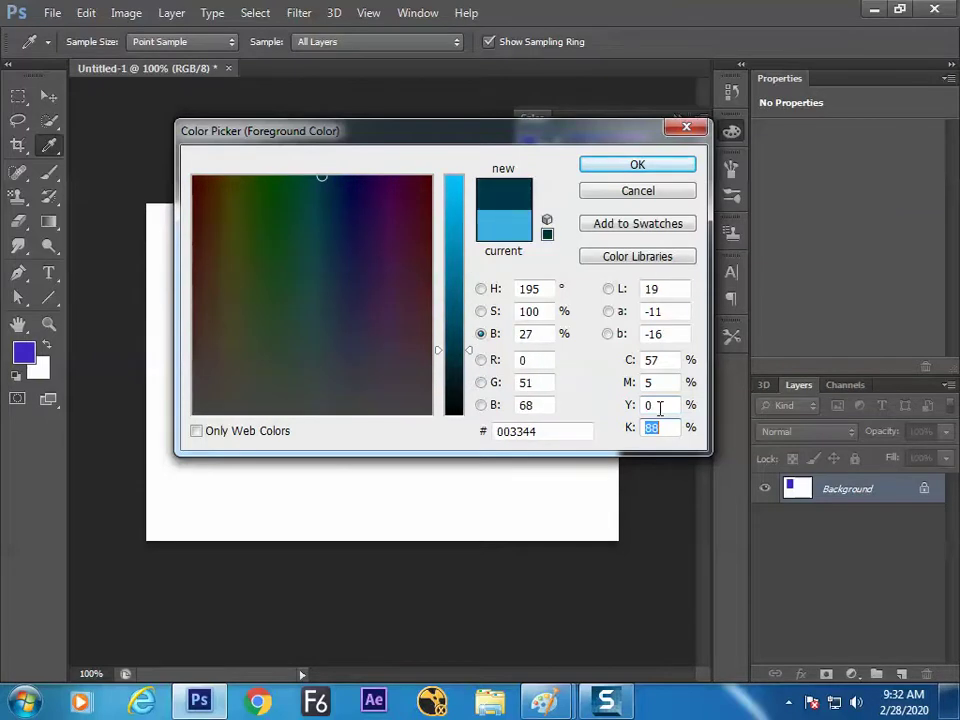
Step: Lower the black (K) value to 35%, shift the Color Picker slightly aside and highlight the hex code
{"action": "key", "text": "Down"}
{"action": "key", "text": "Down"}
{"action": "key", "text": "Down"}
{"action": "key", "text": "Down"}
{"action": "key", "text": "Down"}
{"action": "key", "text": "Down"}
{"action": "key", "text": "Down"}
{"action": "key", "text": "Down"}
{"action": "key", "text": "Down"}
{"action": "key", "text": "Down"}
{"action": "key", "text": "Down"}
{"action": "key", "text": "Down"}
{"action": "key", "text": "Down"}
{"action": "key", "text": "Down"}
{"action": "key", "text": "Down"}
{"action": "key", "text": "Down"}
{"action": "key", "text": "Down"}
{"action": "key", "text": "Down"}
{"action": "key", "text": "Down"}
{"action": "key", "text": "Down"}
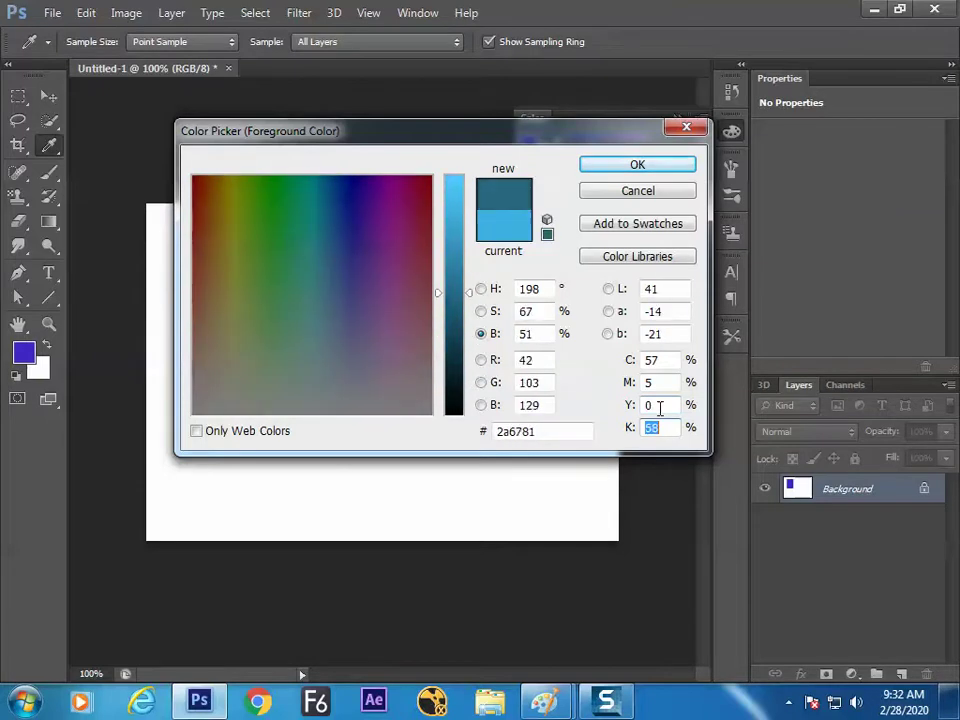
{"action": "key", "text": "Down"}
{"action": "key", "text": "Down"}
{"action": "key", "text": "Down"}
{"action": "key", "text": "Down"}
{"action": "key", "text": "Down"}
{"action": "key", "text": "Down"}
{"action": "key", "text": "Down"}
{"action": "key", "text": "Down"}
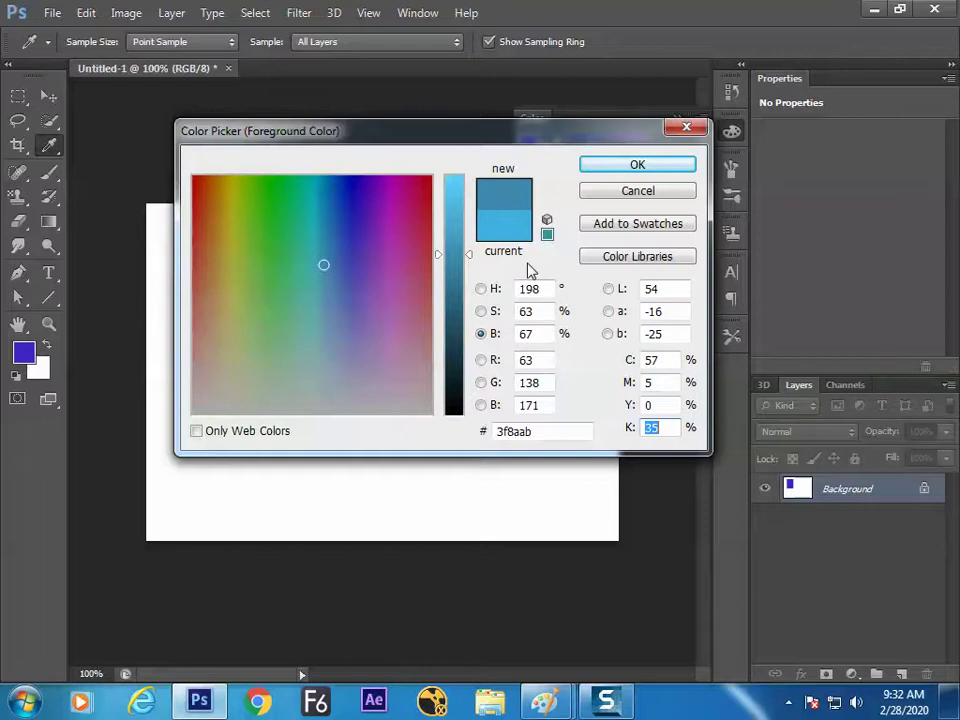
{"action": "left_click_drag", "start_coordinate": [466, 139], "coordinate": [425, 136]}
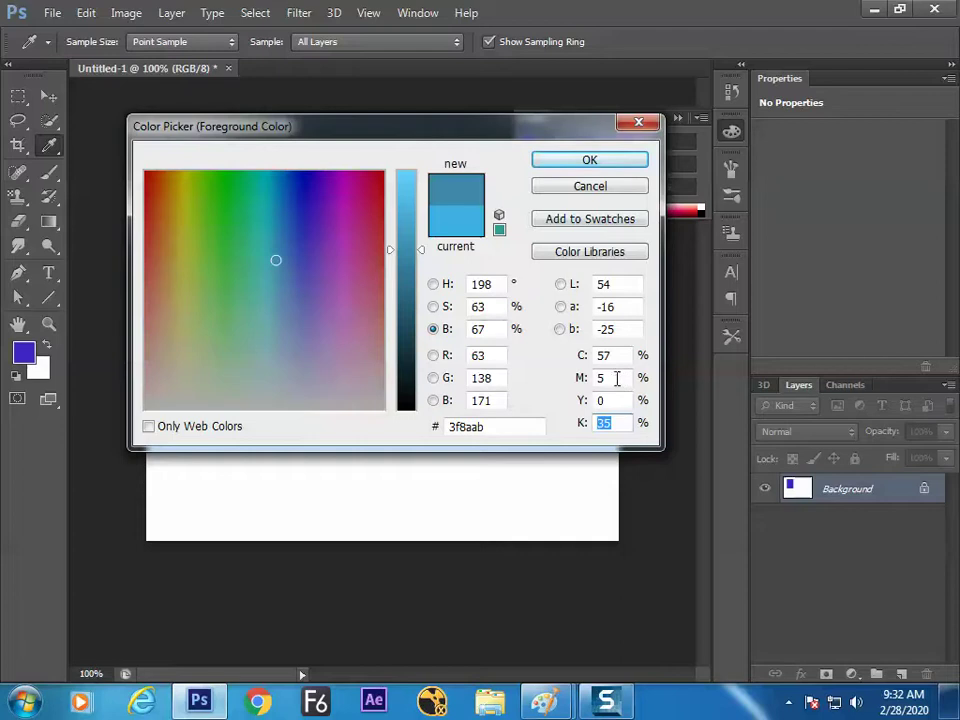
{"action": "key", "text": "Tab"}
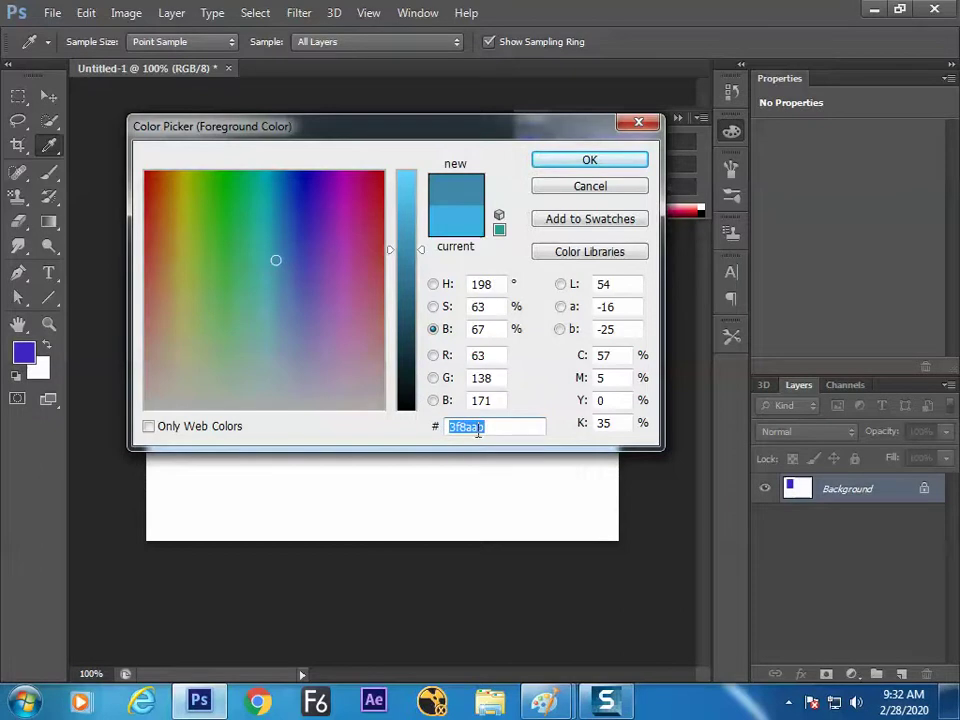
Step: Switch to Paint, close the blank second drawing, and write "Hexa Code" in a box under the diagram's empty third branch
{"action": "left_click", "coordinate": [546, 700]}
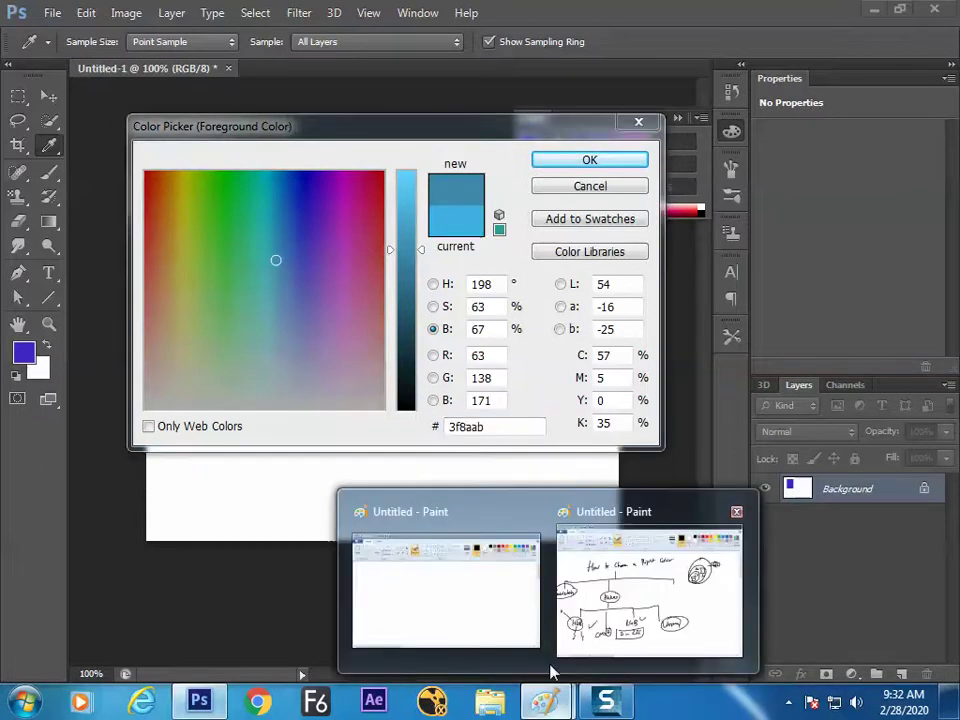
{"action": "left_click", "coordinate": [615, 594]}
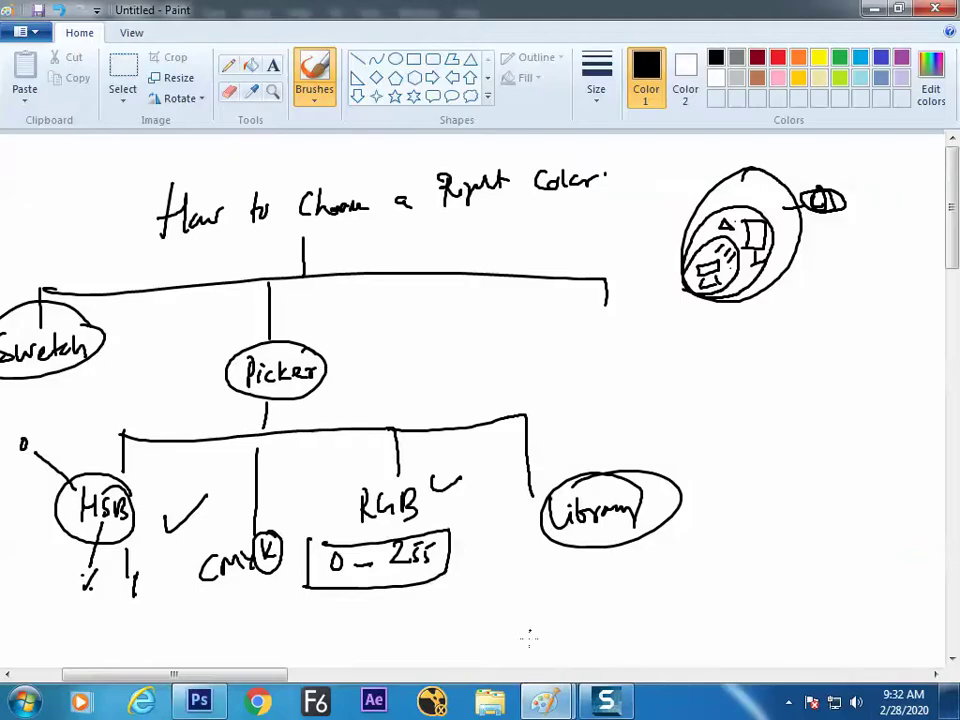
{"action": "left_click", "coordinate": [546, 700]}
{"action": "left_click", "coordinate": [489, 617]}
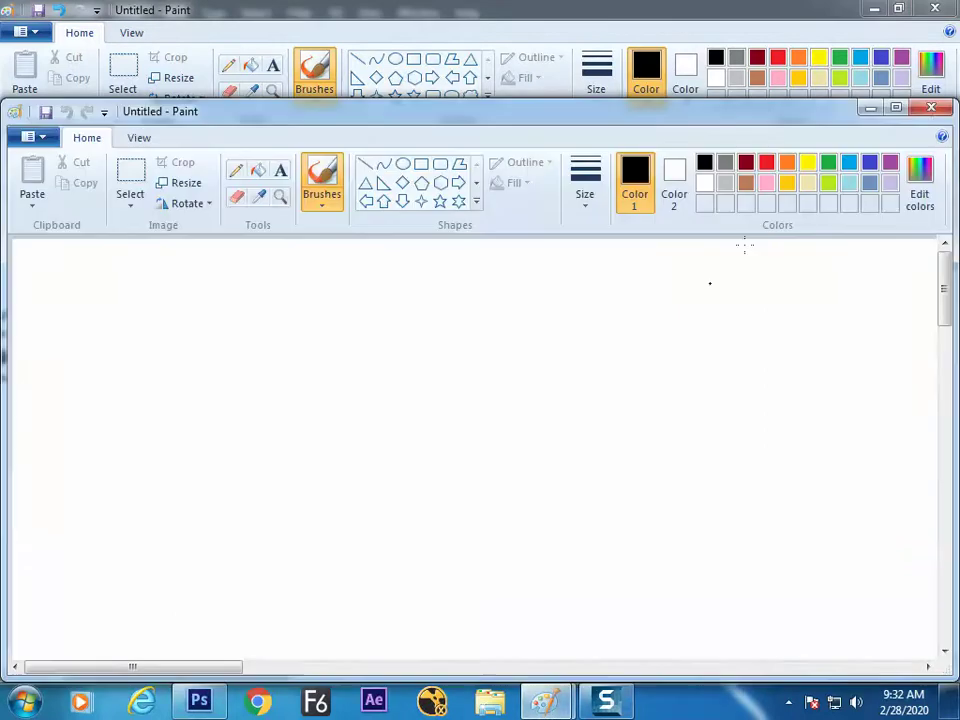
{"action": "left_click", "coordinate": [931, 107]}
{"action": "mouse_move", "coordinate": [575, 360]}
{"action": "left_mouse_down"}
{"action": "mouse_move", "coordinate": [590, 372]}
{"action": "mouse_move", "coordinate": [643, 363]}
{"action": "mouse_move", "coordinate": [654, 372]}
{"action": "mouse_move", "coordinate": [726, 352]}
{"action": "left_mouse_up"}
{"action": "mouse_move", "coordinate": [553, 338]}
{"action": "left_mouse_down"}
{"action": "mouse_move", "coordinate": [734, 328]}
{"action": "mouse_move", "coordinate": [724, 393]}
{"action": "mouse_move", "coordinate": [560, 392]}
{"action": "mouse_move", "coordinate": [547, 336]}
{"action": "left_mouse_up"}
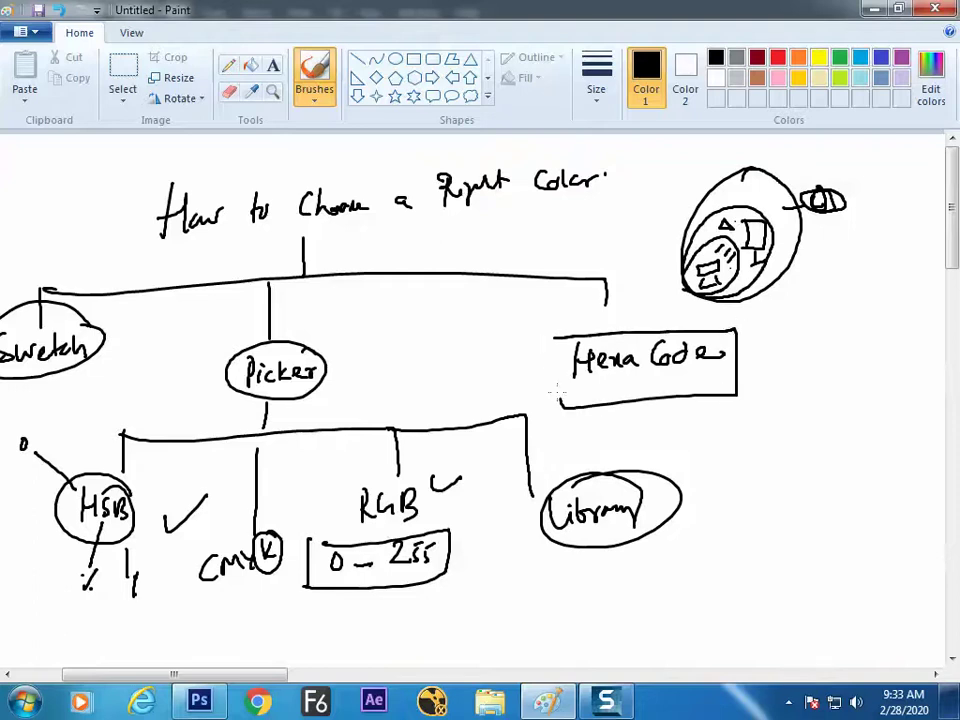
Step: Draw a strip of six cells beside the Hexa Code box, split into three pairs by longer vertical lines
{"action": "left_click_drag", "start_coordinate": [240, 676], "coordinate": [310, 674]}
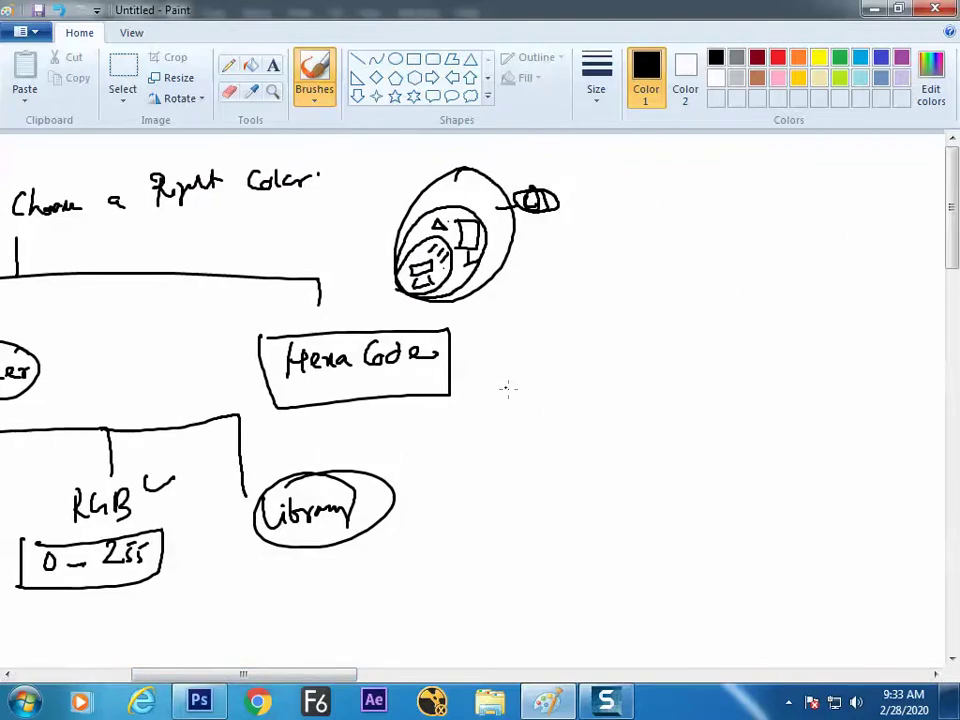
{"action": "mouse_move", "coordinate": [505, 385]}
{"action": "left_mouse_down"}
{"action": "mouse_move", "coordinate": [705, 356]}
{"action": "mouse_move", "coordinate": [707, 384]}
{"action": "mouse_move", "coordinate": [676, 402]}
{"action": "mouse_move", "coordinate": [512, 431]}
{"action": "left_mouse_up"}
{"action": "left_click_drag", "start_coordinate": [571, 325], "coordinate": [580, 455]}
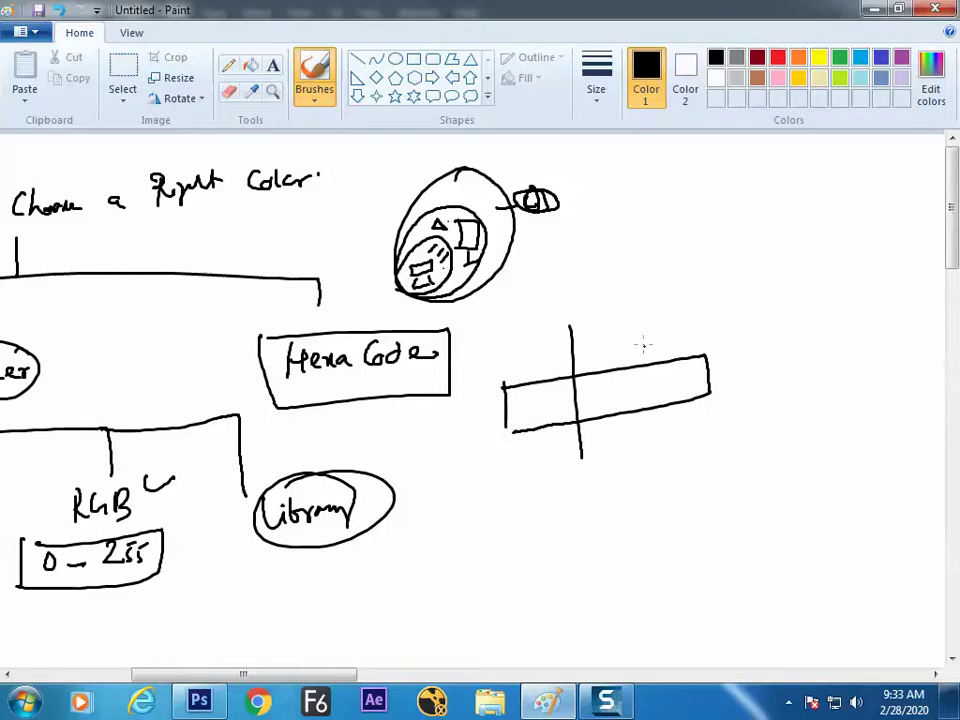
{"action": "left_click_drag", "start_coordinate": [638, 328], "coordinate": [641, 430]}
{"action": "left_click_drag", "start_coordinate": [543, 386], "coordinate": [545, 420]}
{"action": "left_click_drag", "start_coordinate": [607, 372], "coordinate": [609, 410]}
{"action": "left_click_drag", "start_coordinate": [668, 364], "coordinate": [669, 395]}
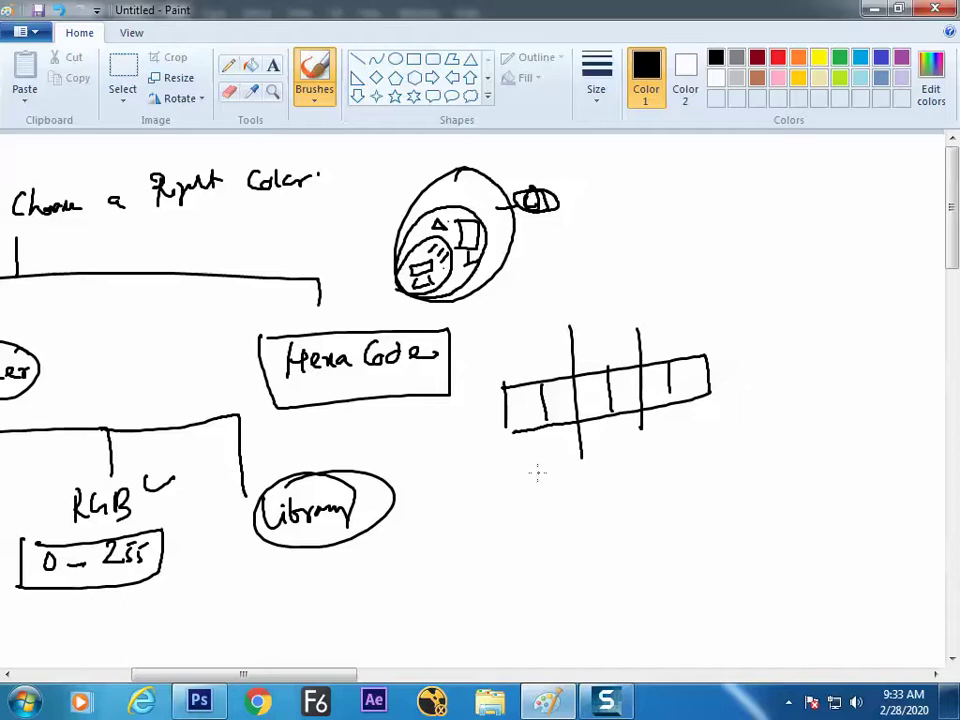
Step: Label the three cell pairs R, G and B underneath the strip
{"action": "mouse_move", "coordinate": [539, 461]}
{"action": "left_mouse_down"}
{"action": "mouse_move", "coordinate": [540, 484]}
{"action": "mouse_move", "coordinate": [545, 474]}
{"action": "mouse_move", "coordinate": [593, 493]}
{"action": "left_mouse_up"}
{"action": "mouse_move", "coordinate": [612, 447]}
{"action": "left_mouse_down"}
{"action": "mouse_move", "coordinate": [610, 467]}
{"action": "mouse_move", "coordinate": [618, 465]}
{"action": "left_mouse_up"}
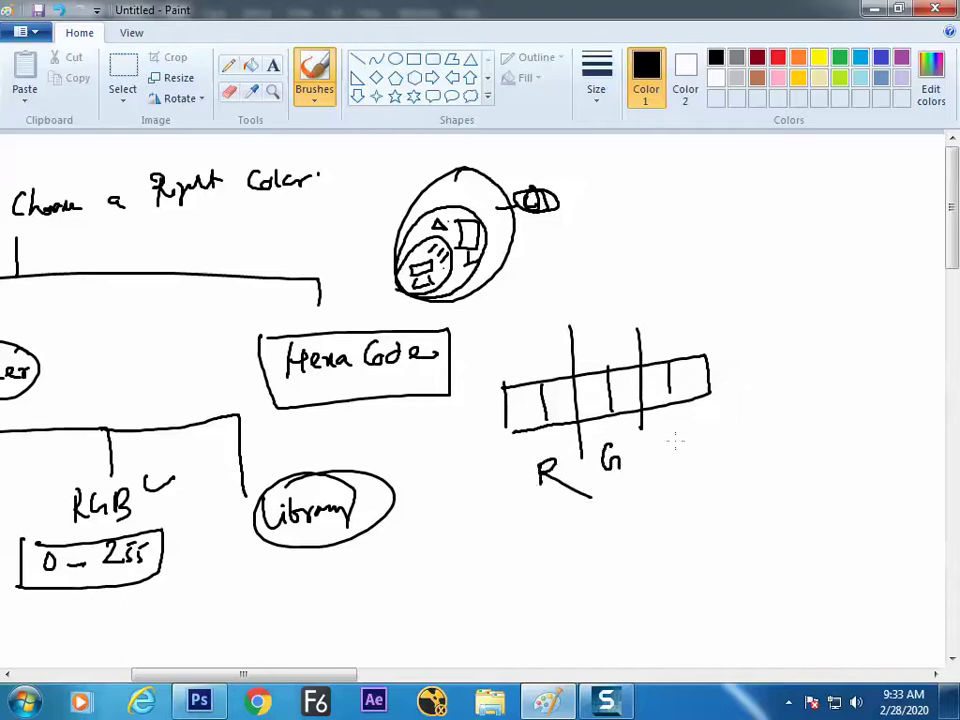
{"action": "left_click_drag", "start_coordinate": [676, 426], "coordinate": [679, 450]}
Step: Sketch an empty long-division layout above the strip, with arrows from its quotient and remainder to the two R cells
{"action": "left_click_drag", "start_coordinate": [665, 166], "coordinate": [664, 206]}
{"action": "mouse_move", "coordinate": [732, 158]}
{"action": "left_mouse_down"}
{"action": "mouse_move", "coordinate": [738, 196]}
{"action": "mouse_move", "coordinate": [770, 172]}
{"action": "left_mouse_up"}
{"action": "left_click_drag", "start_coordinate": [672, 241], "coordinate": [740, 229]}
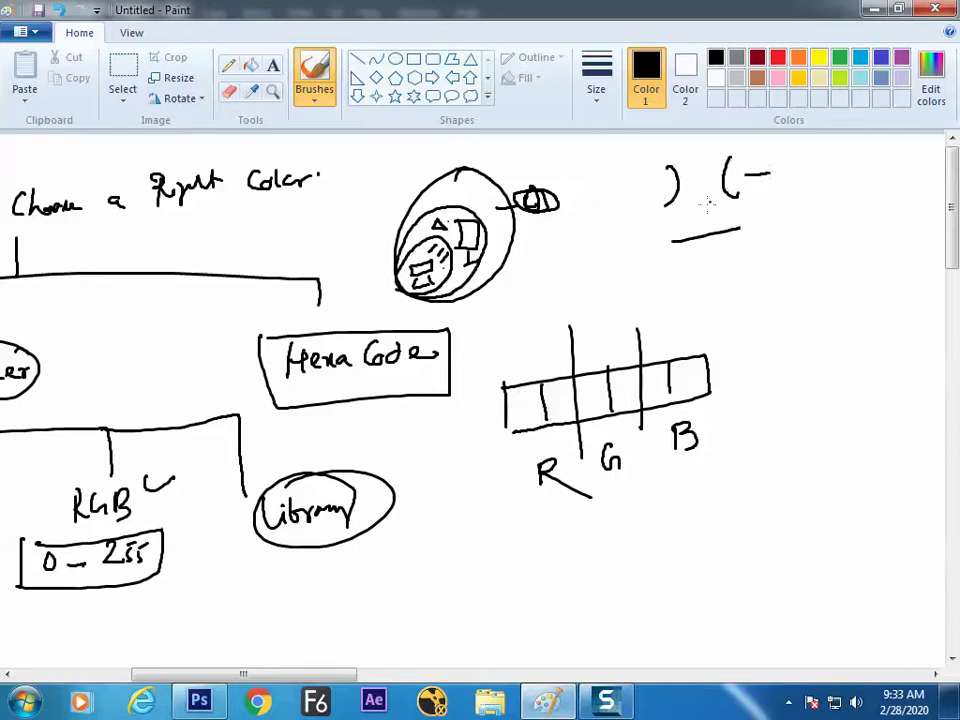
{"action": "mouse_move", "coordinate": [760, 165]}
{"action": "left_mouse_down"}
{"action": "mouse_move", "coordinate": [723, 244]}
{"action": "mouse_move", "coordinate": [563, 286]}
{"action": "mouse_move", "coordinate": [527, 335]}
{"action": "mouse_move", "coordinate": [518, 374]}
{"action": "mouse_move", "coordinate": [583, 328]}
{"action": "mouse_move", "coordinate": [522, 374]}
{"action": "left_mouse_up"}
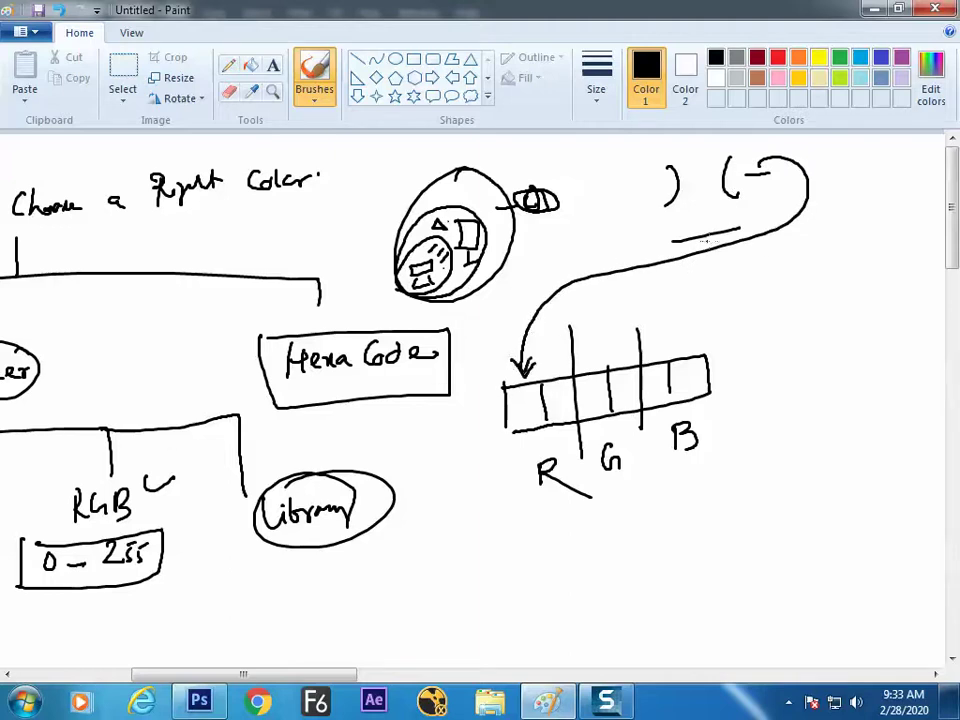
{"action": "mouse_move", "coordinate": [718, 259]}
{"action": "left_mouse_down"}
{"action": "mouse_move", "coordinate": [684, 288]}
{"action": "mouse_move", "coordinate": [583, 319]}
{"action": "mouse_move", "coordinate": [553, 368]}
{"action": "left_mouse_up"}
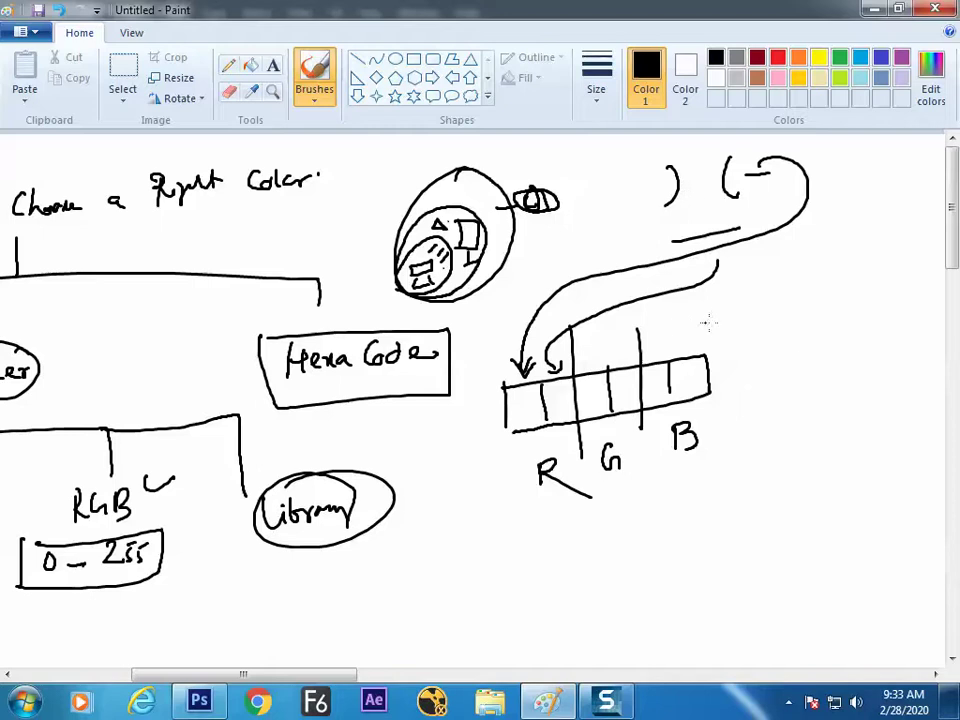
Step: Write R=23, work out 23 divided by a boxed 16, and enter 1 and 7 in the two R cells
{"action": "mouse_move", "coordinate": [825, 364]}
{"action": "left_mouse_down"}
{"action": "mouse_move", "coordinate": [825, 400]}
{"action": "mouse_move", "coordinate": [858, 382]}
{"action": "left_mouse_up"}
{"action": "left_click_drag", "start_coordinate": [846, 391], "coordinate": [882, 396]}
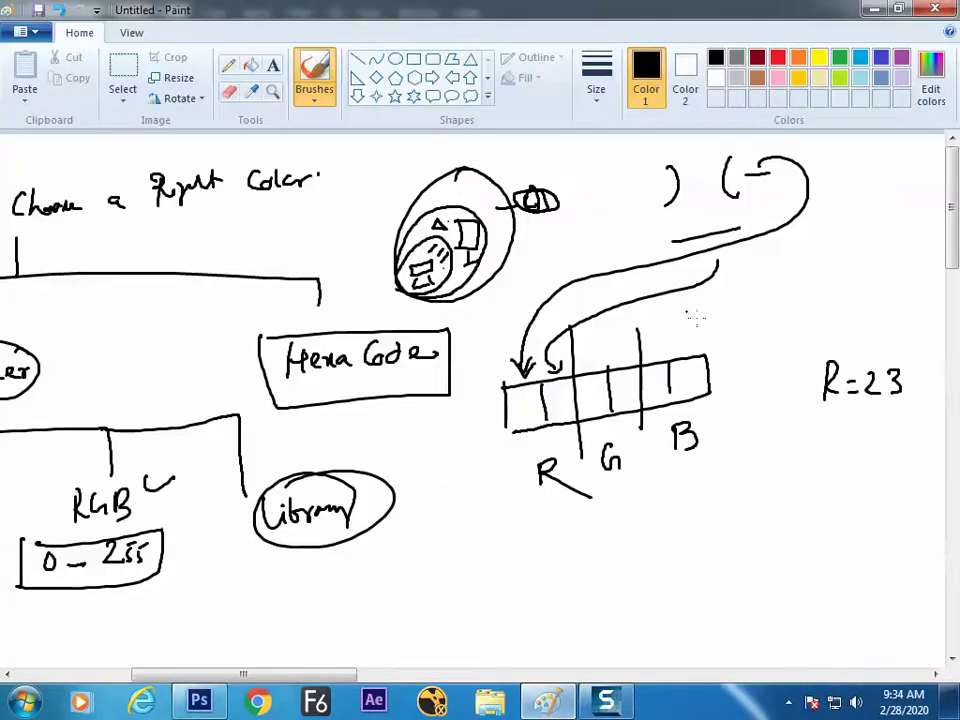
{"action": "mouse_move", "coordinate": [689, 177]}
{"action": "left_mouse_down"}
{"action": "mouse_move", "coordinate": [700, 192]}
{"action": "mouse_move", "coordinate": [709, 182]}
{"action": "mouse_move", "coordinate": [703, 193]}
{"action": "left_mouse_up"}
{"action": "mouse_move", "coordinate": [646, 178]}
{"action": "left_mouse_down"}
{"action": "mouse_move", "coordinate": [642, 209]}
{"action": "mouse_move", "coordinate": [666, 201]}
{"action": "mouse_move", "coordinate": [638, 165]}
{"action": "mouse_move", "coordinate": [632, 207]}
{"action": "left_mouse_up"}
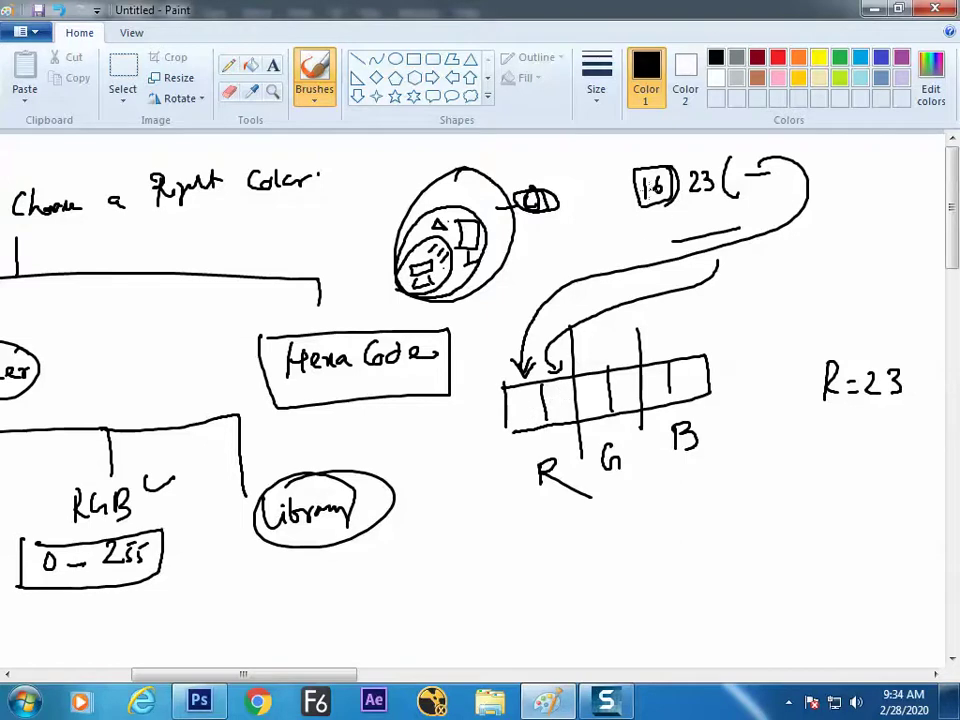
{"action": "mouse_move", "coordinate": [697, 198]}
{"action": "left_mouse_down"}
{"action": "mouse_move", "coordinate": [698, 212]}
{"action": "mouse_move", "coordinate": [706, 206]}
{"action": "left_mouse_up"}
{"action": "mouse_move", "coordinate": [516, 397]}
{"action": "left_mouse_down"}
{"action": "mouse_move", "coordinate": [521, 420]}
{"action": "mouse_move", "coordinate": [555, 394]}
{"action": "mouse_move", "coordinate": [557, 411]}
{"action": "left_mouse_up"}
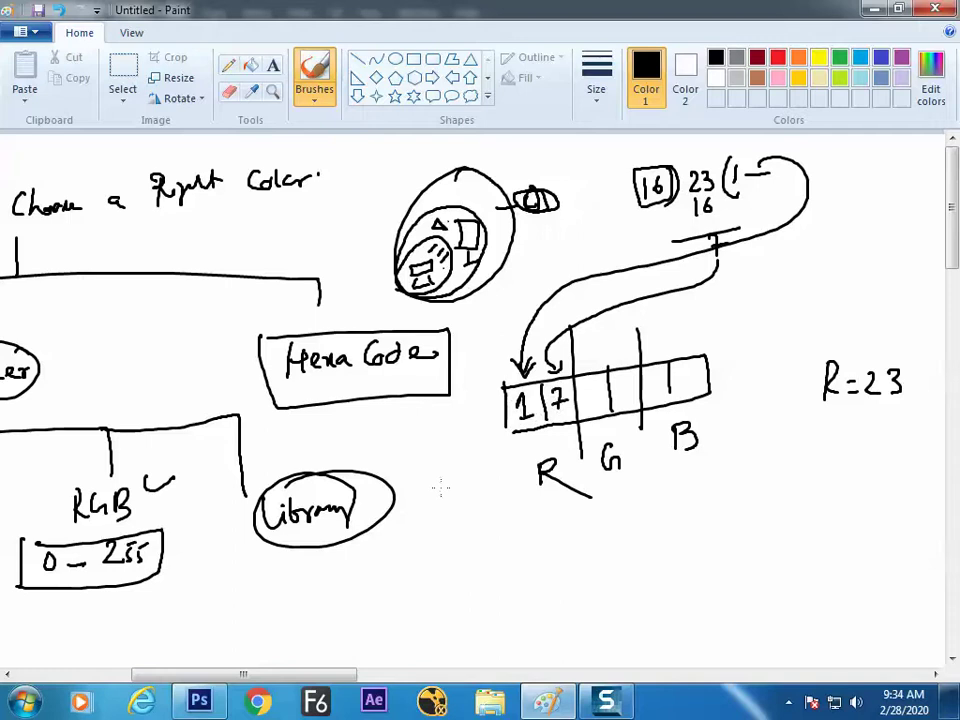
Step: Switch to Photoshop, set the red value to 23 and highlight the first two digits of the hex code
{"action": "key", "text": "alt+Tab"}
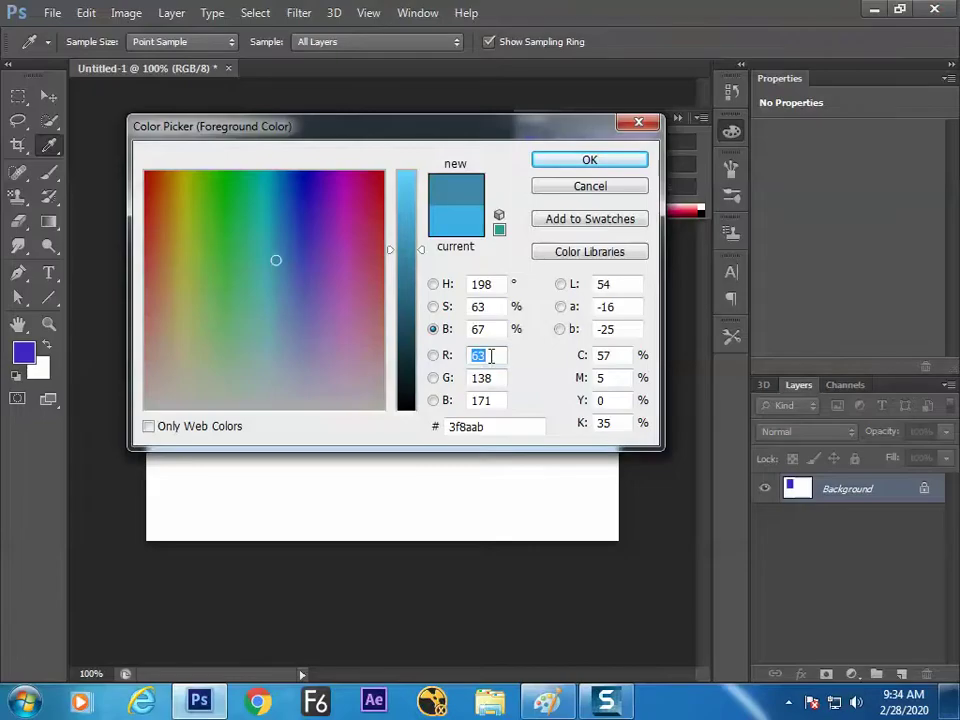
{"action": "type", "text": "23"}
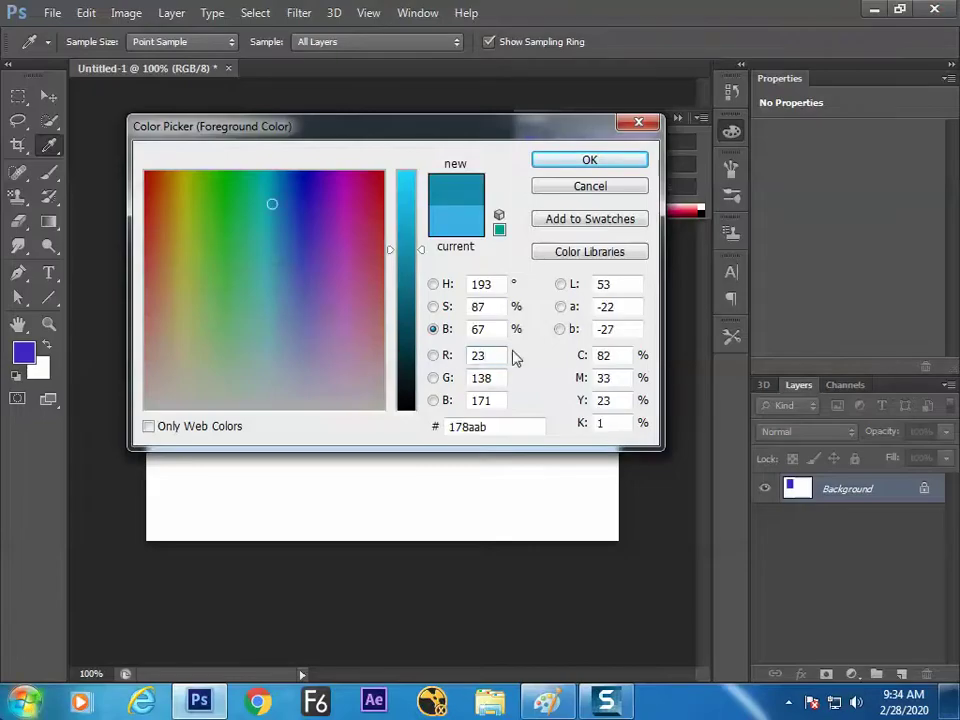
{"action": "left_click_drag", "start_coordinate": [463, 430], "coordinate": [449, 430]}
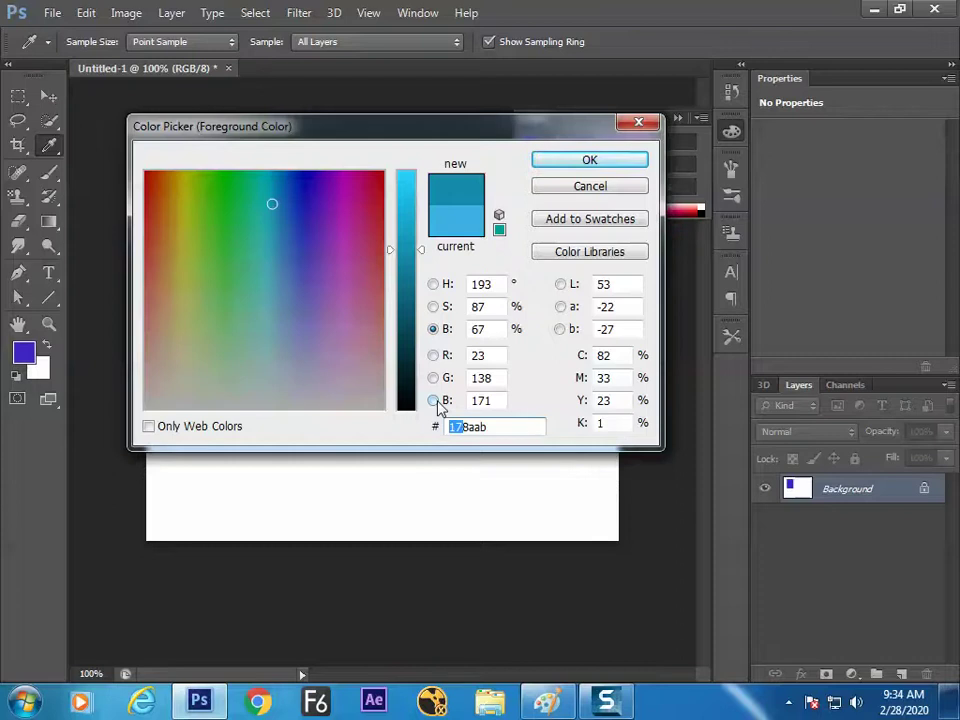
{"action": "key", "text": "alt+Tab"}
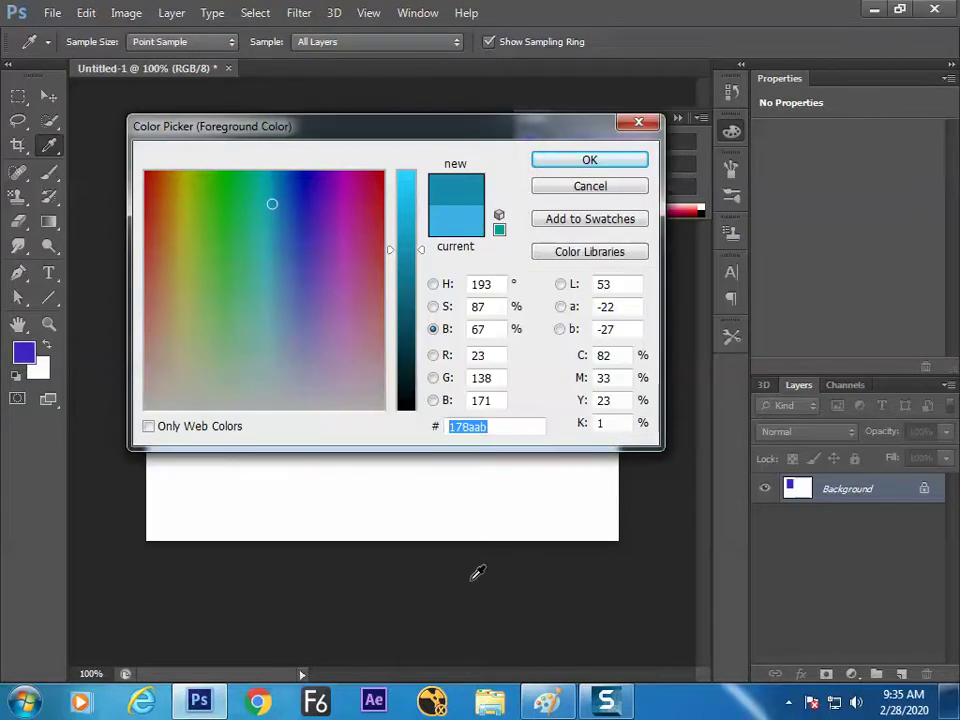
Step: Switch to Paint, write R=31 below R=23 and work out 31 divided by 16 with quotient 1 and remainder 15
{"action": "left_click", "coordinate": [547, 702]}
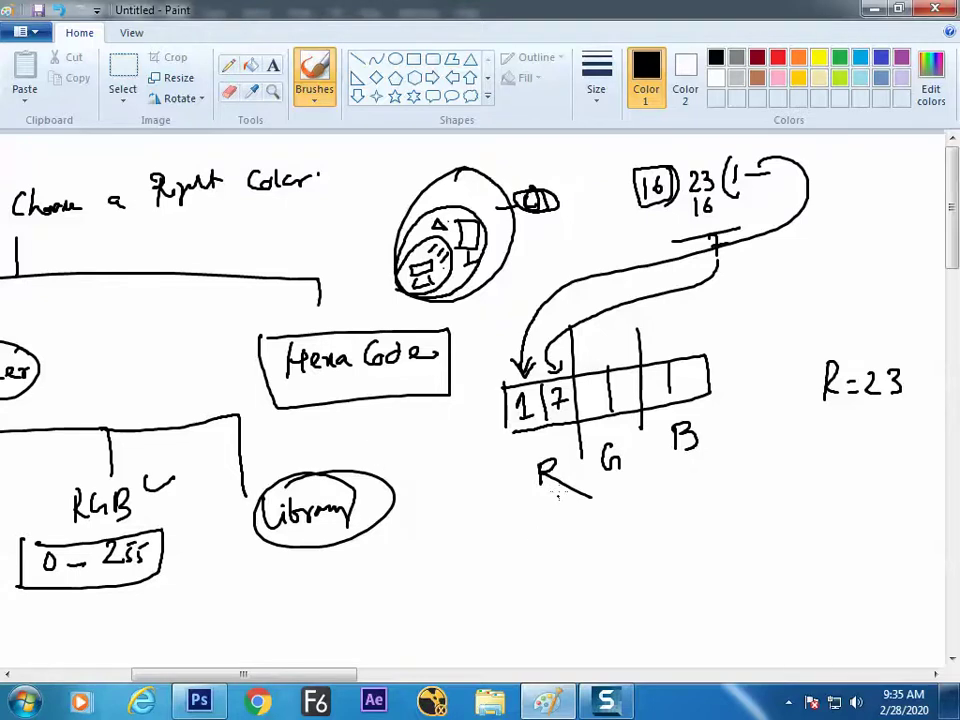
{"action": "left_click_drag", "start_coordinate": [831, 429], "coordinate": [830, 462]}
{"action": "left_click_drag", "start_coordinate": [831, 430], "coordinate": [848, 460]}
{"action": "mouse_move", "coordinate": [851, 446]}
{"action": "left_mouse_down"}
{"action": "mouse_move", "coordinate": [885, 447]}
{"action": "mouse_move", "coordinate": [879, 457]}
{"action": "left_mouse_up"}
{"action": "left_click_drag", "start_coordinate": [893, 435], "coordinate": [895, 451]}
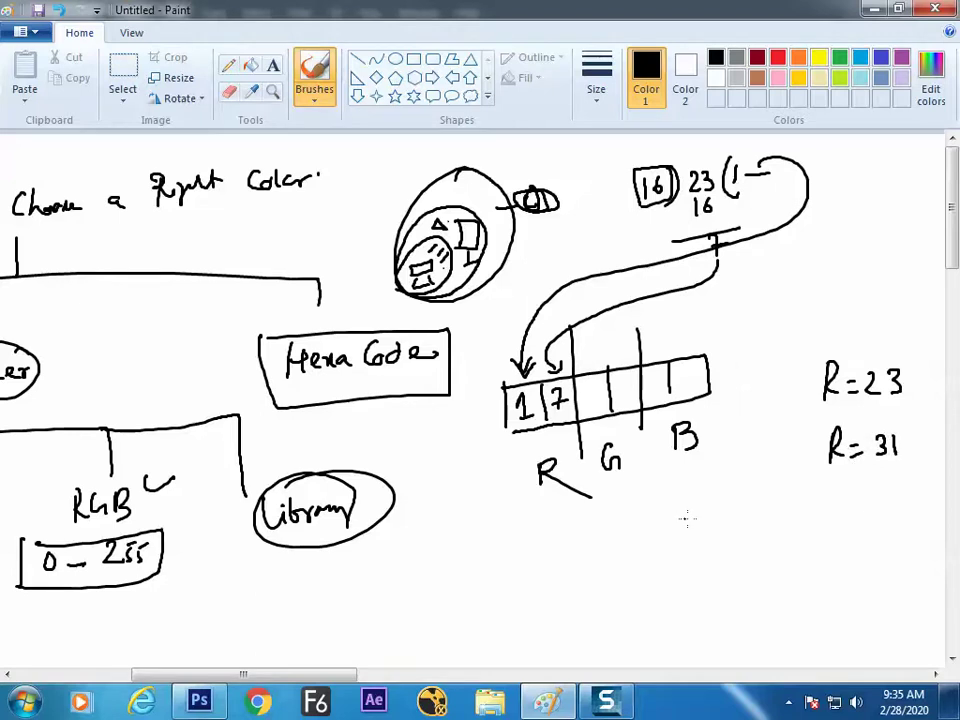
{"action": "mouse_move", "coordinate": [717, 503]}
{"action": "left_mouse_down"}
{"action": "mouse_move", "coordinate": [718, 527]}
{"action": "mouse_move", "coordinate": [728, 518]}
{"action": "mouse_move", "coordinate": [740, 532]}
{"action": "mouse_move", "coordinate": [760, 516]}
{"action": "mouse_move", "coordinate": [752, 526]}
{"action": "left_mouse_up"}
{"action": "mouse_move", "coordinate": [769, 506]}
{"action": "left_mouse_down"}
{"action": "mouse_move", "coordinate": [770, 526]}
{"action": "mouse_move", "coordinate": [793, 527]}
{"action": "mouse_move", "coordinate": [764, 544]}
{"action": "left_mouse_up"}
{"action": "mouse_move", "coordinate": [776, 530]}
{"action": "left_mouse_down"}
{"action": "mouse_move", "coordinate": [772, 542]}
{"action": "mouse_move", "coordinate": [800, 542]}
{"action": "left_mouse_up"}
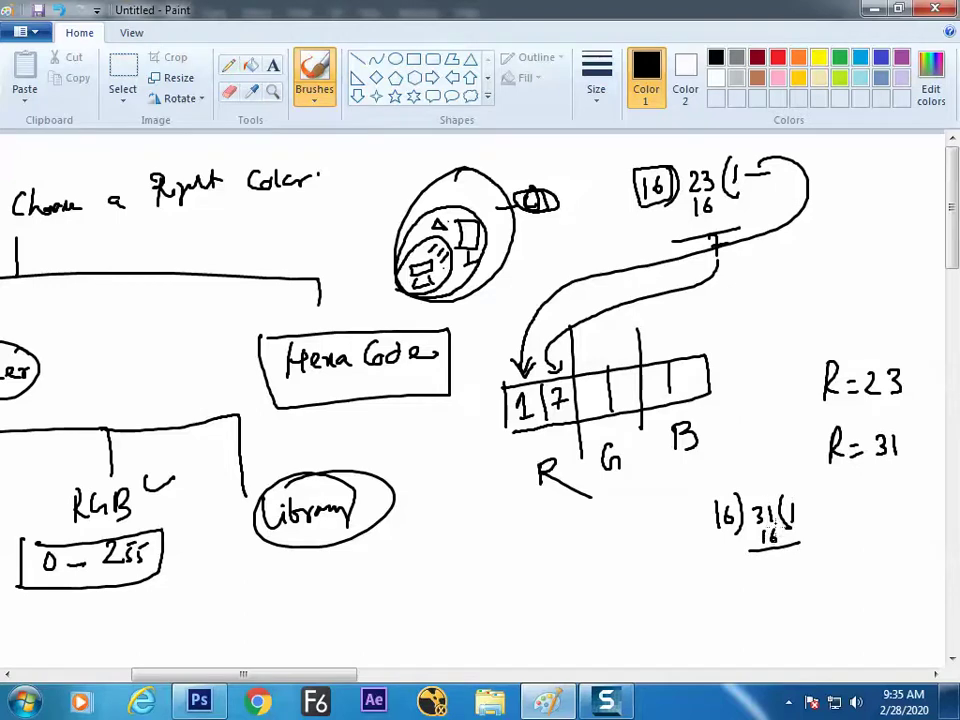
{"action": "mouse_move", "coordinate": [769, 557]}
{"action": "left_mouse_down"}
{"action": "mouse_move", "coordinate": [769, 572]}
{"action": "mouse_move", "coordinate": [784, 557]}
{"action": "left_mouse_up"}
Step: Draw a two-cell box, link the quotient to its first cell, enter 1 there and box the remainder 15
{"action": "mouse_move", "coordinate": [525, 549]}
{"action": "left_mouse_down"}
{"action": "mouse_move", "coordinate": [585, 531]}
{"action": "mouse_move", "coordinate": [589, 555]}
{"action": "mouse_move", "coordinate": [525, 552]}
{"action": "left_mouse_up"}
{"action": "mouse_move", "coordinate": [790, 492]}
{"action": "left_mouse_down"}
{"action": "mouse_move", "coordinate": [590, 520]}
{"action": "mouse_move", "coordinate": [548, 545]}
{"action": "mouse_move", "coordinate": [565, 592]}
{"action": "mouse_move", "coordinate": [547, 587]}
{"action": "left_mouse_up"}
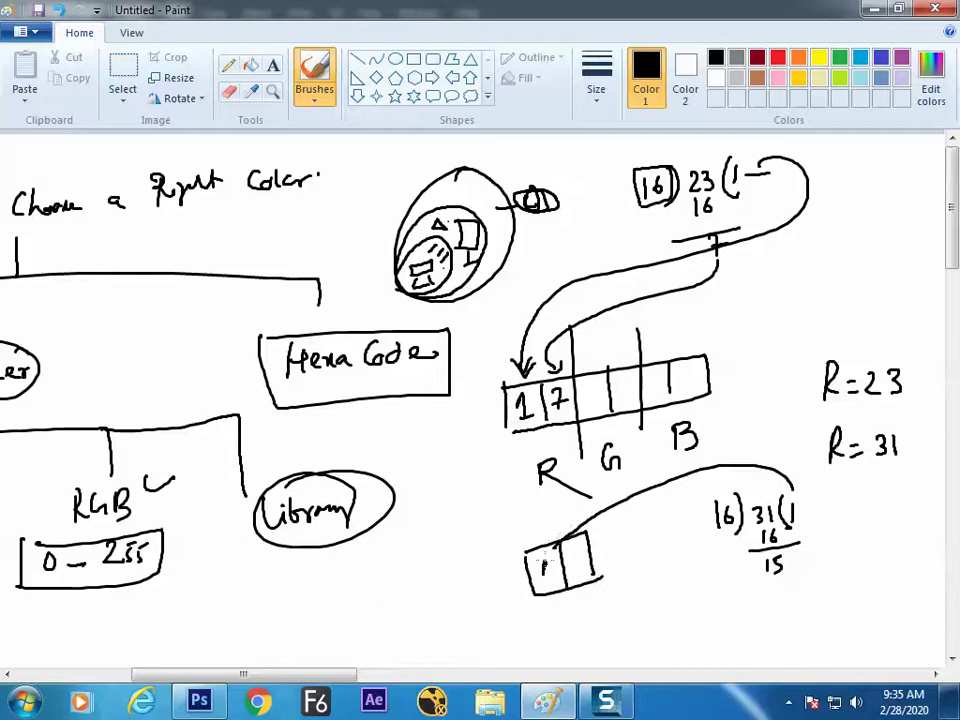
{"action": "mouse_move", "coordinate": [763, 586]}
{"action": "left_mouse_down"}
{"action": "mouse_move", "coordinate": [798, 567]}
{"action": "mouse_move", "coordinate": [787, 548]}
{"action": "mouse_move", "coordinate": [760, 551]}
{"action": "mouse_move", "coordinate": [757, 590]}
{"action": "left_mouse_up"}
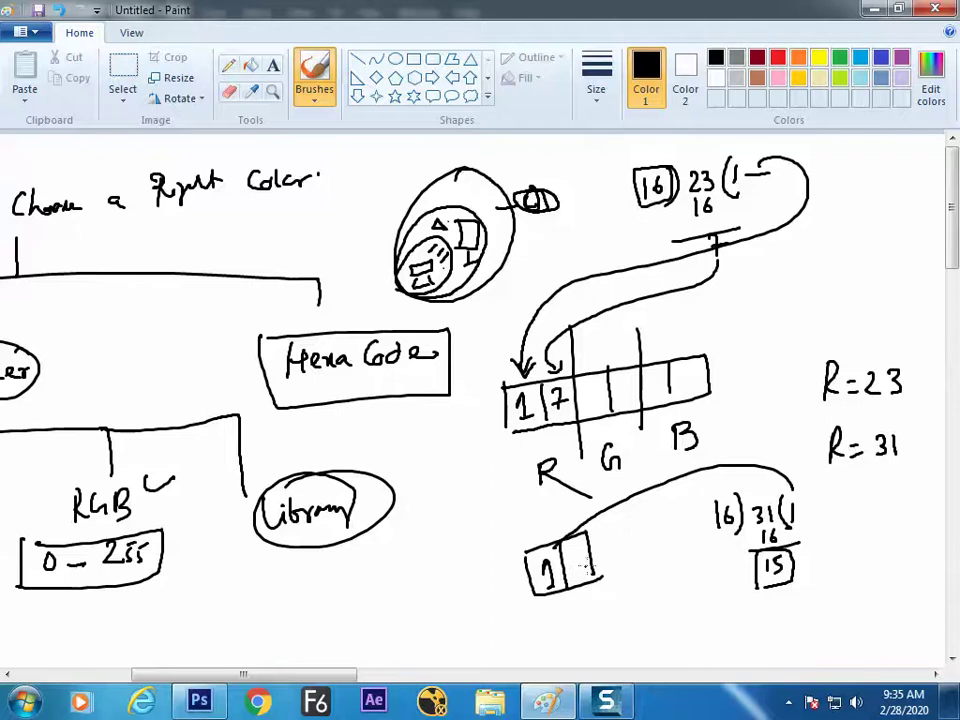
Step: Write the hex digit list 9, 10=a, 11=b, 12=c, 13=d, 14=e and 15=f above R=23, with a vertical line beside it
{"action": "left_click", "coordinate": [803, 363]}
{"action": "mouse_move", "coordinate": [852, 170]}
{"action": "left_mouse_down"}
{"action": "mouse_move", "coordinate": [836, 222]}
{"action": "mouse_move", "coordinate": [847, 207]}
{"action": "mouse_move", "coordinate": [884, 207]}
{"action": "mouse_move", "coordinate": [838, 246]}
{"action": "left_mouse_up"}
{"action": "mouse_move", "coordinate": [846, 232]}
{"action": "left_mouse_down"}
{"action": "mouse_move", "coordinate": [846, 246]}
{"action": "mouse_move", "coordinate": [863, 237]}
{"action": "left_mouse_up"}
{"action": "mouse_move", "coordinate": [854, 242]}
{"action": "left_mouse_down"}
{"action": "mouse_move", "coordinate": [884, 246]}
{"action": "mouse_move", "coordinate": [850, 268]}
{"action": "left_mouse_up"}
{"action": "mouse_move", "coordinate": [855, 257]}
{"action": "left_mouse_down"}
{"action": "mouse_move", "coordinate": [864, 268]}
{"action": "mouse_move", "coordinate": [879, 261]}
{"action": "left_mouse_up"}
{"action": "mouse_move", "coordinate": [871, 266]}
{"action": "left_mouse_down"}
{"action": "mouse_move", "coordinate": [890, 271]}
{"action": "mouse_move", "coordinate": [850, 298]}
{"action": "left_mouse_up"}
{"action": "mouse_move", "coordinate": [855, 284]}
{"action": "left_mouse_down"}
{"action": "mouse_move", "coordinate": [857, 298]}
{"action": "mouse_move", "coordinate": [876, 289]}
{"action": "left_mouse_up"}
{"action": "mouse_move", "coordinate": [868, 293]}
{"action": "left_mouse_down"}
{"action": "mouse_move", "coordinate": [895, 300]}
{"action": "mouse_move", "coordinate": [853, 327]}
{"action": "mouse_move", "coordinate": [864, 327]}
{"action": "left_mouse_up"}
{"action": "mouse_move", "coordinate": [871, 318]}
{"action": "left_mouse_down"}
{"action": "mouse_move", "coordinate": [897, 333]}
{"action": "mouse_move", "coordinate": [859, 344]}
{"action": "left_mouse_up"}
{"action": "mouse_move", "coordinate": [871, 332]}
{"action": "left_mouse_down"}
{"action": "mouse_move", "coordinate": [864, 344]}
{"action": "mouse_move", "coordinate": [884, 336]}
{"action": "left_mouse_up"}
{"action": "left_click_drag", "start_coordinate": [876, 340], "coordinate": [891, 350]}
{"action": "left_click_drag", "start_coordinate": [886, 342], "coordinate": [898, 342]}
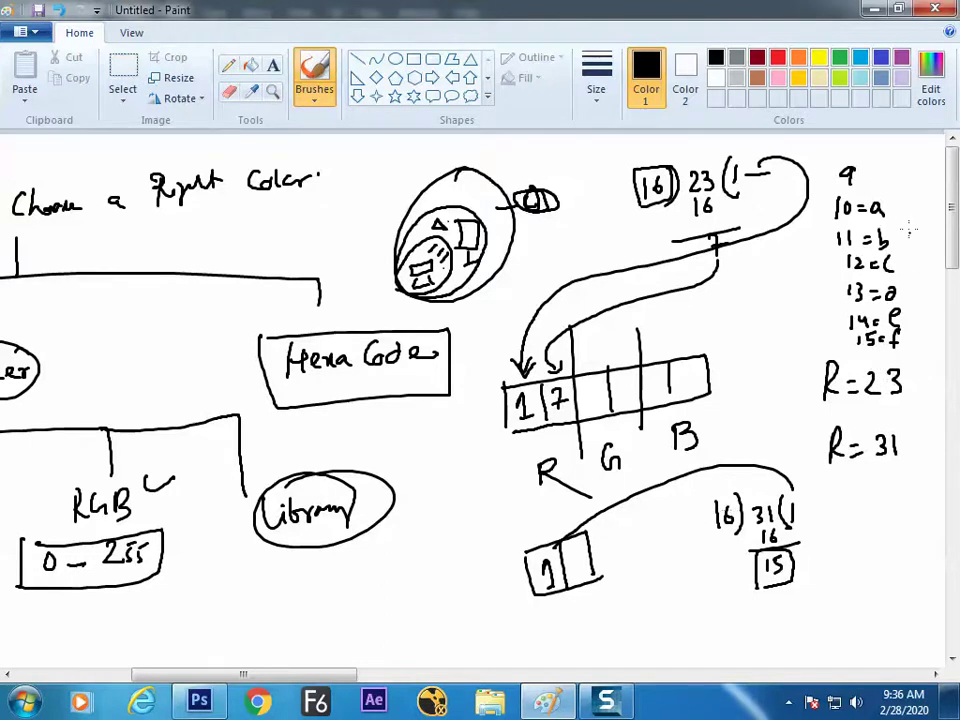
{"action": "left_click_drag", "start_coordinate": [893, 198], "coordinate": [906, 350]}
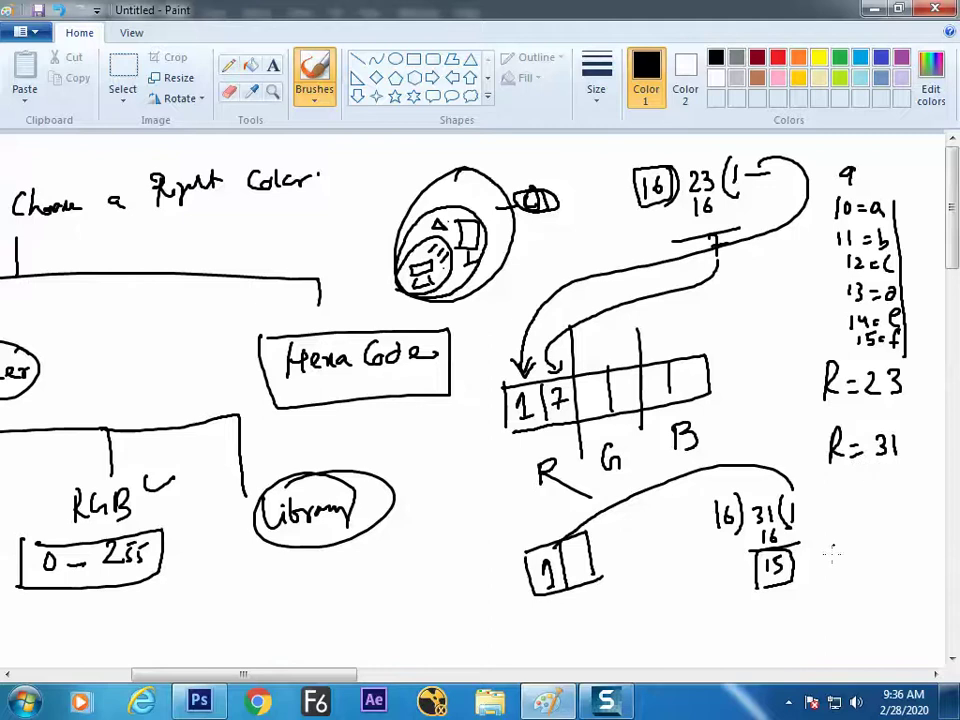
Step: Circle f in the digit list, enter f in the second cell, then circle 31 and write 1f below it
{"action": "left_click_drag", "start_coordinate": [805, 571], "coordinate": [826, 567]}
{"action": "left_click_drag", "start_coordinate": [910, 332], "coordinate": [884, 345]}
{"action": "left_click_drag", "start_coordinate": [586, 550], "coordinate": [578, 580]}
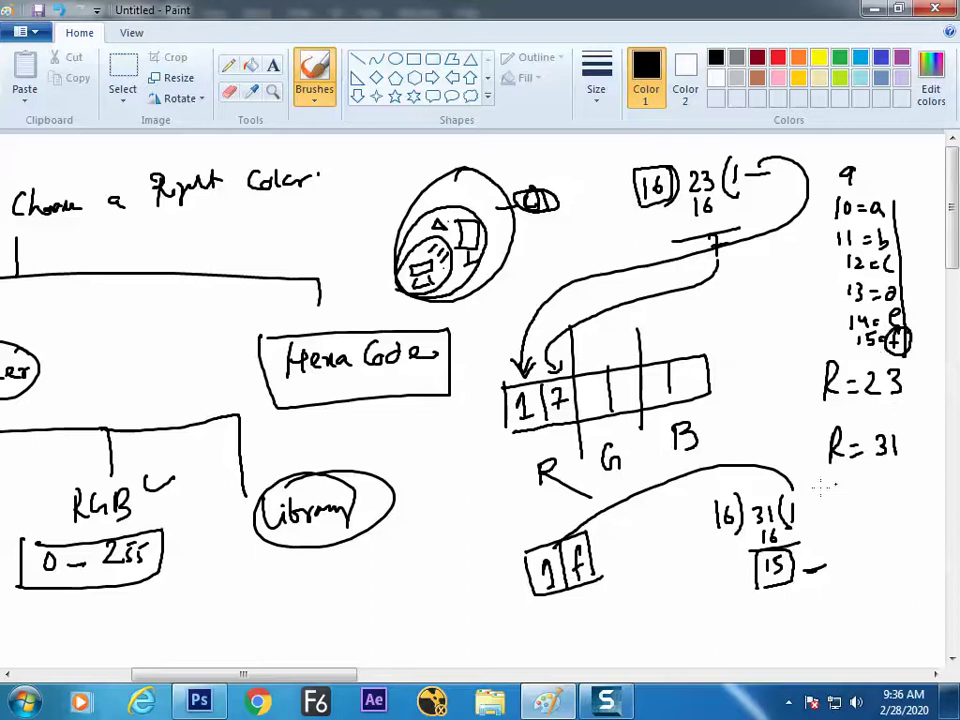
{"action": "mouse_move", "coordinate": [880, 466]}
{"action": "left_mouse_down"}
{"action": "mouse_move", "coordinate": [893, 422]}
{"action": "mouse_move", "coordinate": [883, 430]}
{"action": "mouse_move", "coordinate": [899, 518]}
{"action": "left_mouse_up"}
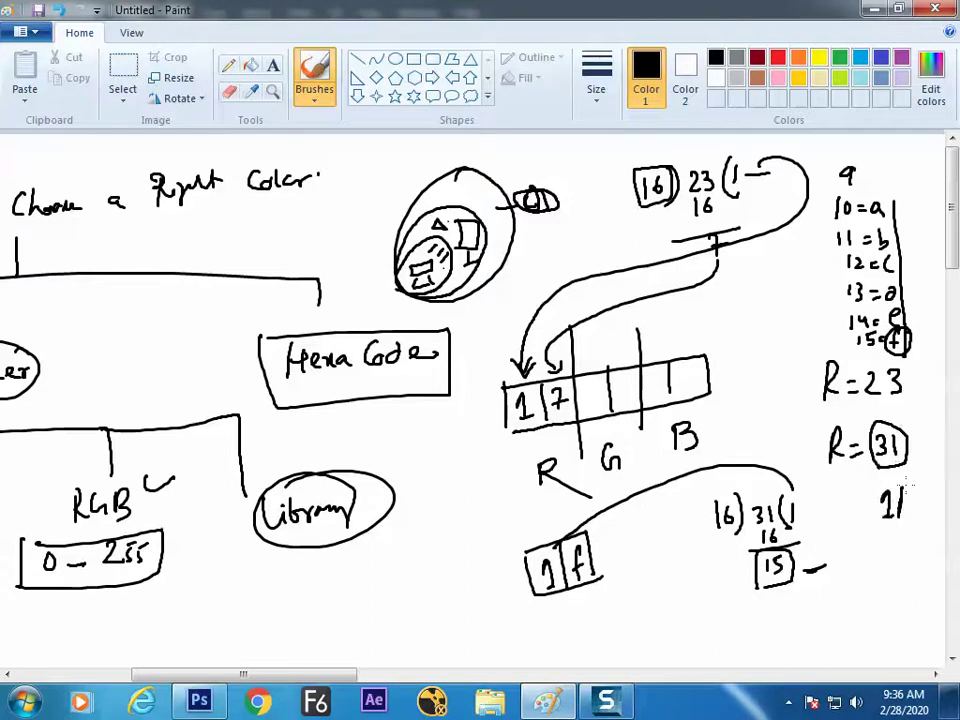
Step: Switch to Photoshop, set the red value to 31 and highlight the first two digits of the hex code
{"action": "key", "text": "alt+Tab"}
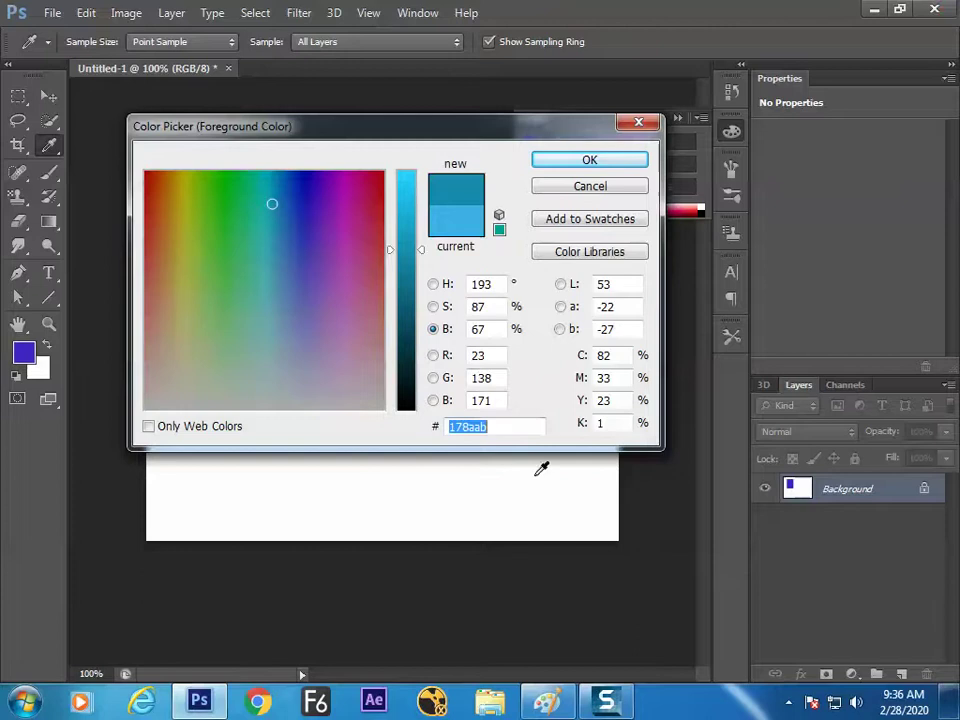
{"action": "double_click", "coordinate": [483, 355]}
{"action": "type", "text": "31"}
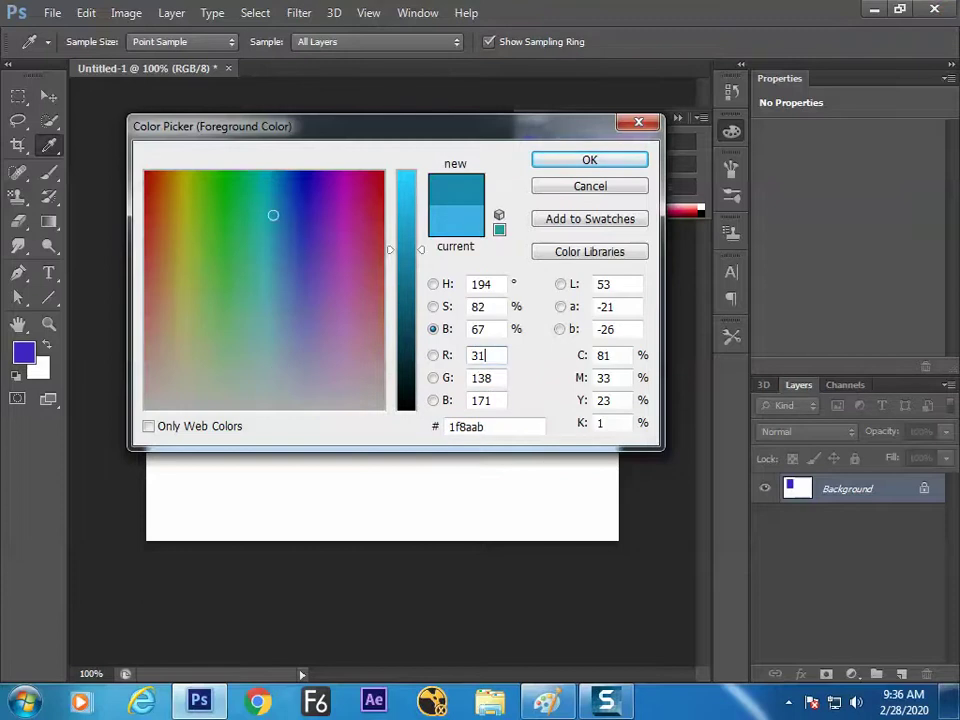
{"action": "left_click_drag", "start_coordinate": [459, 426], "coordinate": [435, 444]}
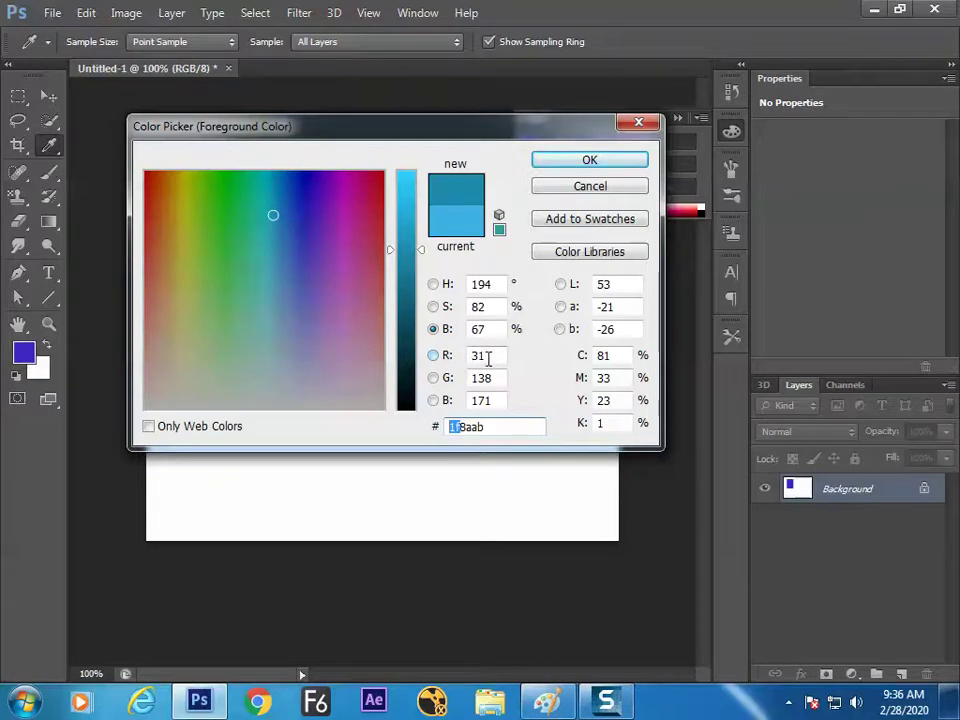
Step: Set the red value to 255 and highlight the matching first two digits of the hex code
{"action": "left_click", "coordinate": [490, 357]}
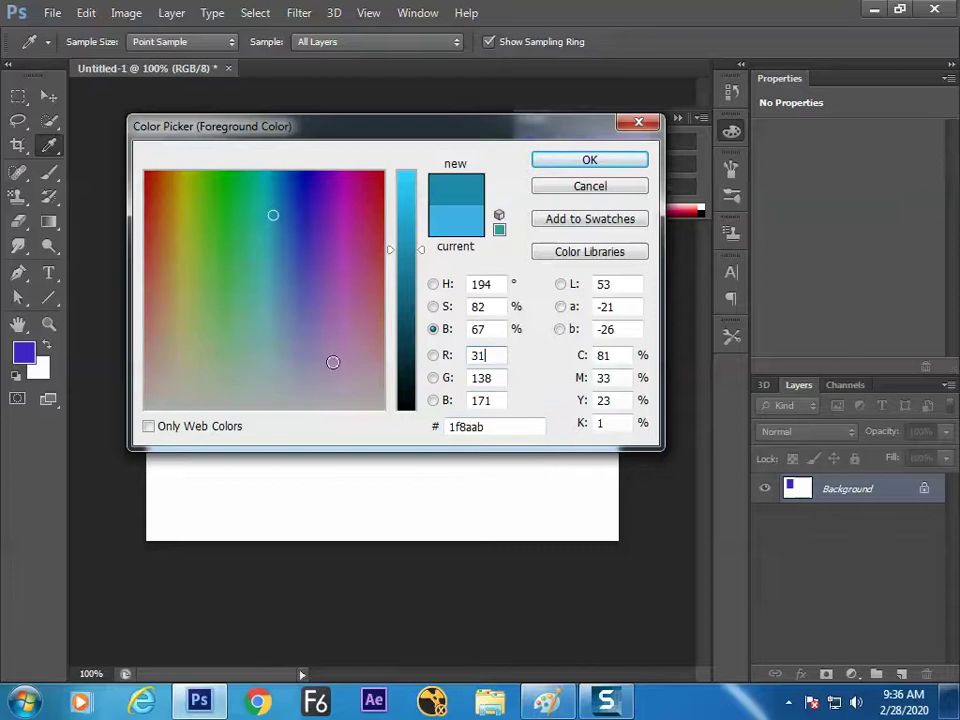
{"action": "double_click", "coordinate": [490, 357]}
{"action": "type", "text": "255"}
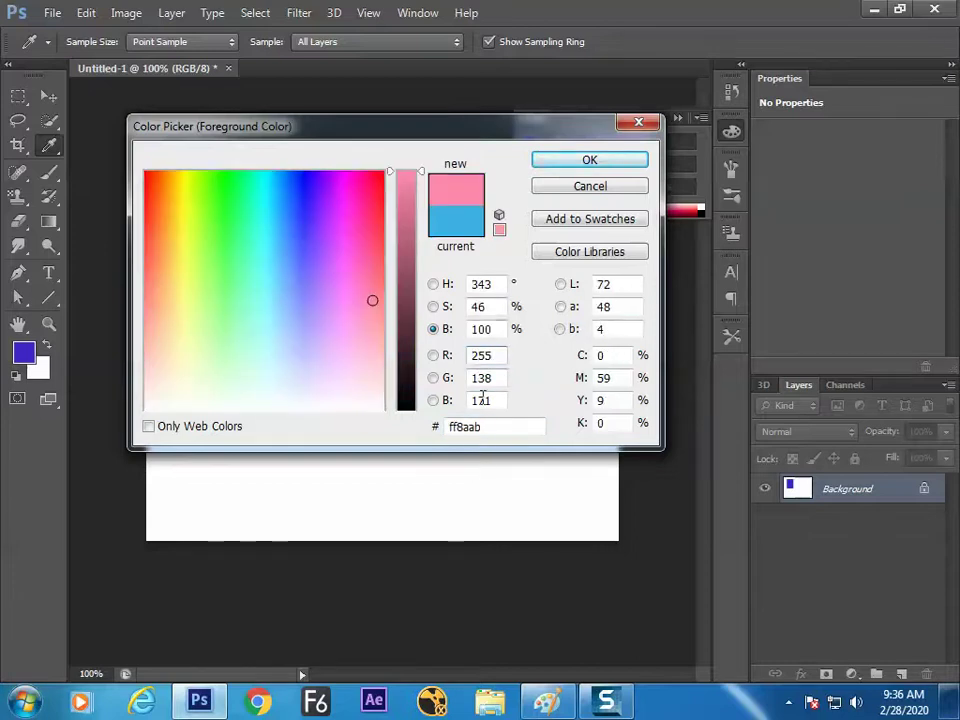
{"action": "left_click_drag", "start_coordinate": [460, 432], "coordinate": [436, 431]}
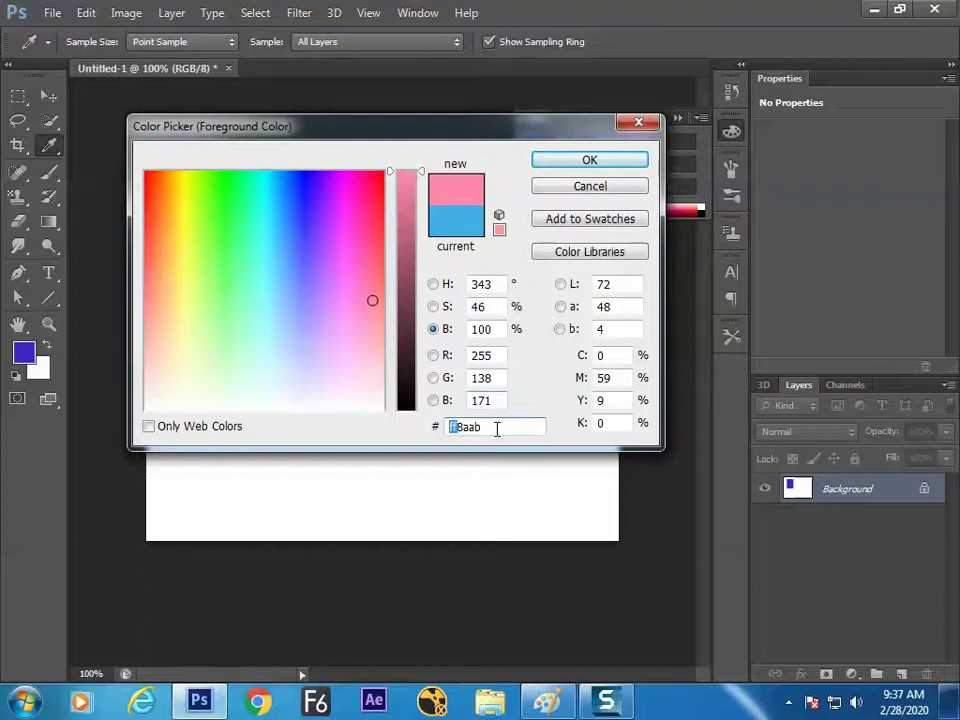
Step: Highlight the whole hex code, clear it, restore it and highlight it again
{"action": "left_click_drag", "start_coordinate": [490, 426], "coordinate": [402, 445]}
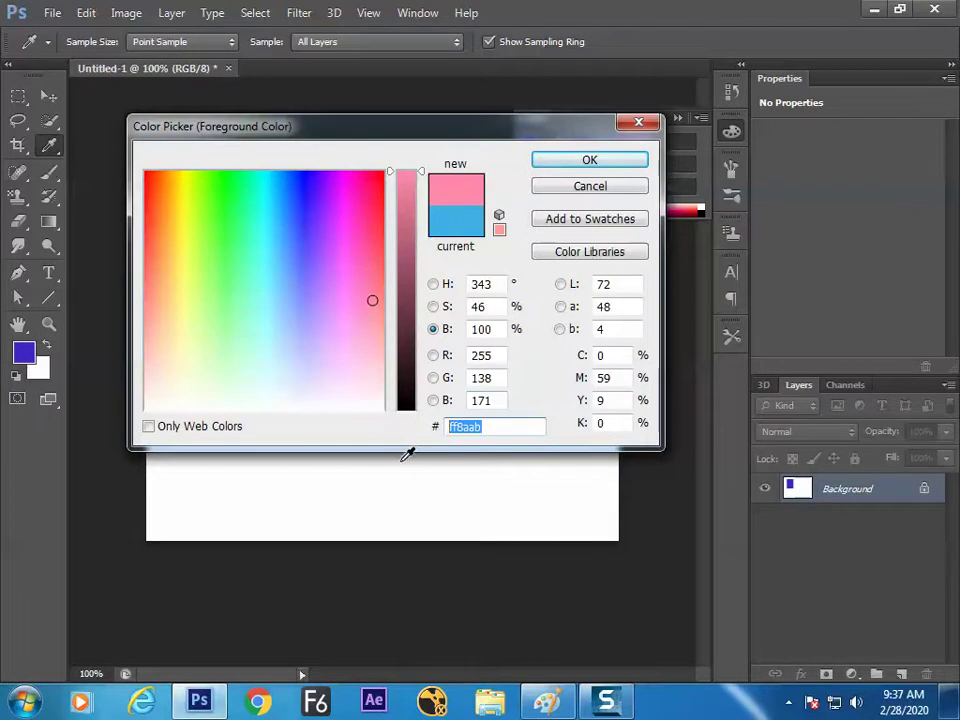
{"action": "left_click", "coordinate": [487, 426]}
{"action": "left_click_drag", "start_coordinate": [488, 425], "coordinate": [323, 452]}
{"action": "key", "text": "BackSpace"}
{"action": "key", "text": "ctrl+z"}
{"action": "left_click", "coordinate": [491, 401]}
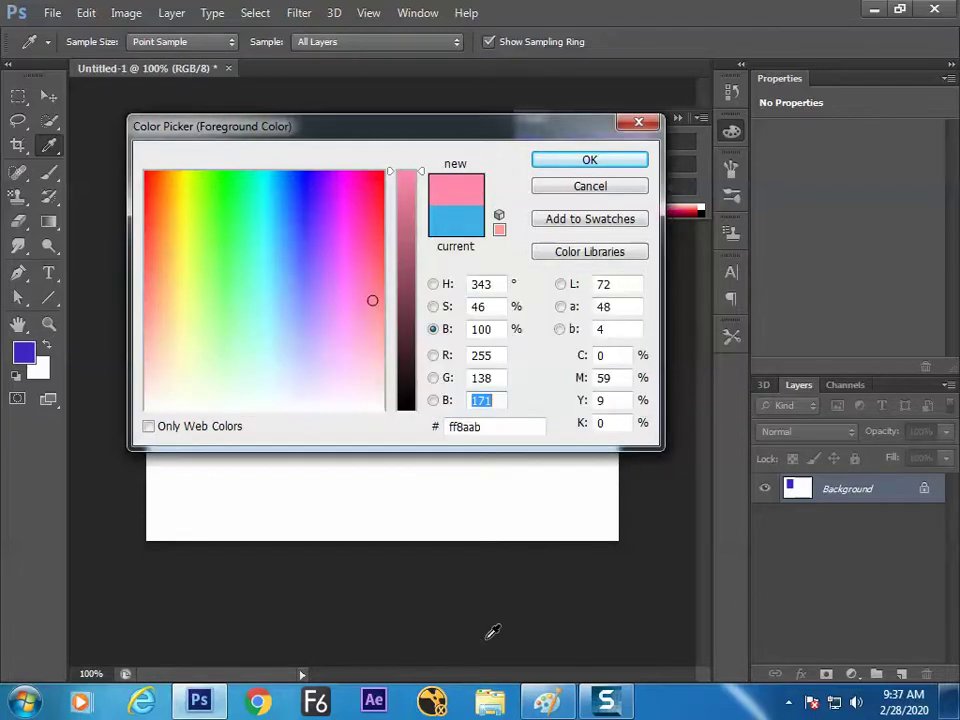
{"action": "left_click", "coordinate": [594, 194]}
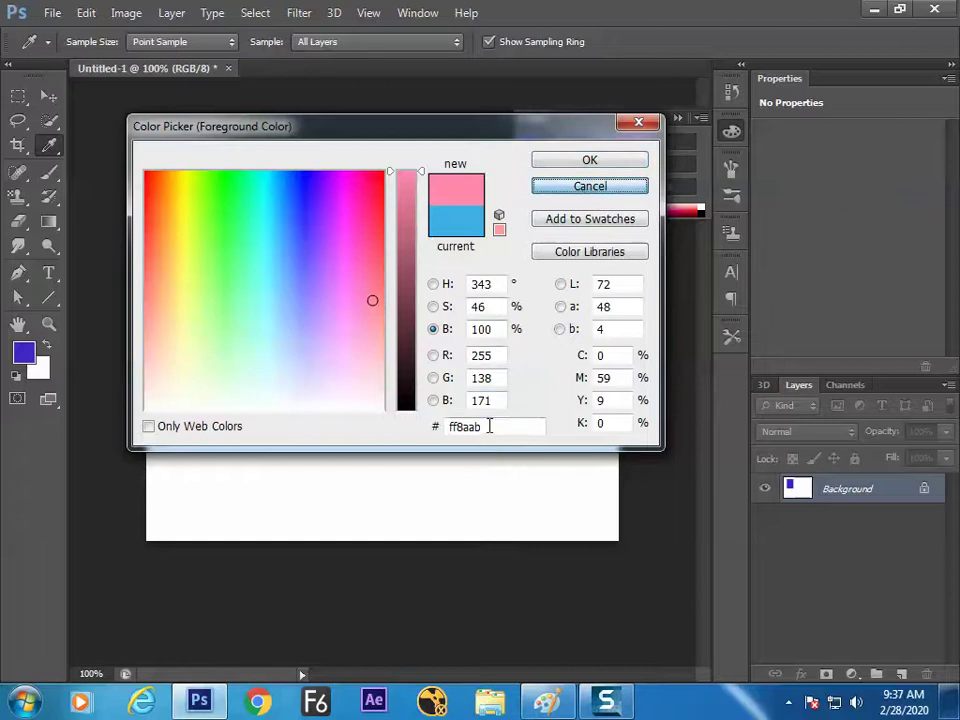
{"action": "left_click_drag", "start_coordinate": [489, 426], "coordinate": [437, 454]}
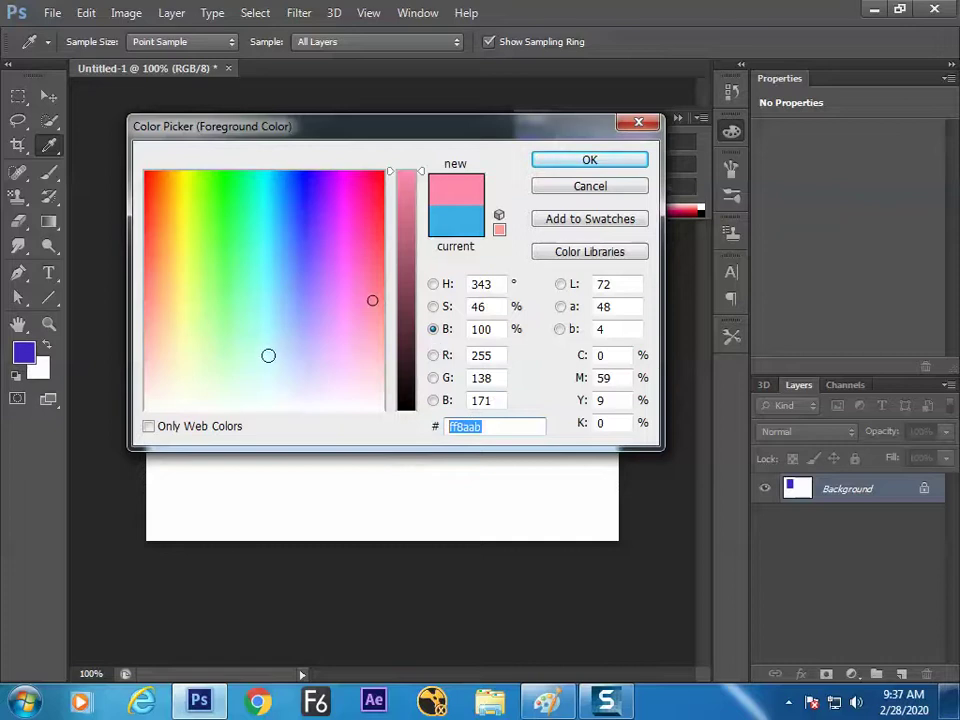
Step: Apply the pink ff8aab as the foreground colour and undo the blue rectangle on the canvas
{"action": "left_click", "coordinate": [587, 160]}
{"action": "key", "text": "m"}
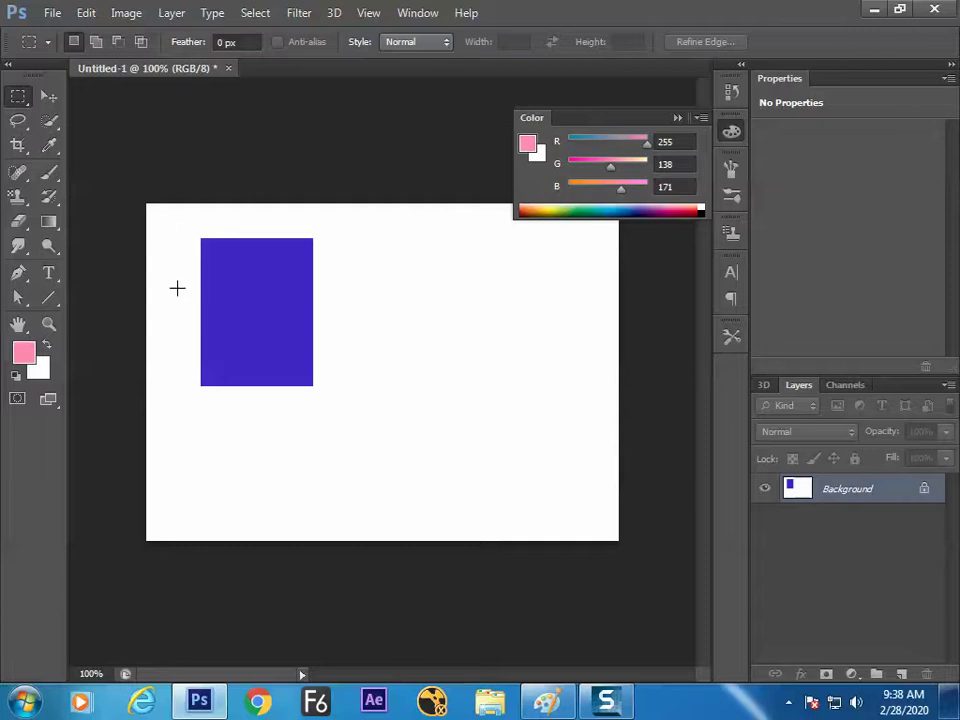
{"action": "key", "text": "ctrl+z"}
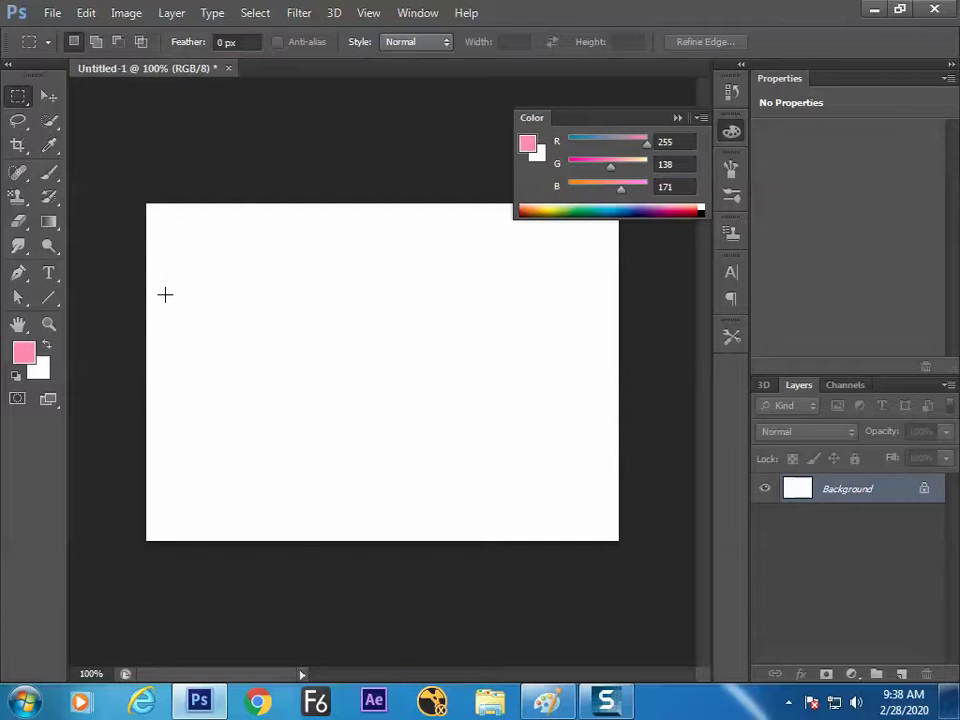
Step: Examine the foreground colour's values, the Brush Tool's blend modes and the Mixer Brush options
{"action": "left_click", "coordinate": [24, 352]}
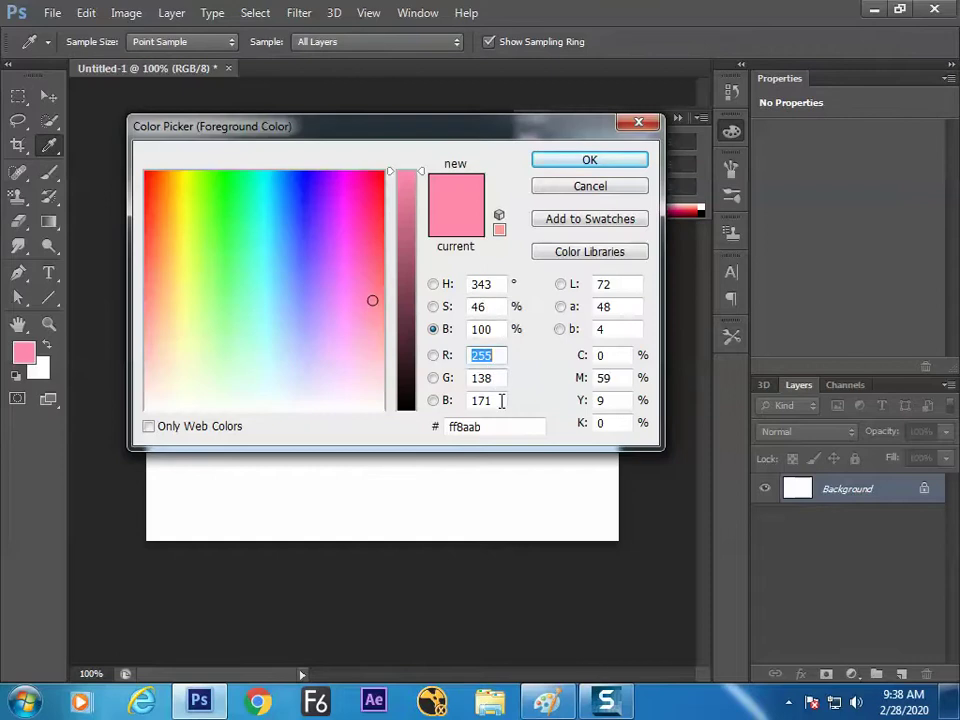
{"action": "left_click", "coordinate": [546, 190]}
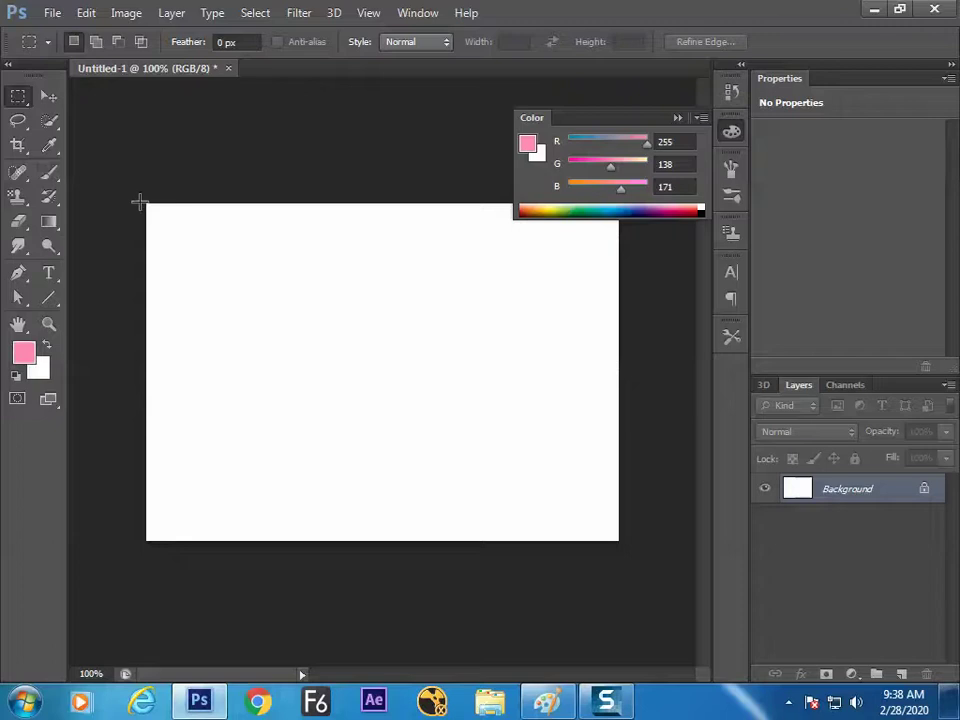
{"action": "left_click", "coordinate": [50, 147]}
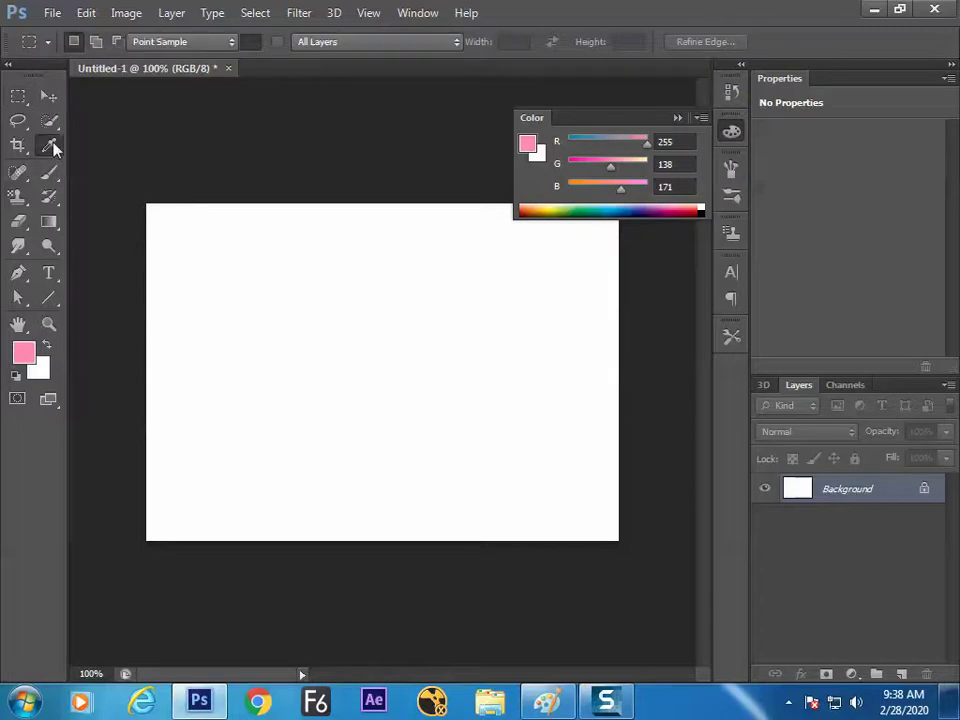
{"action": "left_click", "coordinate": [49, 172]}
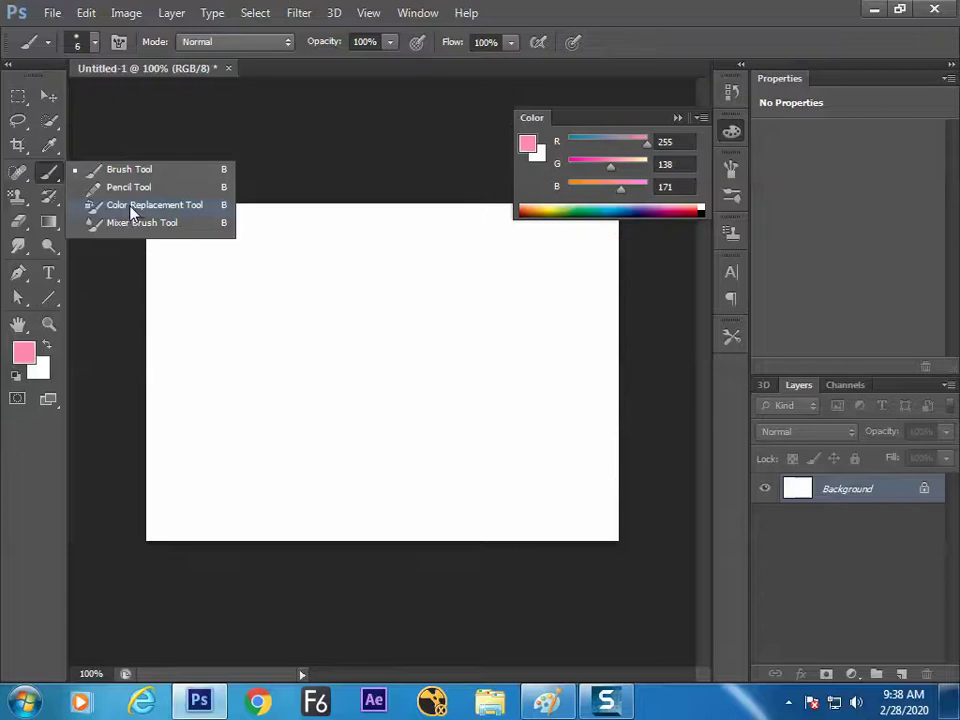
{"action": "left_click", "coordinate": [118, 169]}
{"action": "left_click", "coordinate": [212, 45]}
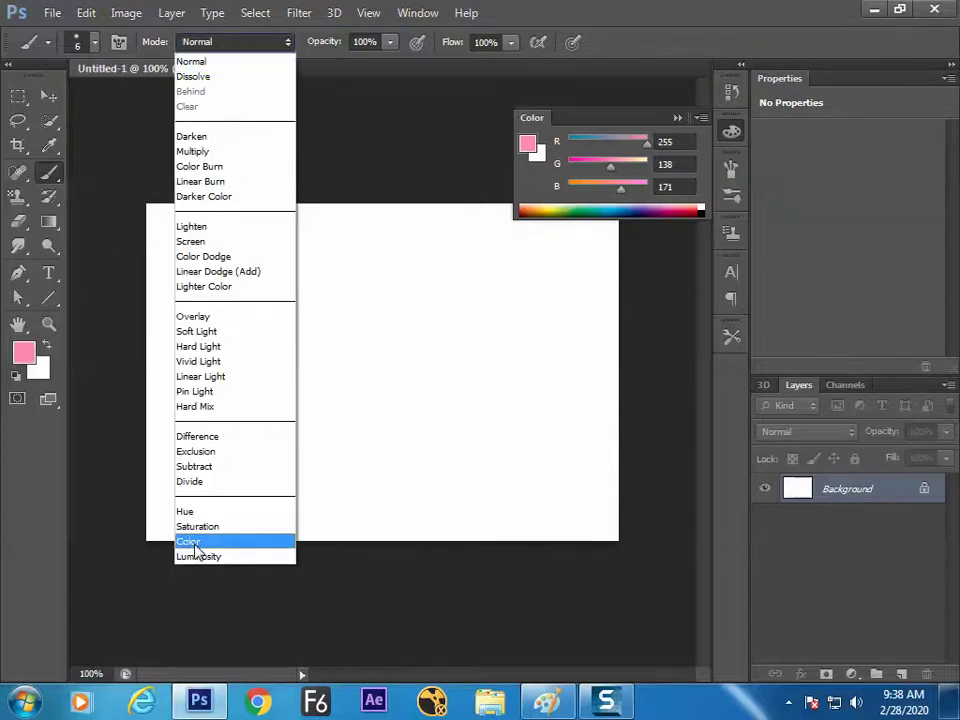
{"action": "left_click", "coordinate": [126, 202]}
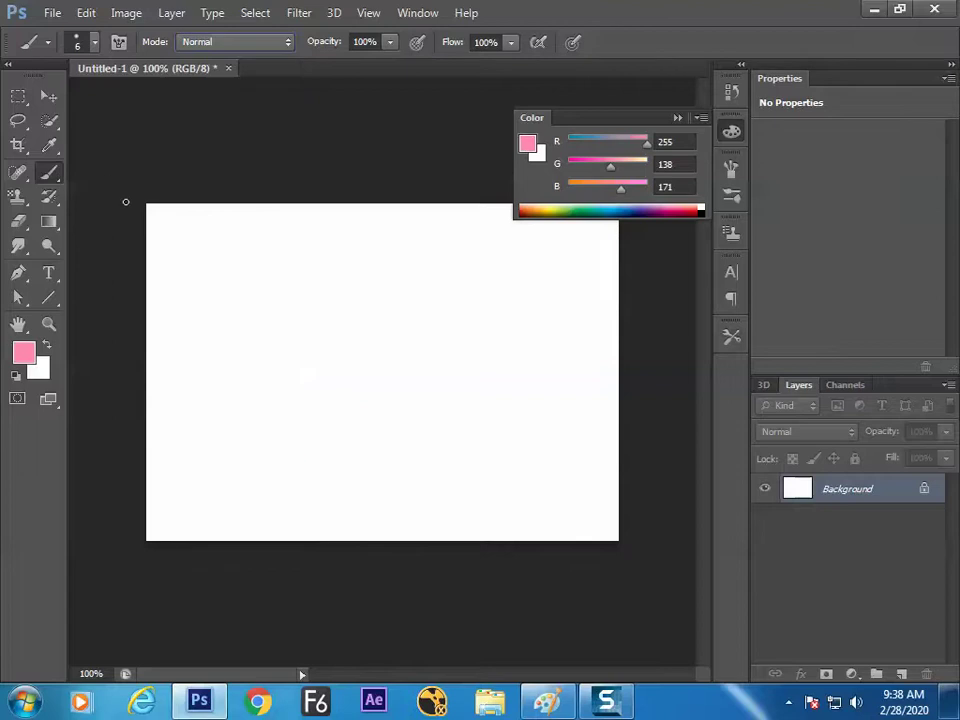
{"action": "right_click", "coordinate": [49, 172]}
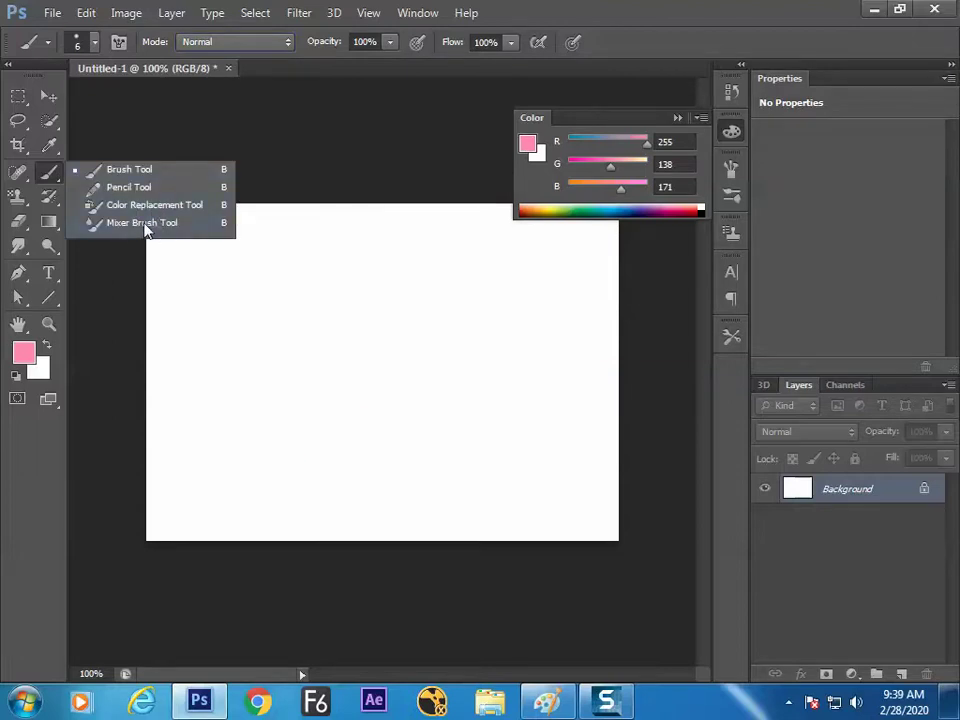
{"action": "left_click", "coordinate": [148, 223]}
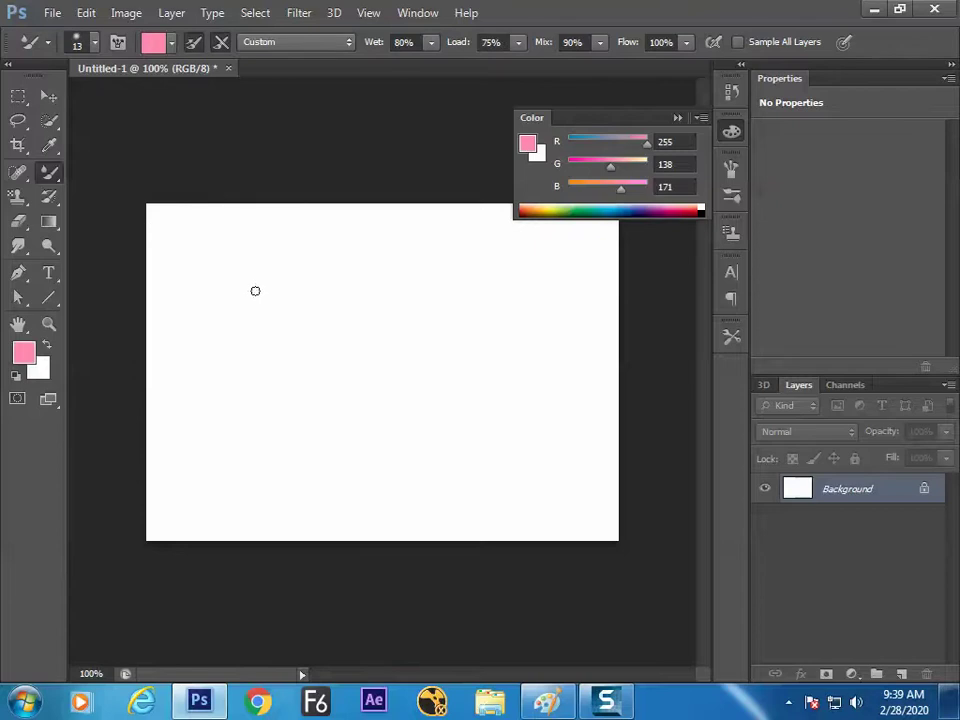
{"action": "right_click", "coordinate": [49, 172]}
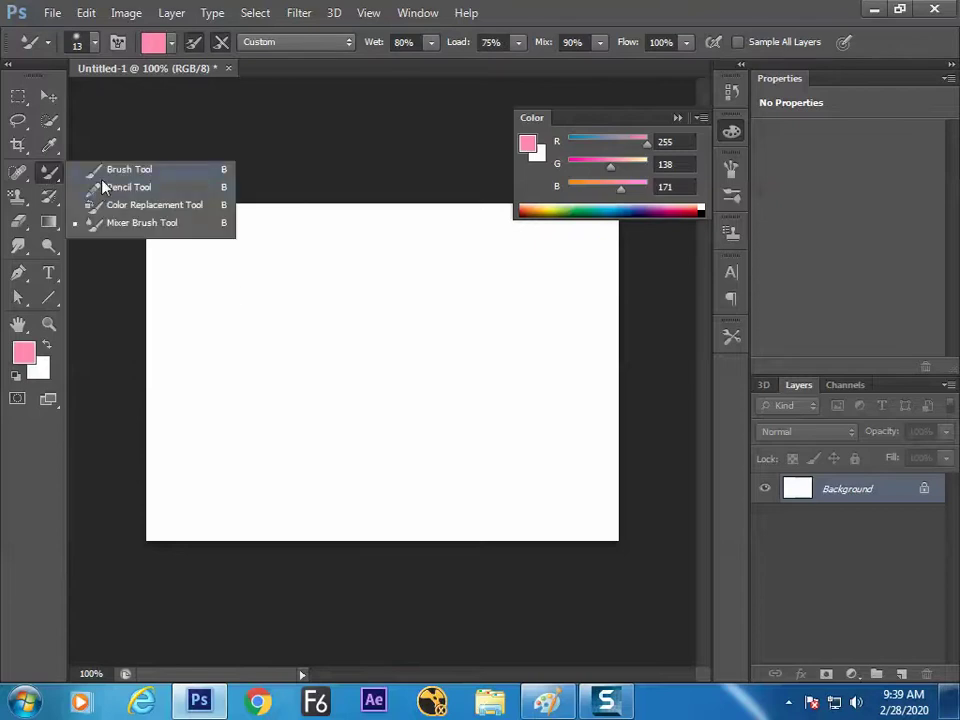
Step: Paint a small pink blob with the Brush Tool and a teal blob beside it
{"action": "left_click", "coordinate": [122, 167]}
{"action": "mouse_move", "coordinate": [271, 298]}
{"action": "left_mouse_down"}
{"action": "mouse_move", "coordinate": [279, 307]}
{"action": "mouse_move", "coordinate": [288, 294]}
{"action": "left_mouse_up"}
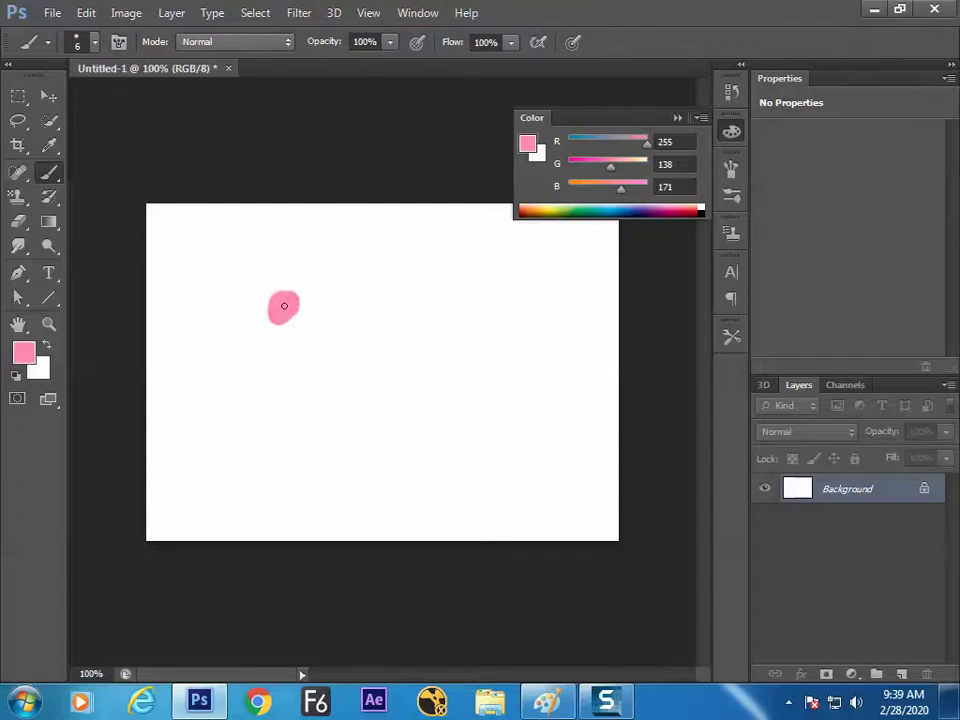
{"action": "left_click", "coordinate": [598, 213]}
{"action": "mouse_move", "coordinate": [317, 300]}
{"action": "left_mouse_down"}
{"action": "mouse_move", "coordinate": [303, 338]}
{"action": "mouse_move", "coordinate": [98, 213]}
{"action": "mouse_move", "coordinate": [104, 226]}
{"action": "mouse_move", "coordinate": [300, 314]}
{"action": "left_mouse_up"}
Step: Pick a crimson foreground colour and blend it into the pink and teal blobs with the Mixer Brush
{"action": "left_click", "coordinate": [690, 210]}
{"action": "left_click", "coordinate": [688, 210]}
{"action": "right_click", "coordinate": [49, 172]}
{"action": "left_click", "coordinate": [110, 222]}
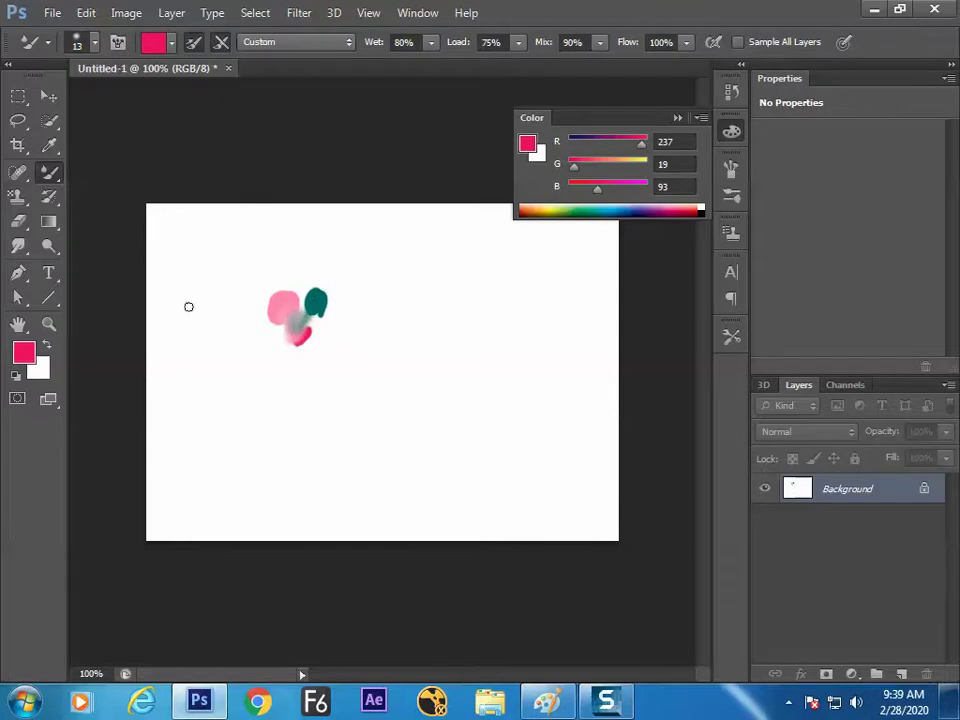
Step: Sample the blended grey between the blobs with the Eyedropper and paint a long vertical stroke beside them using a size 70 brush
{"action": "left_click", "coordinate": [49, 145]}
{"action": "left_click", "coordinate": [297, 324]}
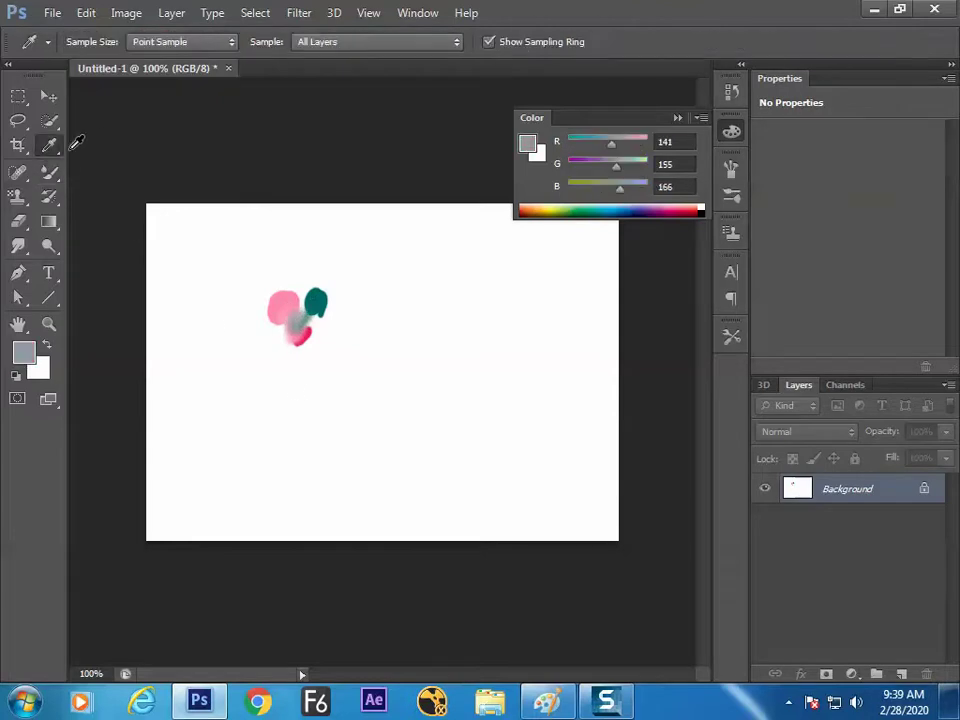
{"action": "left_click_drag", "start_coordinate": [49, 171], "coordinate": [110, 167]}
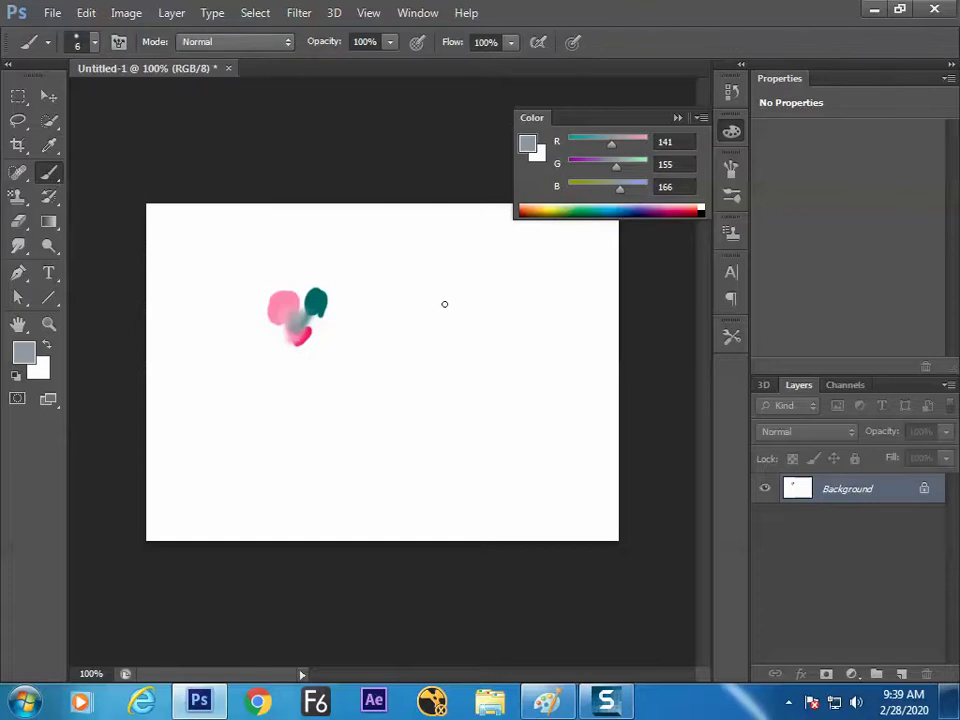
{"action": "key", "text": "bracketright"}
{"action": "key", "text": "bracketright"}
{"action": "key", "text": "bracketright"}
{"action": "key", "text": "bracketright"}
{"action": "key", "text": "bracketright"}
{"action": "key", "text": "bracketright"}
{"action": "key", "text": "bracketright"}
{"action": "key", "text": "bracketright"}
{"action": "key", "text": "bracketright"}
{"action": "left_click_drag", "start_coordinate": [442, 252], "coordinate": [441, 504]}
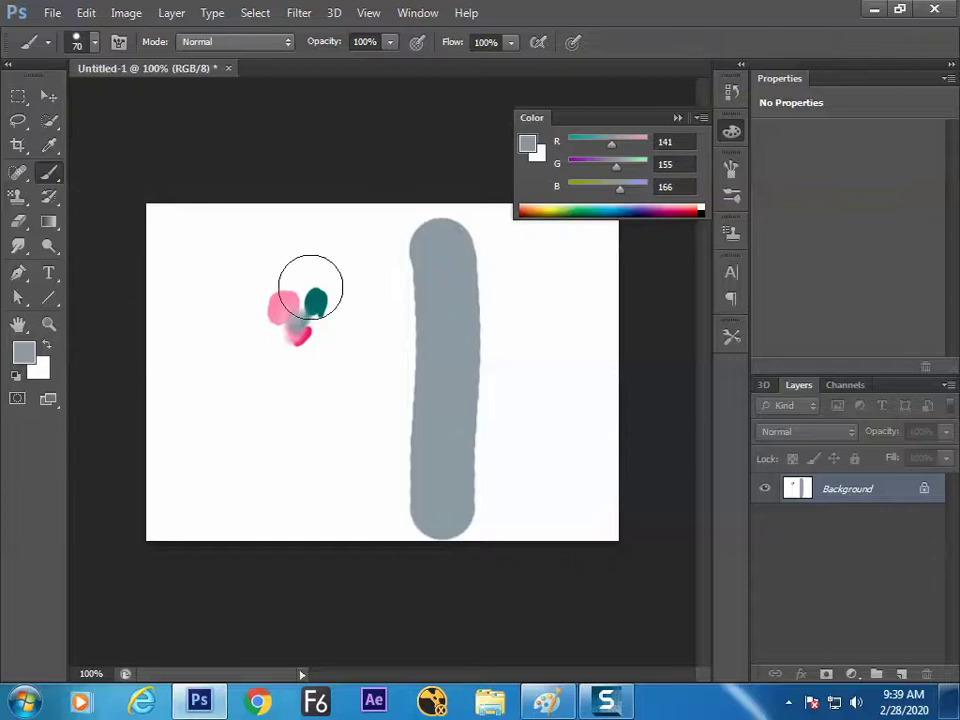
Step: Clear everything painted on the canvas and leave nothing selected
{"action": "mouse_move", "coordinate": [304, 338]}
{"action": "left_mouse_down"}
{"action": "mouse_move", "coordinate": [285, 351]}
{"action": "mouse_move", "coordinate": [285, 324]}
{"action": "mouse_move", "coordinate": [320, 308]}
{"action": "left_mouse_up"}
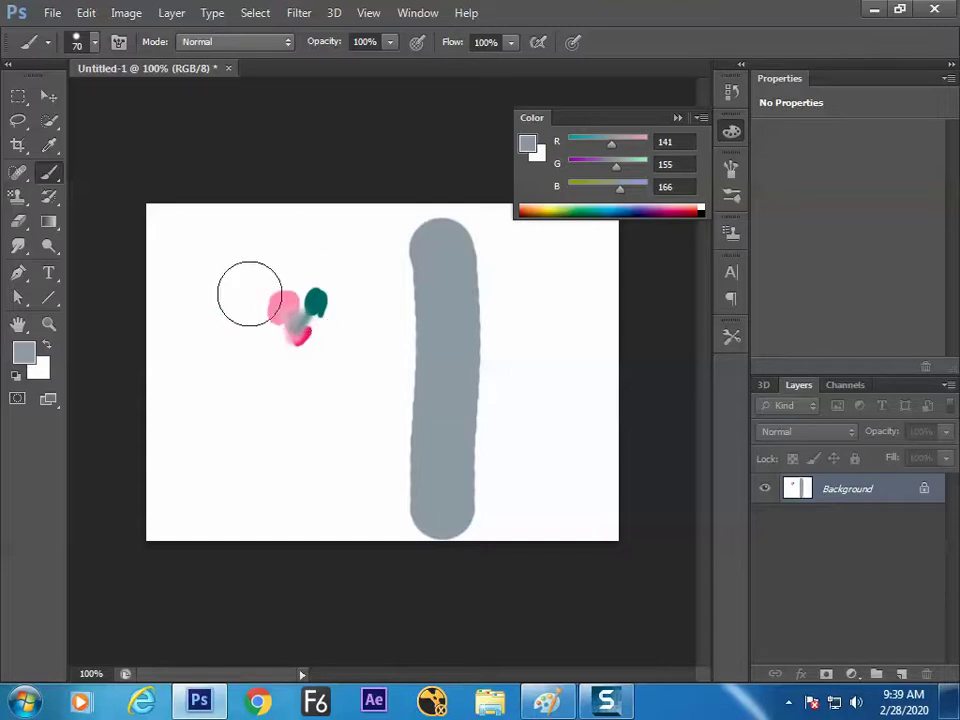
{"action": "right_click", "coordinate": [50, 173]}
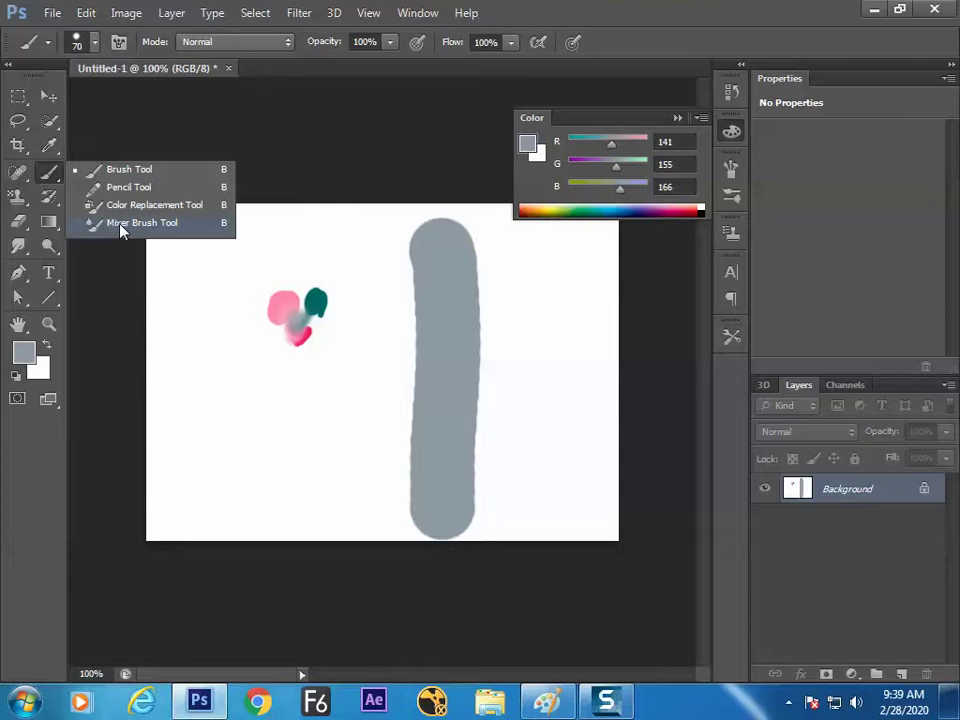
{"action": "left_click", "coordinate": [120, 225]}
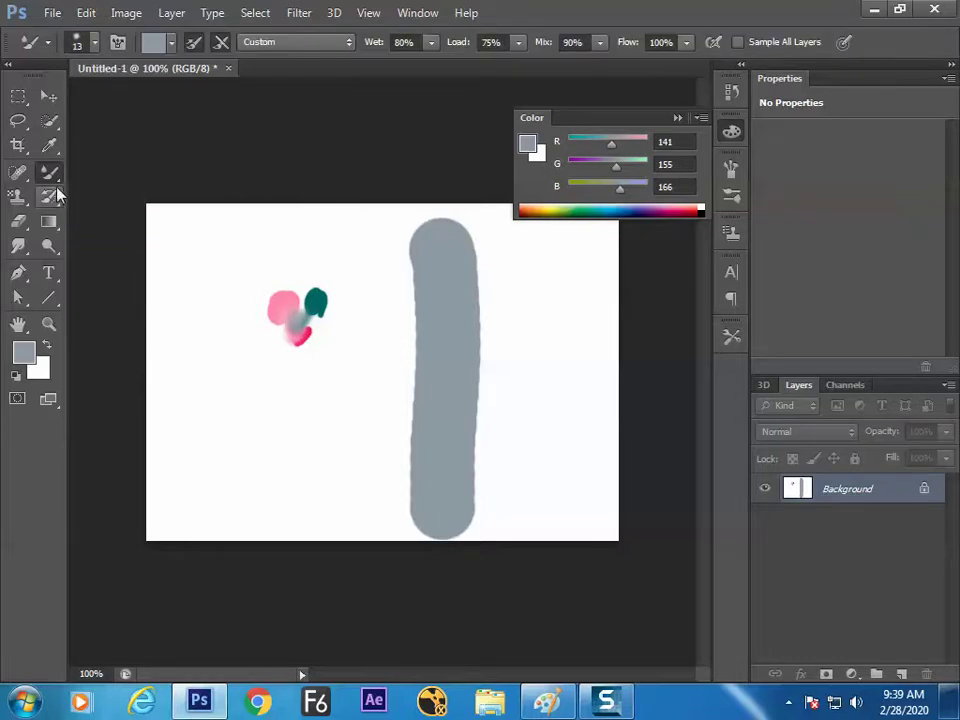
{"action": "key", "text": "ctrl+a"}
{"action": "key", "text": "BackSpace"}
{"action": "key", "text": "ctrl+d"}
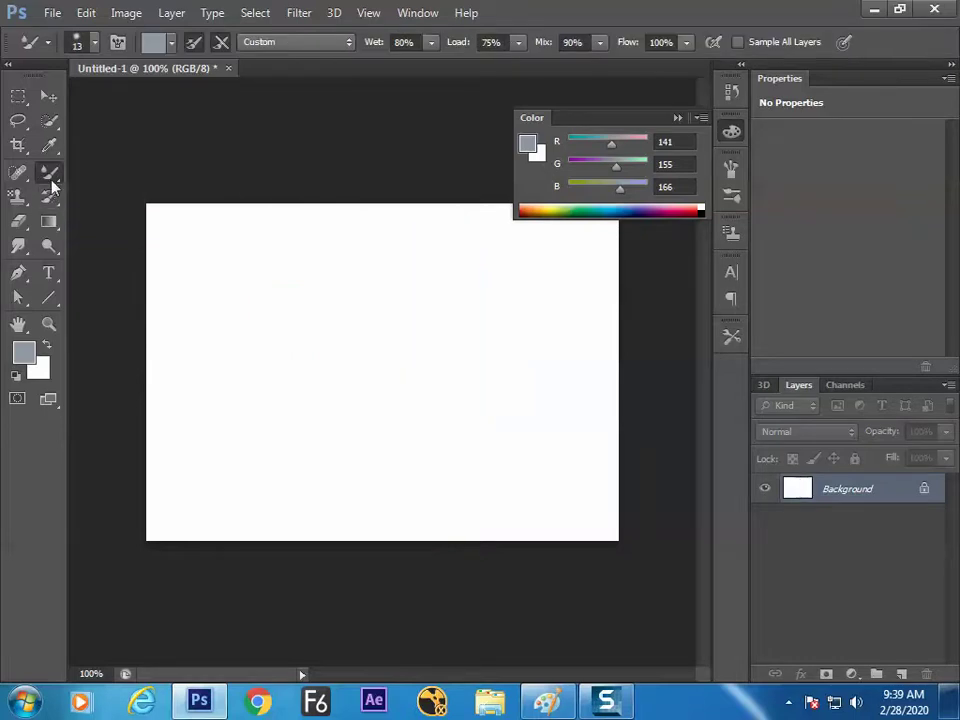
Step: Paint overlapping circles with the size 70 Brush Tool: one red, two light blue, and one deeper blue (RGB 0, 155, 200) above them
{"action": "right_click", "coordinate": [50, 173]}
{"action": "left_click", "coordinate": [125, 167]}
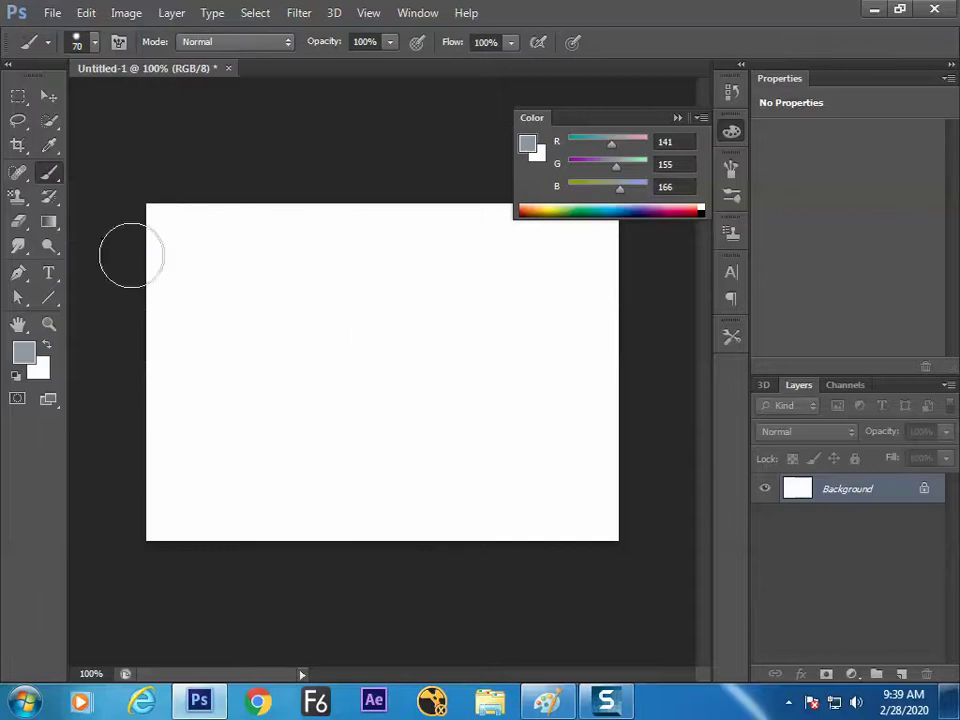
{"action": "left_click", "coordinate": [682, 208]}
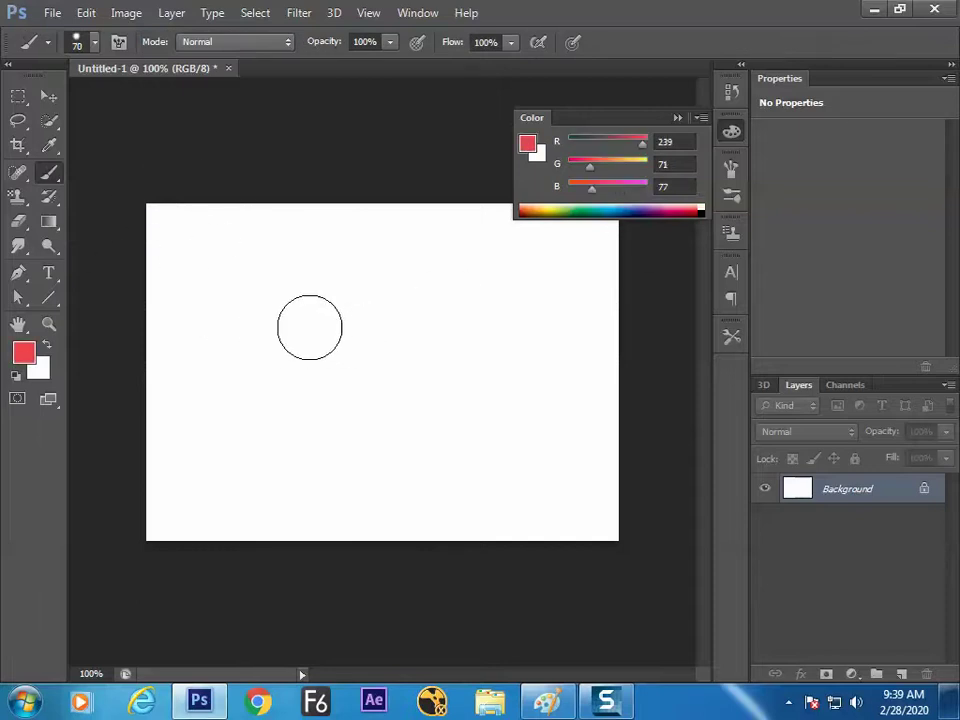
{"action": "left_click", "coordinate": [308, 327]}
{"action": "left_click", "coordinate": [628, 205]}
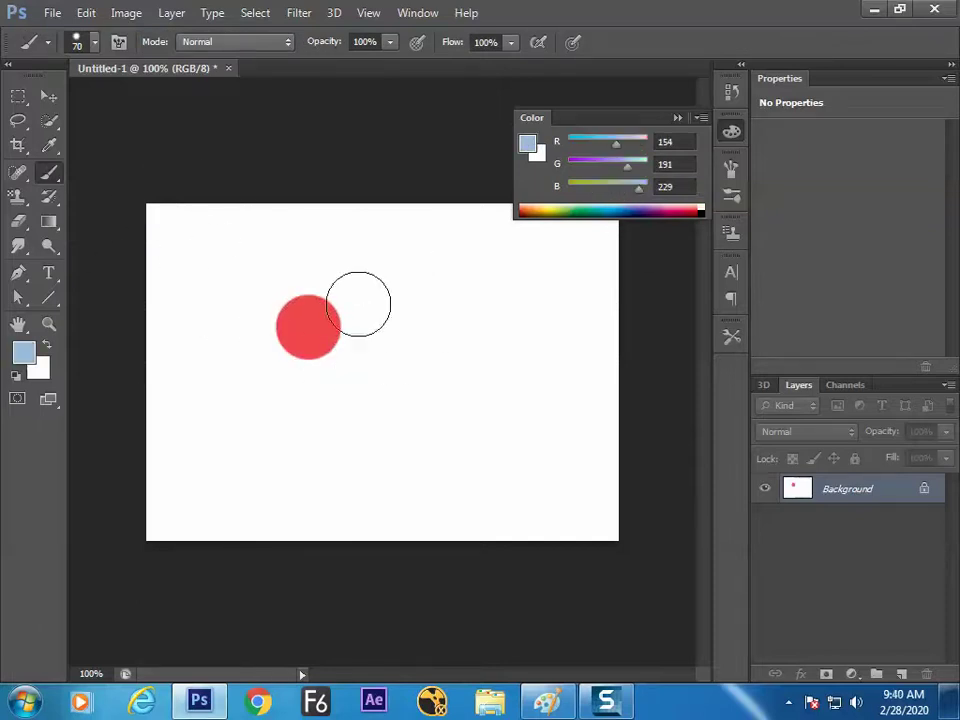
{"action": "left_click", "coordinate": [347, 320]}
{"action": "left_click", "coordinate": [300, 342]}
{"action": "left_click", "coordinate": [606, 210]}
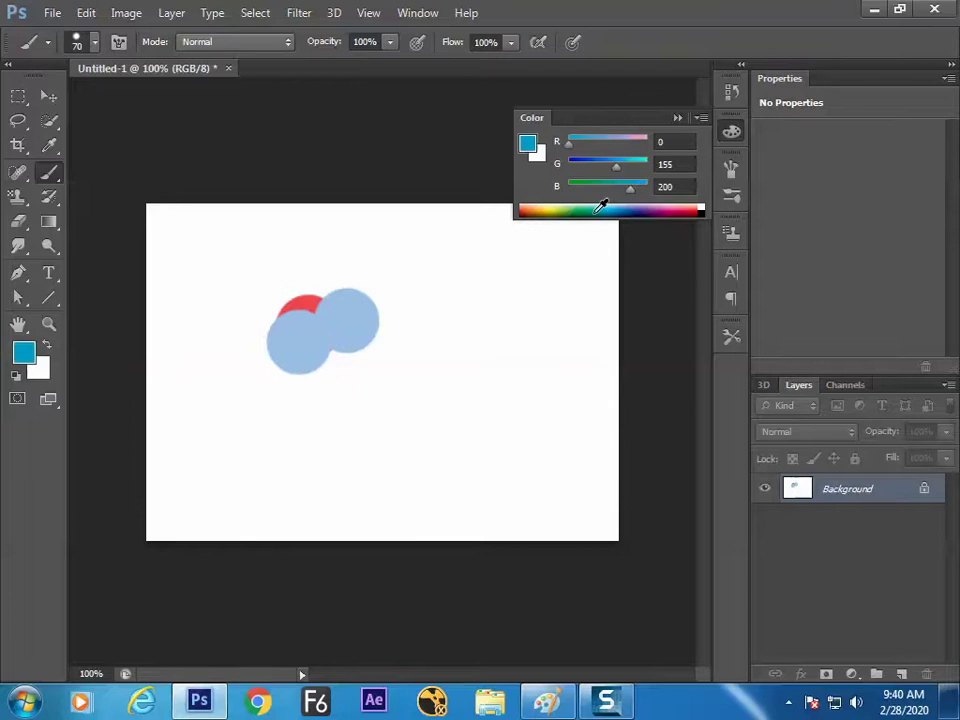
{"action": "left_click", "coordinate": [299, 299]}
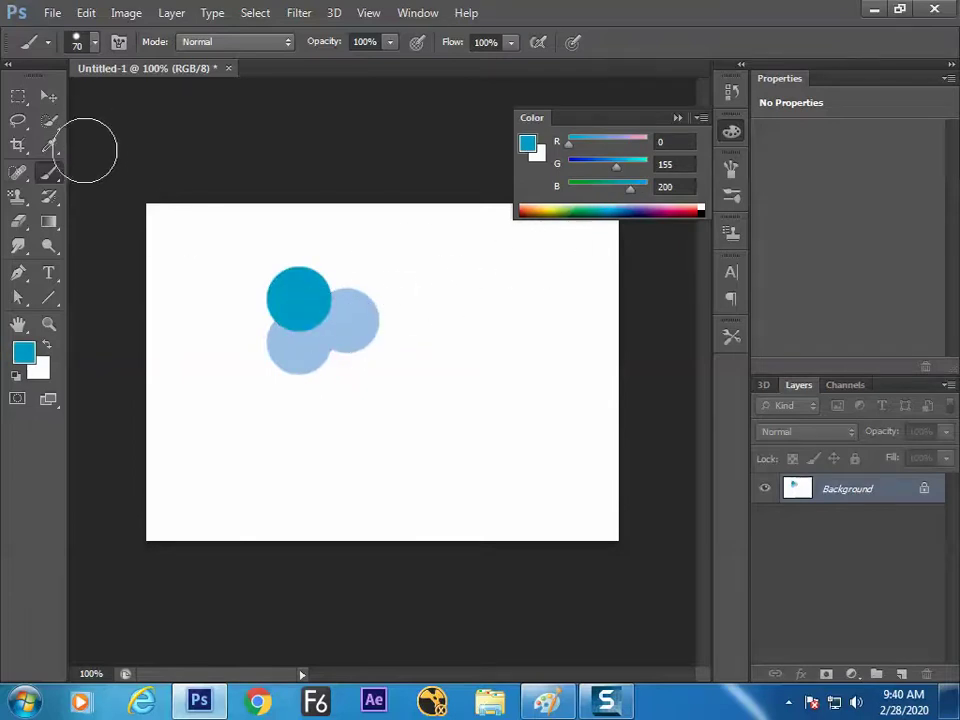
Step: Blend the circles together with a size 45 Mixer Brush and smear a pale blue band across the canvas beneath them
{"action": "right_click", "coordinate": [49, 173]}
{"action": "left_click", "coordinate": [135, 222]}
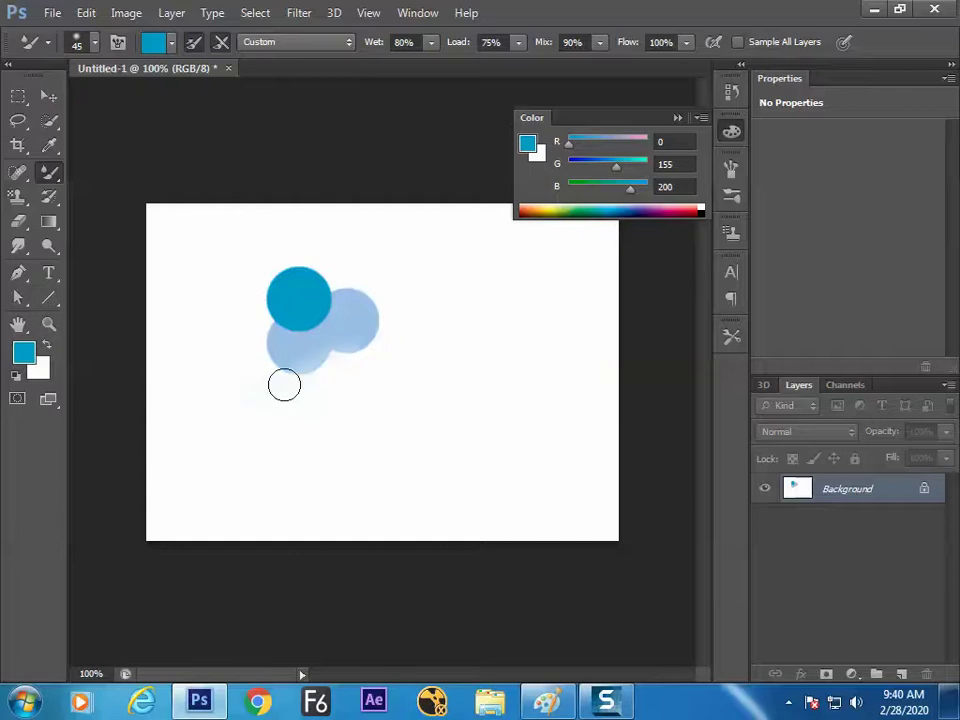
{"action": "mouse_move", "coordinate": [284, 385]}
{"action": "left_mouse_down"}
{"action": "mouse_move", "coordinate": [358, 364]}
{"action": "mouse_move", "coordinate": [111, 422]}
{"action": "mouse_move", "coordinate": [249, 329]}
{"action": "left_mouse_up"}
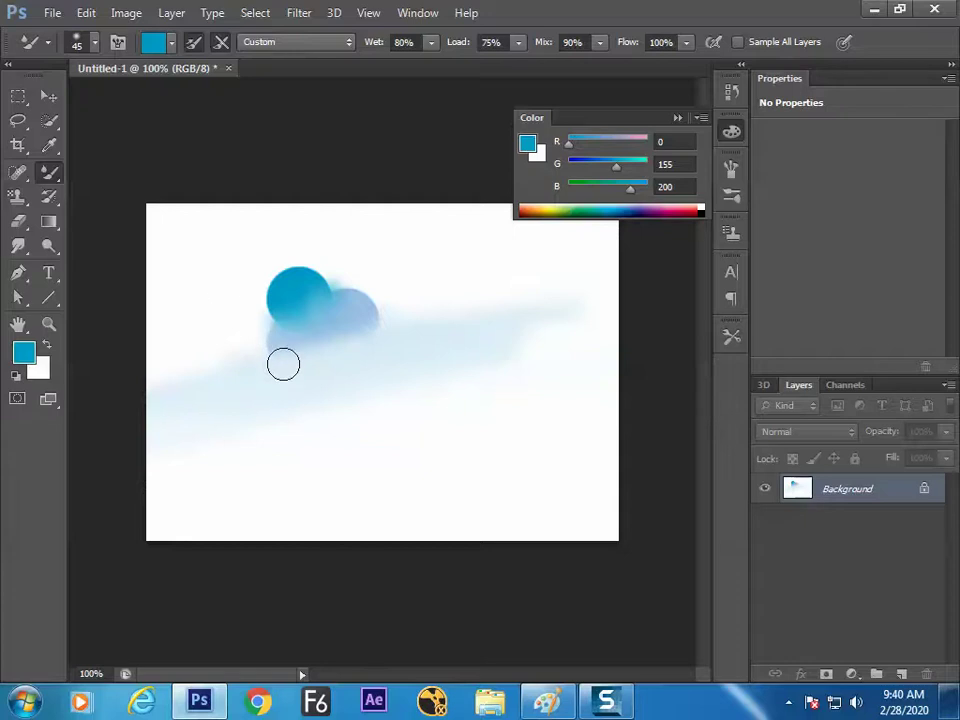
Step: Lasso a hill-shaped area across the pale band and paint along its upper edge in cyan (RGB 0, 184, 238) with the Brush Tool
{"action": "left_click", "coordinate": [38, 127]}
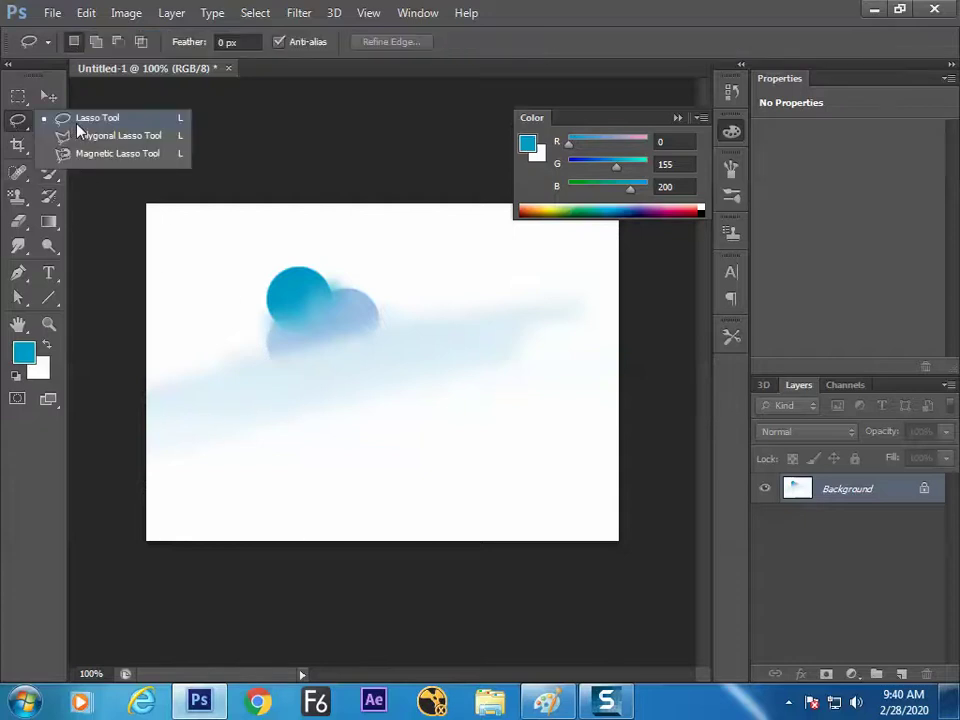
{"action": "left_click", "coordinate": [92, 118]}
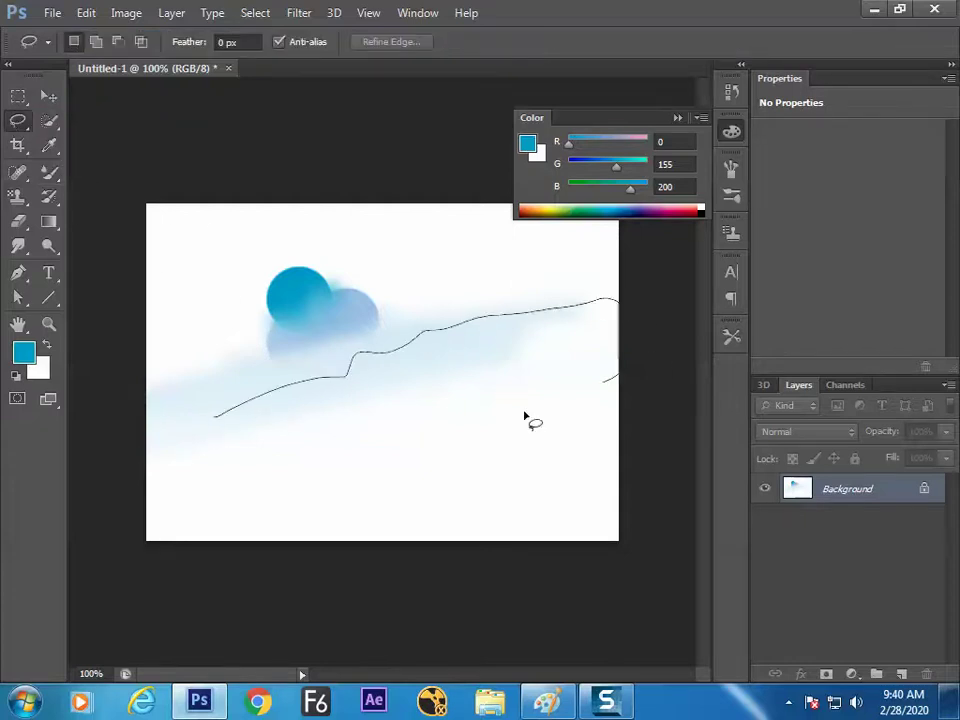
{"action": "left_click_drag", "start_coordinate": [524, 413], "coordinate": [148, 527]}
{"action": "left_click", "coordinate": [49, 172]}
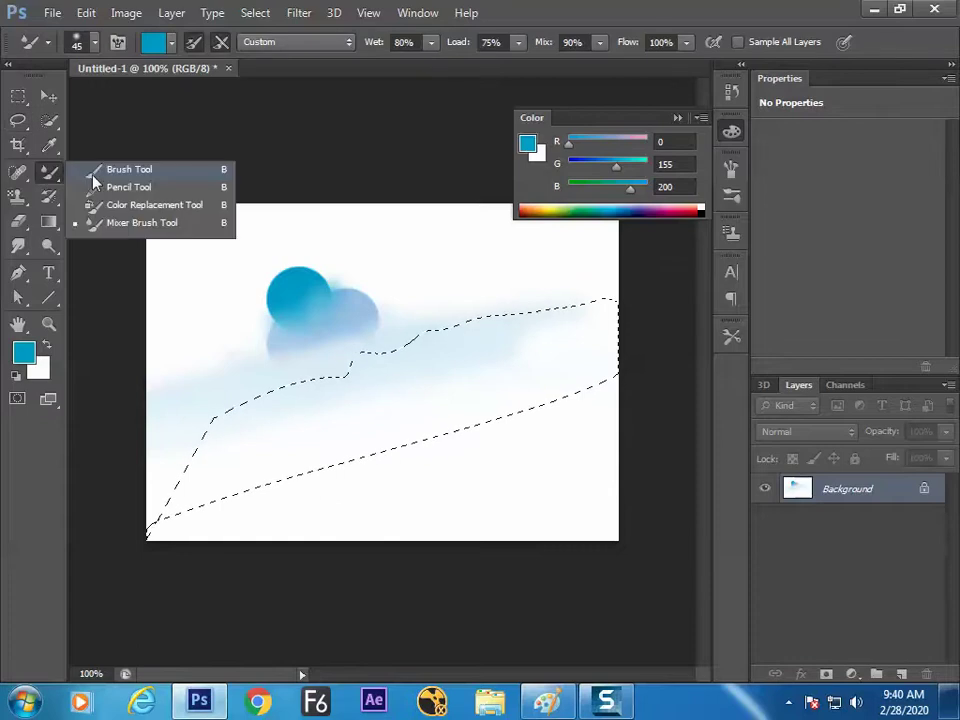
{"action": "left_click", "coordinate": [93, 176]}
{"action": "left_click", "coordinate": [616, 210]}
{"action": "left_click_drag", "start_coordinate": [425, 337], "coordinate": [255, 367]}
{"action": "left_click_drag", "start_coordinate": [457, 304], "coordinate": [500, 316]}
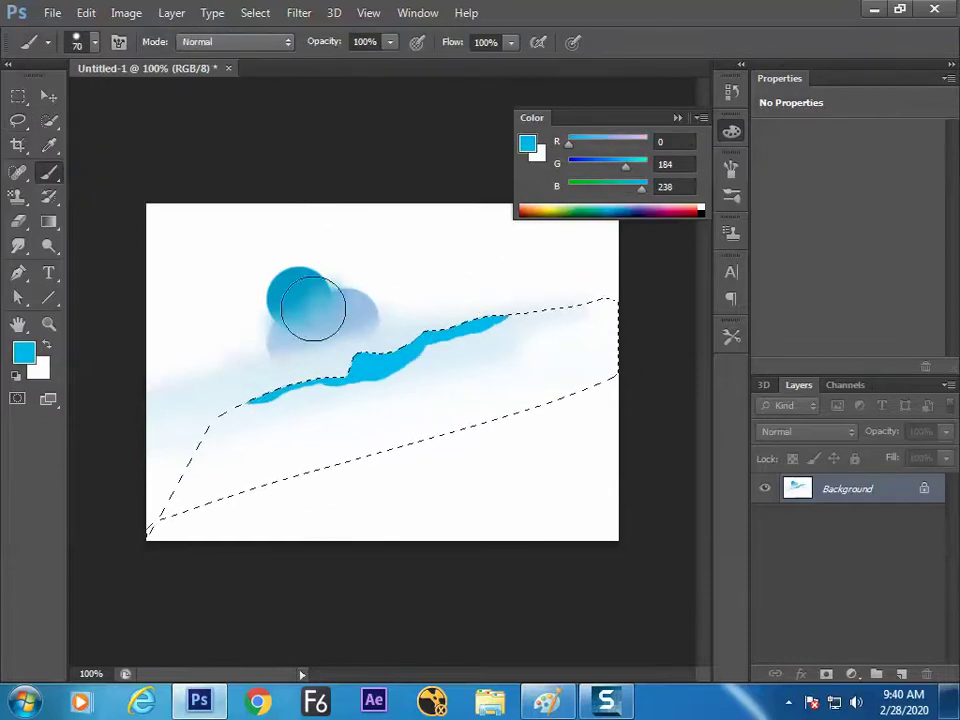
Step: Deselect the hill area and blend the cyan edge down into the pale background with the Mixer Brush
{"action": "right_click", "coordinate": [60, 178]}
{"action": "left_click", "coordinate": [122, 224]}
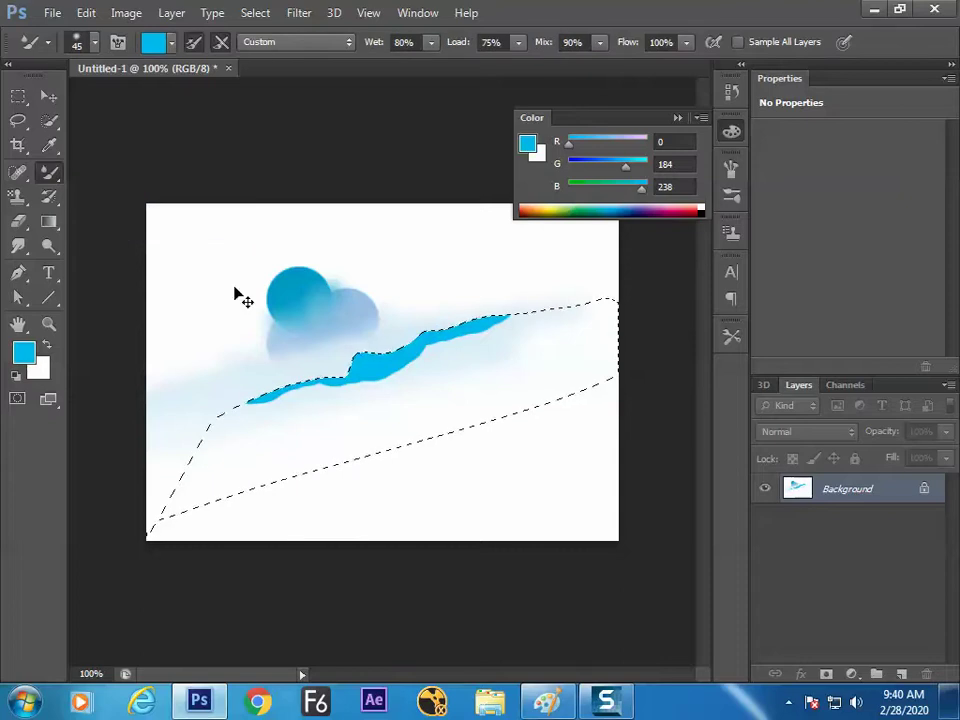
{"action": "key", "text": "ctrl+d"}
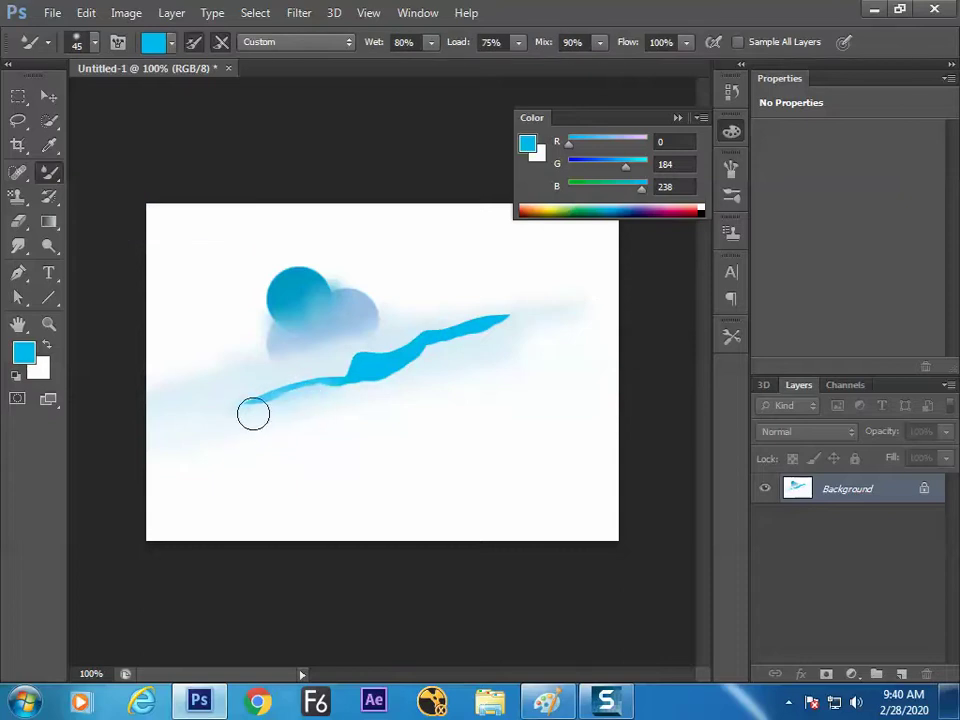
{"action": "left_click_drag", "start_coordinate": [346, 401], "coordinate": [351, 386]}
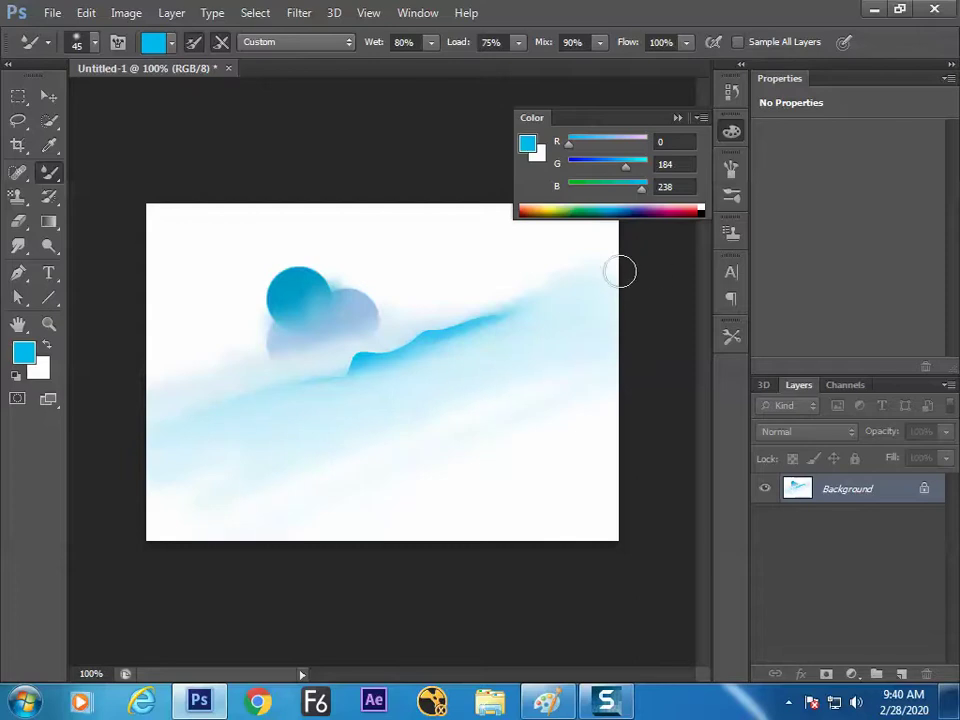
Step: Lasso a peaked mountain shape in front of the cyan ridge and paint its upper part teal (RGB 0, 140, 160) with the Brush Tool
{"action": "left_click", "coordinate": [17, 122]}
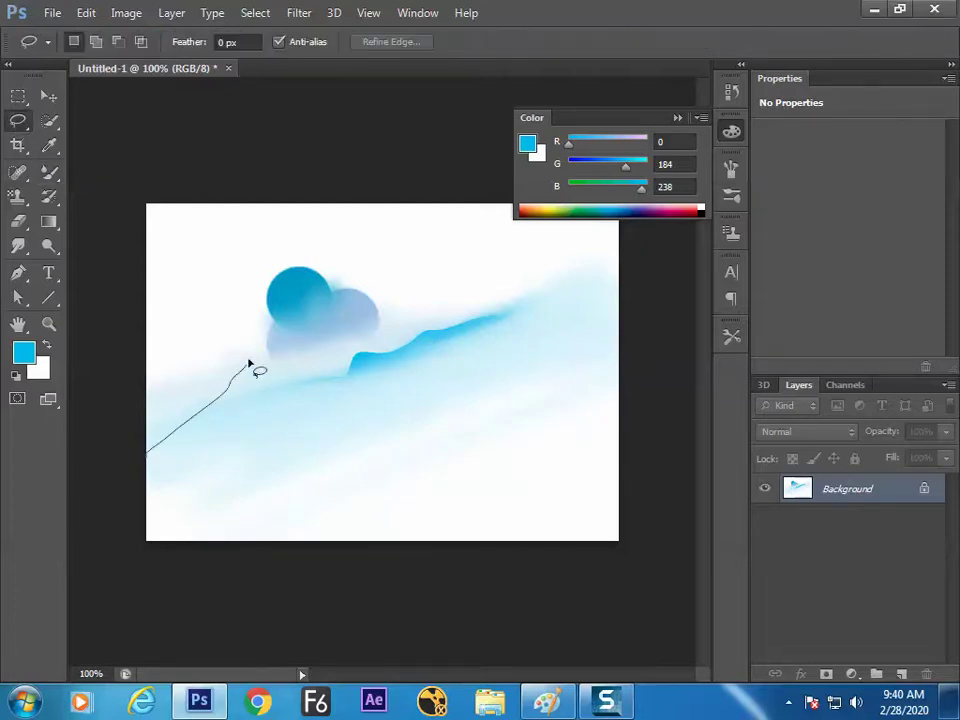
{"action": "left_click_drag", "start_coordinate": [270, 490], "coordinate": [145, 528]}
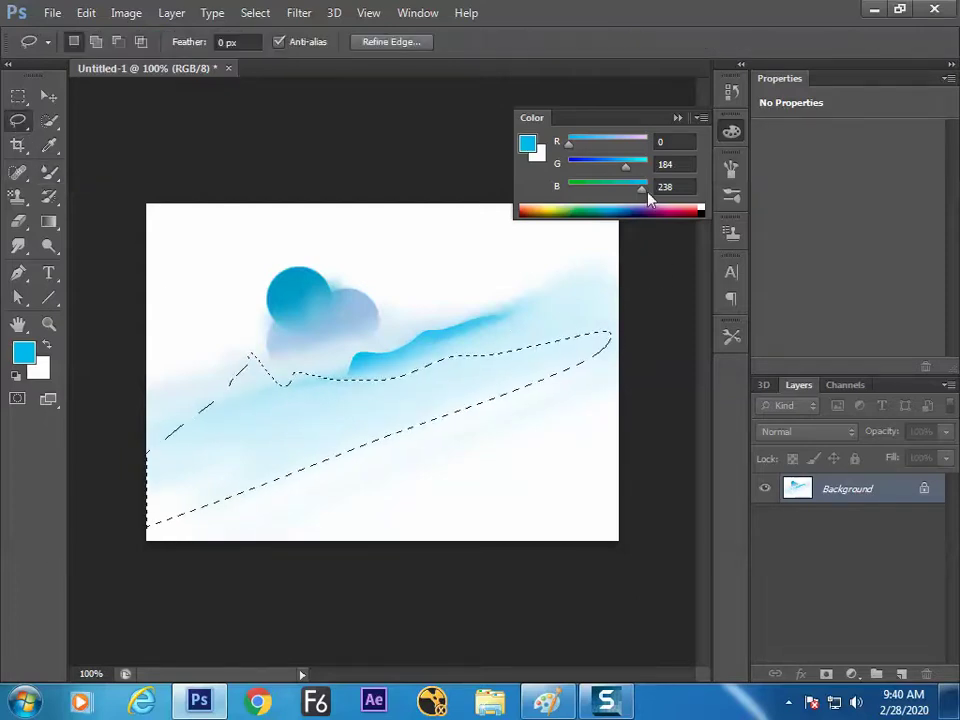
{"action": "mouse_move", "coordinate": [50, 172]}
{"action": "left_mouse_down"}
{"action": "mouse_move", "coordinate": [90, 186]}
{"action": "mouse_move", "coordinate": [100, 178]}
{"action": "left_mouse_up"}
{"action": "left_click", "coordinate": [100, 172]}
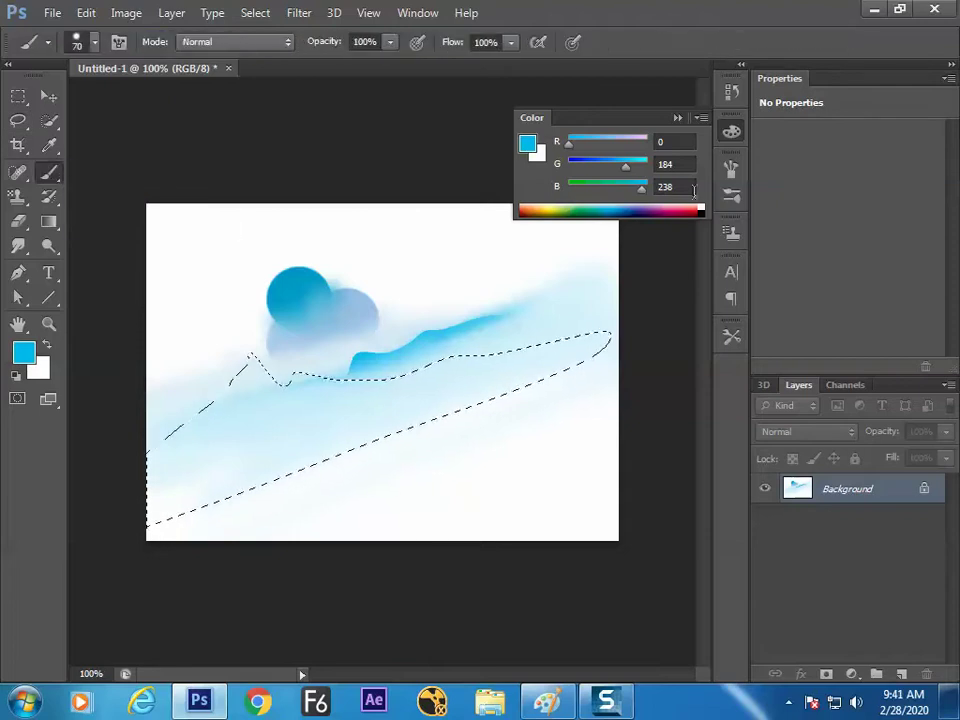
{"action": "left_click", "coordinate": [522, 206]}
{"action": "left_click", "coordinate": [611, 208]}
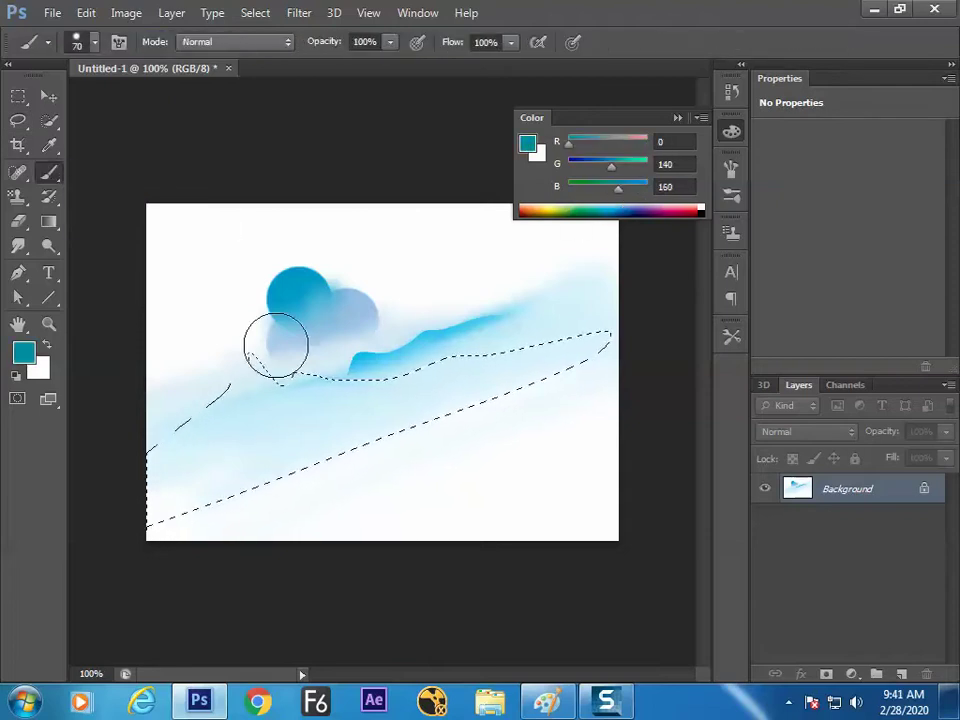
{"action": "mouse_move", "coordinate": [274, 343]}
{"action": "left_mouse_down"}
{"action": "mouse_move", "coordinate": [307, 355]}
{"action": "mouse_move", "coordinate": [352, 351]}
{"action": "mouse_move", "coordinate": [272, 369]}
{"action": "mouse_move", "coordinate": [185, 408]}
{"action": "mouse_move", "coordinate": [209, 388]}
{"action": "mouse_move", "coordinate": [421, 353]}
{"action": "mouse_move", "coordinate": [323, 374]}
{"action": "mouse_move", "coordinate": [248, 412]}
{"action": "mouse_move", "coordinate": [553, 309]}
{"action": "left_mouse_up"}
Step: Deselect the mountain and smear its teal lower edge into a soft diagonal slope with the Mixer Brush
{"action": "left_click", "coordinate": [49, 172]}
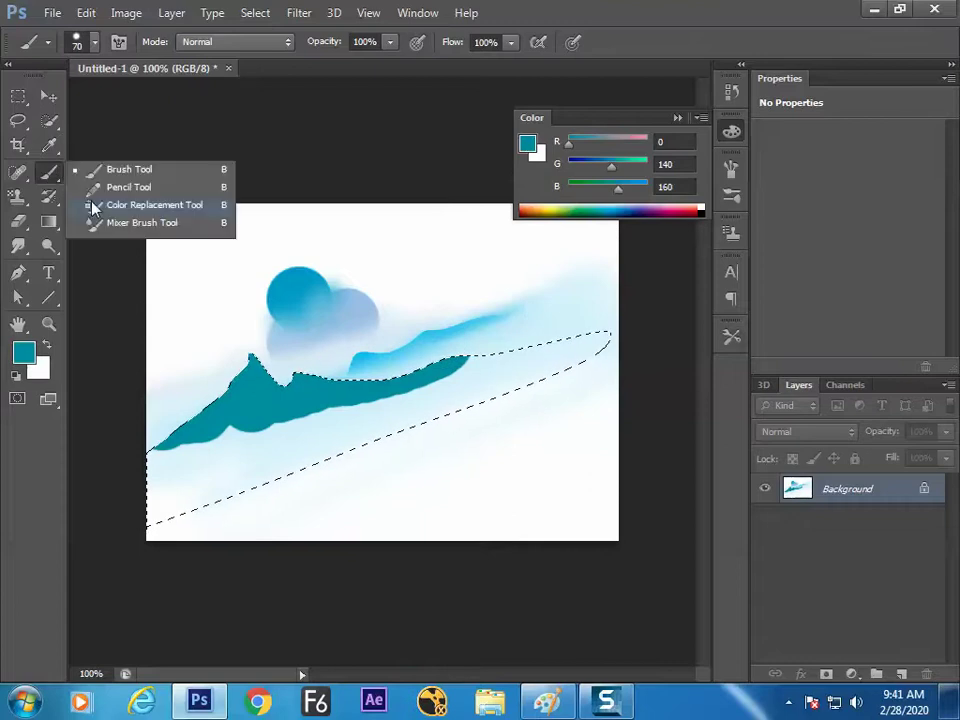
{"action": "left_click", "coordinate": [140, 222]}
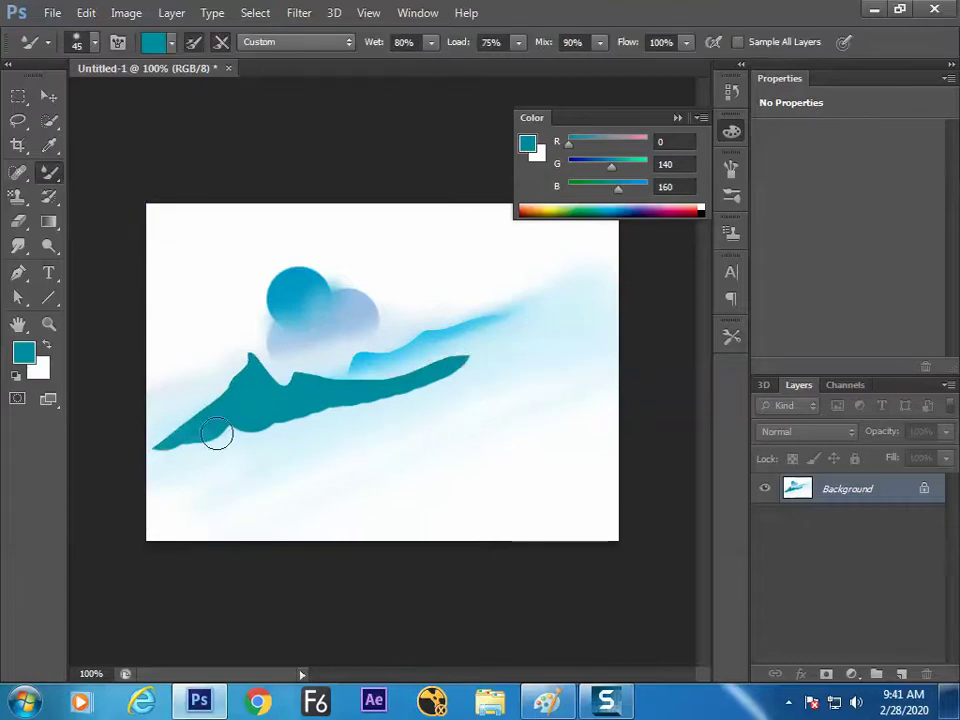
{"action": "mouse_move", "coordinate": [217, 433]}
{"action": "left_mouse_down"}
{"action": "mouse_move", "coordinate": [244, 431]}
{"action": "mouse_move", "coordinate": [184, 450]}
{"action": "mouse_move", "coordinate": [419, 378]}
{"action": "mouse_move", "coordinate": [639, 276]}
{"action": "mouse_move", "coordinate": [396, 411]}
{"action": "mouse_move", "coordinate": [209, 477]}
{"action": "left_mouse_up"}
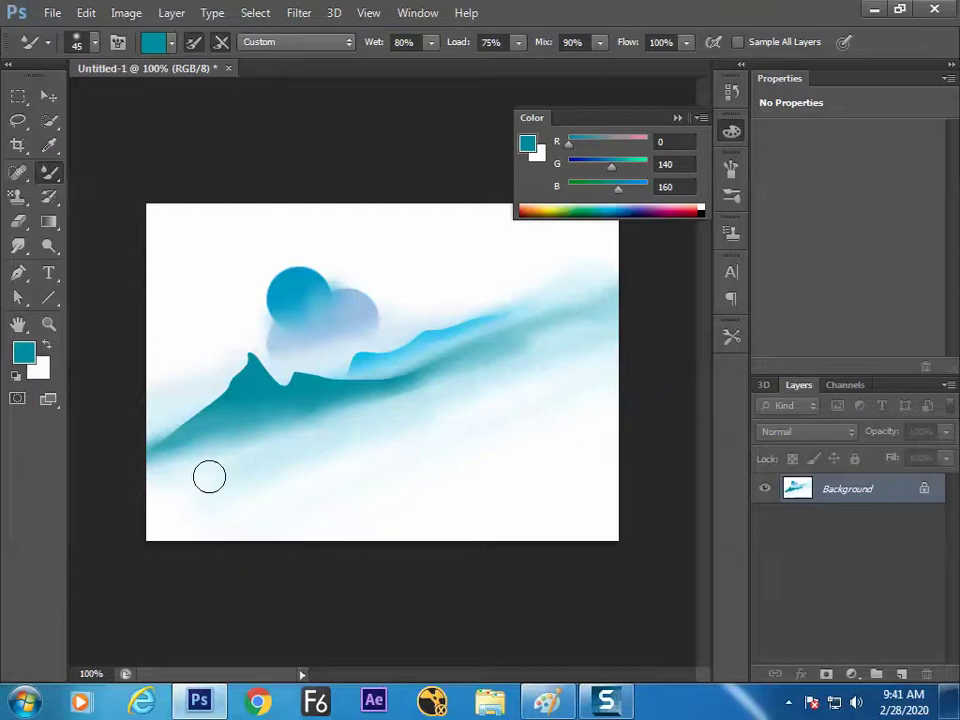
Step: Examine the blended mountain painting full screen without panels, both close up and as a whole
{"action": "key", "text": "Tab"}
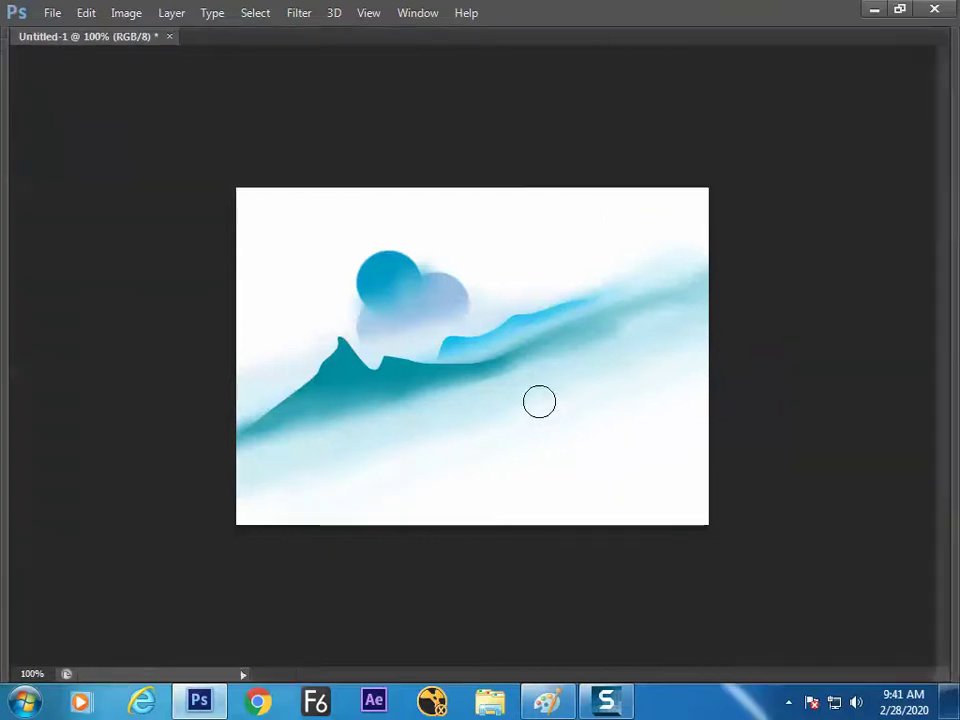
{"action": "key", "text": "f"}
{"action": "key", "text": "f"}
{"action": "key", "text": "ctrl+plus"}
{"action": "key", "text": "ctrl+plus"}
{"action": "key", "text": "ctrl+plus"}
{"action": "scroll", "coordinate": [497, 439], "scroll_direction": "left", "scroll_amount": 5}
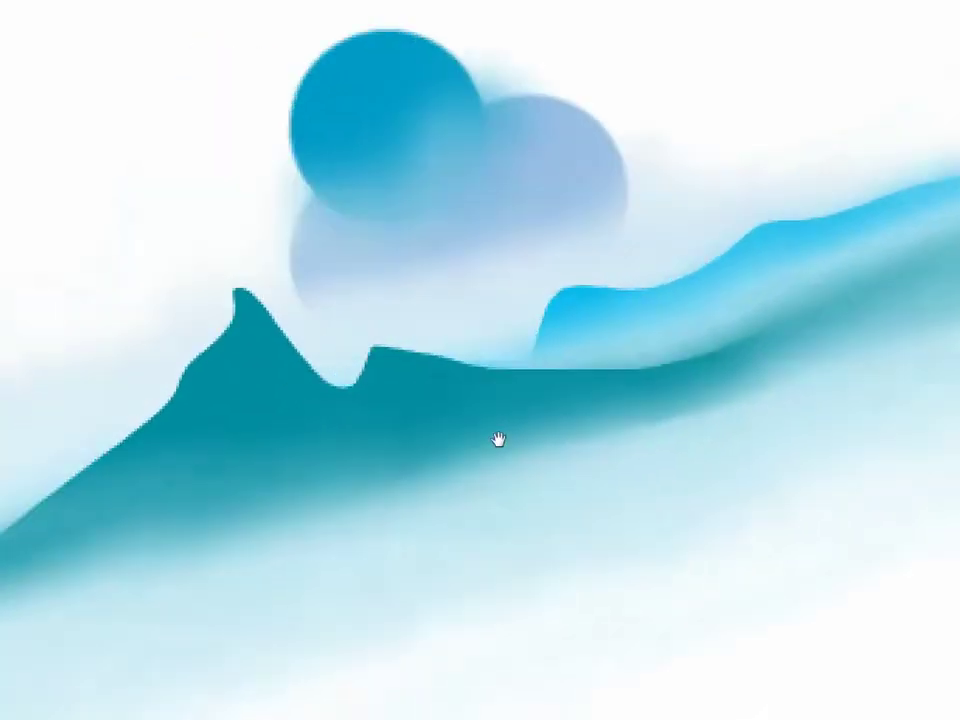
{"action": "key", "text": "ctrl+minus"}
{"action": "key", "text": "ctrl+minus"}
{"action": "key", "text": "ctrl+minus"}
{"action": "key", "text": "ctrl+minus"}
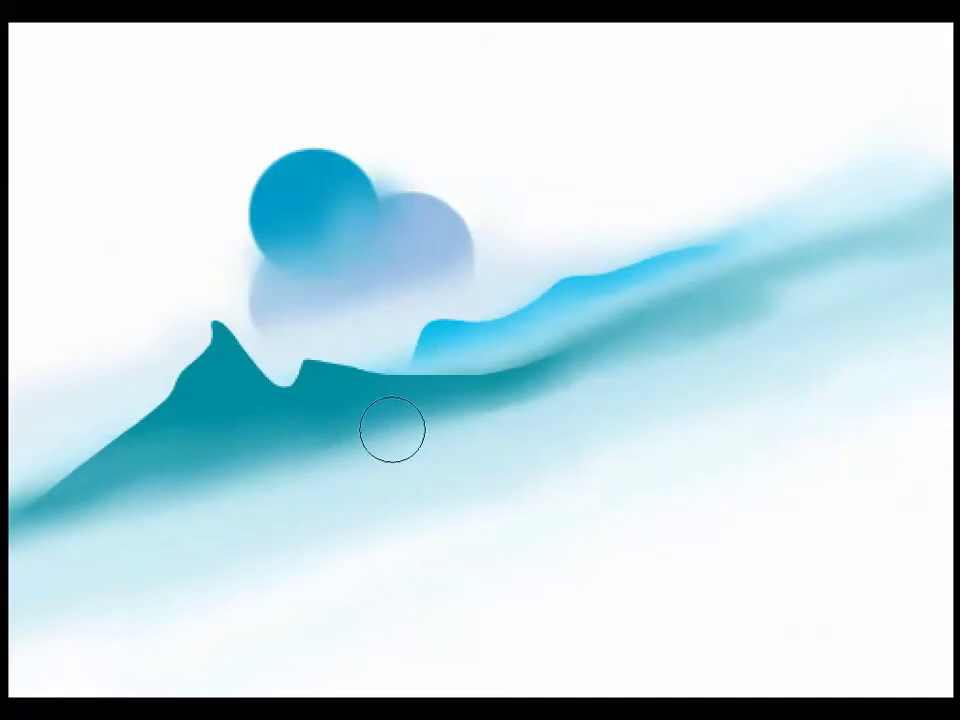
{"action": "key", "text": "f"}
{"action": "key", "text": "Tab"}
Step: Choose the 24-pixel spatter tip for the Mixer Brush and smear teal streaks below the mountain in full-screen view
{"action": "right_click", "coordinate": [391, 382]}
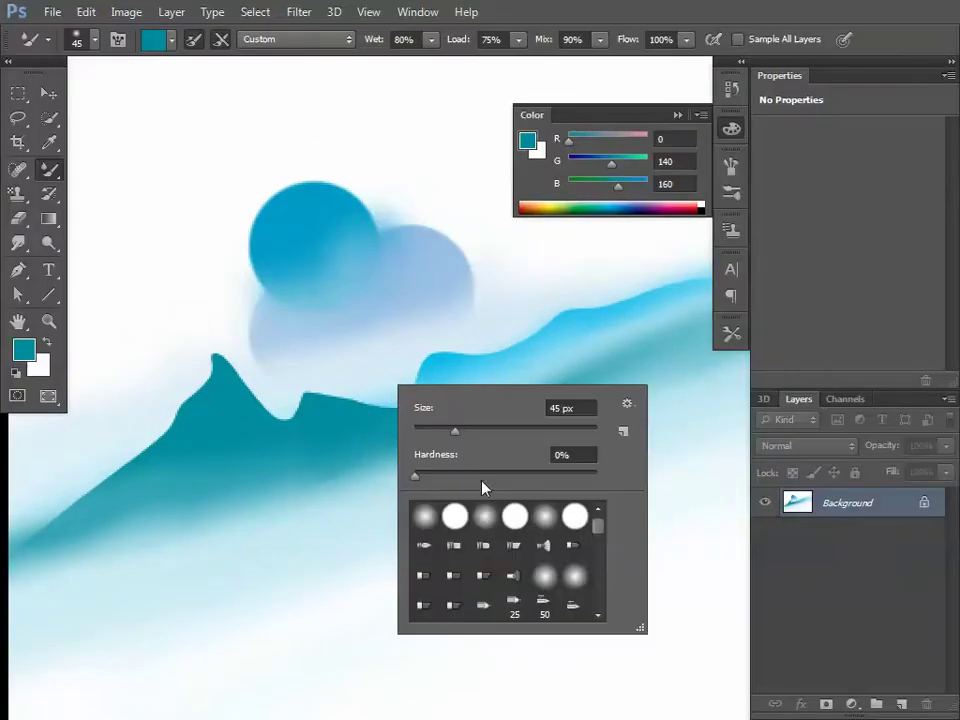
{"action": "scroll", "coordinate": [593, 556], "scroll_direction": "down", "scroll_amount": 5}
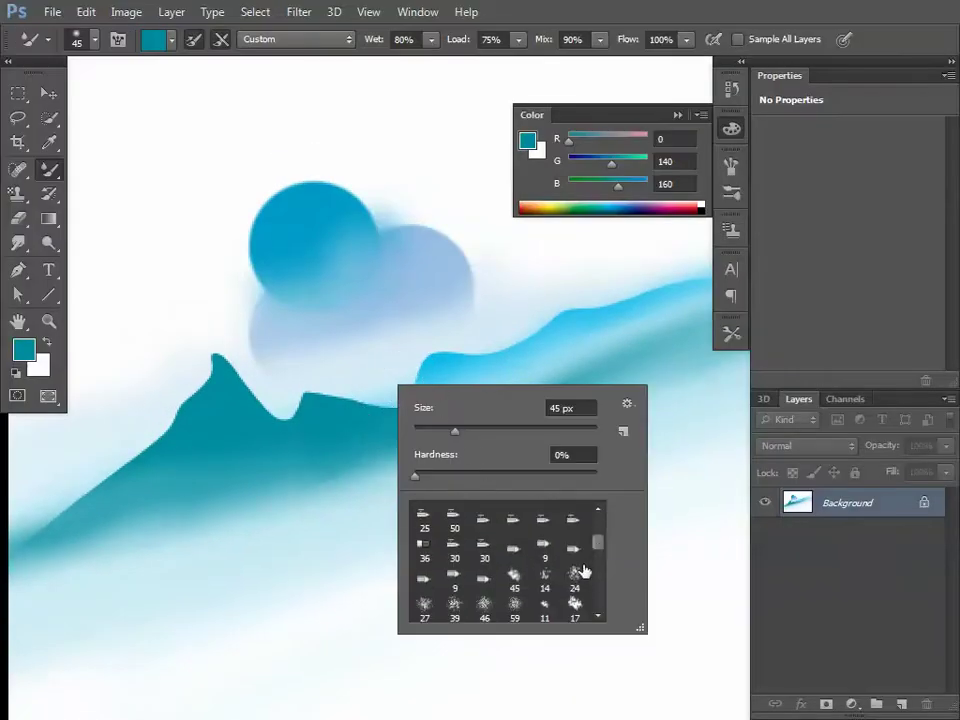
{"action": "double_click", "coordinate": [579, 570]}
{"action": "mouse_move", "coordinate": [470, 450]}
{"action": "left_mouse_down"}
{"action": "mouse_move", "coordinate": [588, 434]}
{"action": "mouse_move", "coordinate": [406, 490]}
{"action": "mouse_move", "coordinate": [614, 430]}
{"action": "mouse_move", "coordinate": [485, 493]}
{"action": "mouse_move", "coordinate": [570, 415]}
{"action": "mouse_move", "coordinate": [526, 422]}
{"action": "mouse_move", "coordinate": [590, 428]}
{"action": "left_mouse_up"}
{"action": "key", "text": "f"}
{"action": "key", "text": "f"}
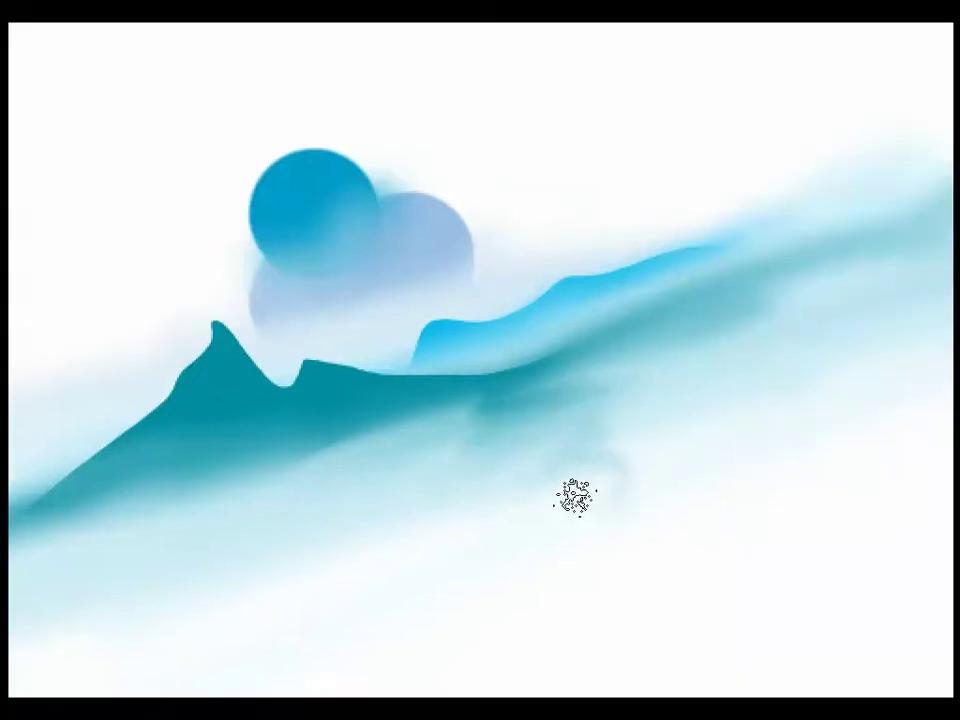
{"action": "left_click_drag", "start_coordinate": [574, 497], "coordinate": [506, 433]}
{"action": "mouse_move", "coordinate": [381, 454]}
{"action": "left_mouse_down"}
{"action": "mouse_move", "coordinate": [638, 393]}
{"action": "mouse_move", "coordinate": [633, 412]}
{"action": "mouse_move", "coordinate": [413, 510]}
{"action": "mouse_move", "coordinate": [649, 423]}
{"action": "mouse_move", "coordinate": [403, 498]}
{"action": "mouse_move", "coordinate": [449, 392]}
{"action": "mouse_move", "coordinate": [613, 398]}
{"action": "left_mouse_up"}
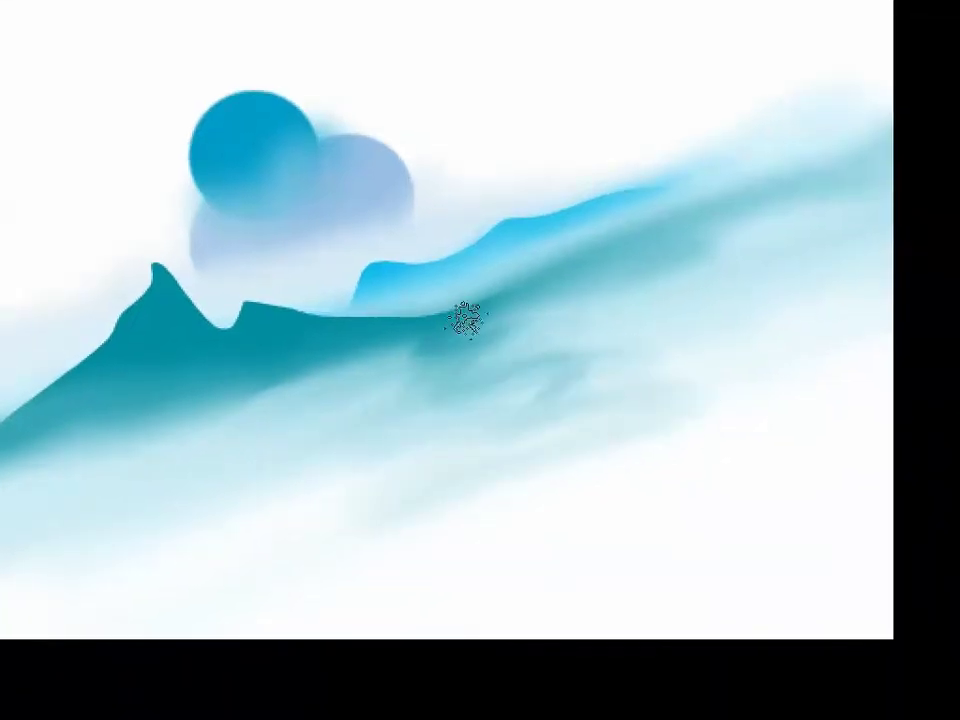
Step: Smear longer teal streaks across the lower slope with the spatter Mixer Brush at size 35, then leave full-screen view
{"action": "mouse_move", "coordinate": [465, 318]}
{"action": "left_mouse_down"}
{"action": "mouse_move", "coordinate": [397, 354]}
{"action": "mouse_move", "coordinate": [400, 387]}
{"action": "mouse_move", "coordinate": [533, 354]}
{"action": "mouse_move", "coordinate": [588, 416]}
{"action": "mouse_move", "coordinate": [545, 338]}
{"action": "mouse_move", "coordinate": [463, 297]}
{"action": "mouse_move", "coordinate": [439, 319]}
{"action": "mouse_move", "coordinate": [436, 350]}
{"action": "mouse_move", "coordinate": [481, 345]}
{"action": "mouse_move", "coordinate": [468, 378]}
{"action": "mouse_move", "coordinate": [431, 340]}
{"action": "mouse_move", "coordinate": [476, 351]}
{"action": "mouse_move", "coordinate": [406, 399]}
{"action": "mouse_move", "coordinate": [601, 386]}
{"action": "mouse_move", "coordinate": [371, 459]}
{"action": "mouse_move", "coordinate": [316, 391]}
{"action": "mouse_move", "coordinate": [402, 358]}
{"action": "mouse_move", "coordinate": [393, 354]}
{"action": "mouse_move", "coordinate": [601, 297]}
{"action": "mouse_move", "coordinate": [223, 430]}
{"action": "mouse_move", "coordinate": [598, 324]}
{"action": "mouse_move", "coordinate": [252, 469]}
{"action": "mouse_move", "coordinate": [648, 316]}
{"action": "mouse_move", "coordinate": [294, 452]}
{"action": "mouse_move", "coordinate": [691, 326]}
{"action": "mouse_move", "coordinate": [469, 383]}
{"action": "left_mouse_up"}
{"action": "mouse_move", "coordinate": [488, 430]}
{"action": "left_mouse_down"}
{"action": "mouse_move", "coordinate": [287, 465]}
{"action": "mouse_move", "coordinate": [467, 407]}
{"action": "mouse_move", "coordinate": [489, 463]}
{"action": "mouse_move", "coordinate": [370, 566]}
{"action": "mouse_move", "coordinate": [729, 274]}
{"action": "mouse_move", "coordinate": [510, 364]}
{"action": "mouse_move", "coordinate": [408, 360]}
{"action": "mouse_move", "coordinate": [600, 311]}
{"action": "mouse_move", "coordinate": [675, 386]}
{"action": "mouse_move", "coordinate": [514, 525]}
{"action": "left_mouse_up"}
{"action": "left_click_drag", "start_coordinate": [466, 493], "coordinate": [539, 388]}
{"action": "left_click_drag", "start_coordinate": [717, 340], "coordinate": [894, 326]}
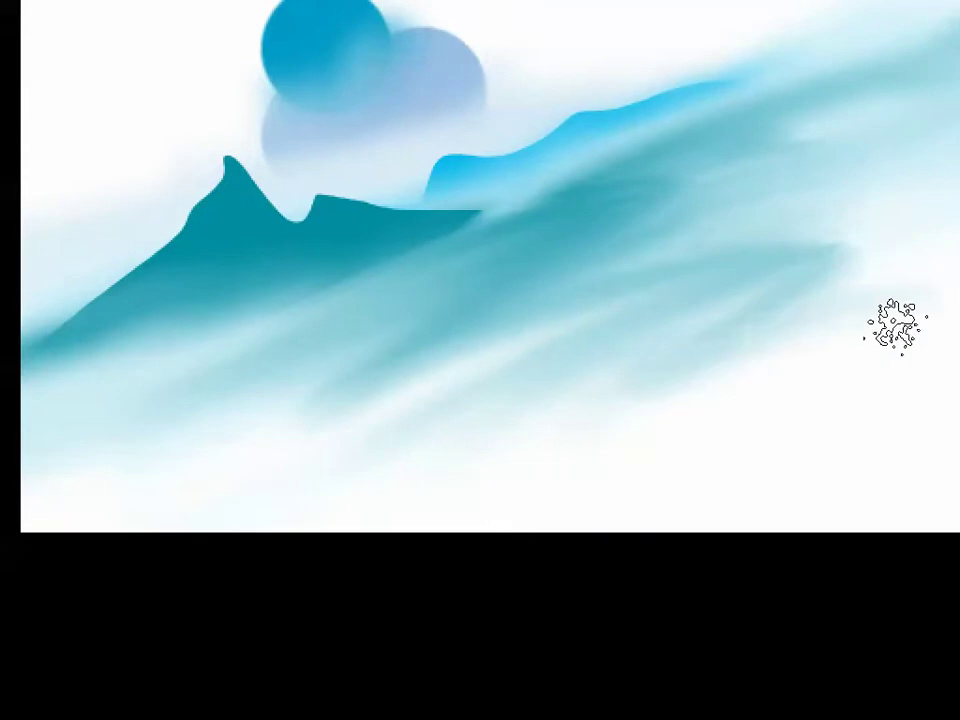
{"action": "mouse_move", "coordinate": [704, 365]}
{"action": "left_mouse_down"}
{"action": "mouse_move", "coordinate": [561, 360]}
{"action": "mouse_move", "coordinate": [534, 371]}
{"action": "left_mouse_up"}
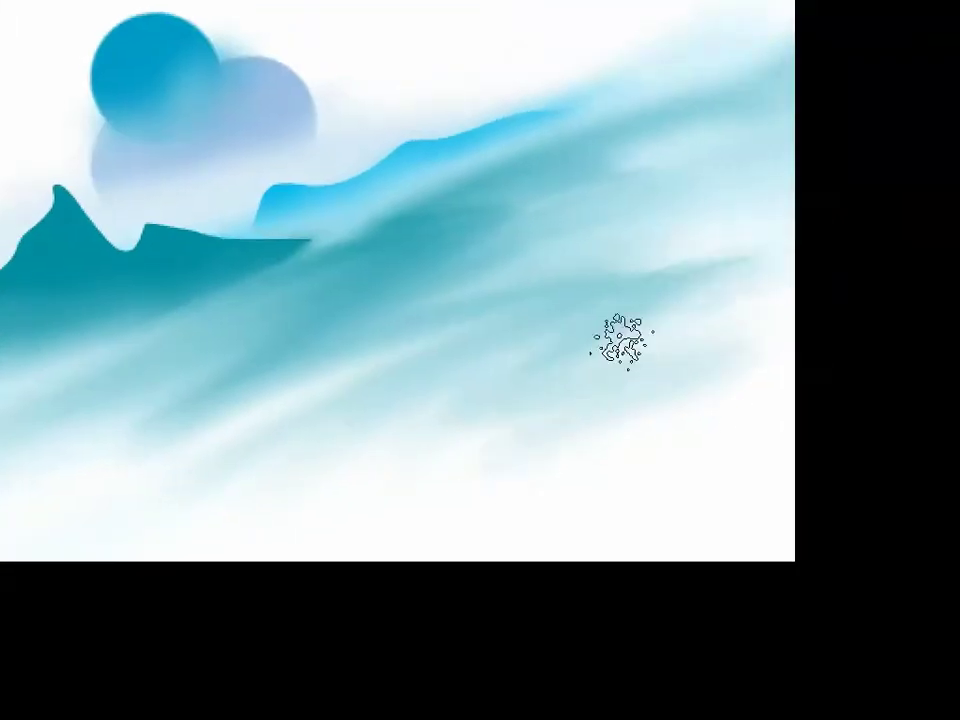
{"action": "key", "text": "f"}
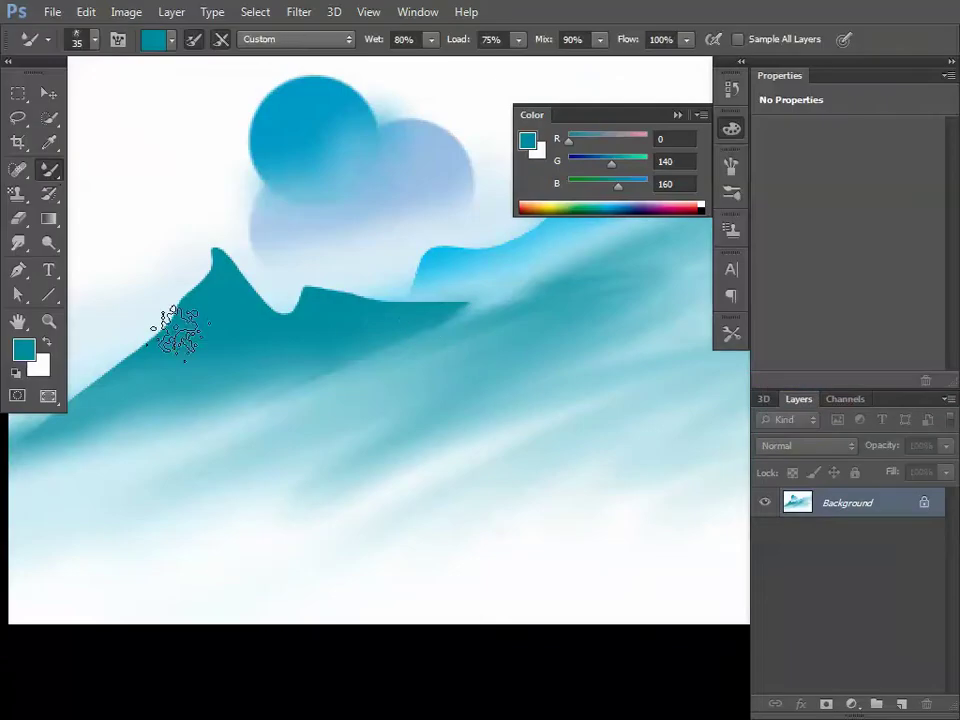
Step: Dab small white dots down the teal slope beside the mountain using the Brush at size 5 with white as foreground
{"action": "right_click", "coordinate": [49, 170]}
{"action": "left_click", "coordinate": [107, 165]}
{"action": "left_click", "coordinate": [46, 342]}
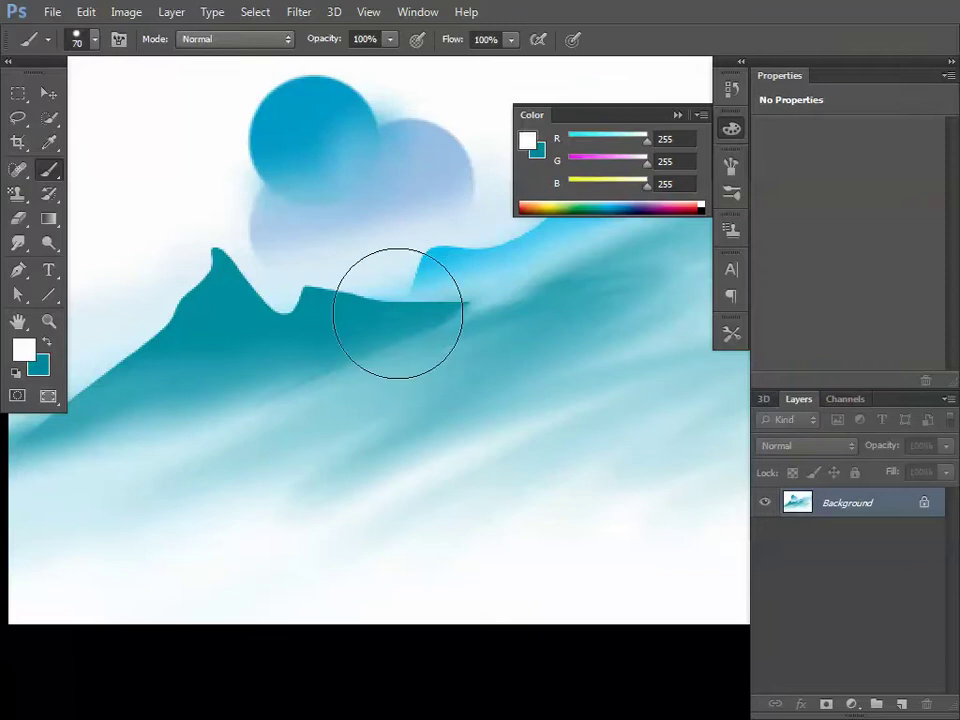
{"action": "key", "text": "bracketleft"}
{"action": "key", "text": "bracketleft"}
{"action": "key", "text": "bracketleft"}
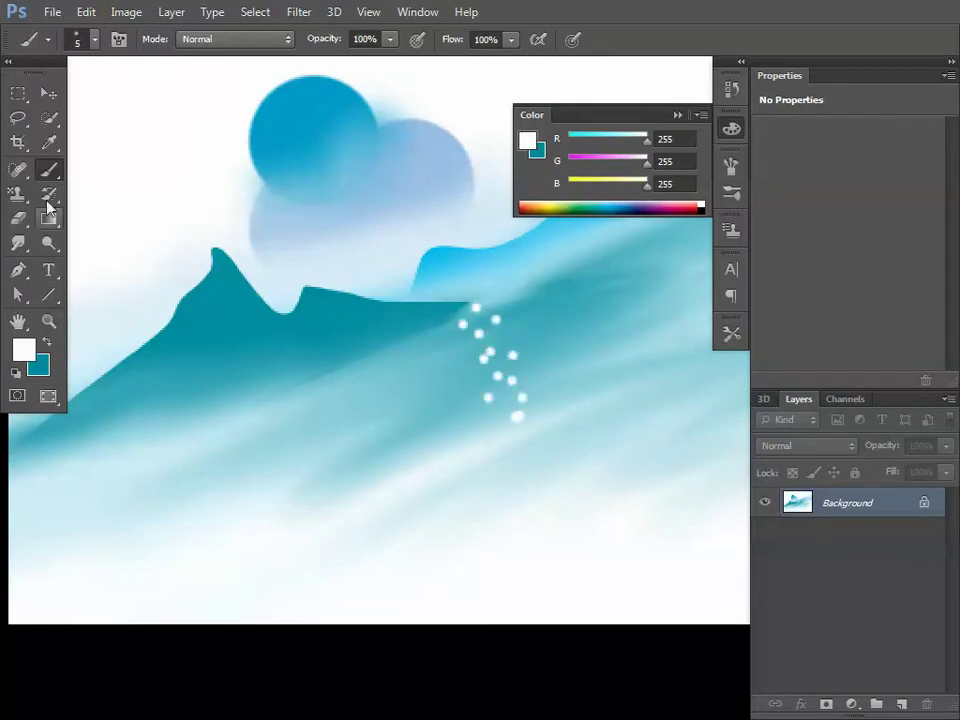
Step: Smear the white dots into the teal slope with the spatter Mixer Brush at size 35 and check the blend full screen
{"action": "right_click", "coordinate": [49, 170]}
{"action": "left_click", "coordinate": [140, 219]}
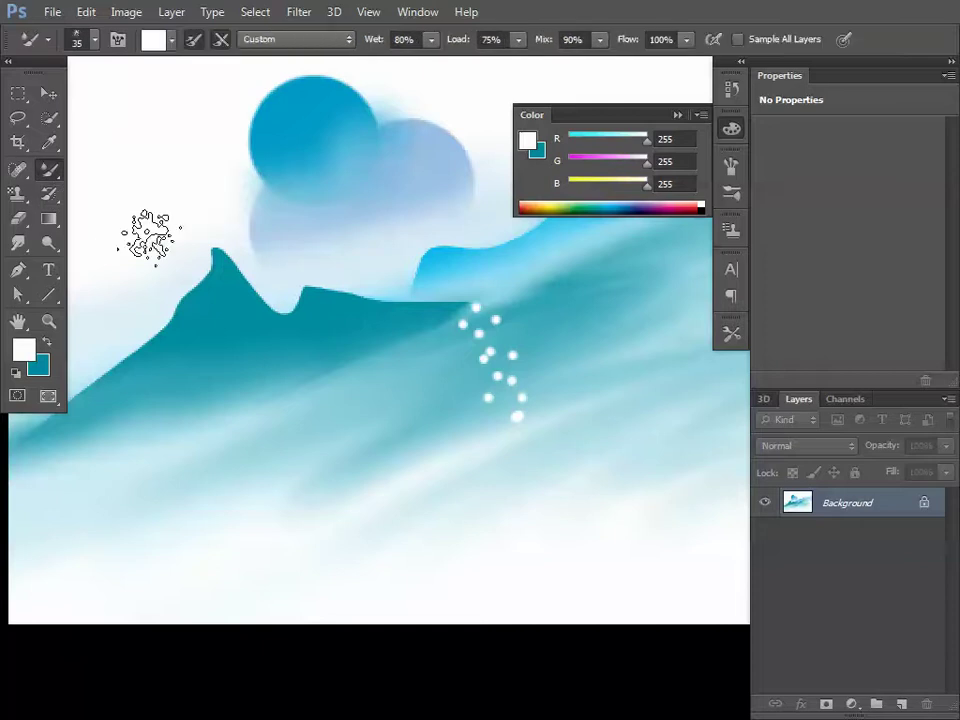
{"action": "mouse_move", "coordinate": [482, 330]}
{"action": "left_mouse_down"}
{"action": "mouse_move", "coordinate": [441, 343]}
{"action": "mouse_move", "coordinate": [532, 306]}
{"action": "mouse_move", "coordinate": [451, 368]}
{"action": "mouse_move", "coordinate": [542, 356]}
{"action": "mouse_move", "coordinate": [452, 425]}
{"action": "mouse_move", "coordinate": [532, 411]}
{"action": "mouse_move", "coordinate": [656, 413]}
{"action": "mouse_move", "coordinate": [517, 493]}
{"action": "mouse_move", "coordinate": [505, 368]}
{"action": "mouse_move", "coordinate": [459, 350]}
{"action": "left_mouse_up"}
{"action": "key", "text": "f"}
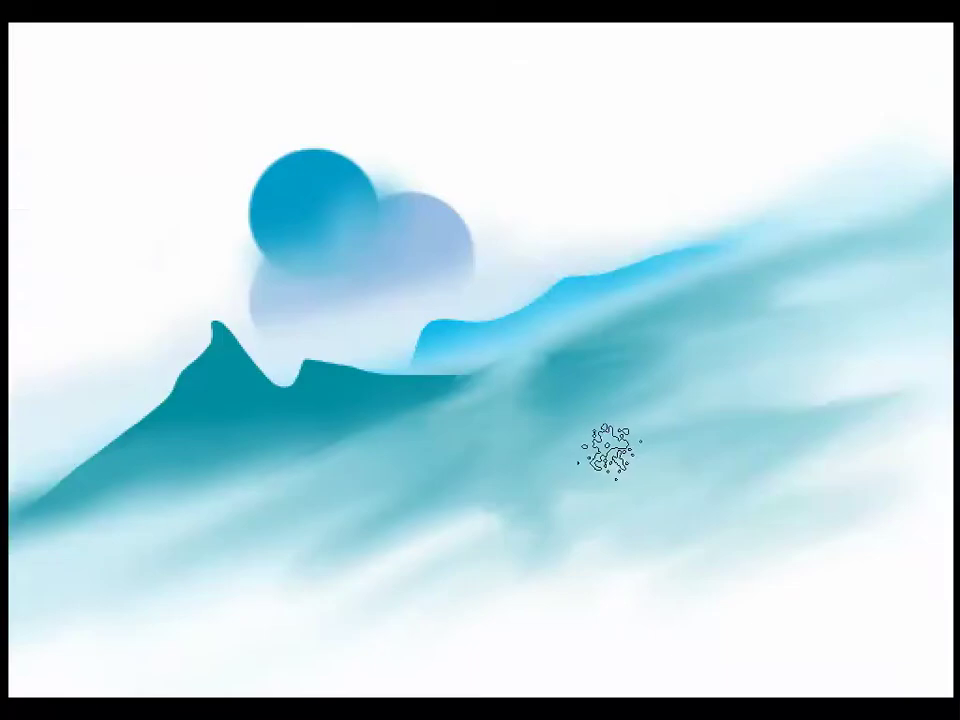
{"action": "scroll", "coordinate": [640, 492], "scroll_direction": "up", "scroll_amount": 6}
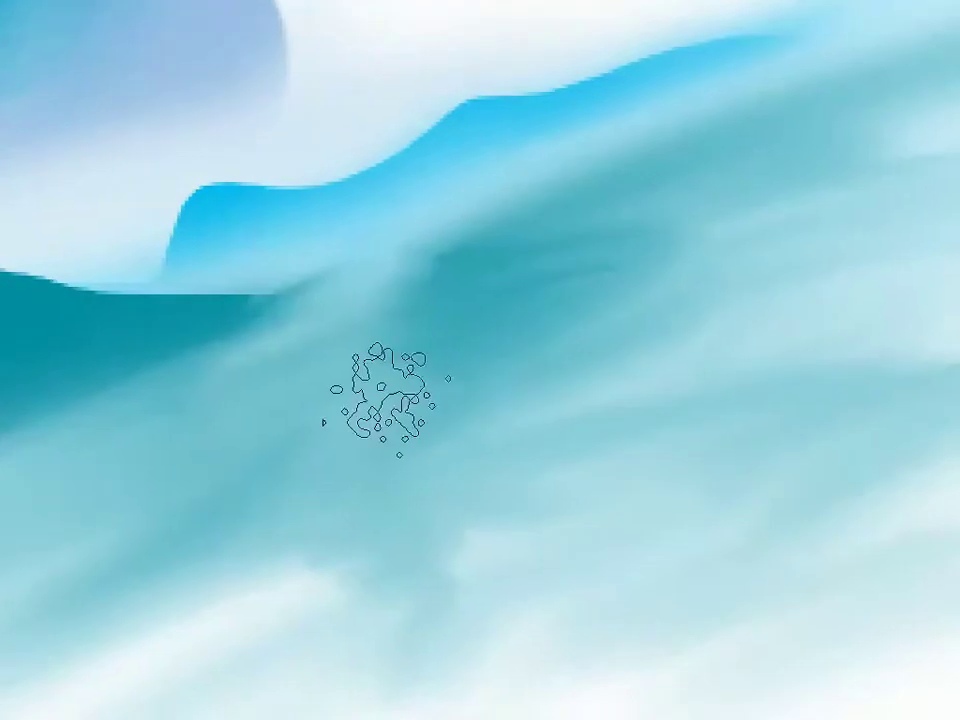
{"action": "key", "text": "f"}
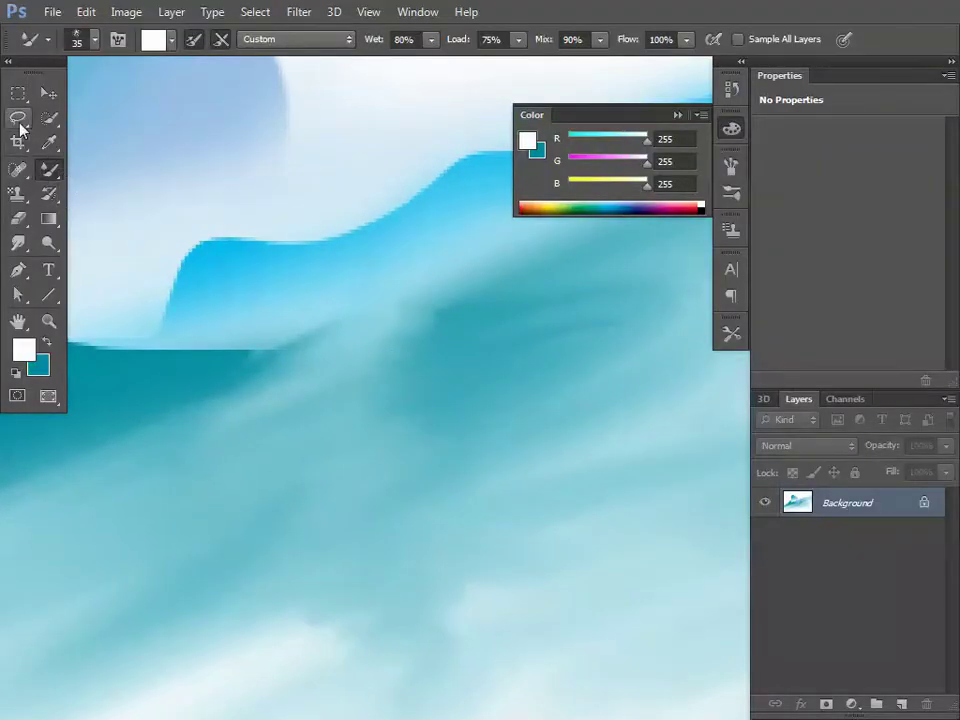
Step: Lasso a rounded area with one jagged edge on the teal slope and paint black along that edge with the size 5 Brush
{"action": "left_click", "coordinate": [19, 122]}
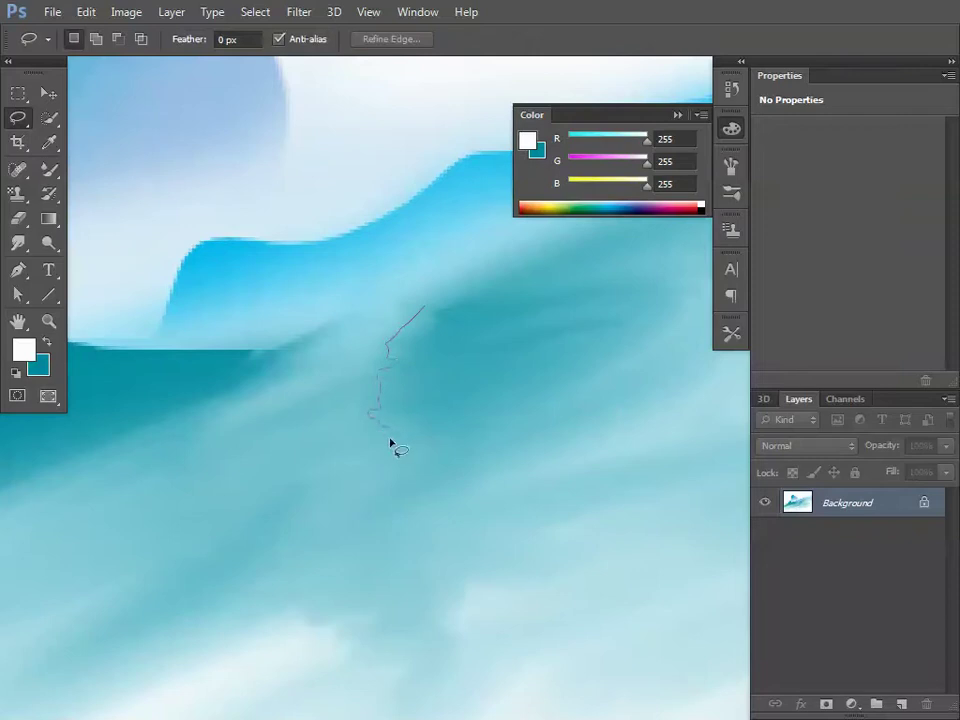
{"action": "left_click_drag", "start_coordinate": [620, 383], "coordinate": [445, 296]}
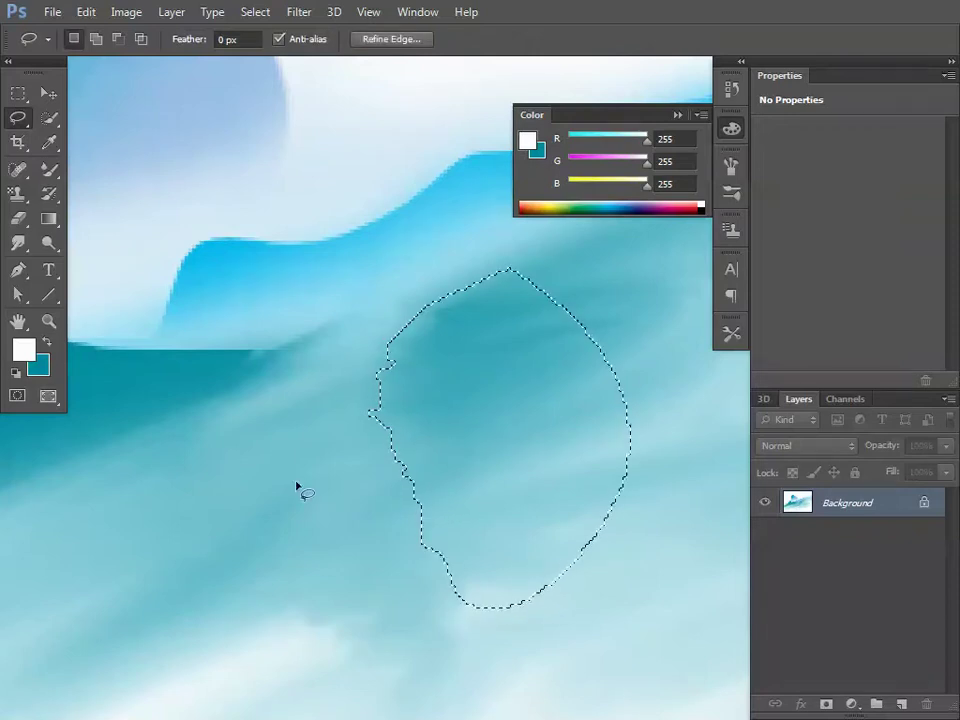
{"action": "left_click", "coordinate": [49, 170]}
{"action": "right_click", "coordinate": [49, 170]}
{"action": "left_click", "coordinate": [88, 172]}
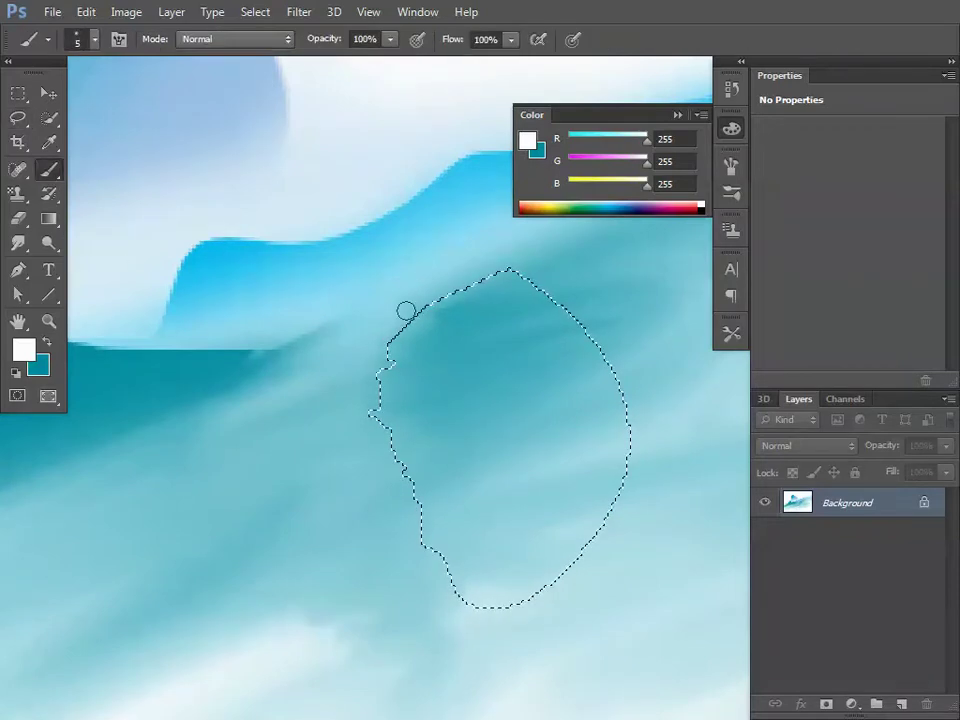
{"action": "left_click", "coordinate": [390, 348]}
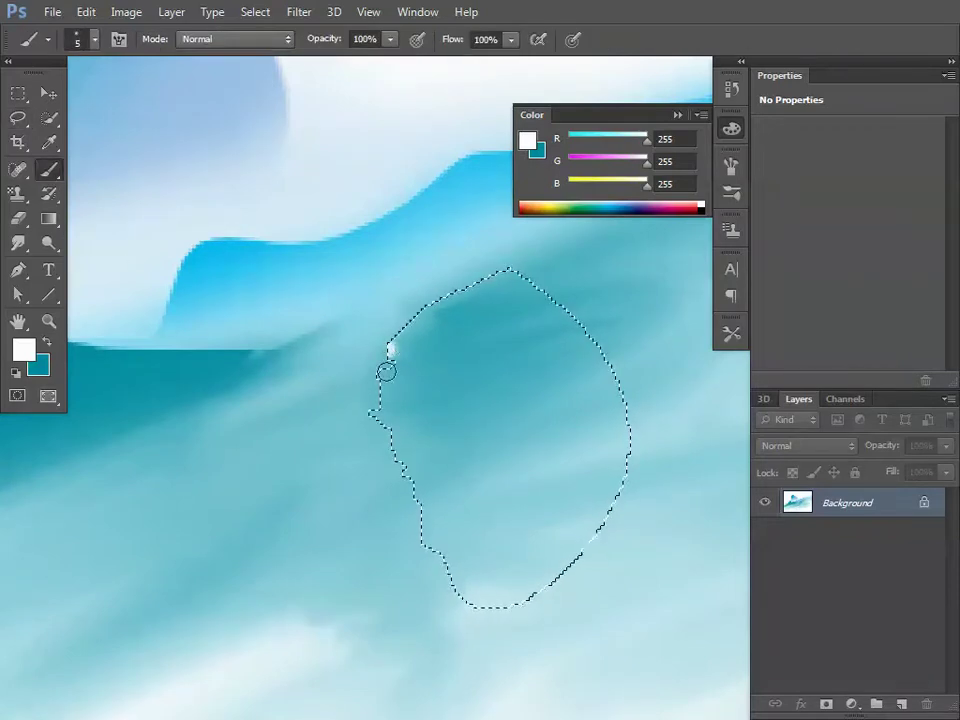
{"action": "left_click", "coordinate": [701, 211]}
{"action": "left_click", "coordinate": [392, 348]}
{"action": "left_click", "coordinate": [382, 376]}
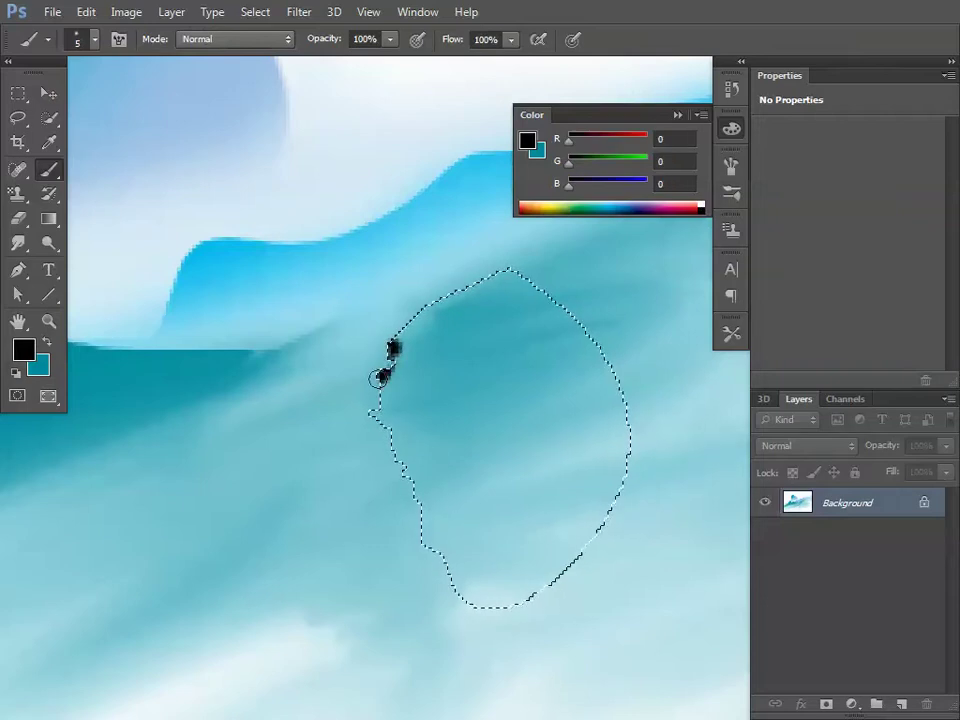
{"action": "left_click_drag", "start_coordinate": [374, 418], "coordinate": [393, 445]}
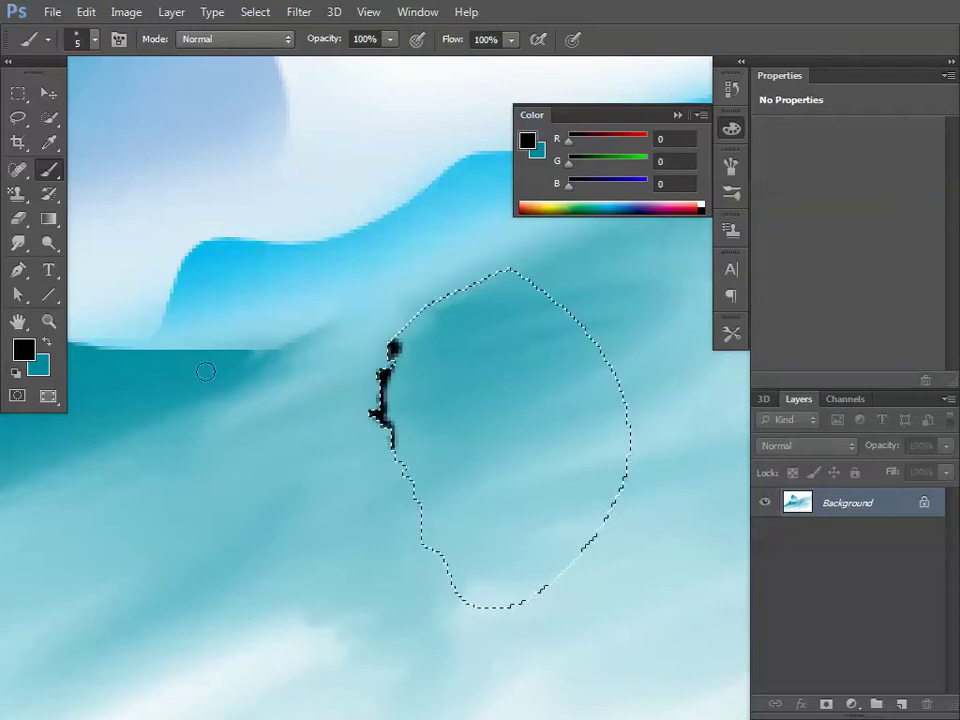
Step: Smear the black paint from the jagged edge into the selected area with the Mixer Brush, then deselect
{"action": "right_click", "coordinate": [62, 176]}
{"action": "left_click", "coordinate": [110, 218]}
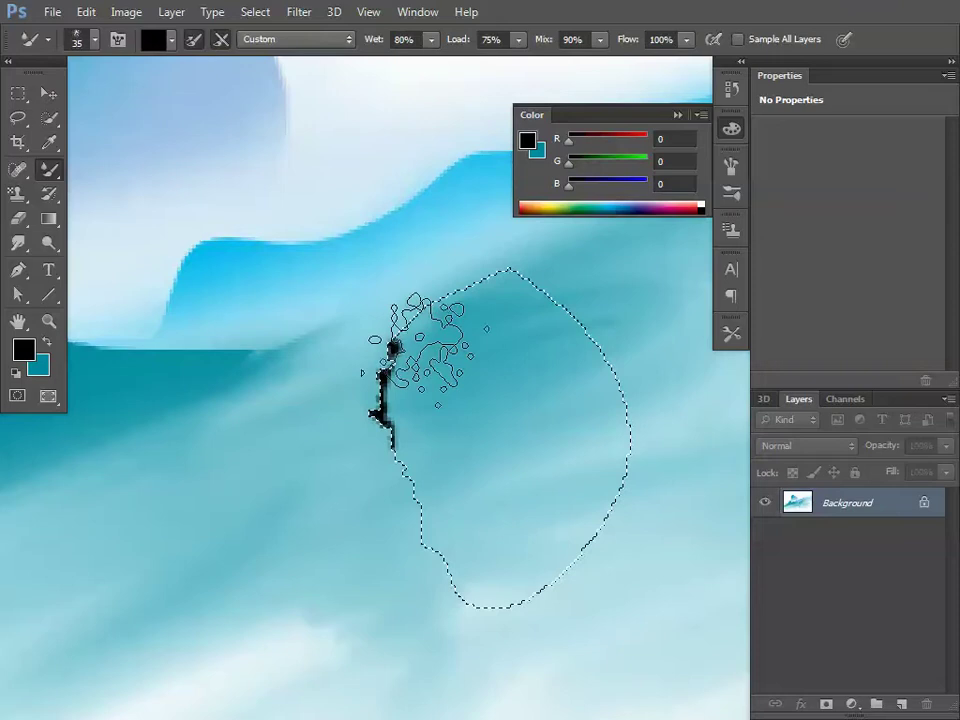
{"action": "mouse_move", "coordinate": [425, 345]}
{"action": "left_mouse_down"}
{"action": "mouse_move", "coordinate": [450, 415]}
{"action": "mouse_move", "coordinate": [442, 483]}
{"action": "mouse_move", "coordinate": [430, 463]}
{"action": "mouse_move", "coordinate": [440, 501]}
{"action": "mouse_move", "coordinate": [435, 425]}
{"action": "mouse_move", "coordinate": [455, 478]}
{"action": "mouse_move", "coordinate": [560, 457]}
{"action": "mouse_move", "coordinate": [695, 489]}
{"action": "mouse_move", "coordinate": [455, 517]}
{"action": "mouse_move", "coordinate": [437, 535]}
{"action": "mouse_move", "coordinate": [437, 570]}
{"action": "mouse_move", "coordinate": [443, 533]}
{"action": "mouse_move", "coordinate": [426, 495]}
{"action": "mouse_move", "coordinate": [432, 587]}
{"action": "mouse_move", "coordinate": [526, 495]}
{"action": "mouse_move", "coordinate": [705, 487]}
{"action": "mouse_move", "coordinate": [499, 510]}
{"action": "left_mouse_up"}
{"action": "key", "text": "ctrl+d"}
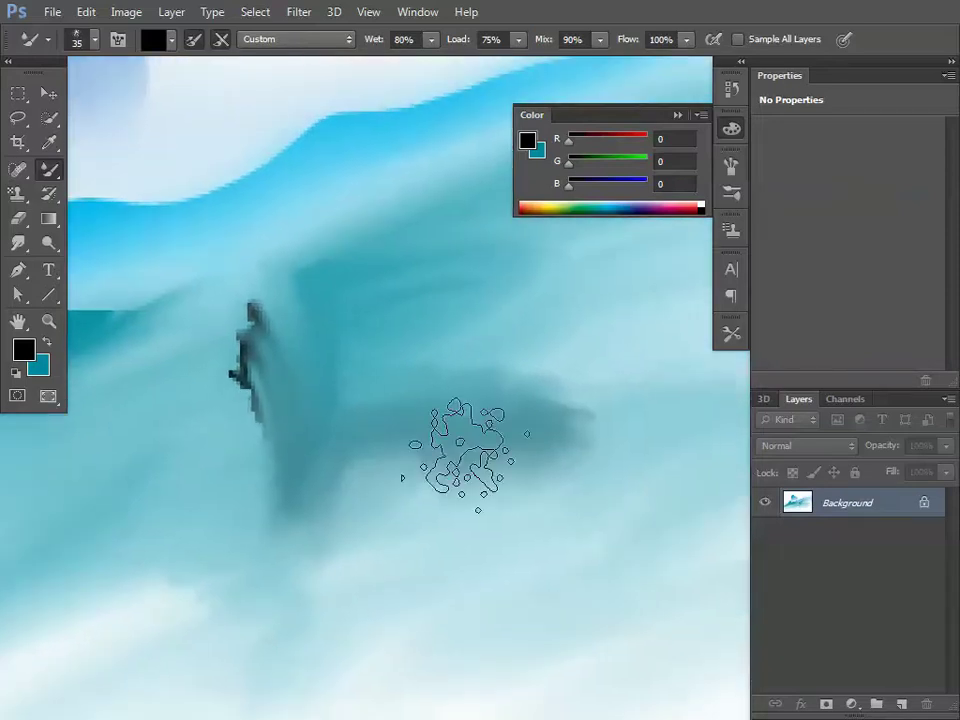
Step: Extend and soften the dark smear into a horizontal shadow band across the slope with the Mixer Brush, checking it full screen
{"action": "mouse_move", "coordinate": [464, 455]}
{"action": "left_mouse_down"}
{"action": "mouse_move", "coordinate": [592, 451]}
{"action": "mouse_move", "coordinate": [710, 392]}
{"action": "left_mouse_up"}
{"action": "mouse_move", "coordinate": [455, 400]}
{"action": "left_mouse_down"}
{"action": "mouse_move", "coordinate": [418, 401]}
{"action": "mouse_move", "coordinate": [504, 391]}
{"action": "mouse_move", "coordinate": [652, 407]}
{"action": "mouse_move", "coordinate": [396, 461]}
{"action": "left_mouse_up"}
{"action": "key", "text": "f"}
{"action": "key", "text": "ctrl+minus"}
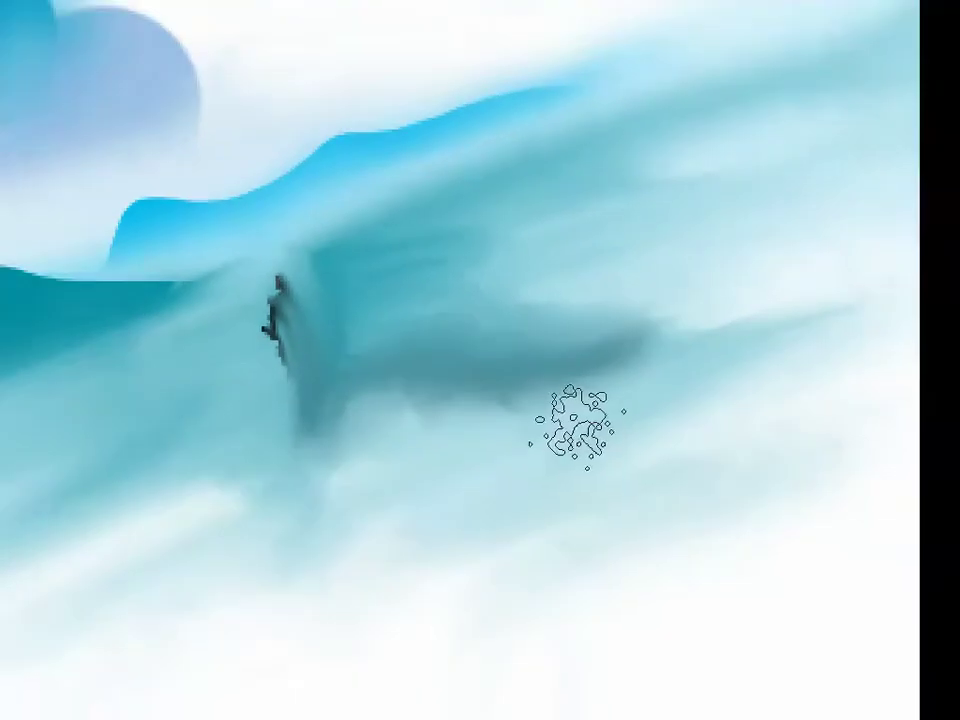
{"action": "key", "text": "ctrl+plus"}
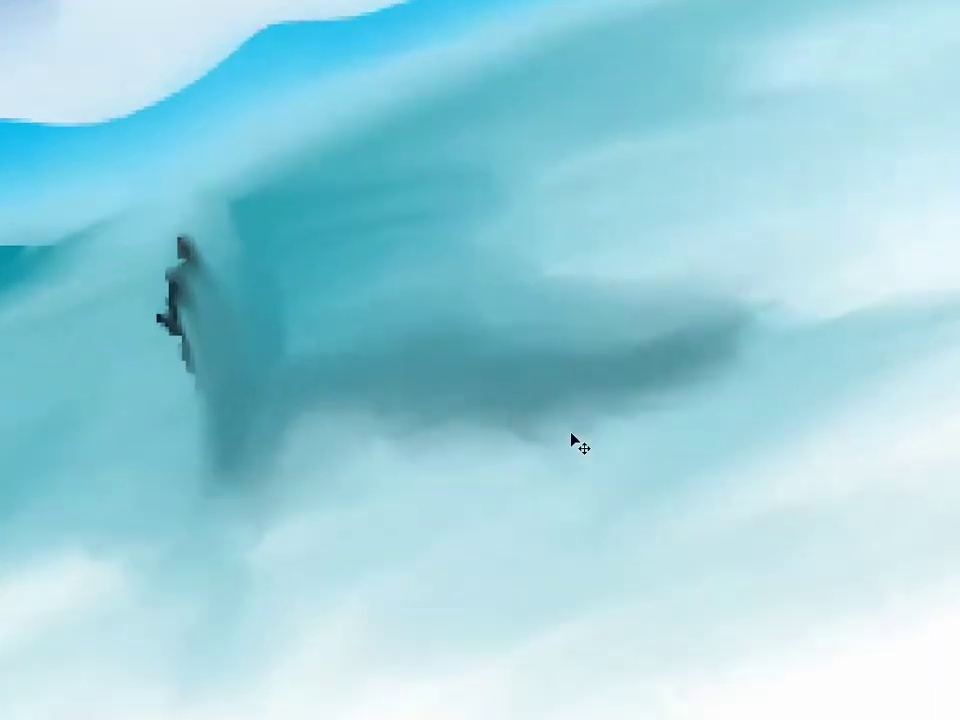
{"action": "key", "text": "ctrl+minus"}
{"action": "key", "text": "ctrl+plus"}
{"action": "key", "text": "f"}
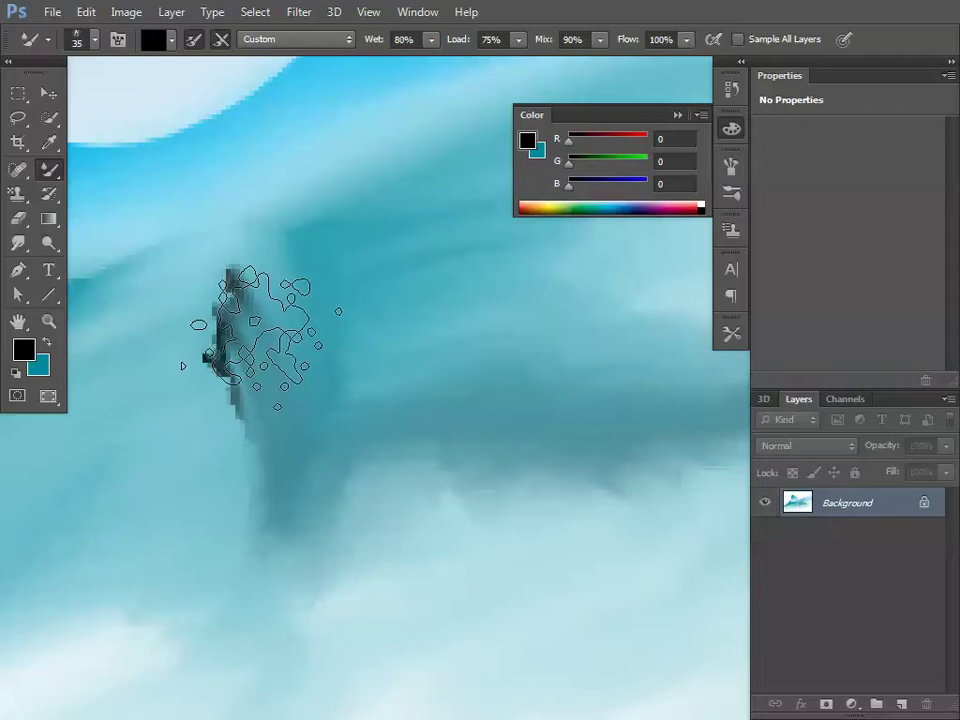
Step: Paint short white dashes over the dark band with the size 1 Brush and smear them using the Mixer Brush at size 15
{"action": "key", "text": "shift+b"}
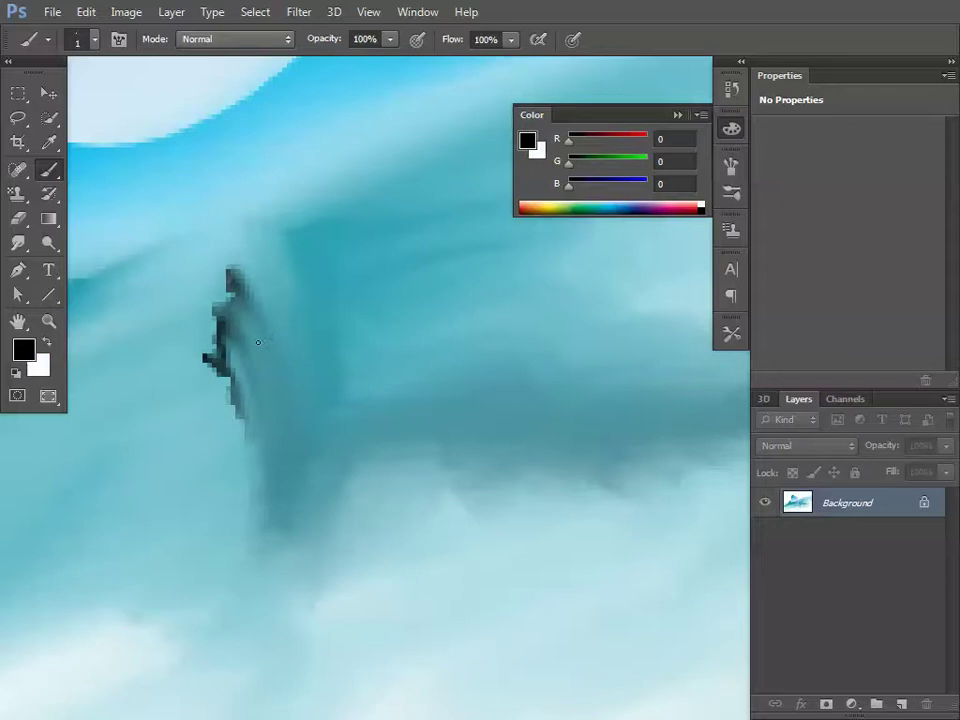
{"action": "key", "text": "x"}
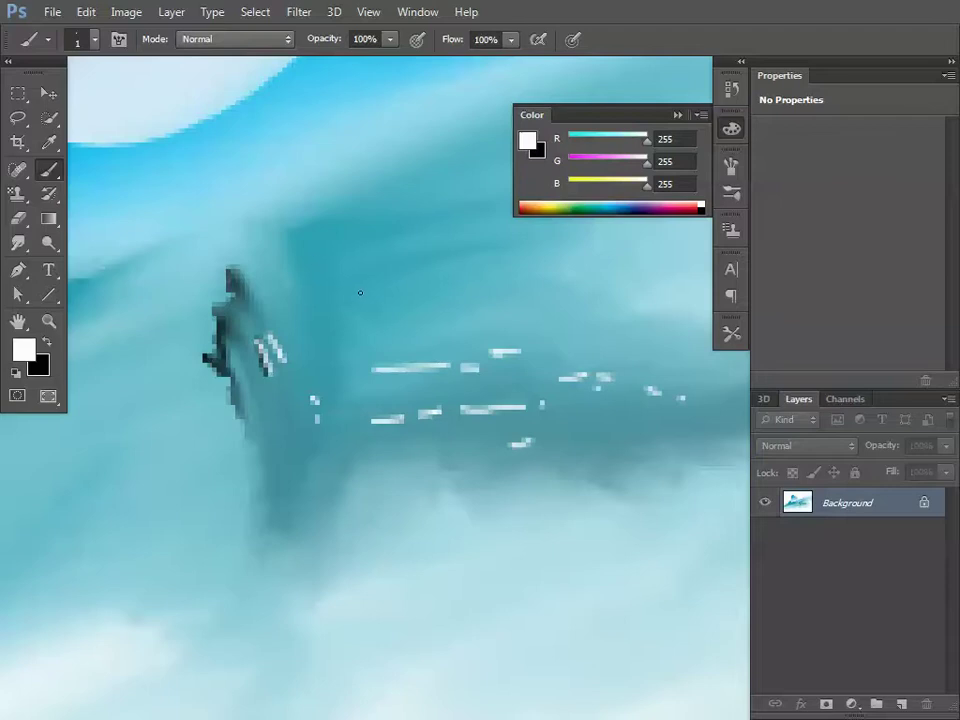
{"action": "key", "text": "shift+b"}
{"action": "key", "text": "shift+b"}
{"action": "key", "text": "shift+b"}
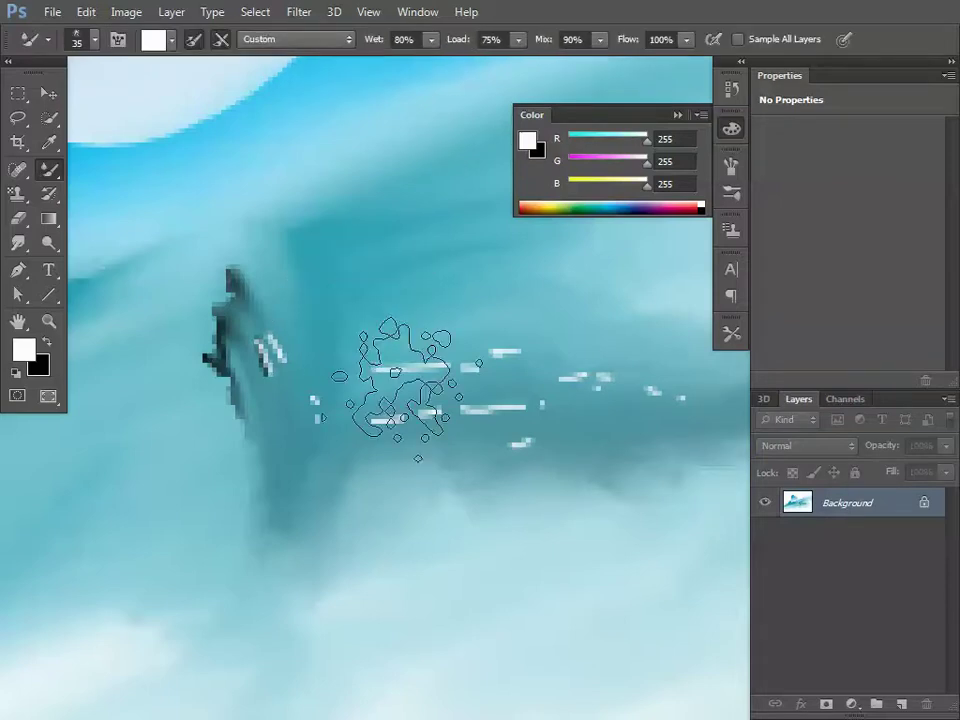
{"action": "key", "text": "bracketleft"}
{"action": "key", "text": "bracketleft"}
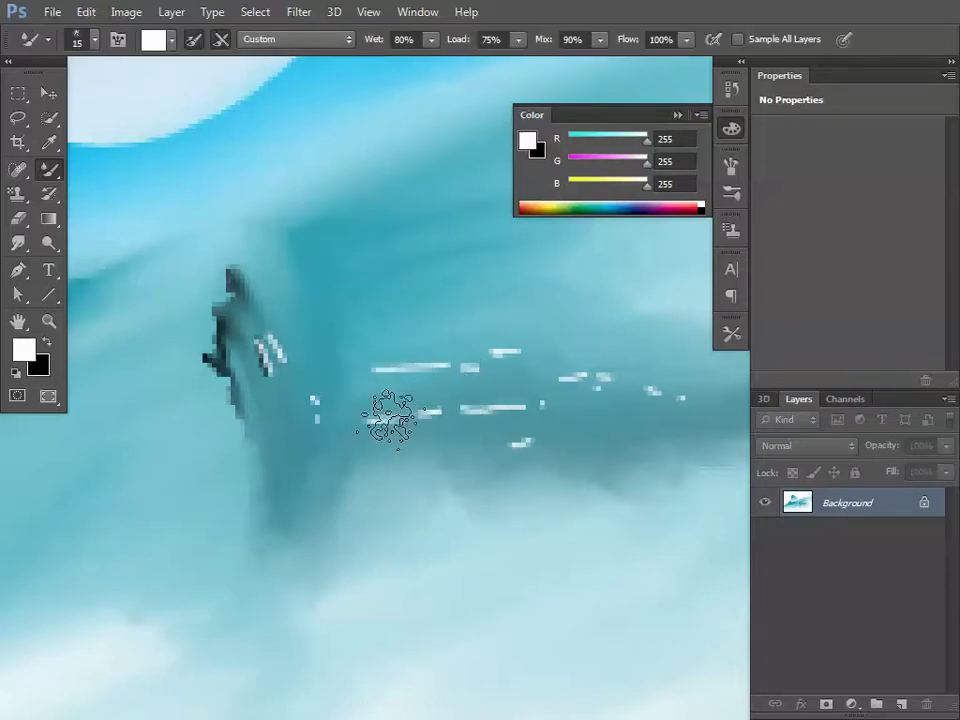
{"action": "mouse_move", "coordinate": [458, 420]}
{"action": "left_mouse_down"}
{"action": "mouse_move", "coordinate": [525, 417]}
{"action": "mouse_move", "coordinate": [558, 401]}
{"action": "mouse_move", "coordinate": [531, 451]}
{"action": "mouse_move", "coordinate": [609, 446]}
{"action": "mouse_move", "coordinate": [599, 383]}
{"action": "mouse_move", "coordinate": [705, 399]}
{"action": "mouse_move", "coordinate": [365, 360]}
{"action": "mouse_move", "coordinate": [586, 341]}
{"action": "mouse_move", "coordinate": [383, 393]}
{"action": "mouse_move", "coordinate": [281, 381]}
{"action": "mouse_move", "coordinate": [241, 328]}
{"action": "mouse_move", "coordinate": [271, 343]}
{"action": "mouse_move", "coordinate": [301, 428]}
{"action": "mouse_move", "coordinate": [328, 411]}
{"action": "mouse_move", "coordinate": [345, 428]}
{"action": "mouse_move", "coordinate": [553, 408]}
{"action": "mouse_move", "coordinate": [468, 435]}
{"action": "mouse_move", "coordinate": [570, 448]}
{"action": "mouse_move", "coordinate": [398, 383]}
{"action": "mouse_move", "coordinate": [453, 380]}
{"action": "mouse_move", "coordinate": [388, 370]}
{"action": "mouse_move", "coordinate": [646, 359]}
{"action": "mouse_move", "coordinate": [448, 382]}
{"action": "mouse_move", "coordinate": [738, 398]}
{"action": "left_mouse_up"}
Step: Examine the whole painting full screen without panels, fitted to the display
{"action": "key", "text": "f"}
{"action": "key", "text": "f"}
{"action": "key", "text": "ctrl+0"}
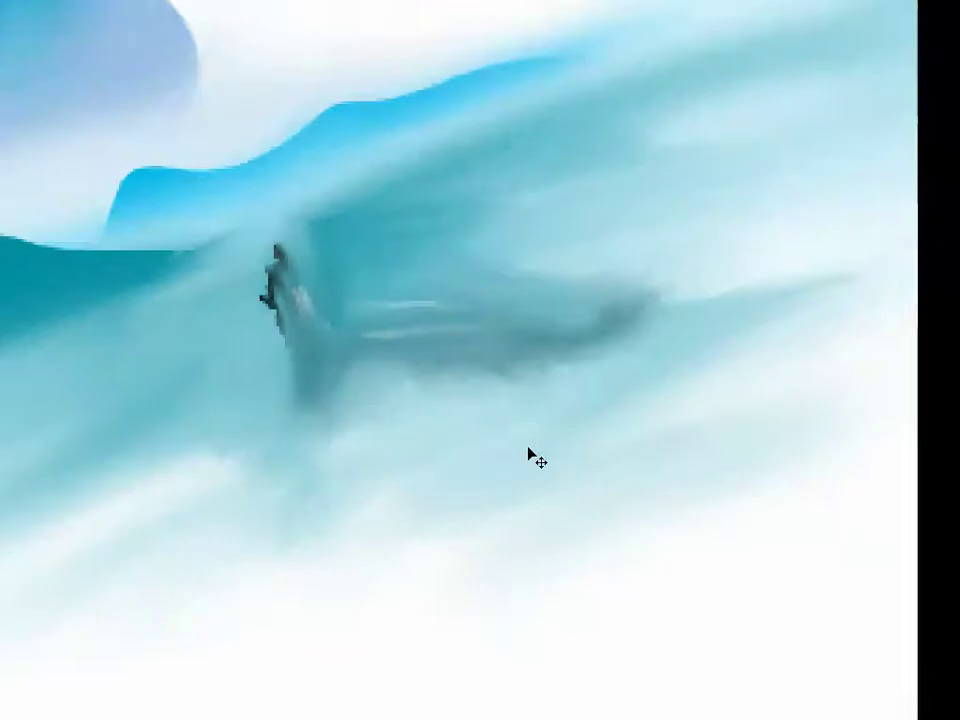
{"action": "key", "text": "f"}
{"action": "key", "text": "f"}
{"action": "key", "text": "f"}
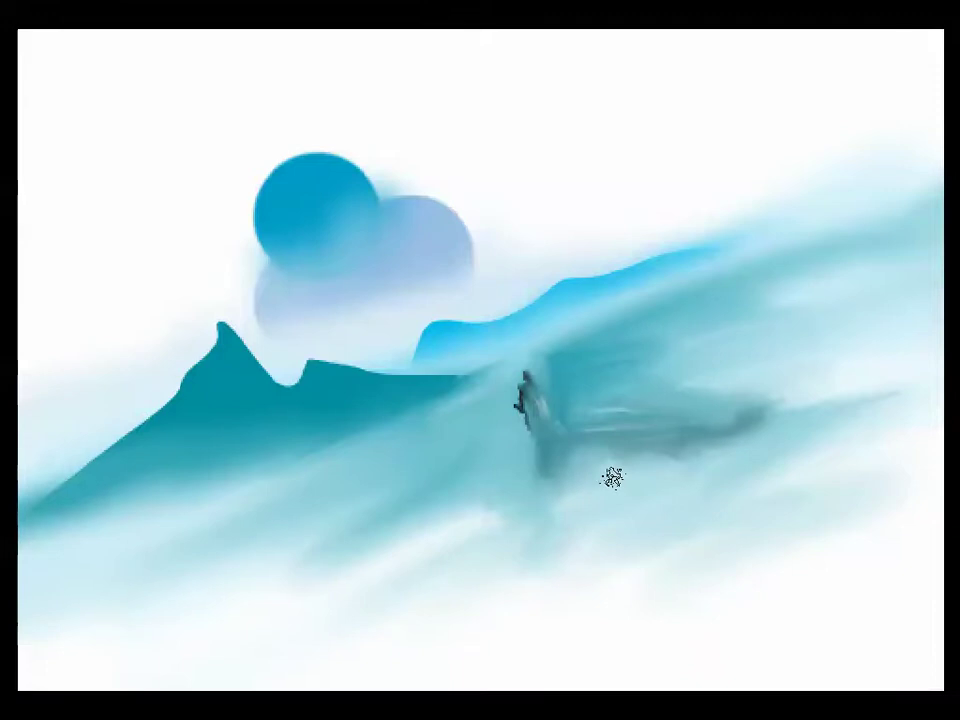
Step: Invert the painting's colours, examine the inverted version full screen from near and far, and invert them back
{"action": "key", "text": "ctrl+i"}
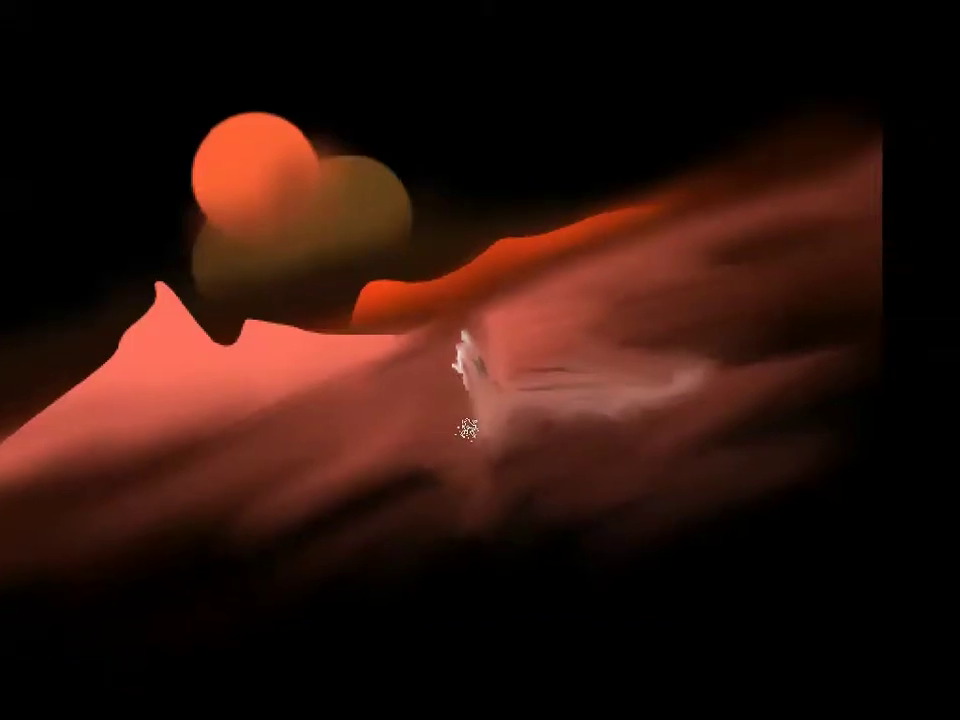
{"action": "key", "text": "f"}
{"action": "key", "text": "f"}
{"action": "key", "text": "f"}
{"action": "scroll", "coordinate": [463, 453], "scroll_direction": "down", "scroll_amount": 4}
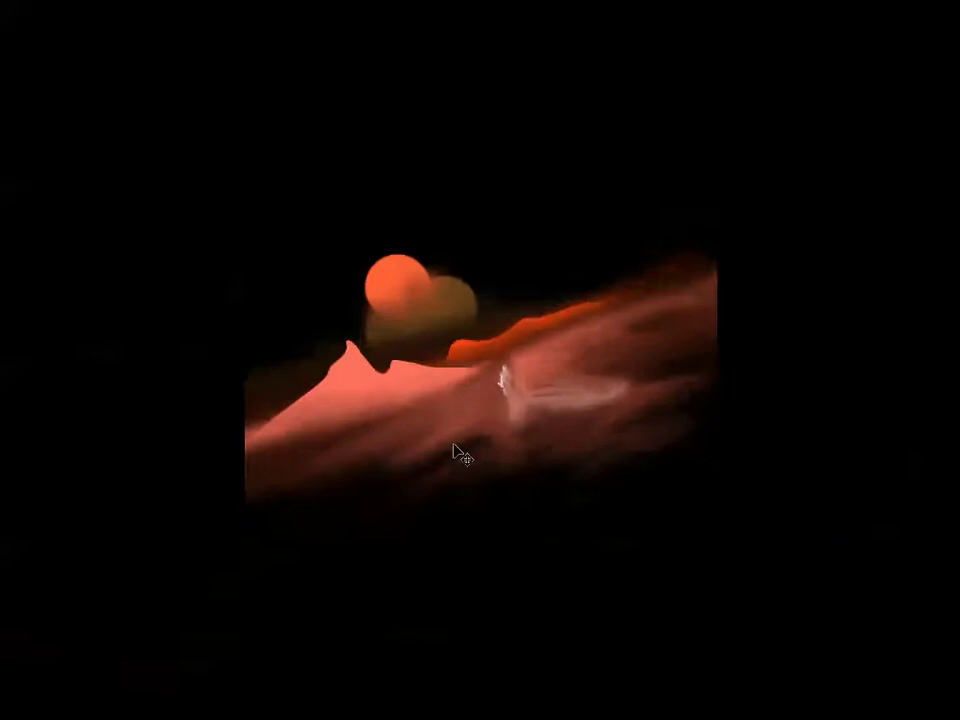
{"action": "scroll", "coordinate": [460, 457], "scroll_direction": "up", "scroll_amount": 5}
{"action": "scroll", "coordinate": [455, 452], "scroll_direction": "down", "scroll_amount": 2}
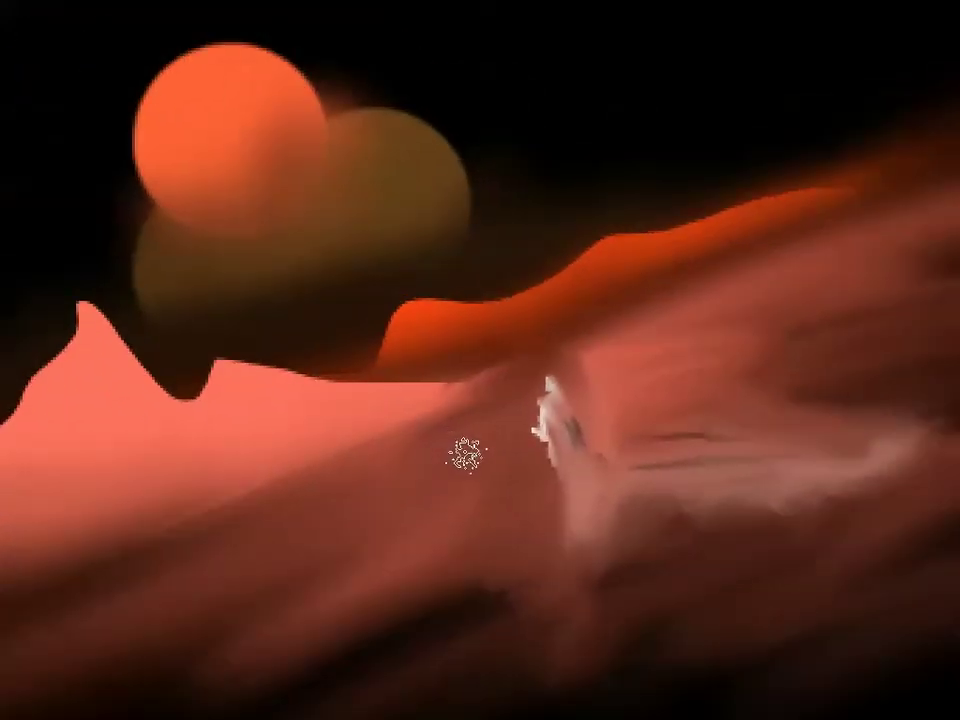
{"action": "key", "text": "ctrl+i"}
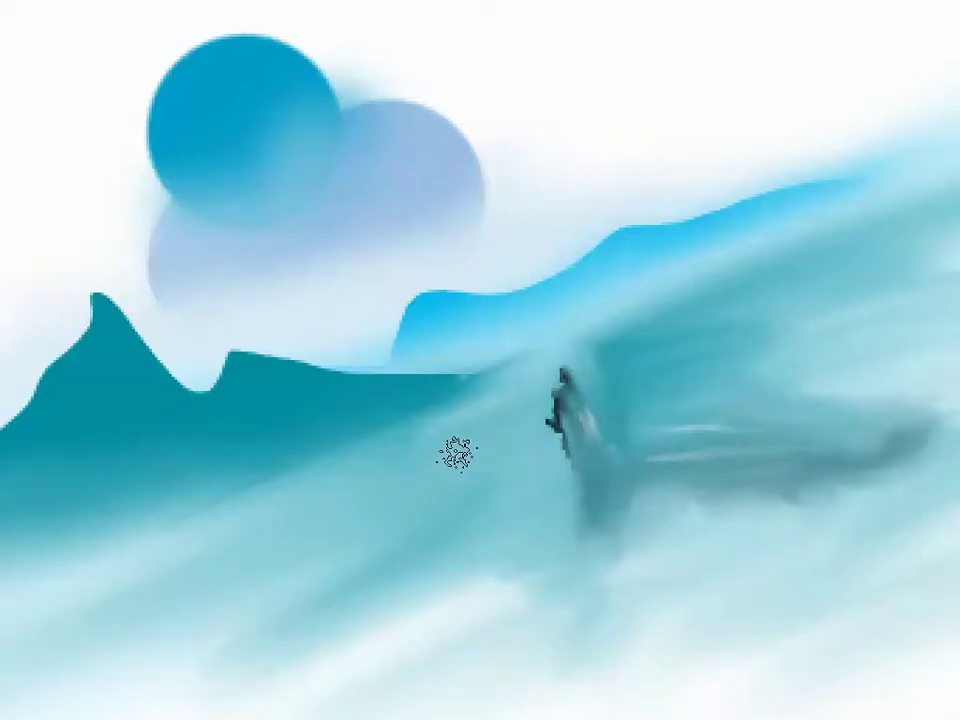
Step: Return to the standard screen view at 100% zoom and review the brush tool variants, keeping the Mixer Brush
{"action": "scroll", "coordinate": [457, 456], "scroll_direction": "down", "scroll_amount": 3}
{"action": "key", "text": "f"}
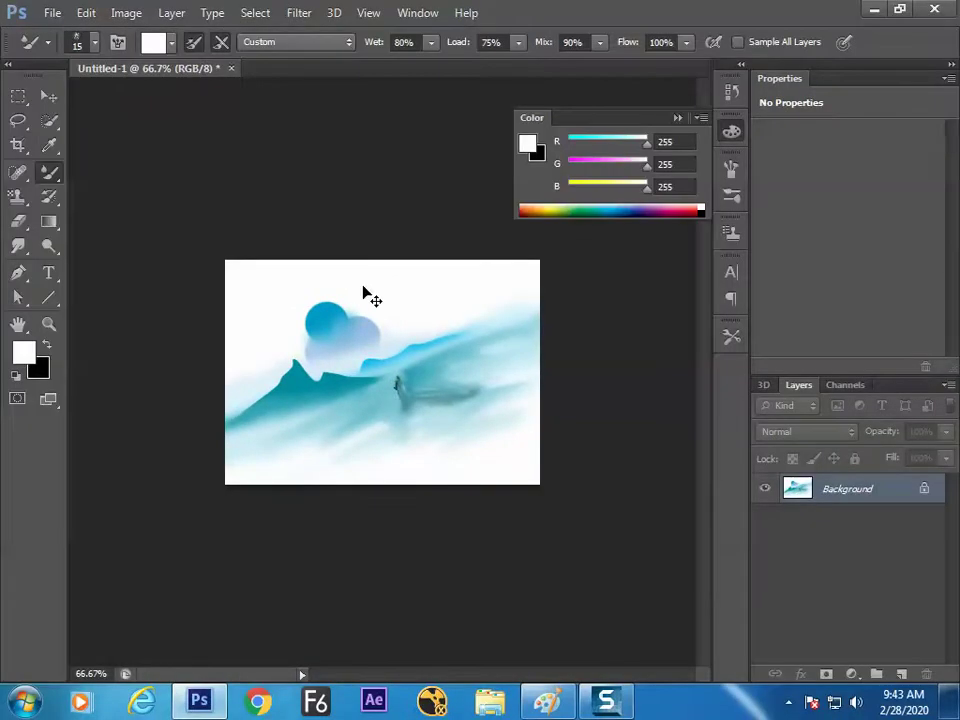
{"action": "key", "text": "ctrl+plus"}
{"action": "key", "text": "ctrl+plus"}
{"action": "key", "text": "ctrl+minus"}
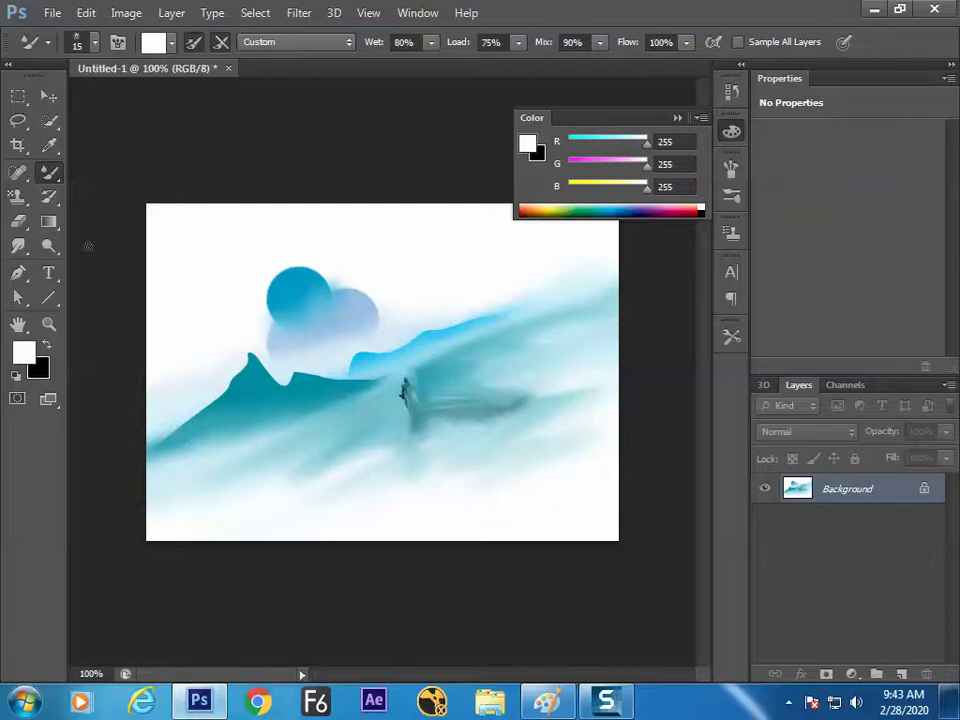
{"action": "left_click", "coordinate": [50, 172]}
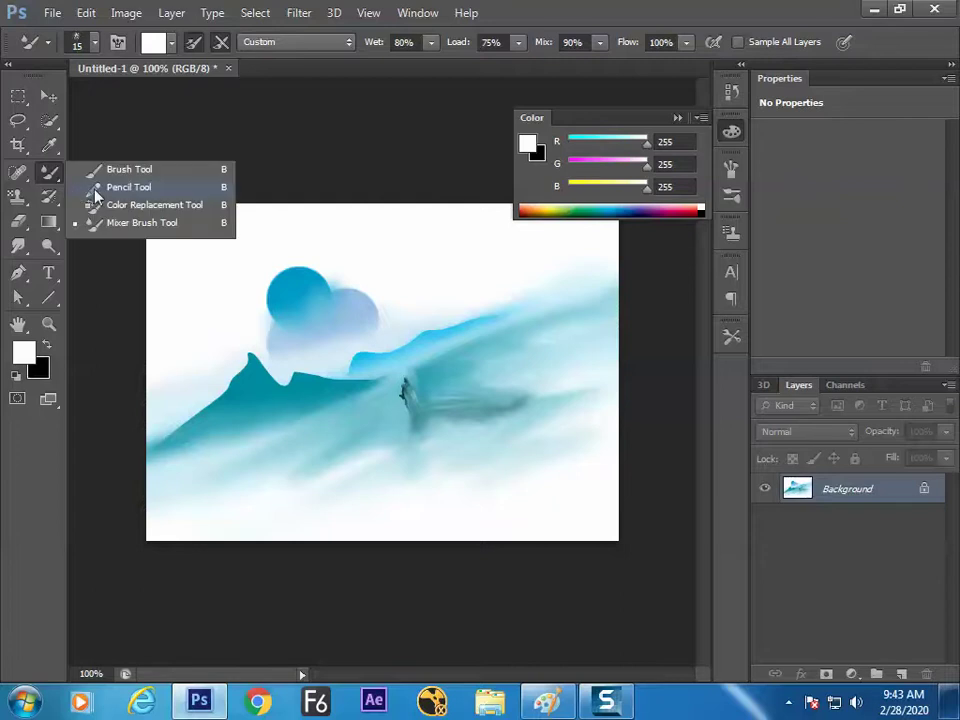
{"action": "left_click", "coordinate": [133, 228]}
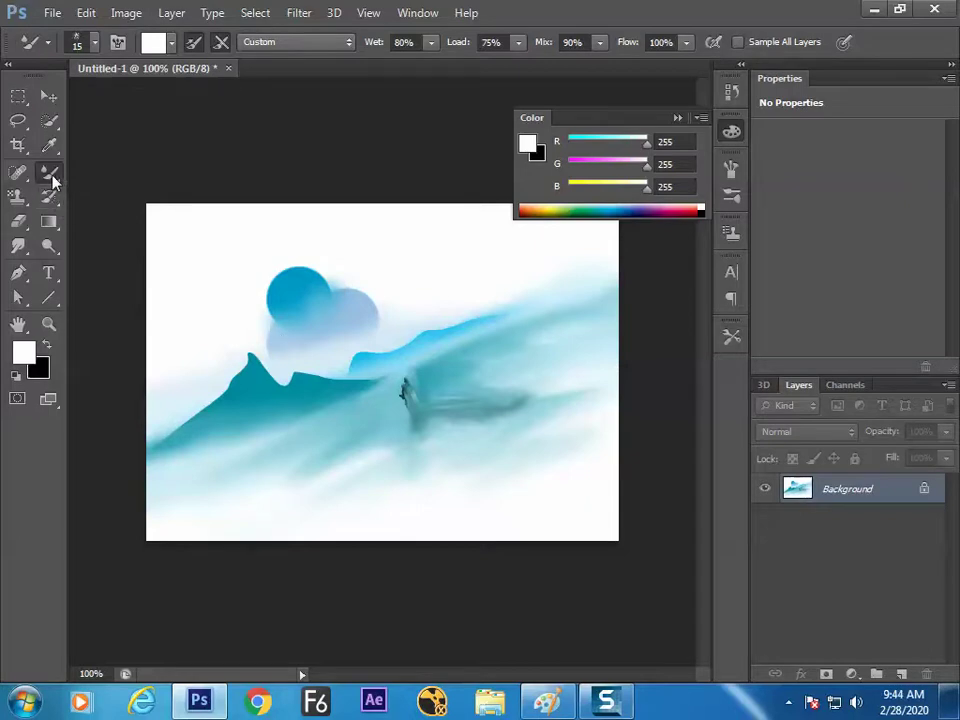
Step: Activate the Spot Healing Brush and open the 1940s photo of a woman and child from the Retouching_Tool folder on drive E
{"action": "left_click", "coordinate": [21, 175]}
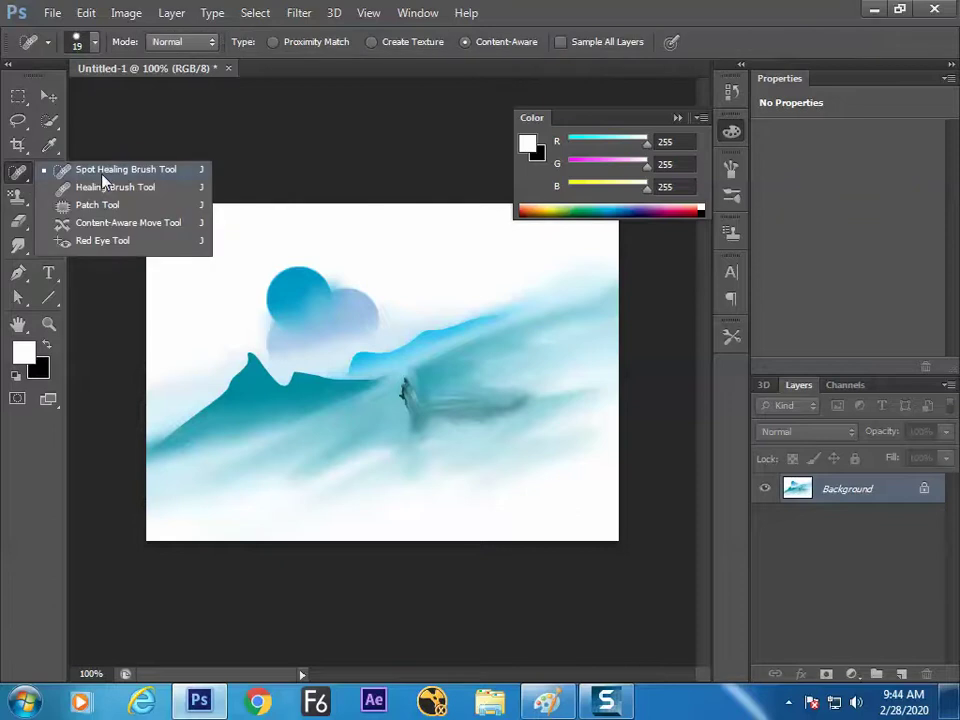
{"action": "left_click", "coordinate": [101, 172]}
{"action": "key", "text": "ctrl+o"}
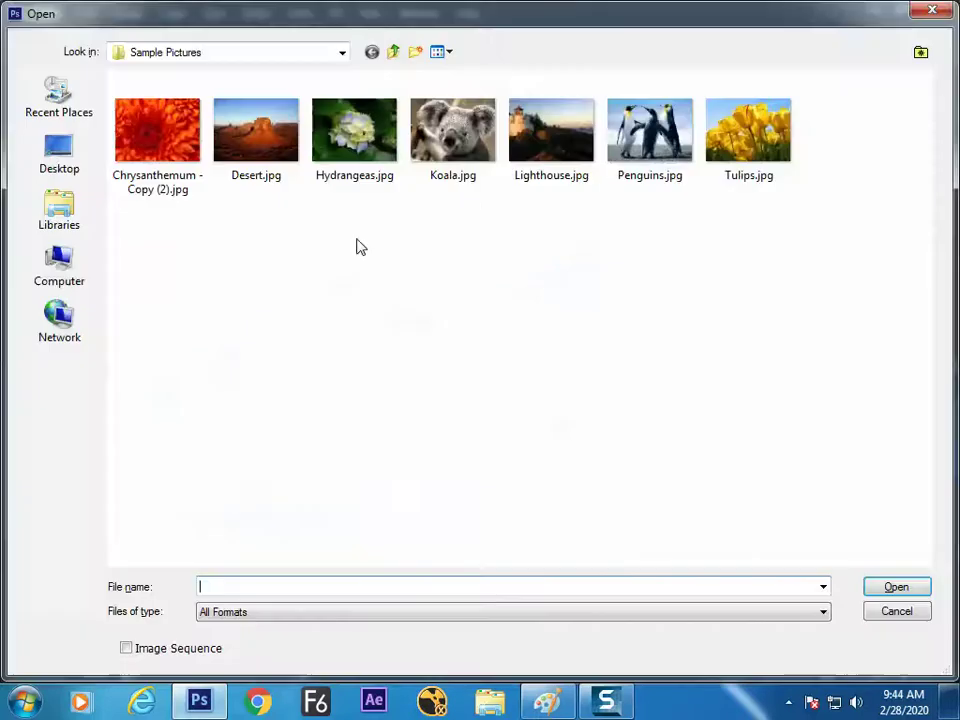
{"action": "left_click", "coordinate": [59, 262]}
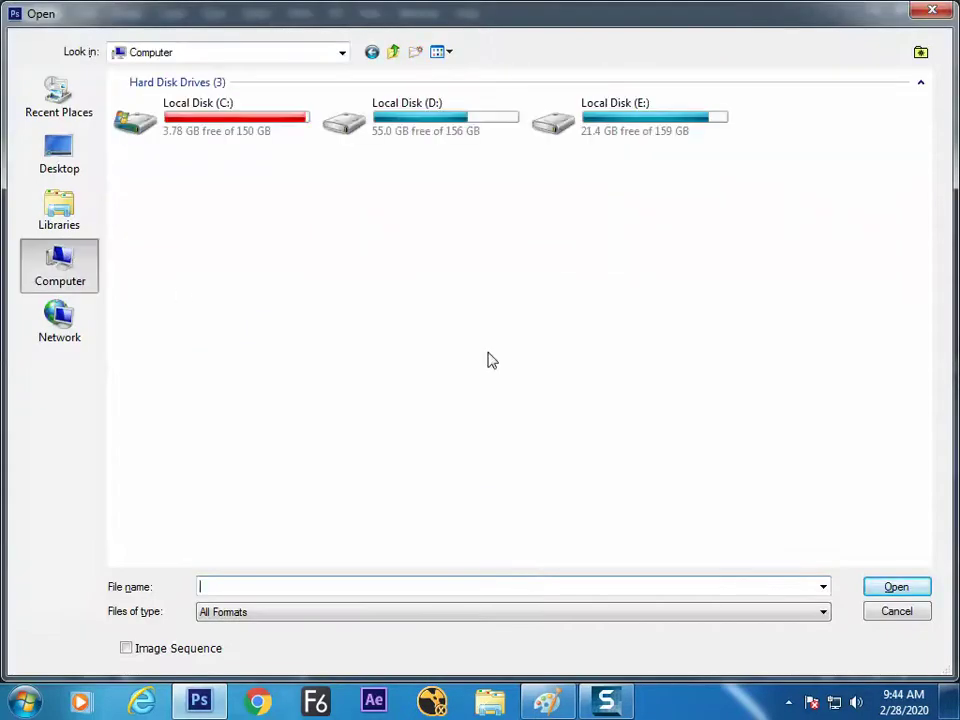
{"action": "double_click", "coordinate": [579, 150]}
{"action": "left_click", "coordinate": [194, 336]}
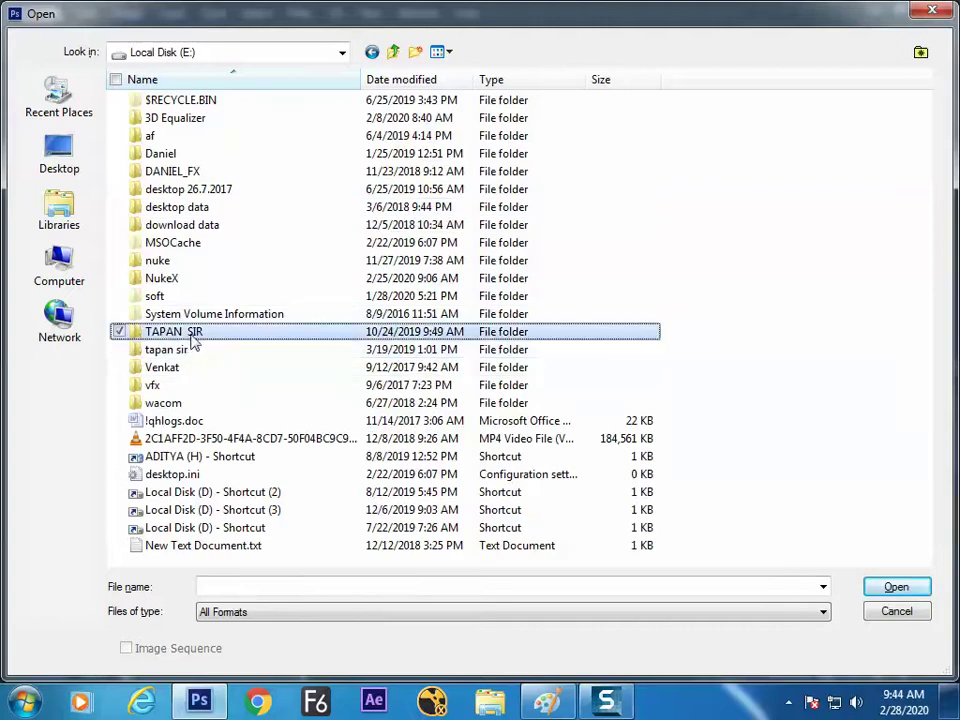
{"action": "double_click", "coordinate": [194, 336]}
{"action": "double_click", "coordinate": [190, 336]}
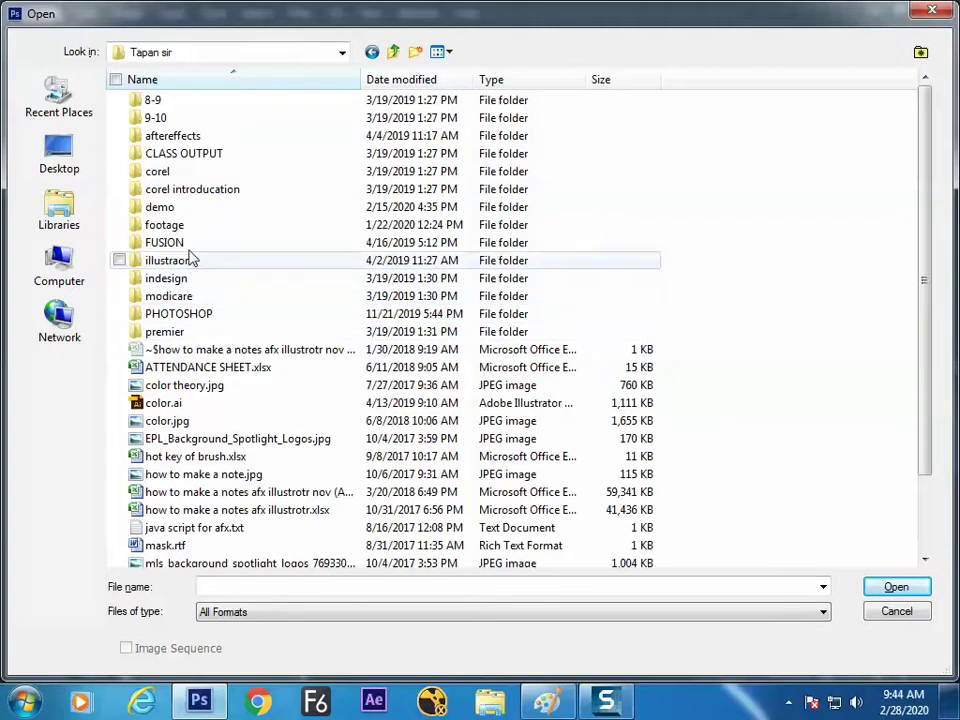
{"action": "key", "text": "BackSpace"}
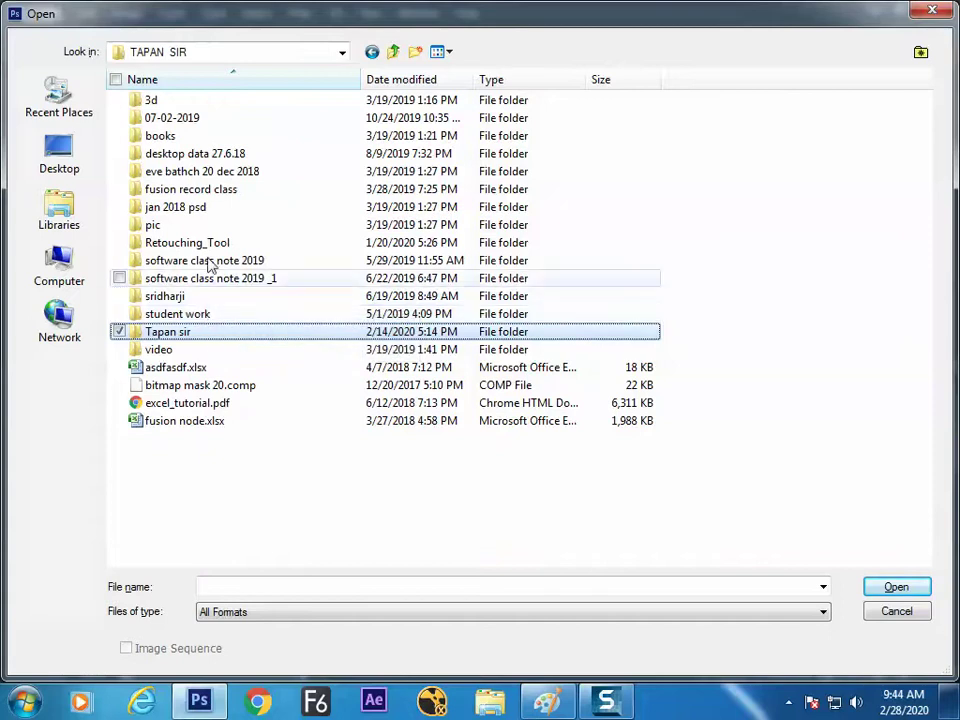
{"action": "double_click", "coordinate": [200, 244]}
{"action": "left_click", "coordinate": [567, 285]}
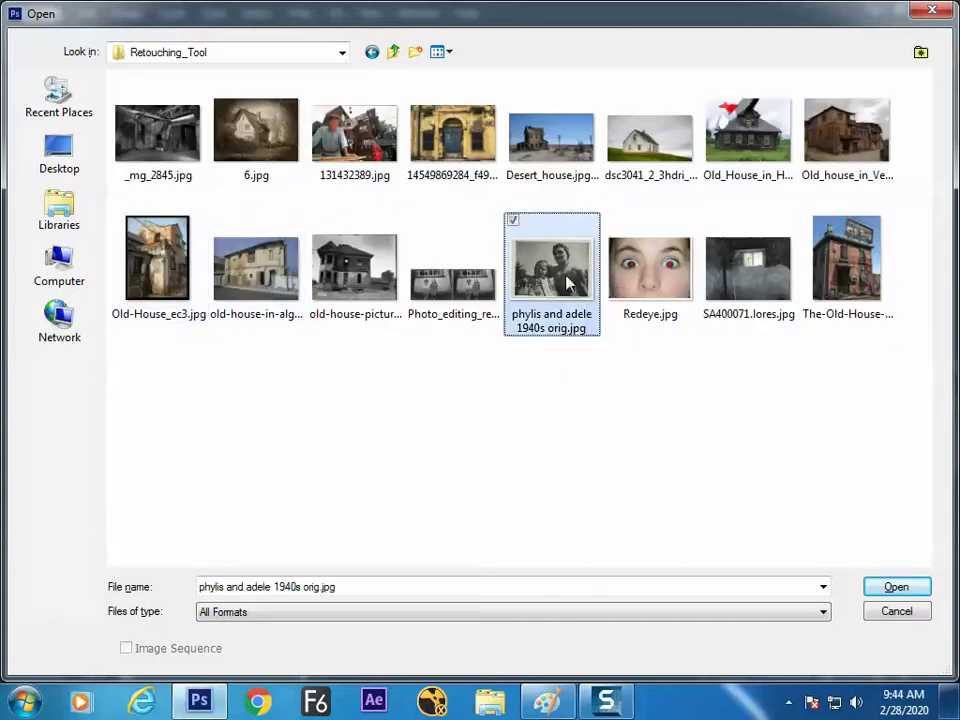
{"action": "double_click", "coordinate": [567, 285]}
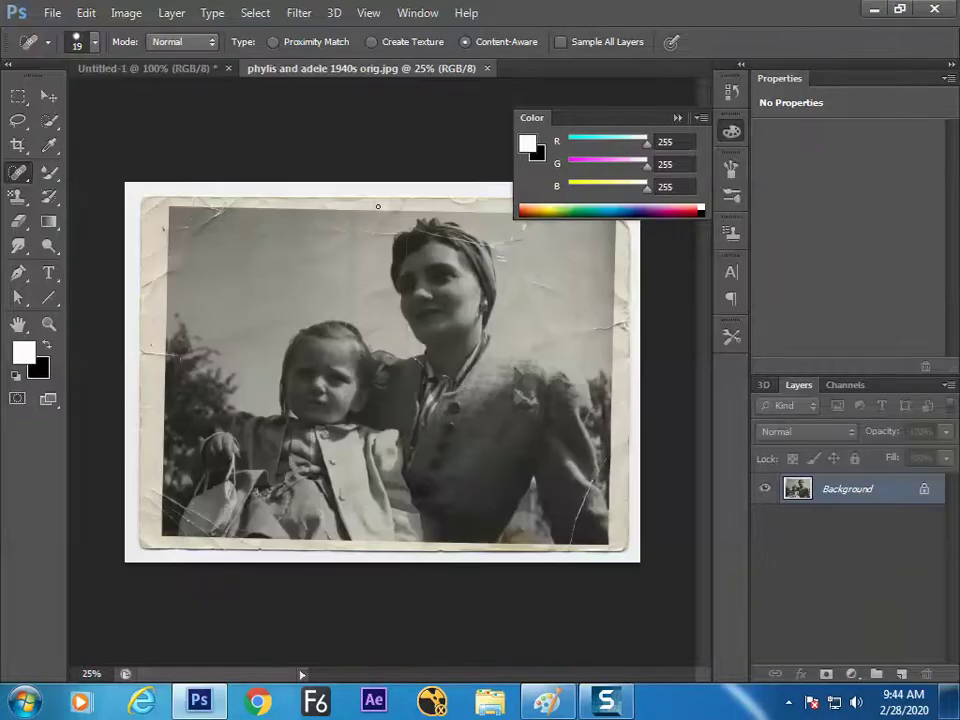
Step: Examine the old photo full screen, then close up around the creased upper-left corner of its border
{"action": "key", "text": "f"}
{"action": "key", "text": "f"}
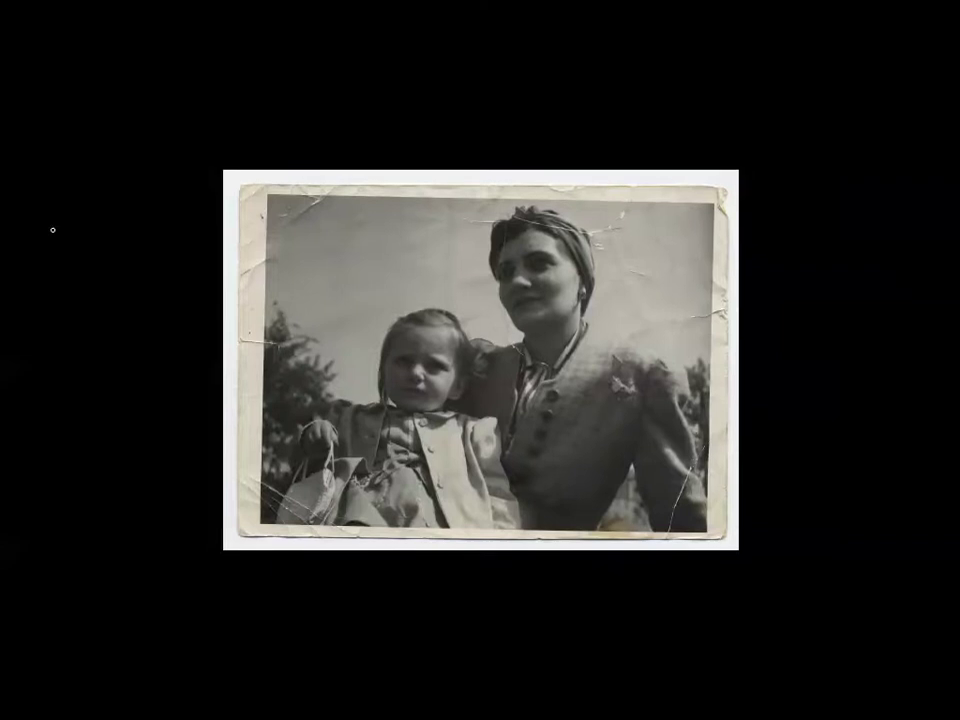
{"action": "key", "text": "ctrl+plus"}
{"action": "left_click_drag", "start_coordinate": [229, 236], "coordinate": [257, 285]}
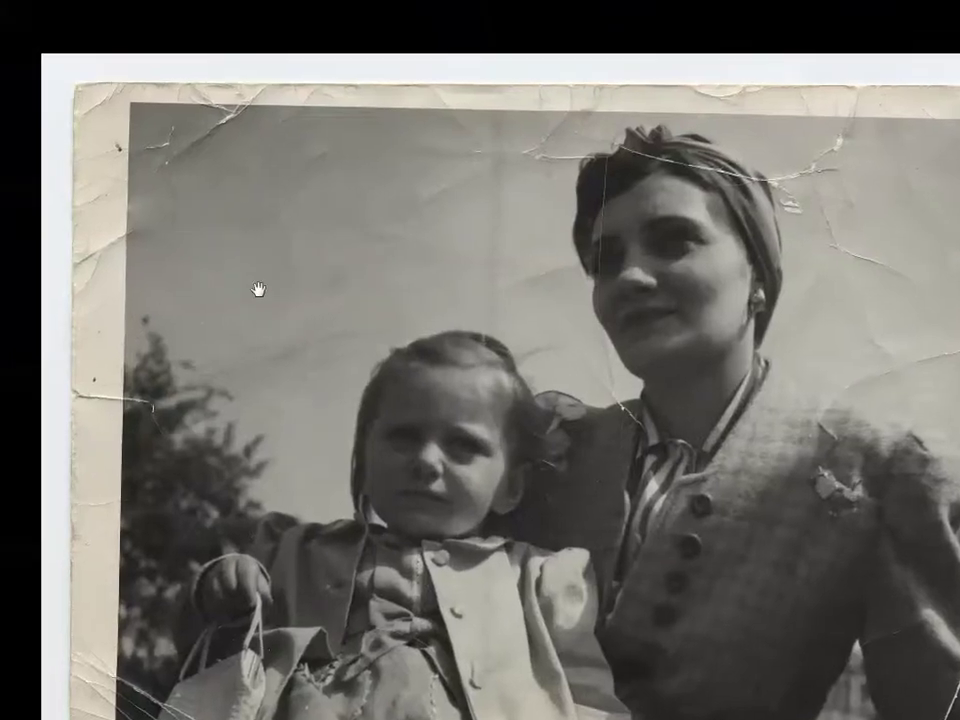
{"action": "key", "text": "ctrl+plus"}
{"action": "key", "text": "ctrl+minus"}
{"action": "left_click_drag", "start_coordinate": [189, 178], "coordinate": [315, 279]}
{"action": "key", "text": "f"}
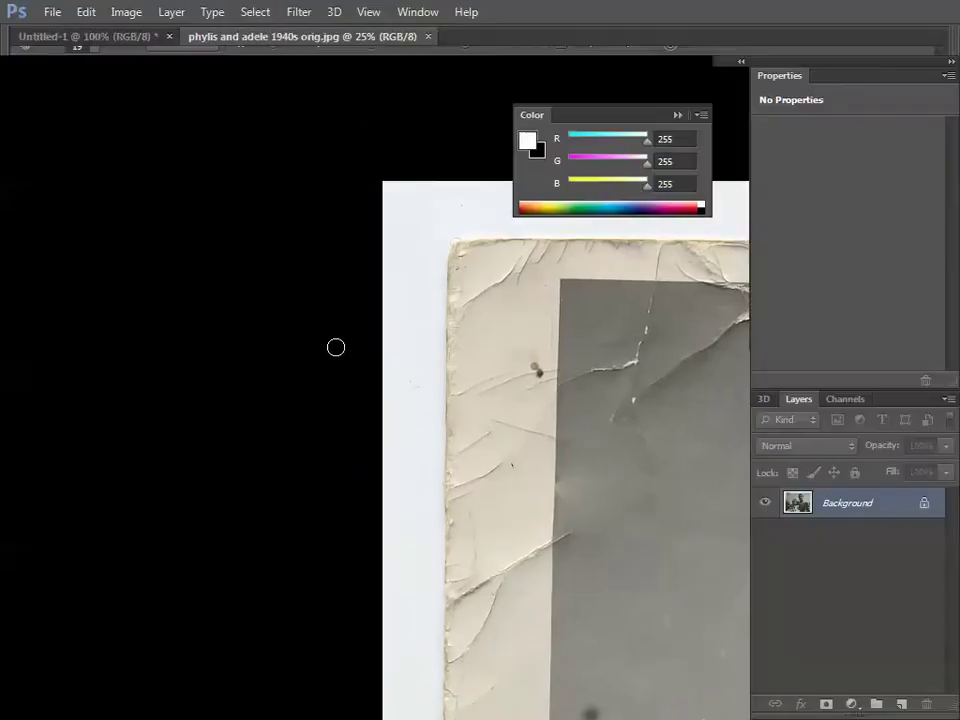
Step: Choose the Spot Healing Brush in Content-Aware mode and reduce its size to 7 for the specks in the grey sky
{"action": "right_click", "coordinate": [19, 169]}
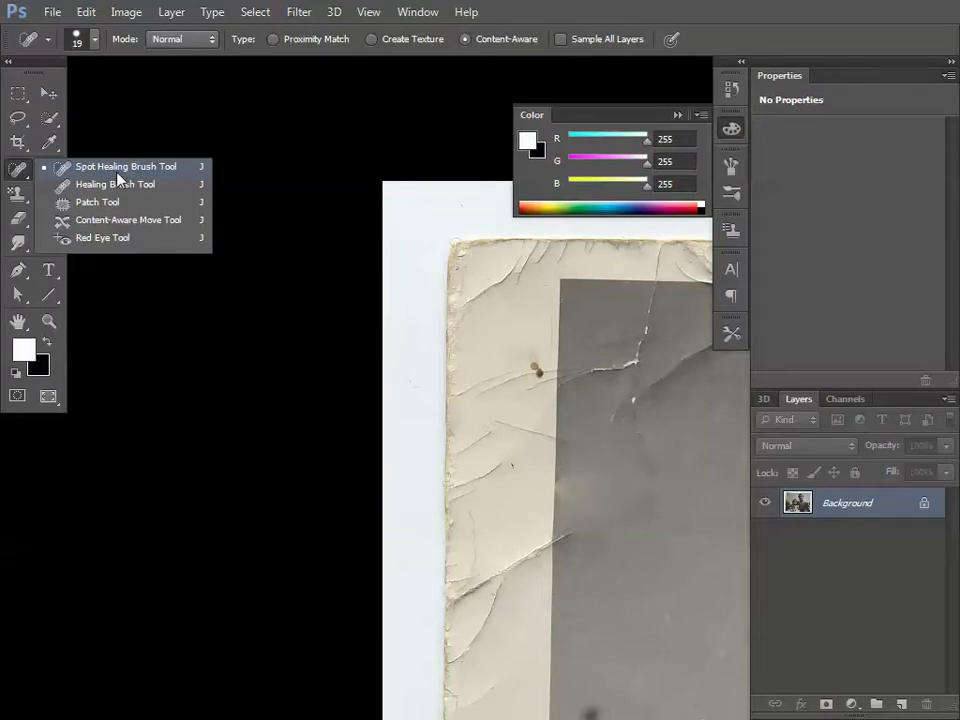
{"action": "left_click", "coordinate": [117, 172]}
{"action": "key", "text": "f"}
{"action": "left_click_drag", "start_coordinate": [584, 390], "coordinate": [385, 343]}
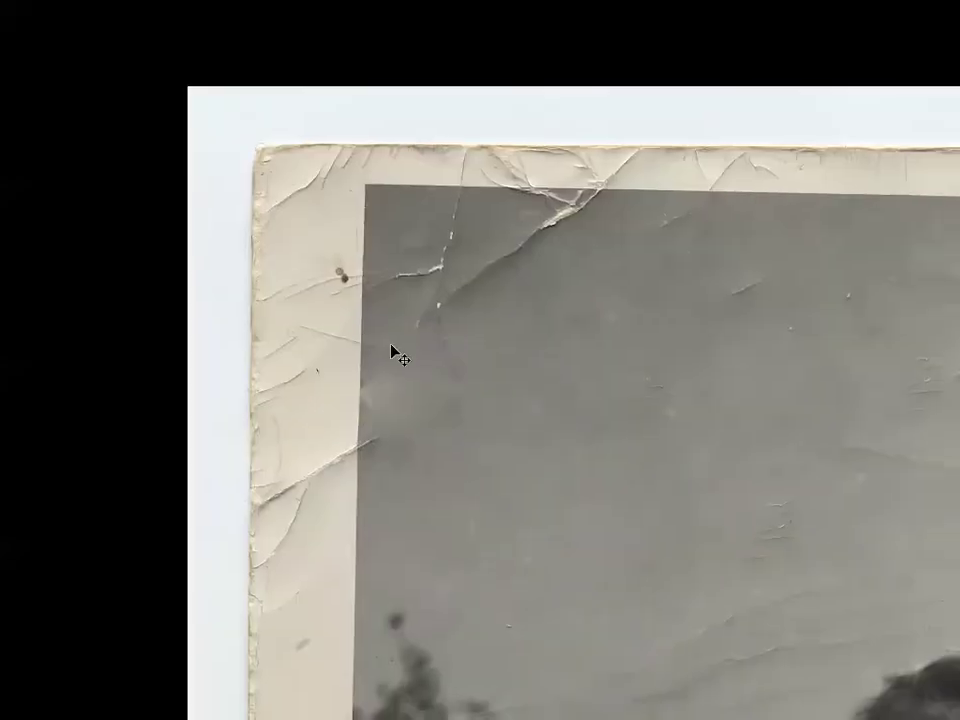
{"action": "scroll", "coordinate": [398, 355], "scroll_direction": "up", "scroll_amount": 5}
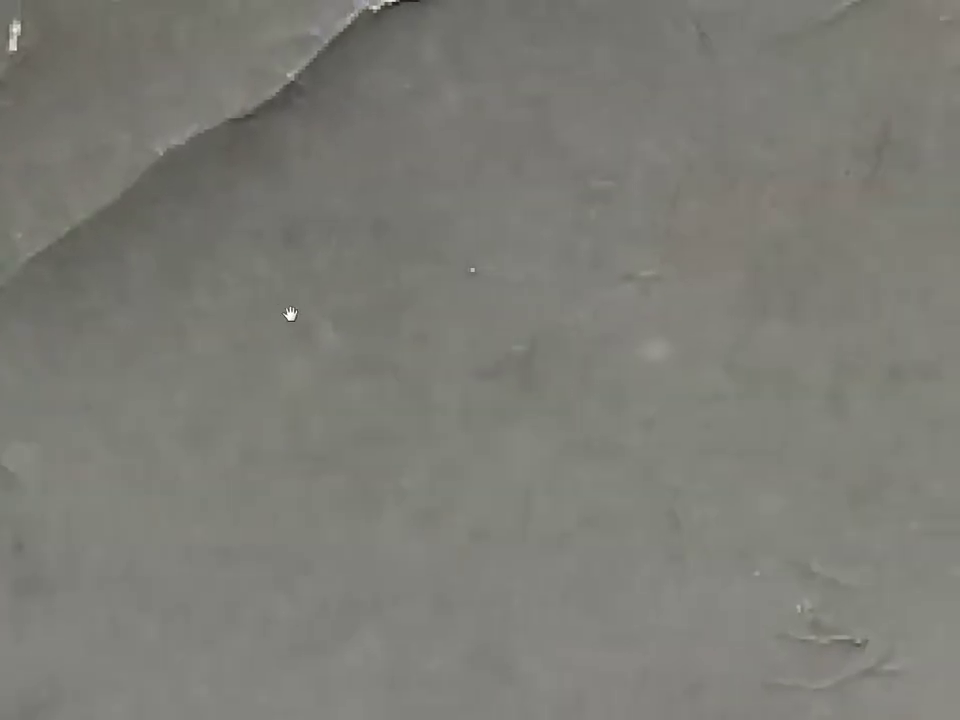
{"action": "key", "text": "bracketleft"}
{"action": "key", "text": "bracketleft"}
{"action": "key", "text": "bracketleft"}
{"action": "key", "text": "bracketleft"}
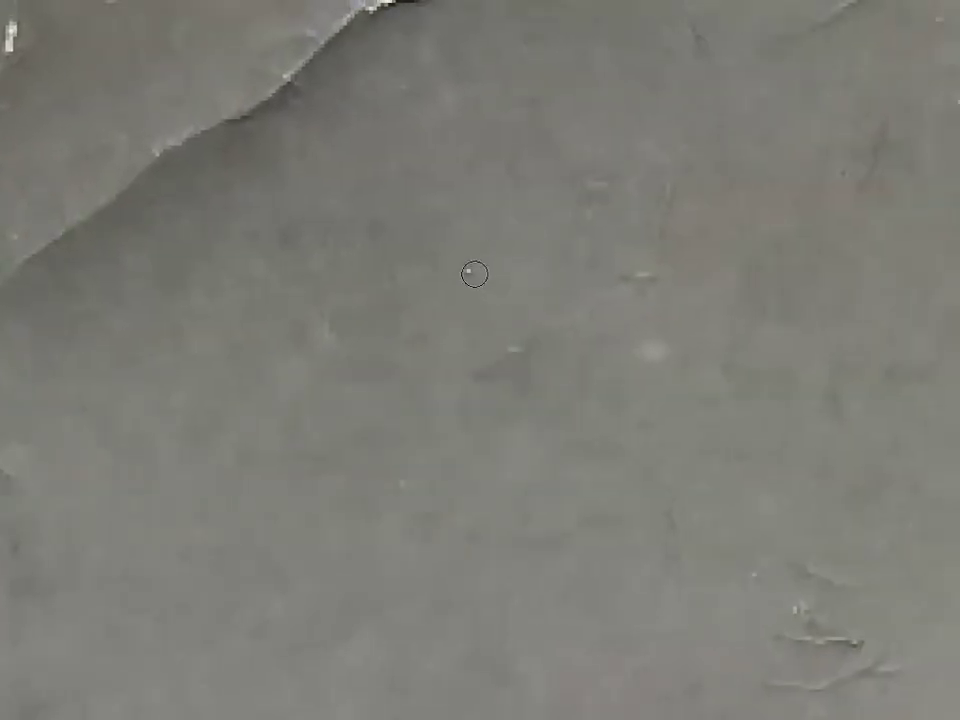
{"action": "key", "text": "f"}
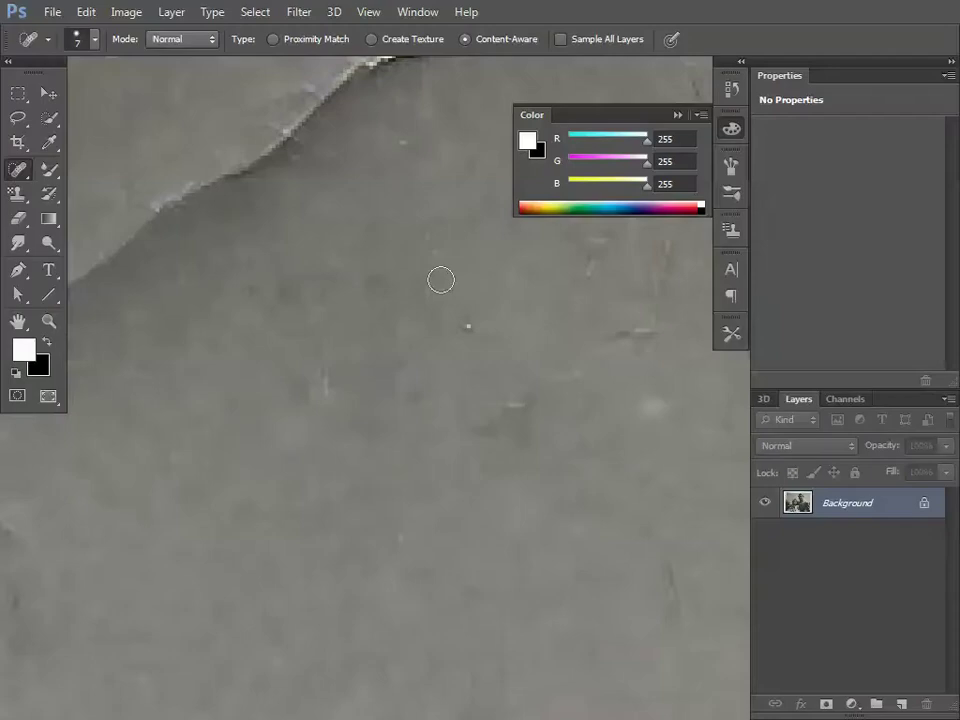
{"action": "right_click", "coordinate": [18, 171]}
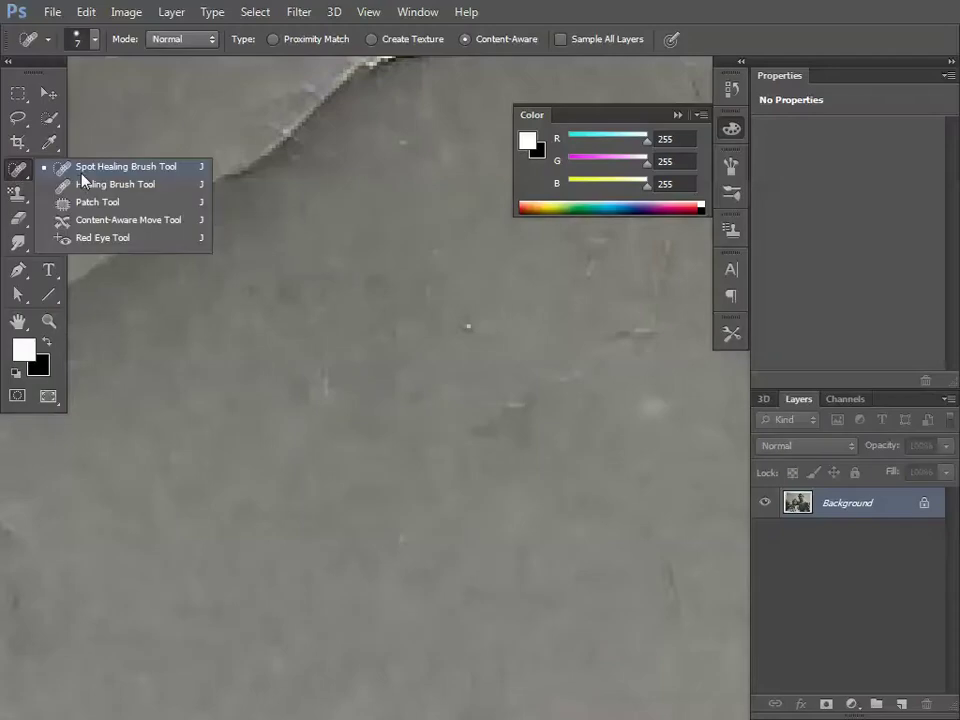
{"action": "left_click", "coordinate": [205, 170]}
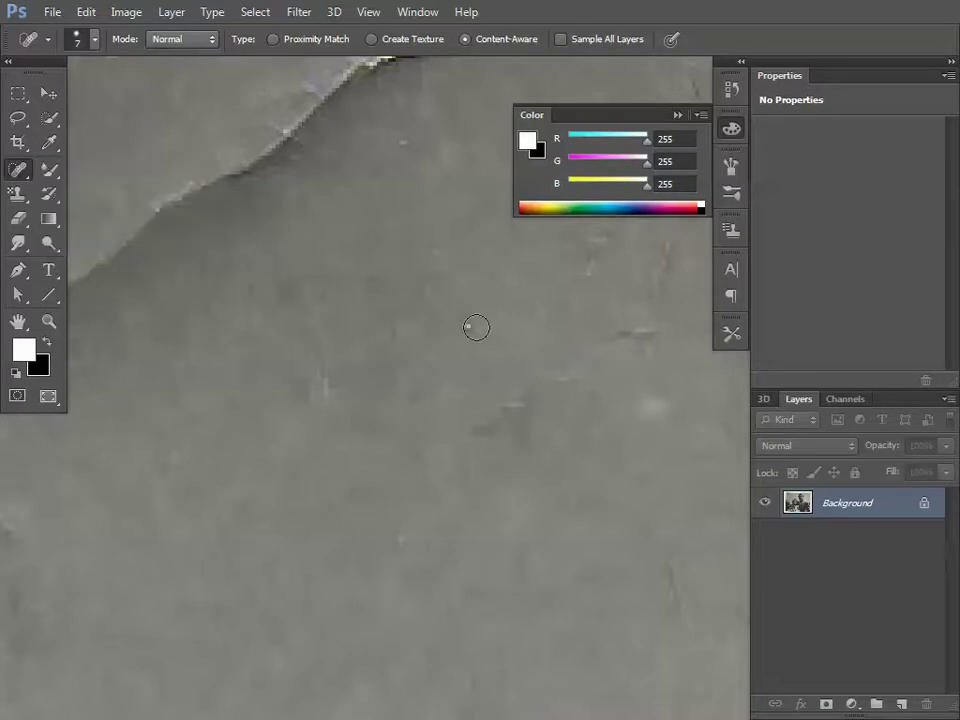
Step: Remove the small white specks and short scratches from the grey sky with the Spot Healing Brush in full-screen view
{"action": "key", "text": "f"}
{"action": "key", "text": "f"}
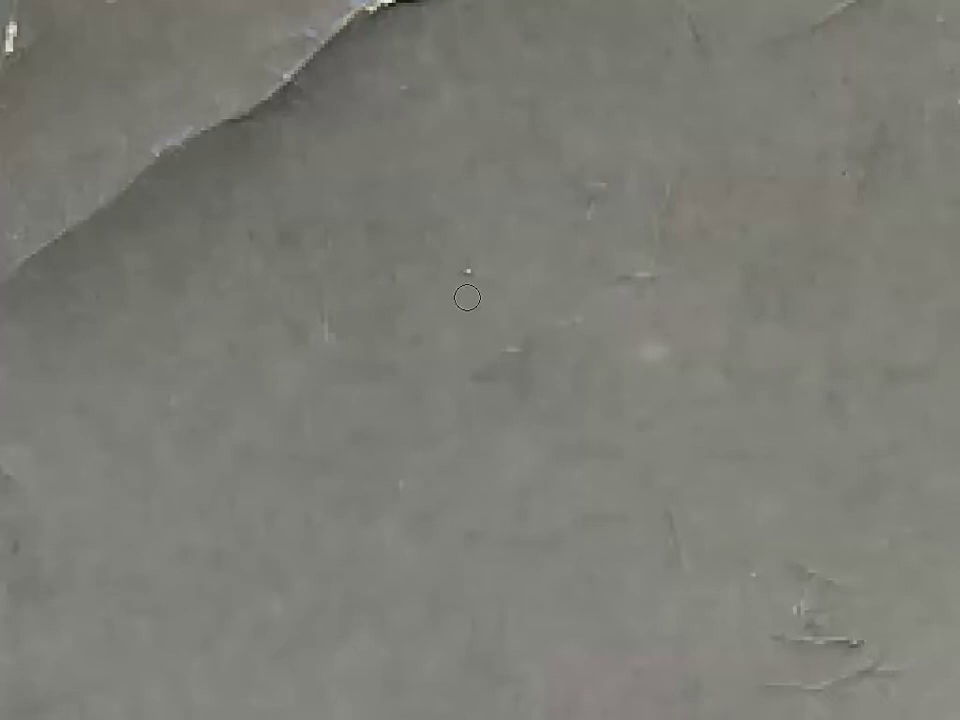
{"action": "scroll", "coordinate": [463, 308], "scroll_direction": "up", "scroll_amount": 4}
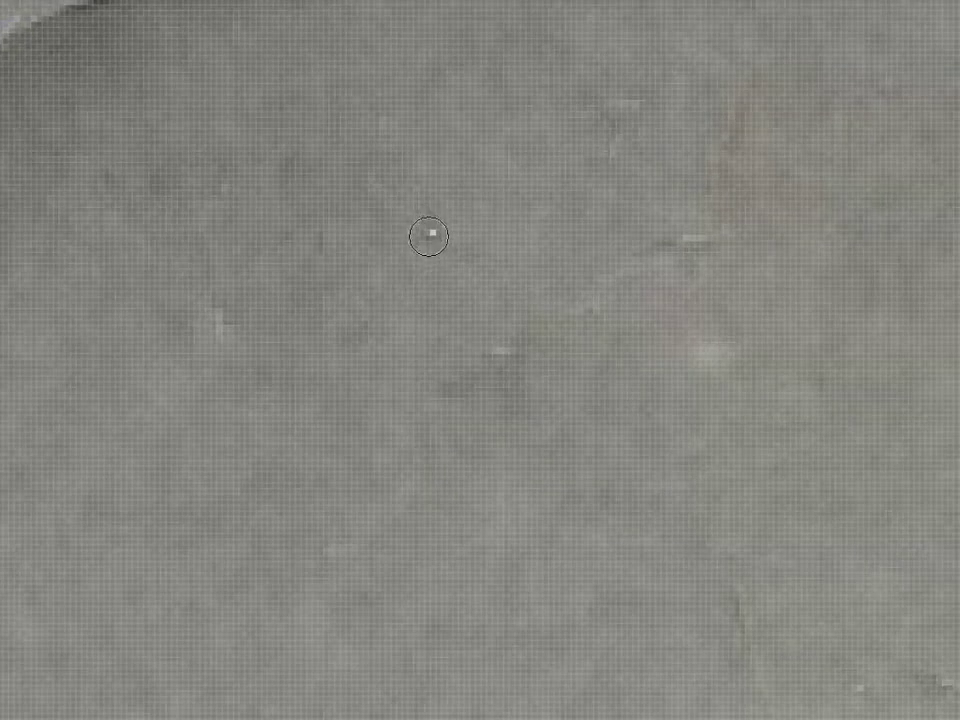
{"action": "left_click_drag", "start_coordinate": [432, 233], "coordinate": [431, 234]}
{"action": "key", "text": "m"}
{"action": "key", "text": "j"}
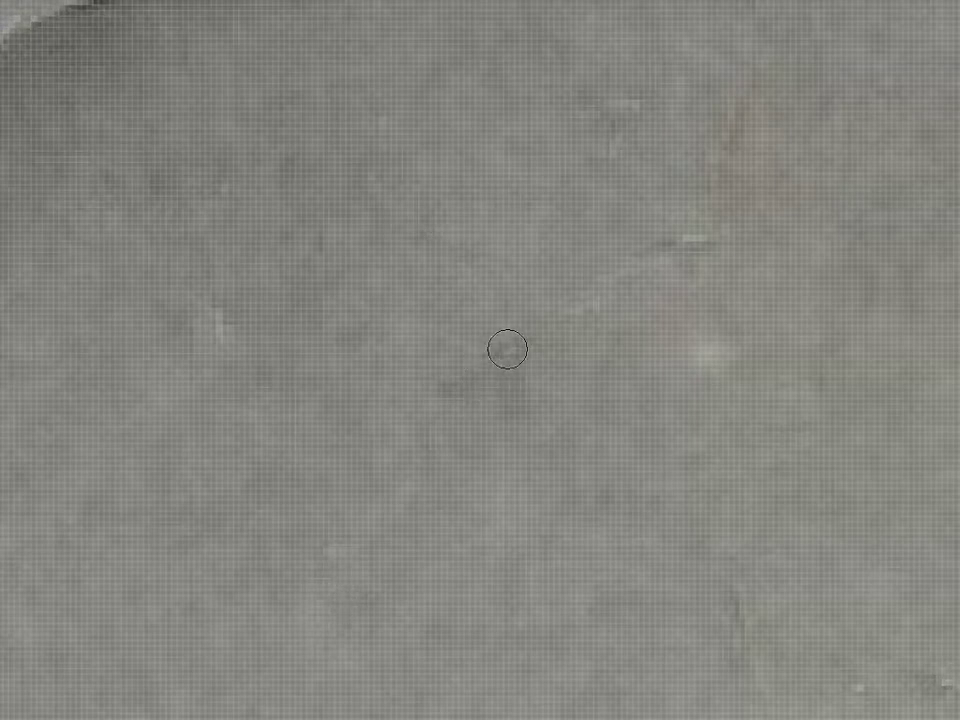
{"action": "left_click_drag", "start_coordinate": [505, 349], "coordinate": [511, 353]}
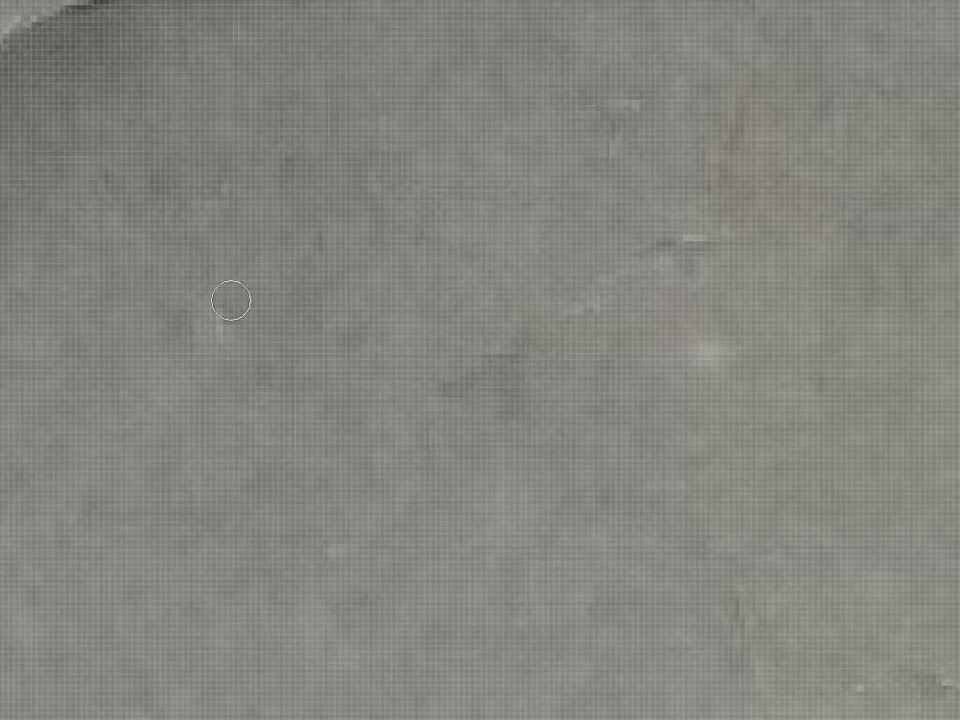
{"action": "left_click_drag", "start_coordinate": [216, 314], "coordinate": [221, 342]}
{"action": "left_click", "coordinate": [328, 555]}
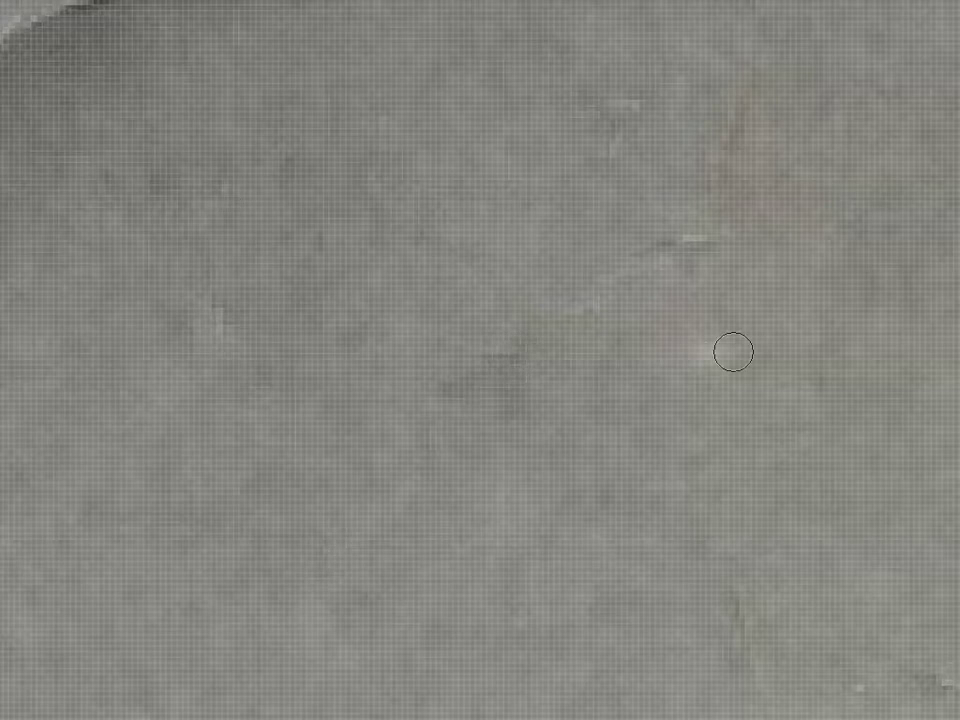
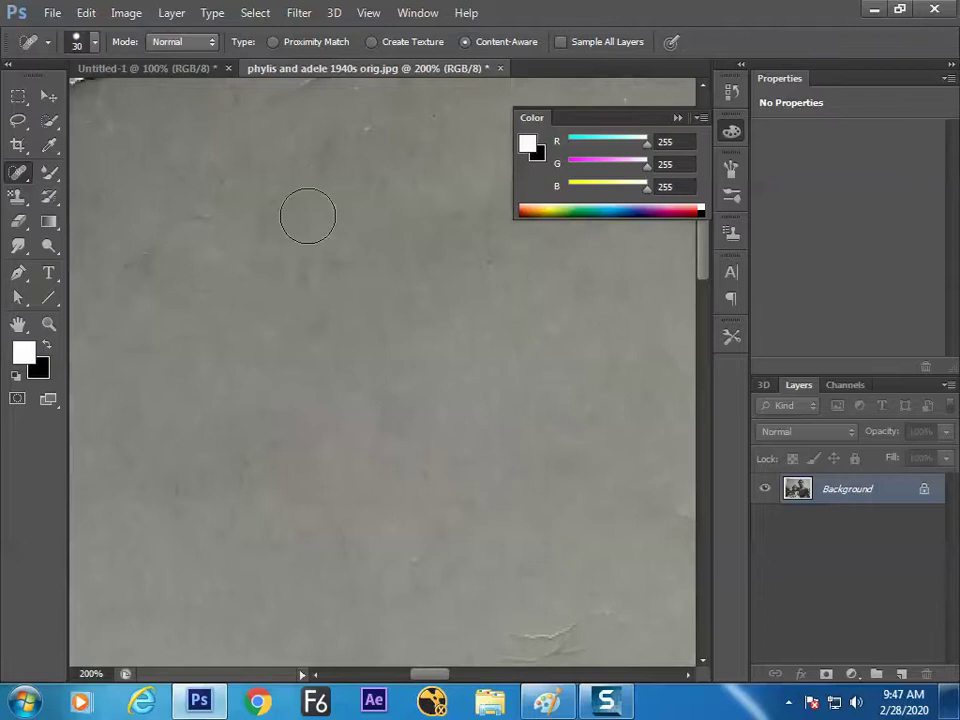
Step: Switch from the Spot Healing Brush to the Healing Brush for the cracked area at the photo's upper border
{"action": "scroll", "coordinate": [381, 381], "scroll_direction": "up", "scroll_amount": 5}
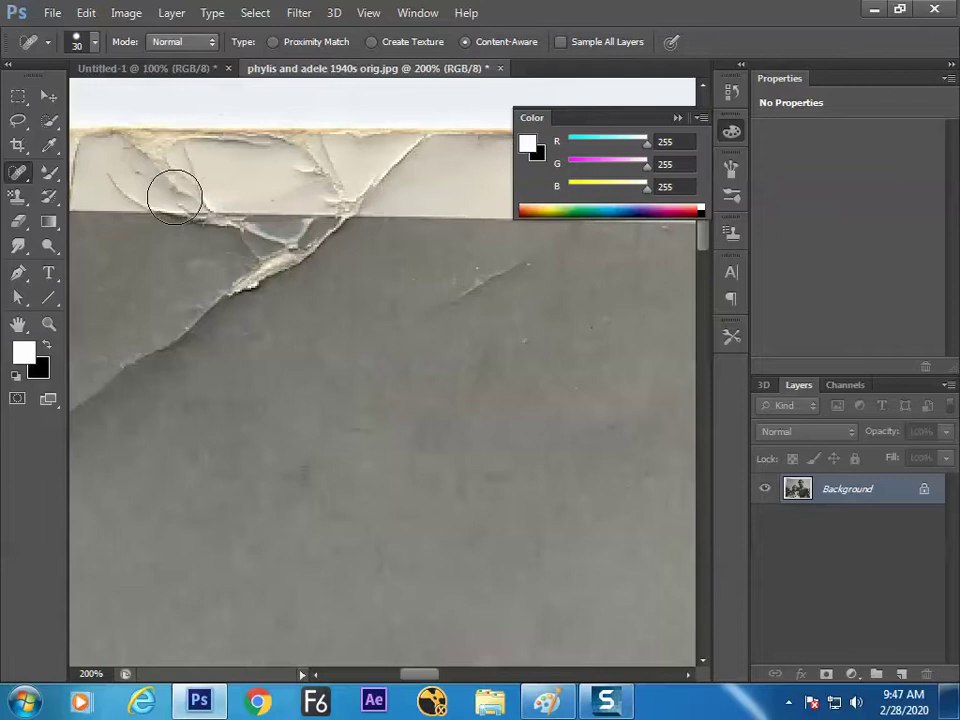
{"action": "right_click", "coordinate": [20, 177]}
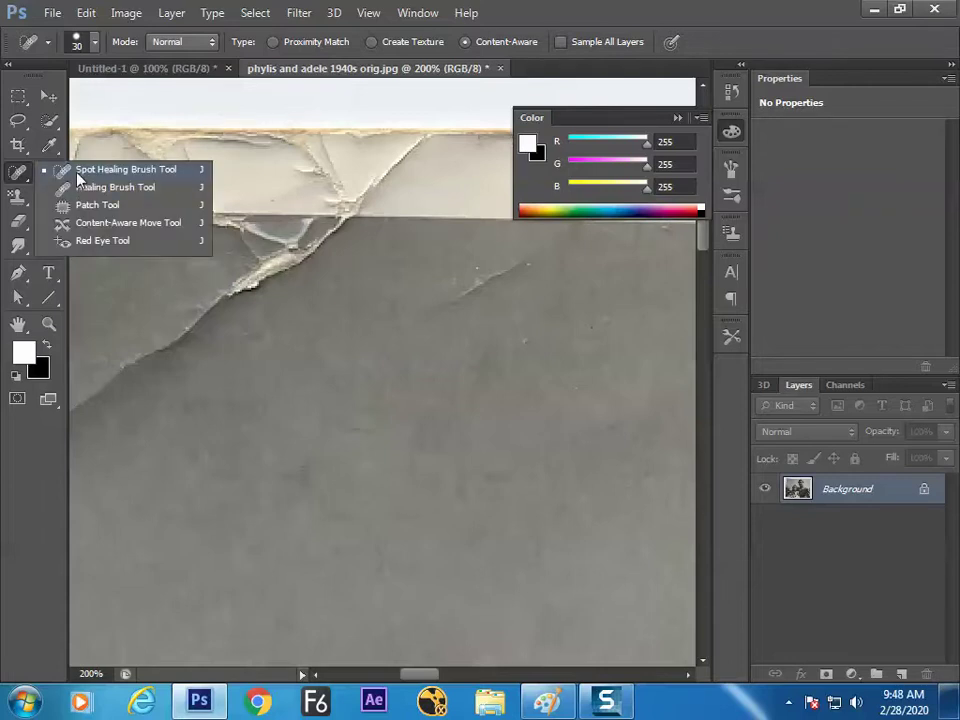
{"action": "left_click", "coordinate": [80, 171]}
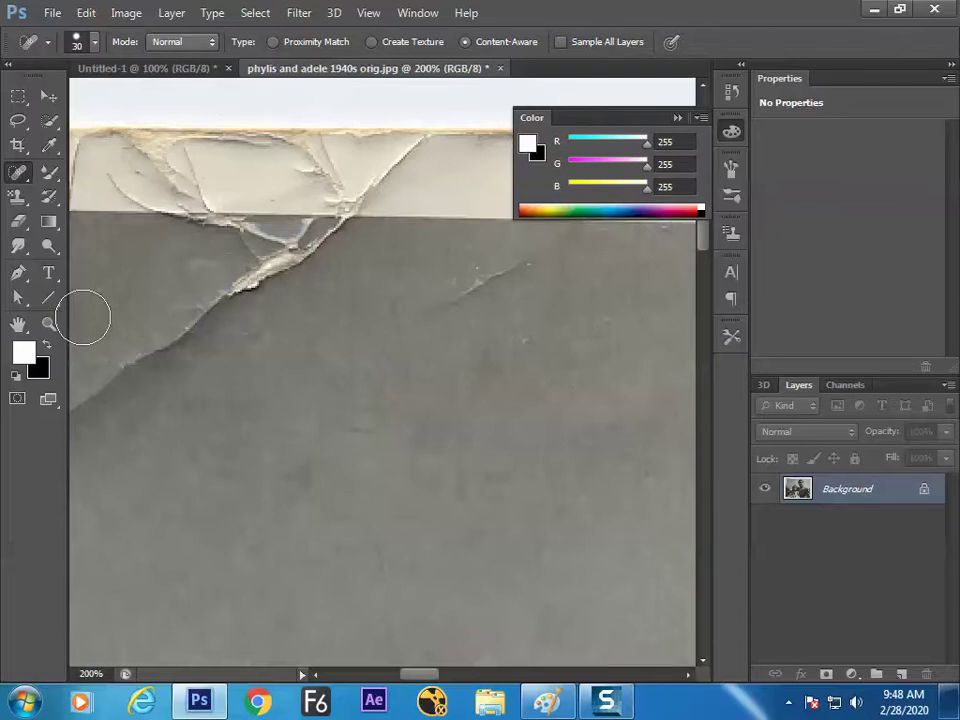
{"action": "right_click", "coordinate": [18, 171]}
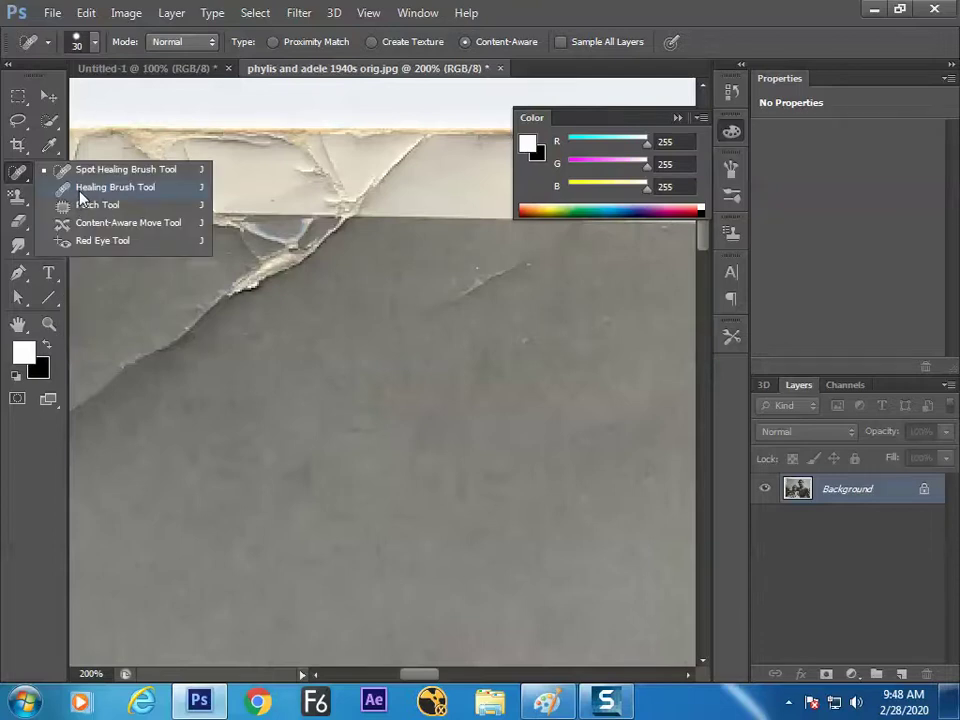
{"action": "left_click", "coordinate": [81, 189]}
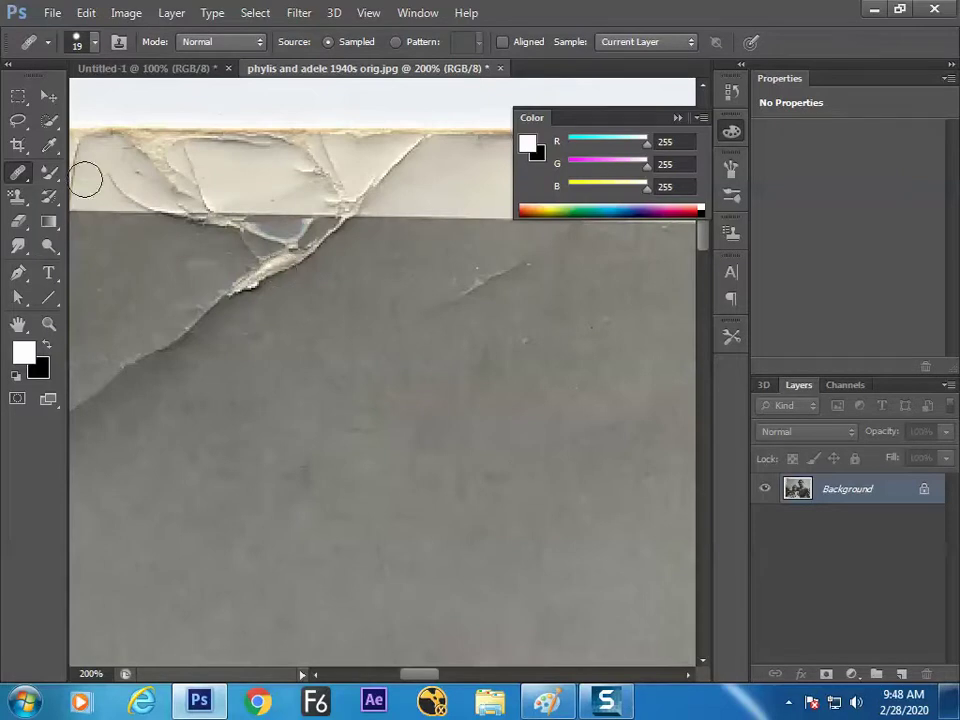
Step: Retouch the crack in the cream upper border with the Healing Brush at size 19 and review the healing tool variants
{"action": "right_click", "coordinate": [17, 178]}
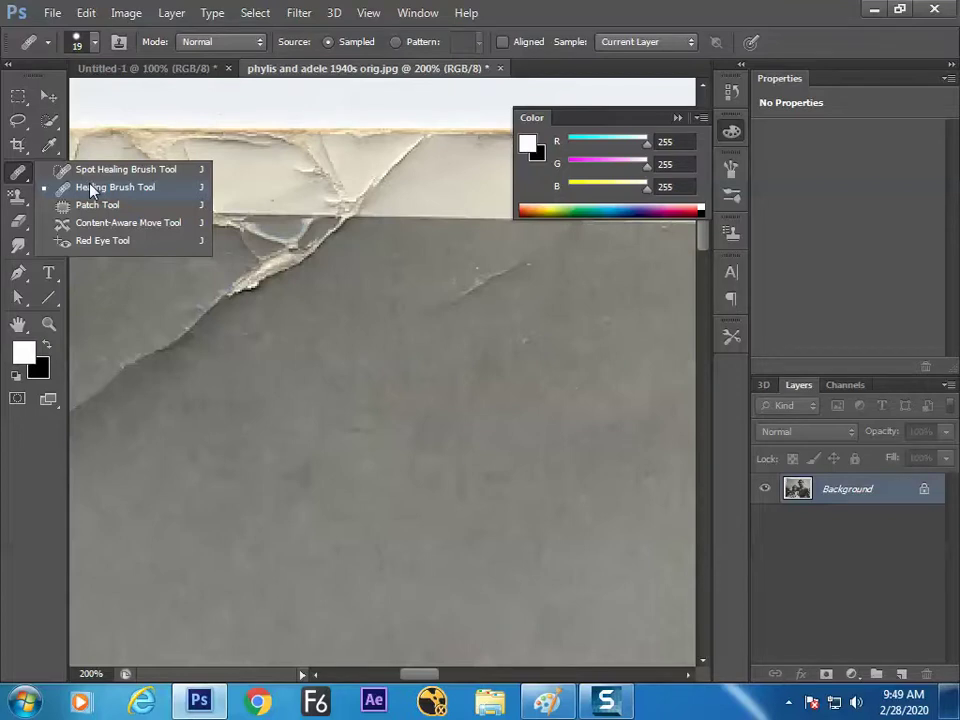
{"action": "left_click", "coordinate": [91, 186]}
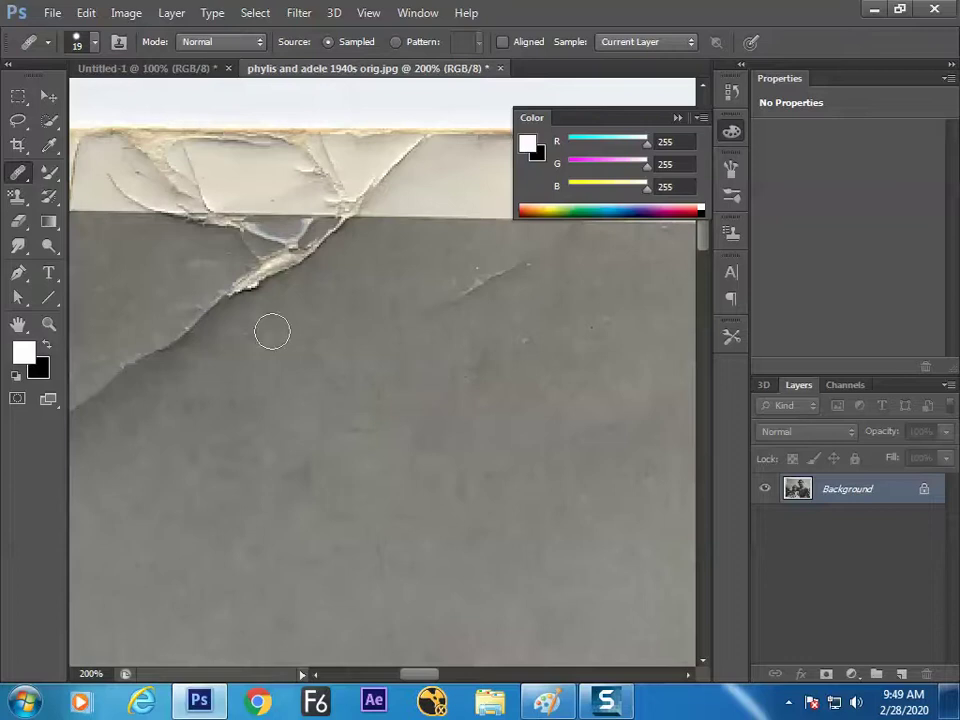
{"action": "right_click", "coordinate": [18, 172]}
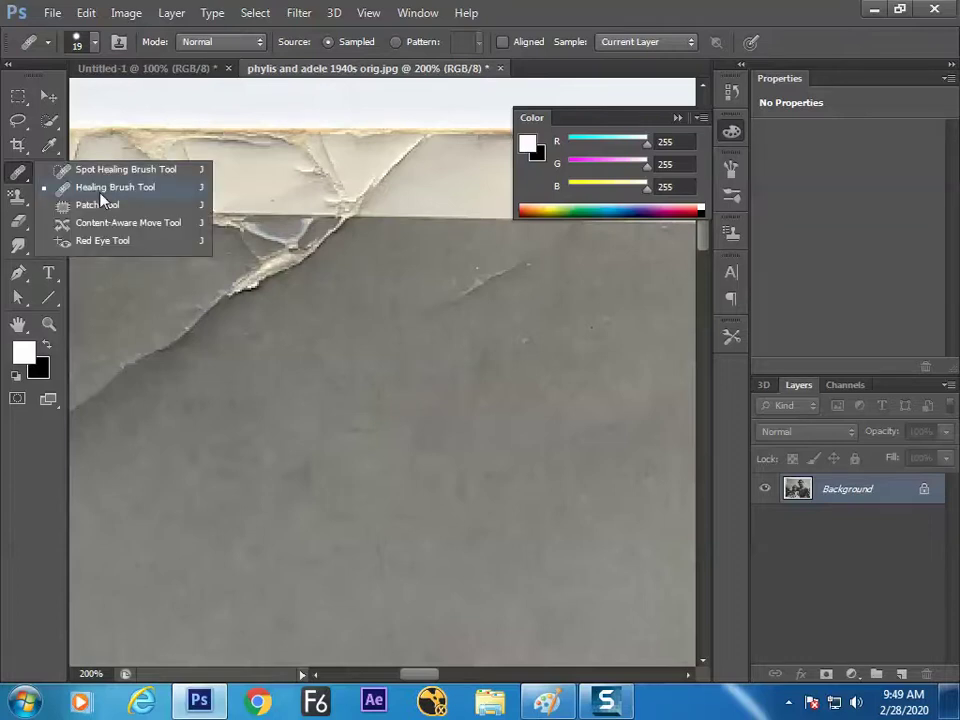
{"action": "left_click", "coordinate": [100, 190]}
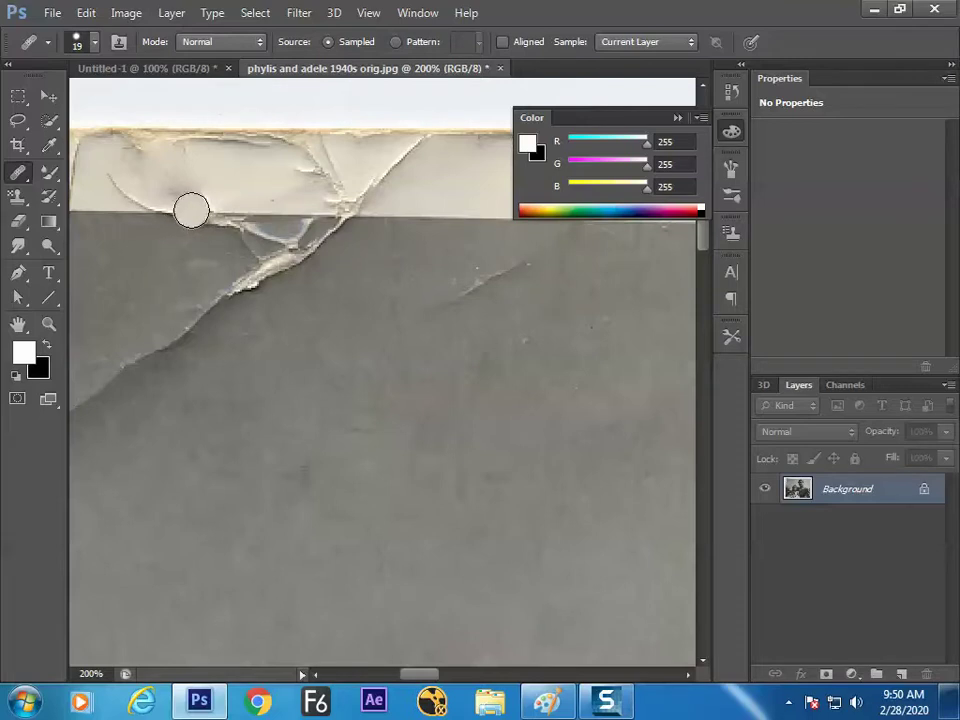
{"action": "mouse_move", "coordinate": [194, 207]}
{"action": "left_mouse_down"}
{"action": "mouse_move", "coordinate": [187, 213]}
{"action": "mouse_move", "coordinate": [181, 222]}
{"action": "mouse_move", "coordinate": [174, 213]}
{"action": "mouse_move", "coordinate": [210, 212]}
{"action": "mouse_move", "coordinate": [189, 208]}
{"action": "mouse_move", "coordinate": [217, 171]}
{"action": "mouse_move", "coordinate": [188, 166]}
{"action": "mouse_move", "coordinate": [148, 182]}
{"action": "mouse_move", "coordinate": [222, 188]}
{"action": "mouse_move", "coordinate": [234, 167]}
{"action": "mouse_move", "coordinate": [166, 181]}
{"action": "mouse_move", "coordinate": [270, 197]}
{"action": "mouse_move", "coordinate": [244, 182]}
{"action": "mouse_move", "coordinate": [160, 175]}
{"action": "left_mouse_up"}
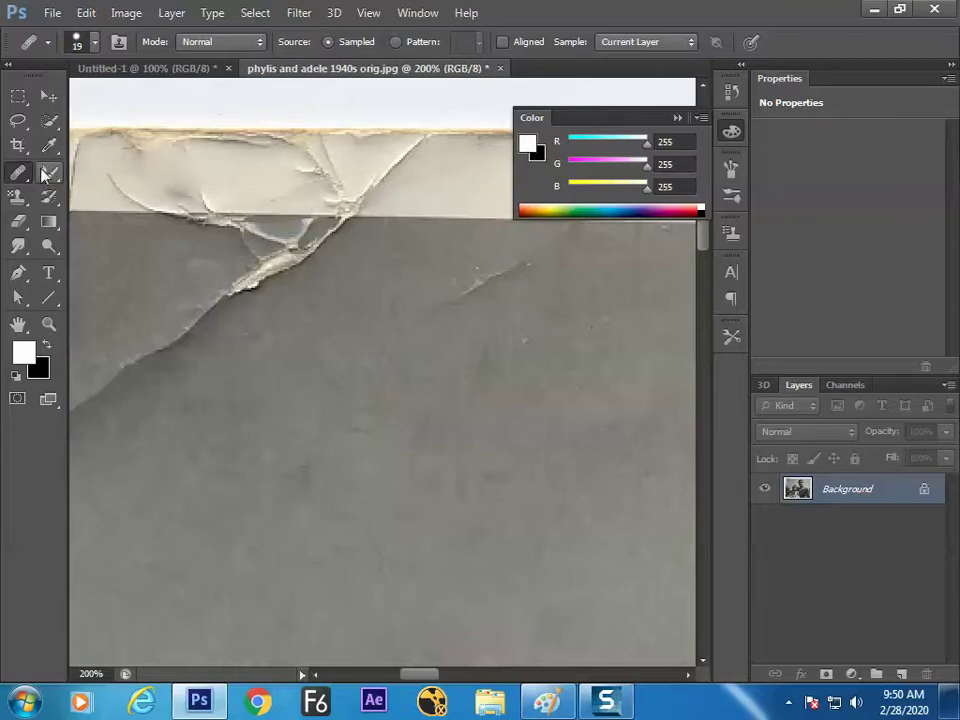
{"action": "right_click", "coordinate": [15, 177]}
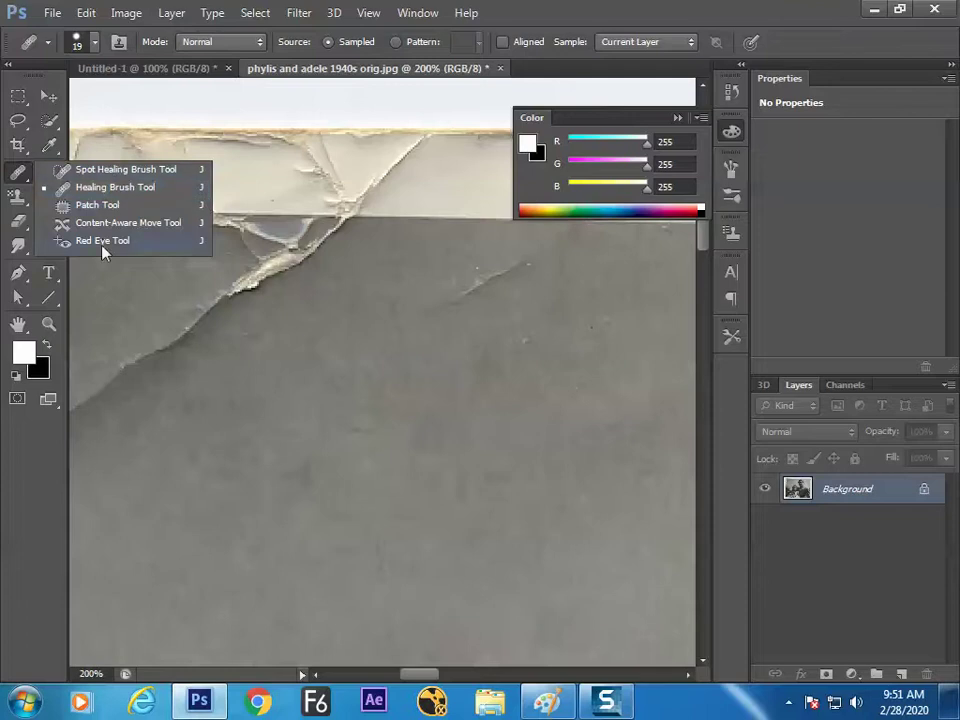
Step: Go through the lasso, marquee and healing tool variants, ending with the Healing Brush selected
{"action": "left_click", "coordinate": [110, 169]}
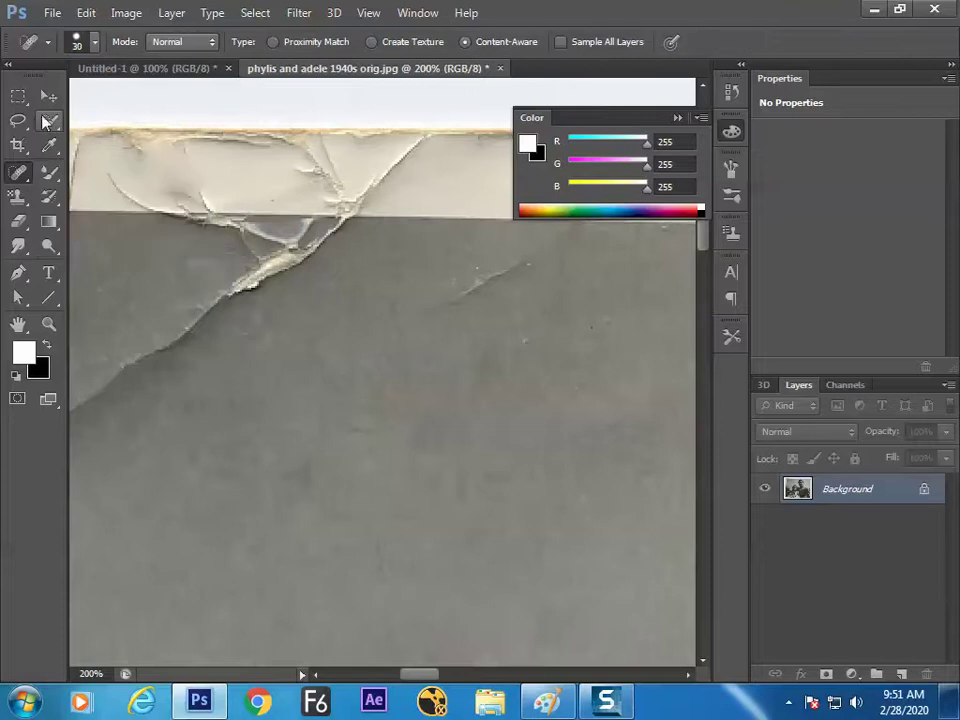
{"action": "left_click", "coordinate": [18, 120]}
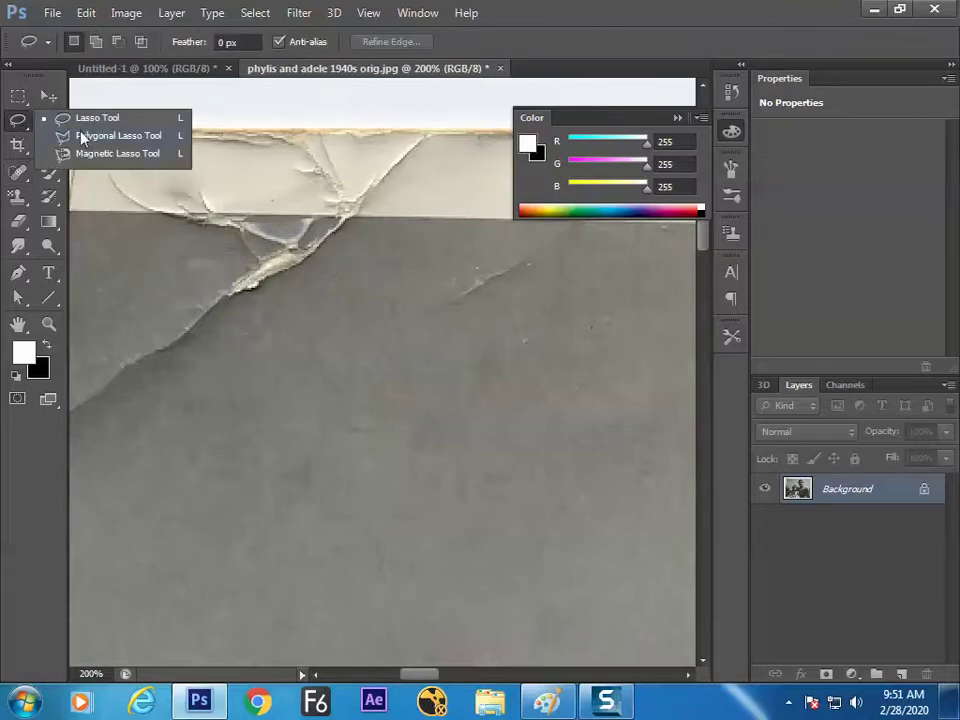
{"action": "left_click", "coordinate": [82, 137]}
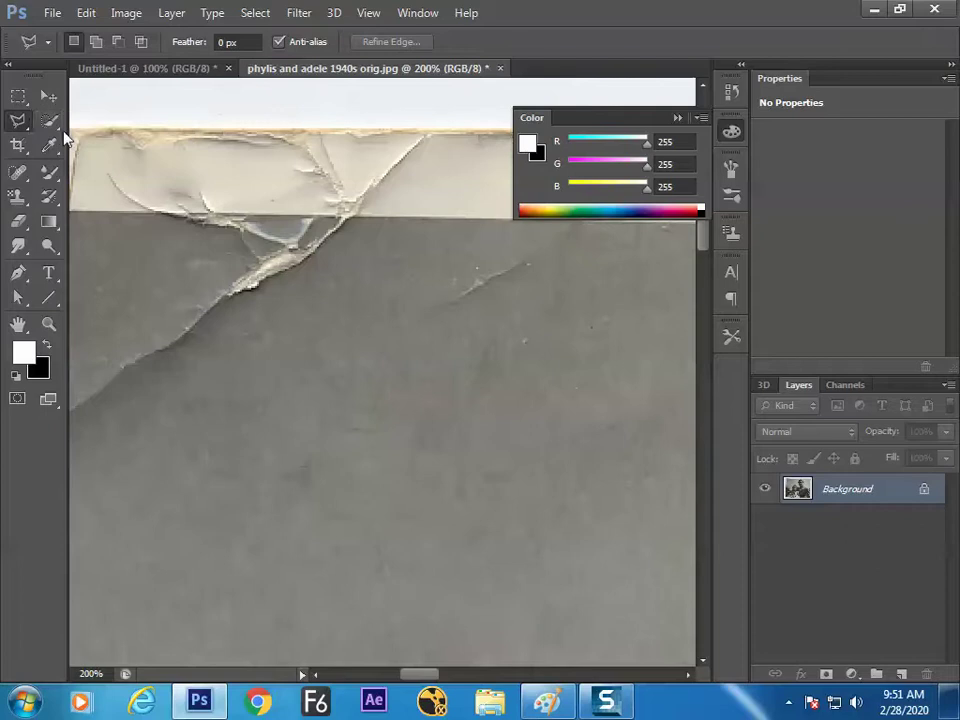
{"action": "left_click", "coordinate": [18, 96]}
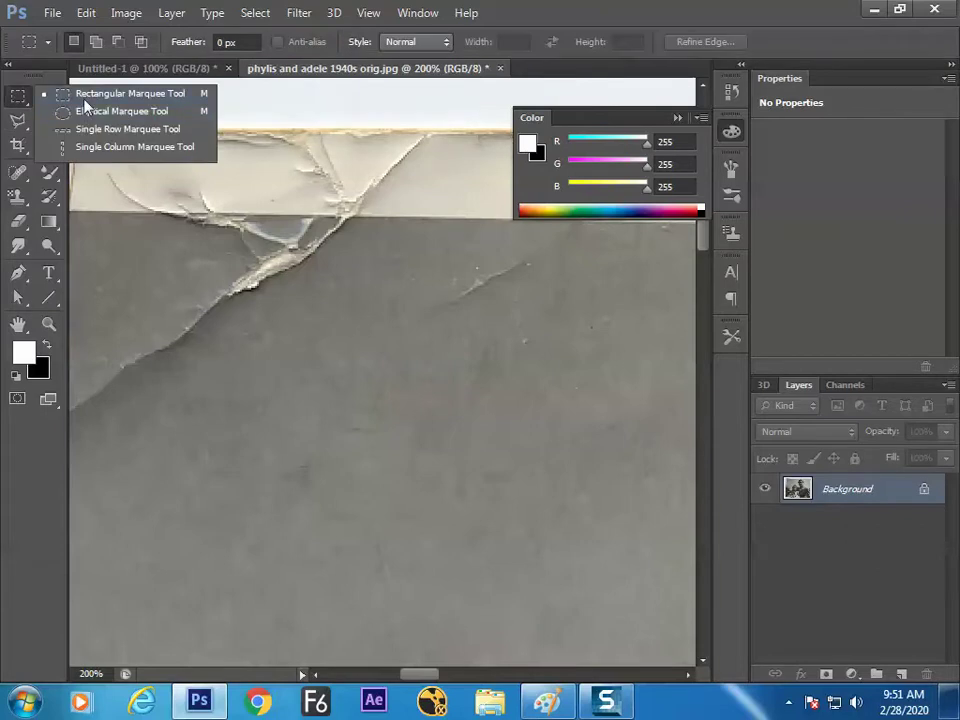
{"action": "left_click", "coordinate": [84, 98]}
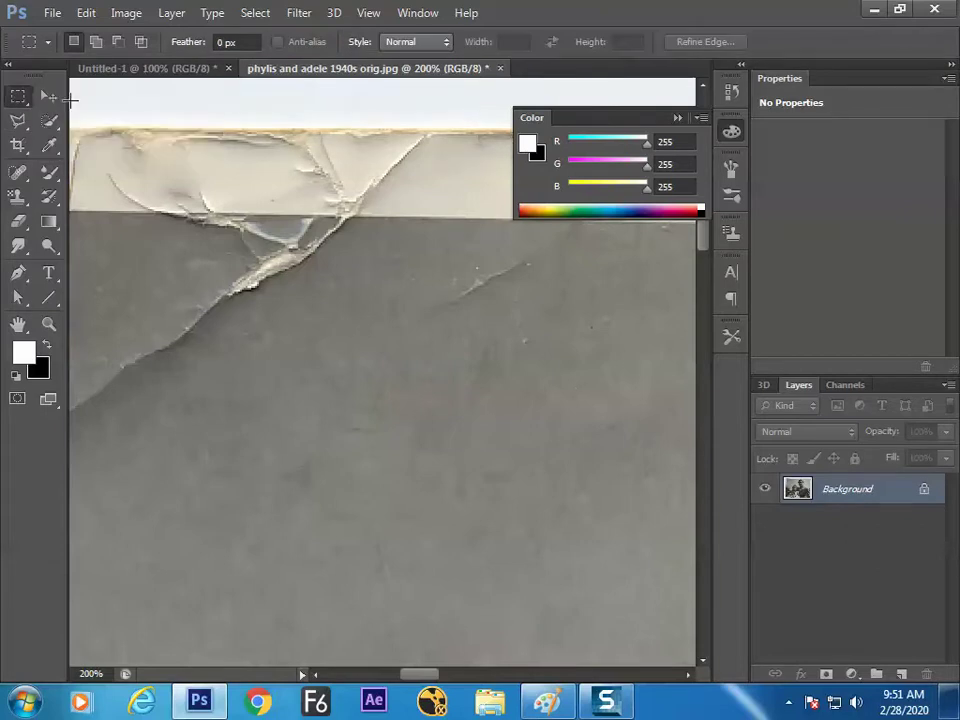
{"action": "left_click", "coordinate": [18, 171]}
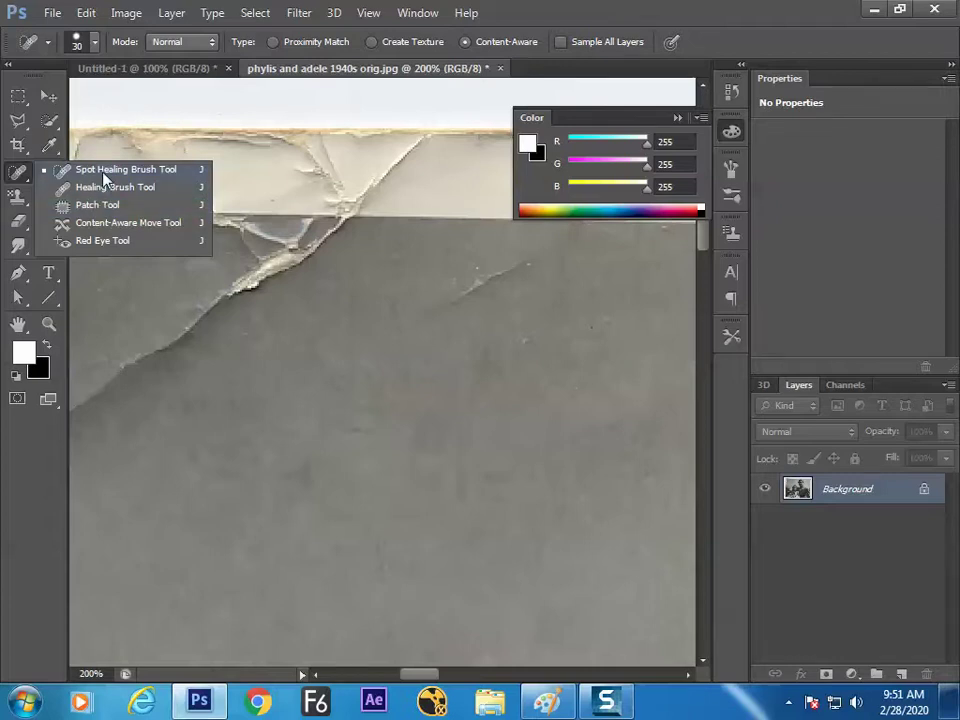
{"action": "left_click", "coordinate": [102, 174]}
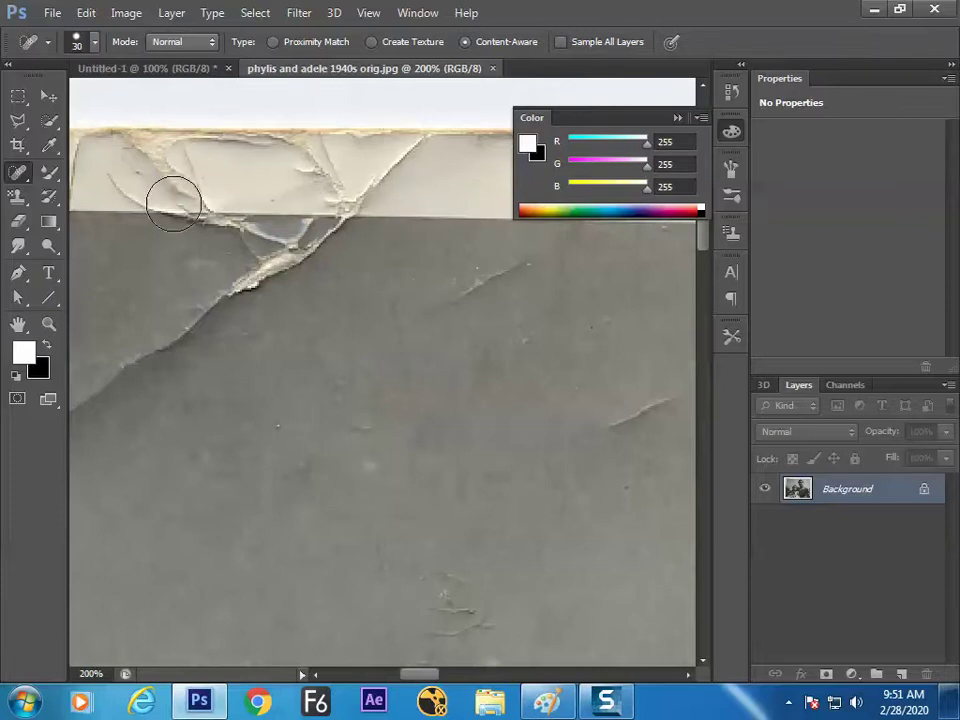
{"action": "right_click", "coordinate": [18, 172]}
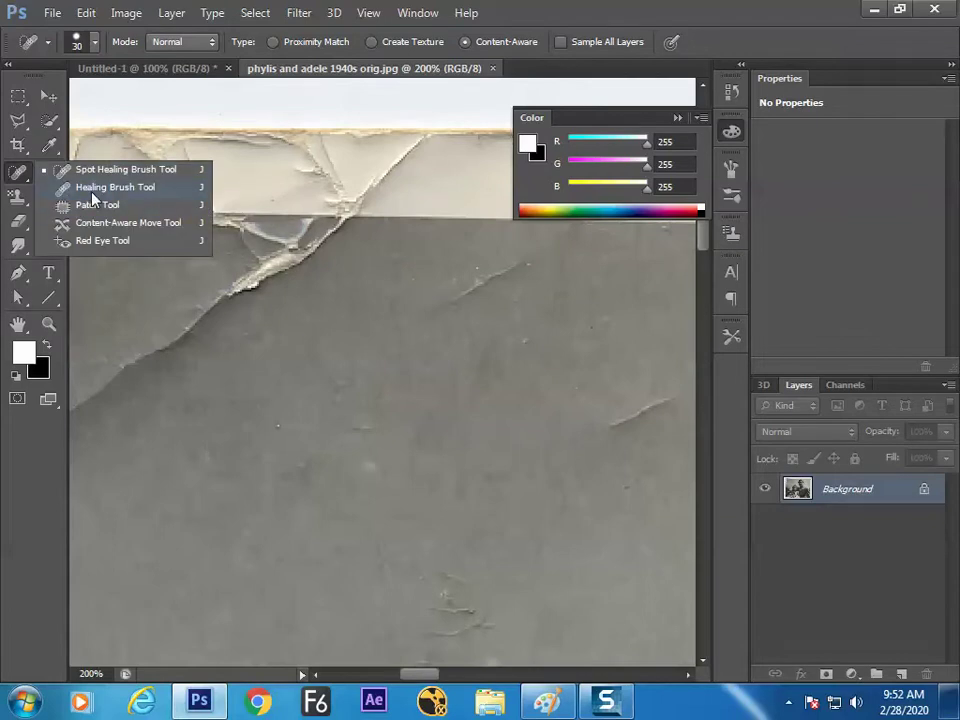
{"action": "left_click", "coordinate": [91, 190]}
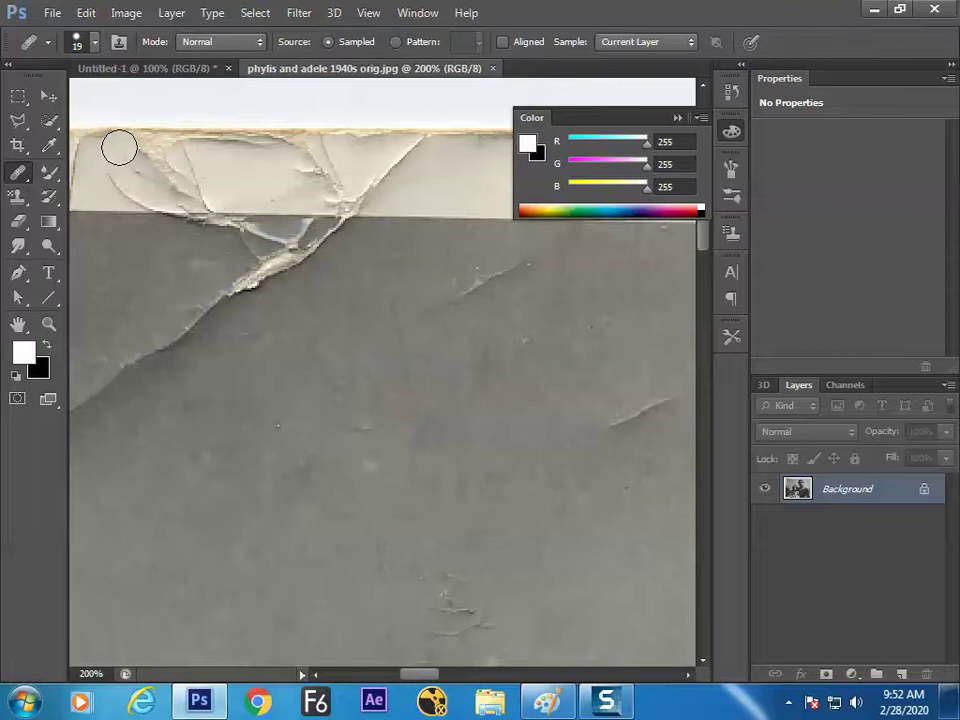
Step: Try the Patch Tool in Source mode, outlining the torn crack below the cream border and patching it from the clean grey sky
{"action": "left_click", "coordinate": [18, 172]}
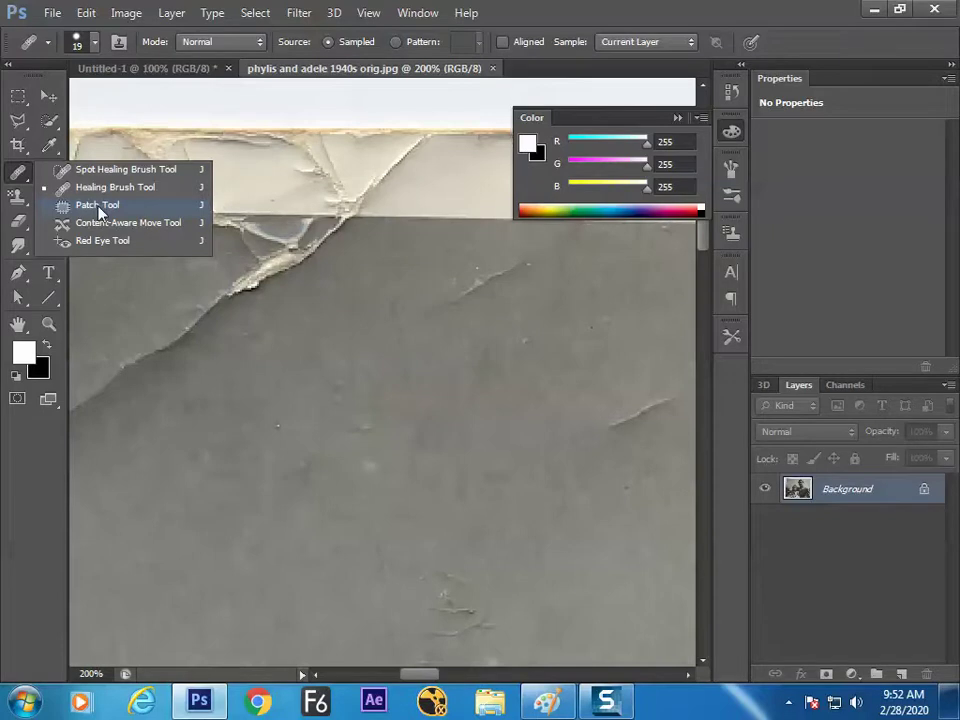
{"action": "left_click", "coordinate": [98, 206]}
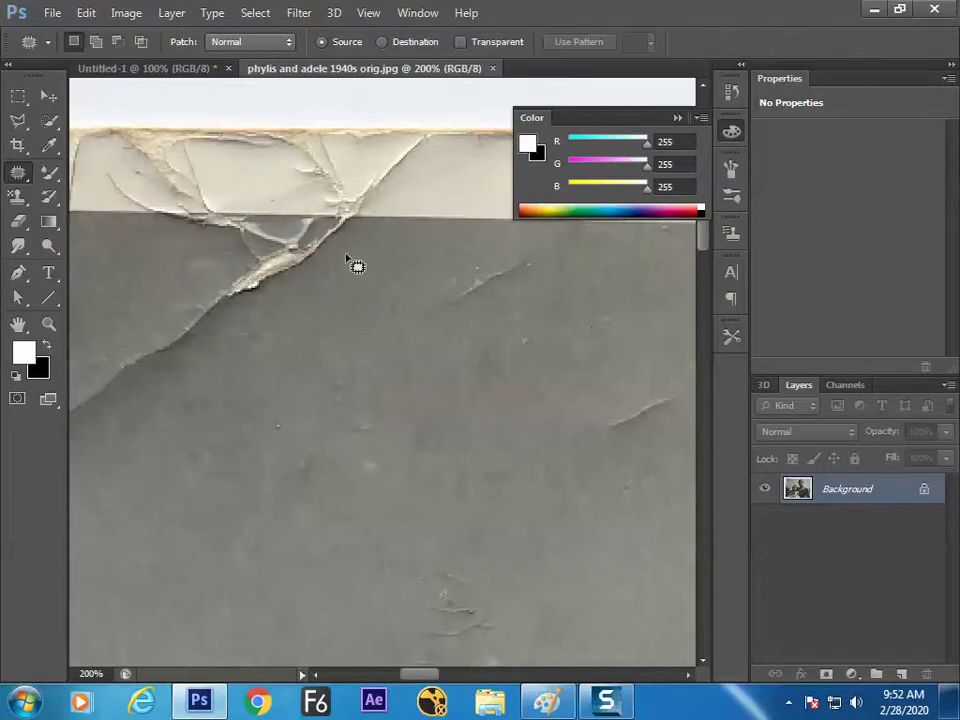
{"action": "mouse_move", "coordinate": [356, 266]}
{"action": "left_mouse_down"}
{"action": "mouse_move", "coordinate": [239, 321]}
{"action": "mouse_move", "coordinate": [157, 332]}
{"action": "mouse_move", "coordinate": [235, 240]}
{"action": "mouse_move", "coordinate": [304, 222]}
{"action": "mouse_move", "coordinate": [343, 261]}
{"action": "left_mouse_up"}
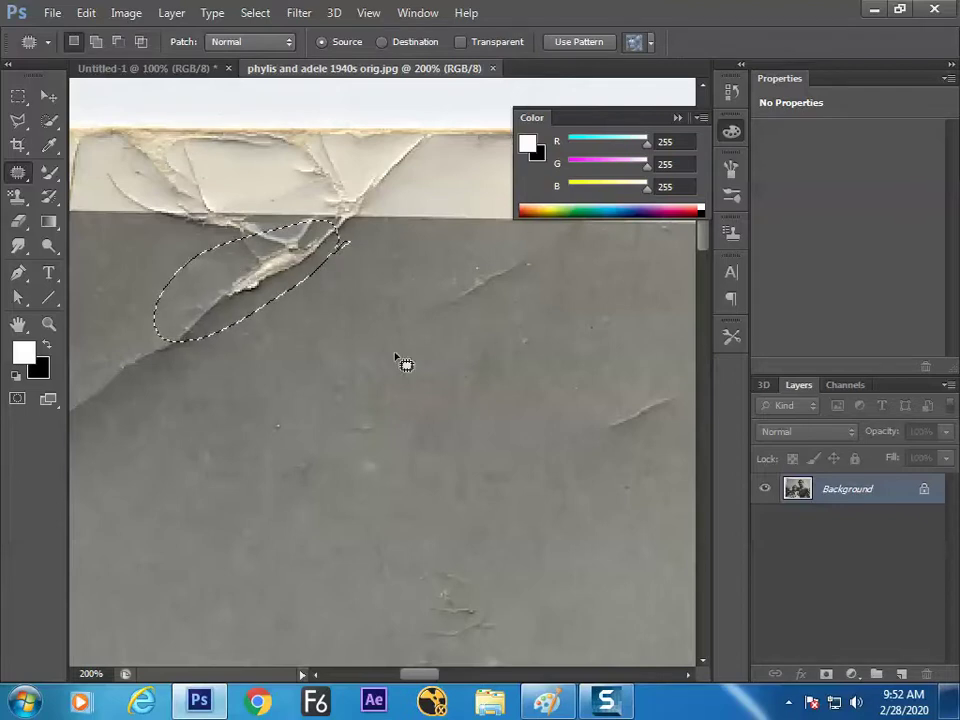
{"action": "mouse_move", "coordinate": [250, 330]}
{"action": "left_mouse_down"}
{"action": "mouse_move", "coordinate": [306, 317]}
{"action": "mouse_move", "coordinate": [274, 272]}
{"action": "mouse_move", "coordinate": [446, 407]}
{"action": "mouse_move", "coordinate": [454, 393]}
{"action": "left_mouse_up"}
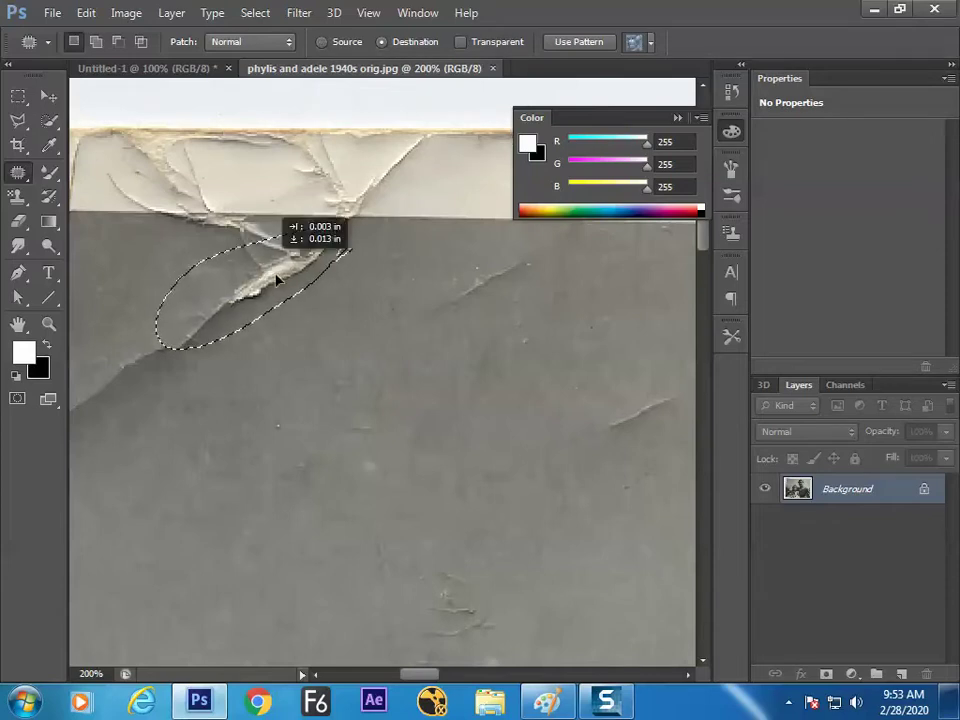
Step: Try patching in Destination mode by copying the outlined crack onto the clean grey sky, undo it and keep the Patch Tool
{"action": "left_click_drag", "start_coordinate": [277, 282], "coordinate": [459, 369]}
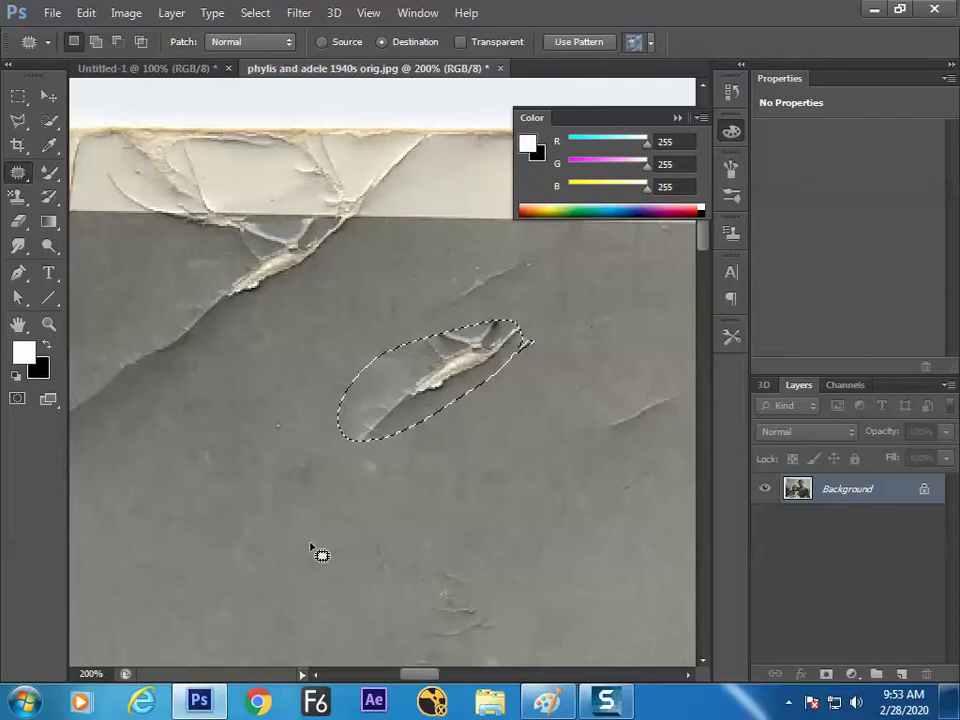
{"action": "key", "text": "ctrl+z"}
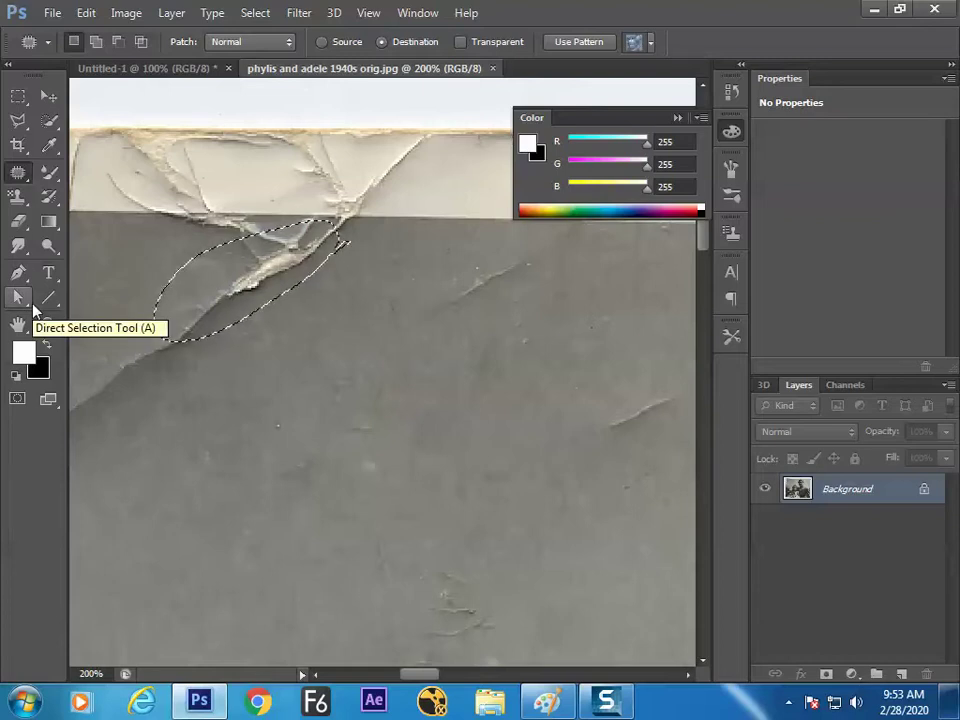
{"action": "right_click", "coordinate": [18, 172]}
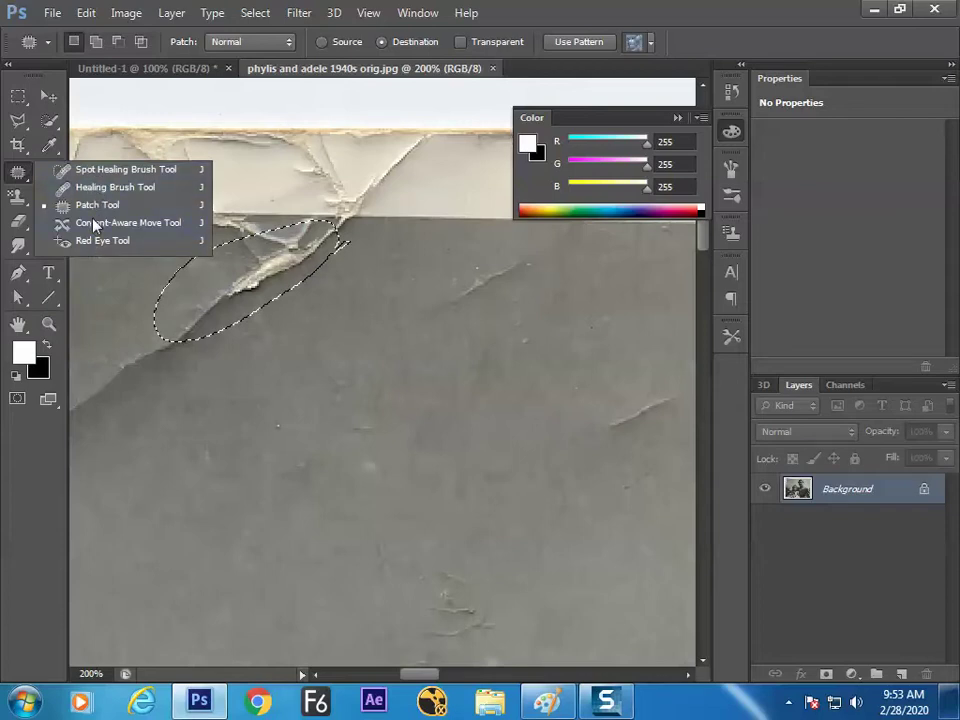
{"action": "left_click", "coordinate": [90, 203]}
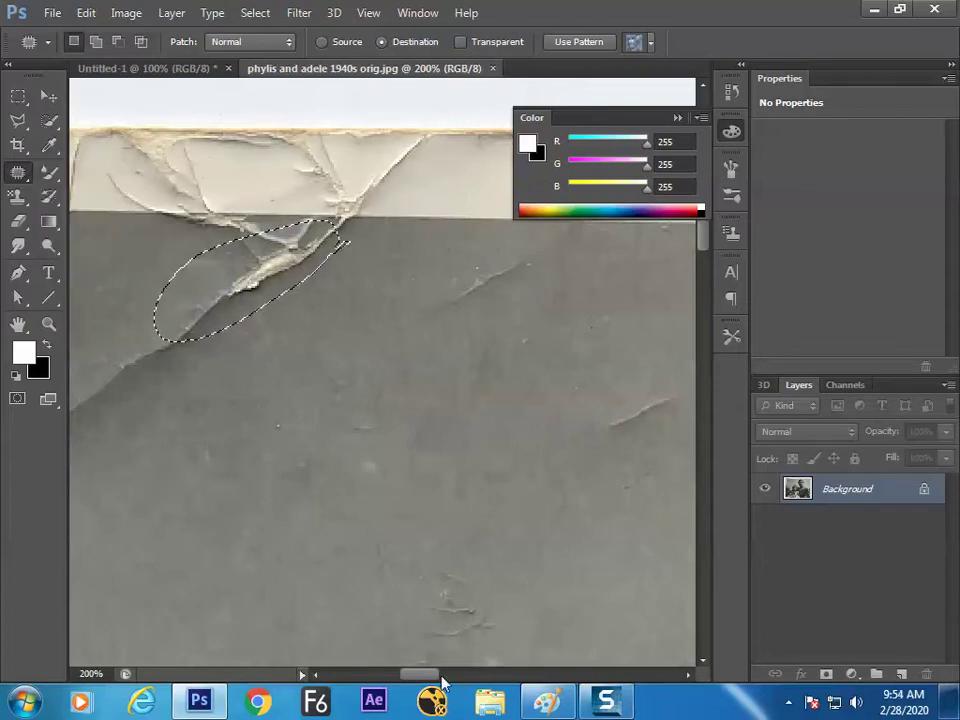
Step: Switch to Chrome and search Google Images for "photo restoration"
{"action": "left_click", "coordinate": [258, 705]}
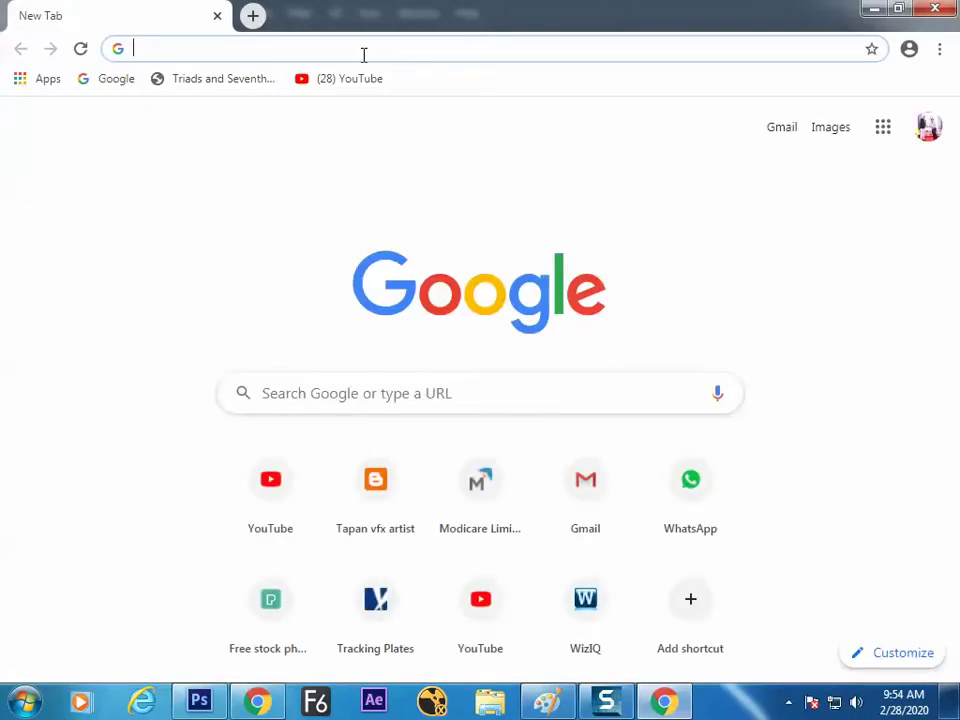
{"action": "type", "text": "ph"}
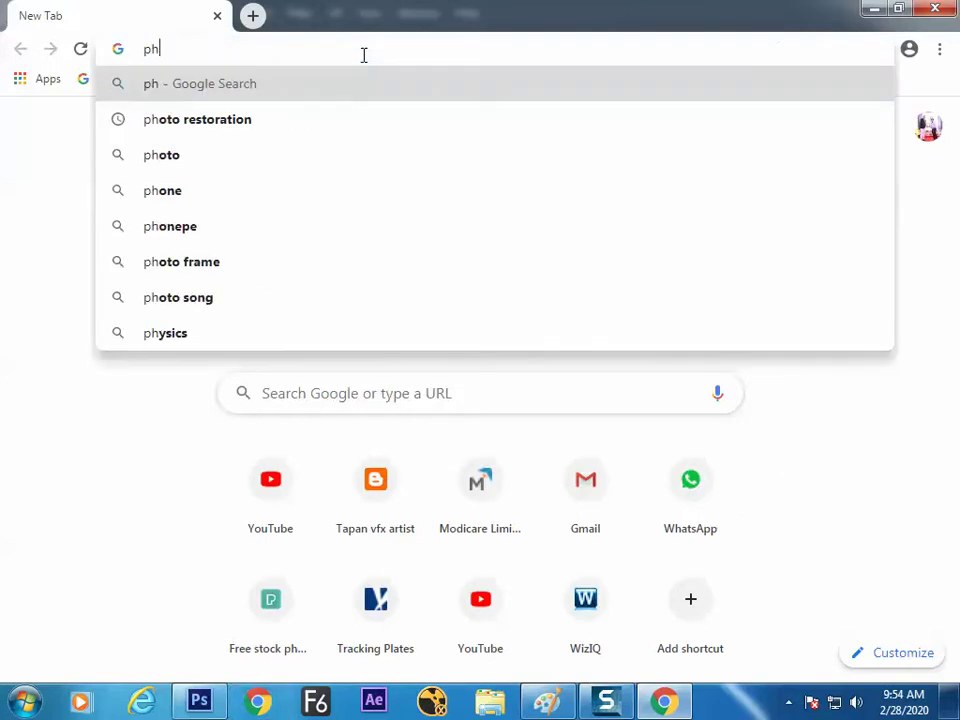
{"action": "type", "text": "oto"}
{"action": "key", "text": "Down"}
{"action": "key", "text": "Return"}
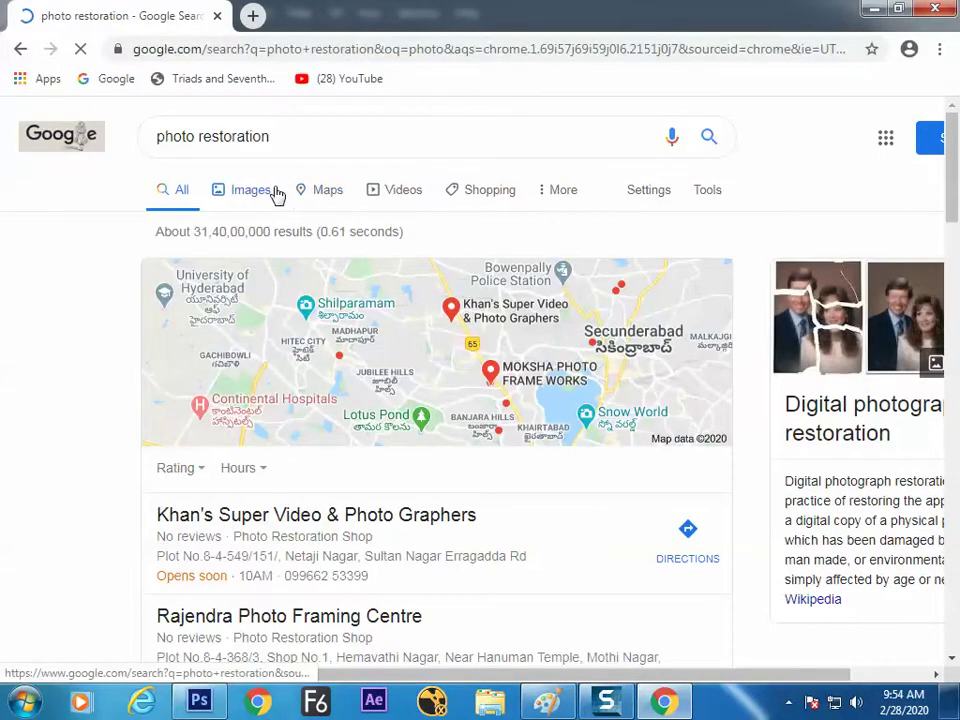
{"action": "left_click", "coordinate": [259, 196]}
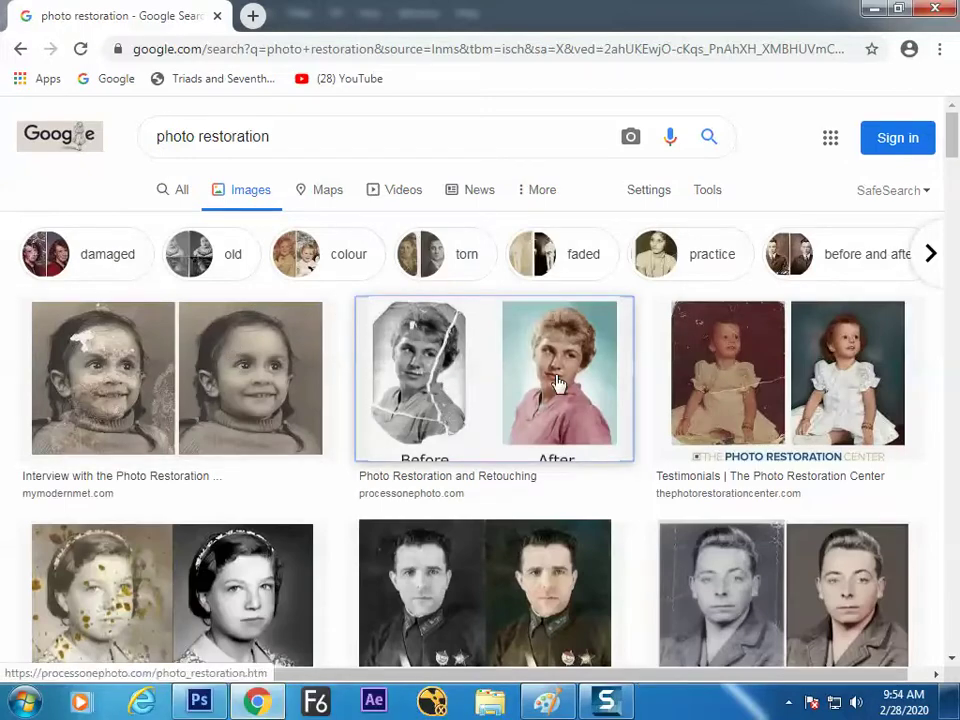
Step: Examine several before-and-after restoration examples in the image results and return to Photoshop
{"action": "left_click", "coordinate": [558, 383]}
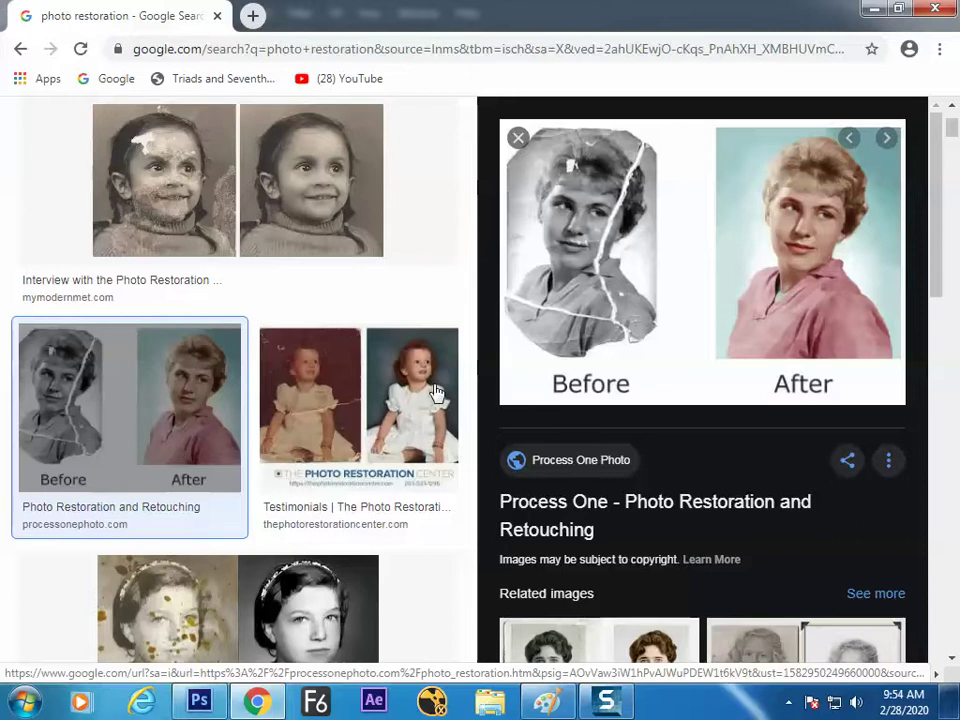
{"action": "left_click", "coordinate": [231, 624]}
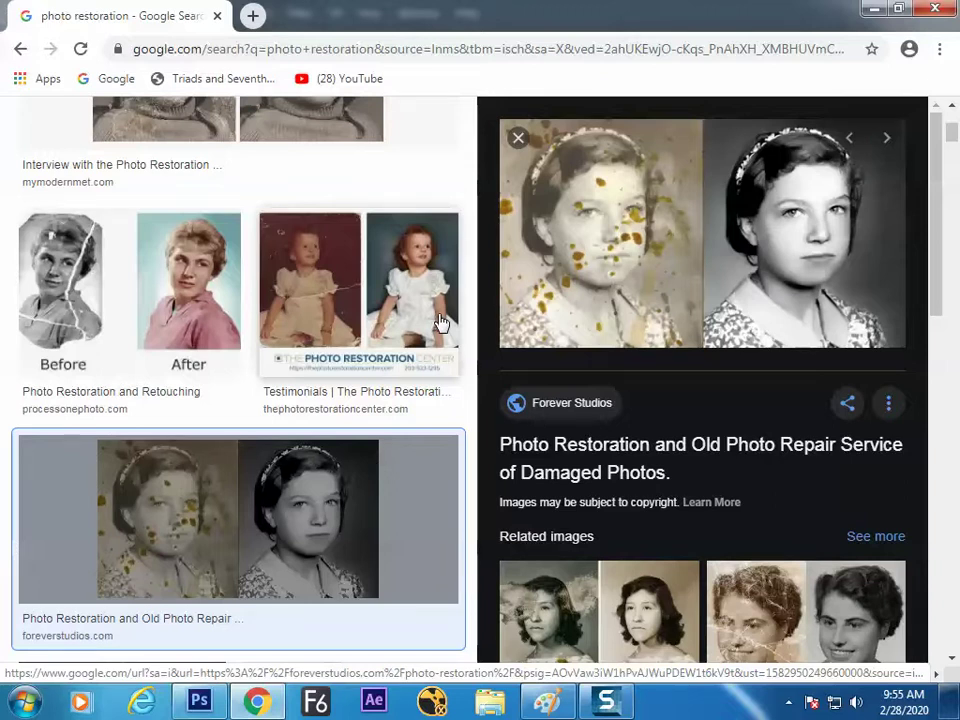
{"action": "left_click", "coordinate": [711, 621]}
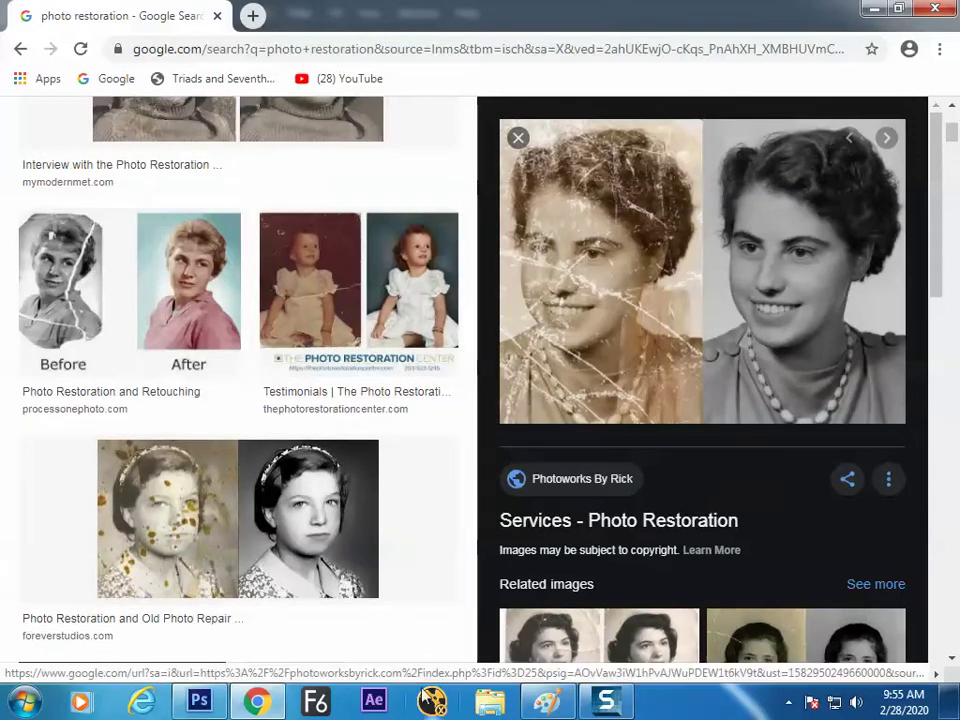
{"action": "key", "text": "alt+Tab"}
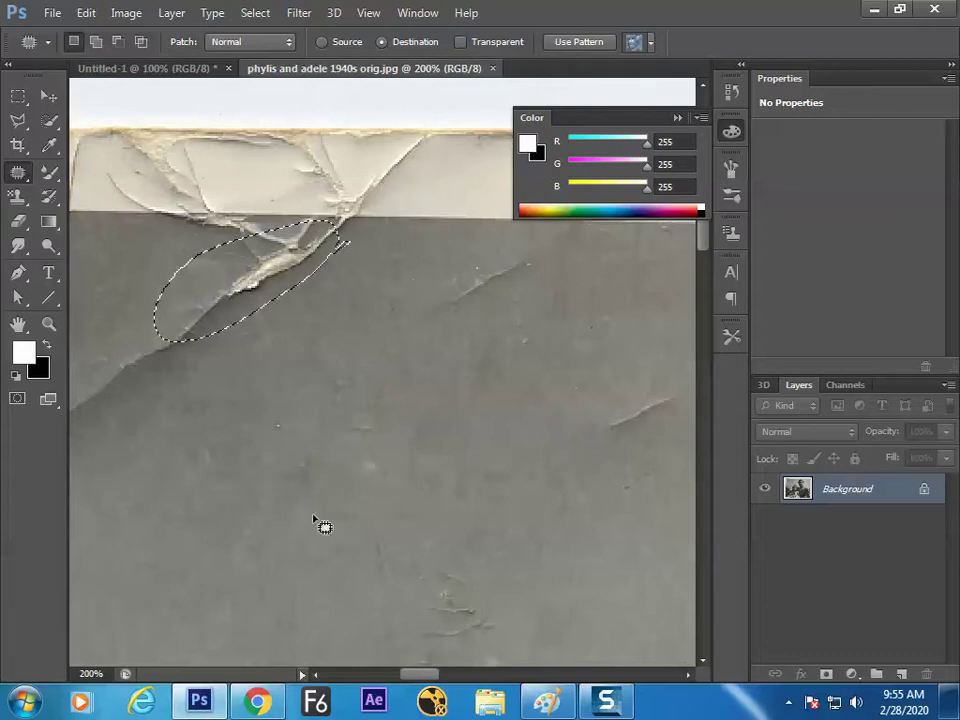
{"action": "left_click", "coordinate": [257, 700]}
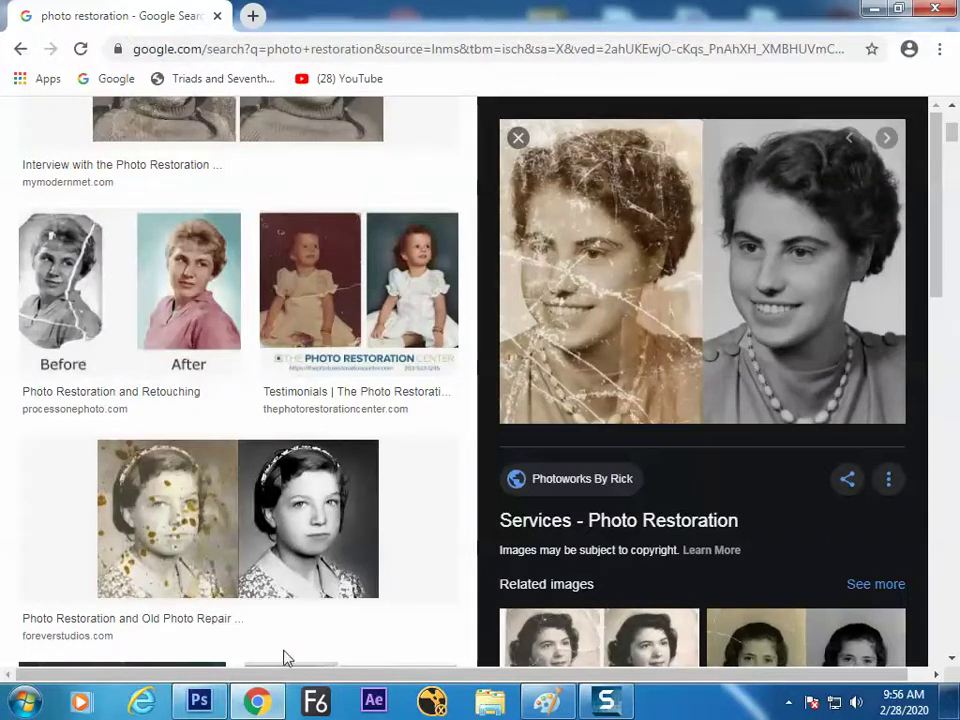
{"action": "left_click", "coordinate": [199, 700]}
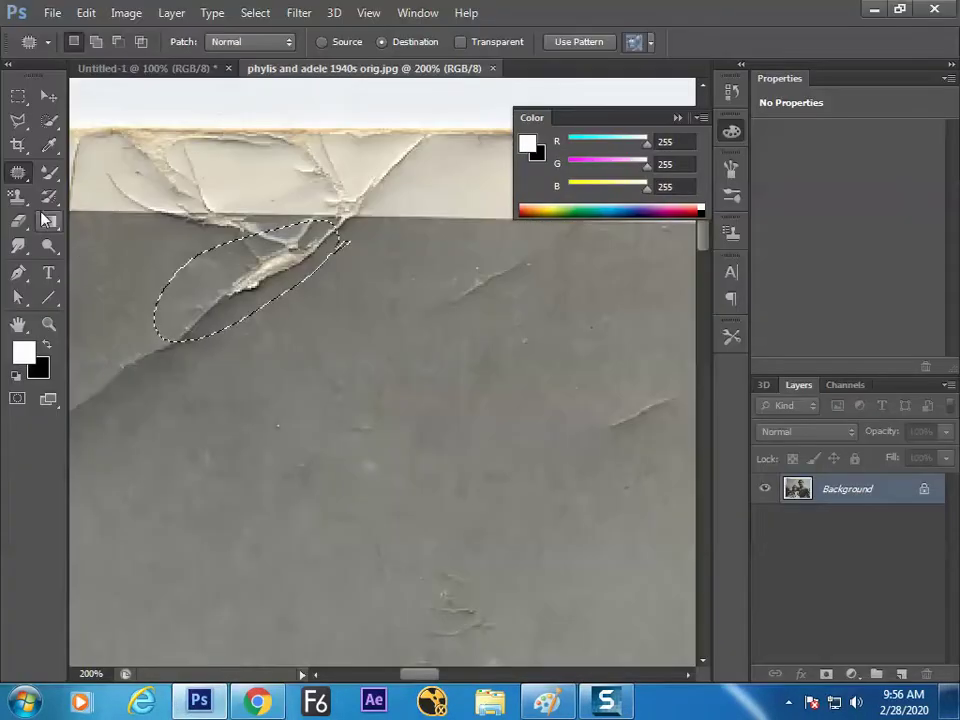
Step: Switch to the Content-Aware Move Tool and clear the selection around the crack
{"action": "right_click", "coordinate": [18, 172]}
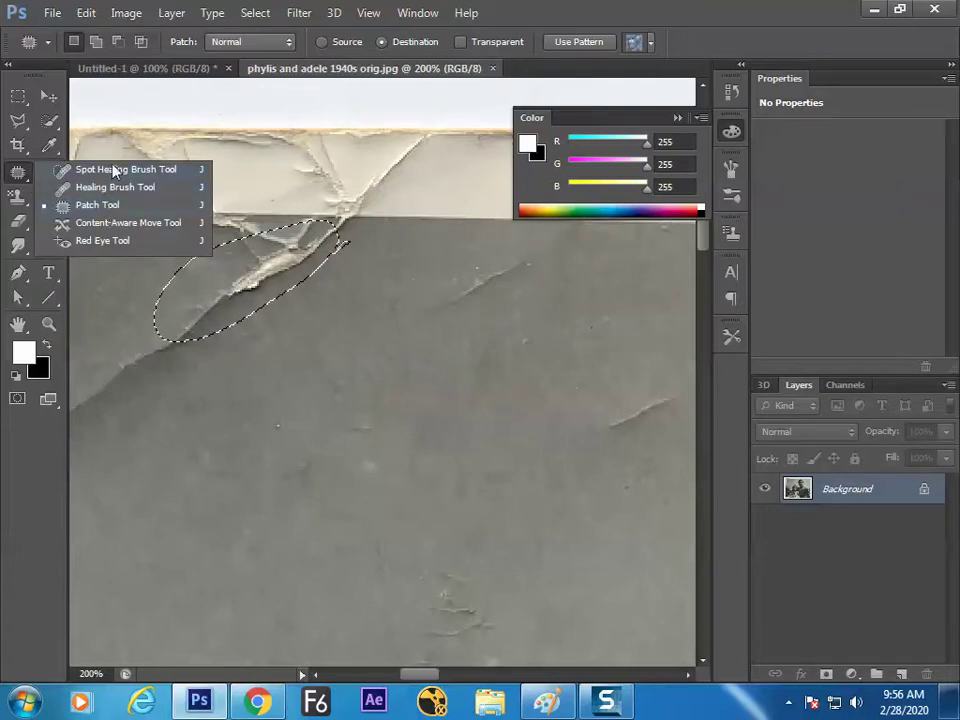
{"action": "left_click", "coordinate": [106, 224]}
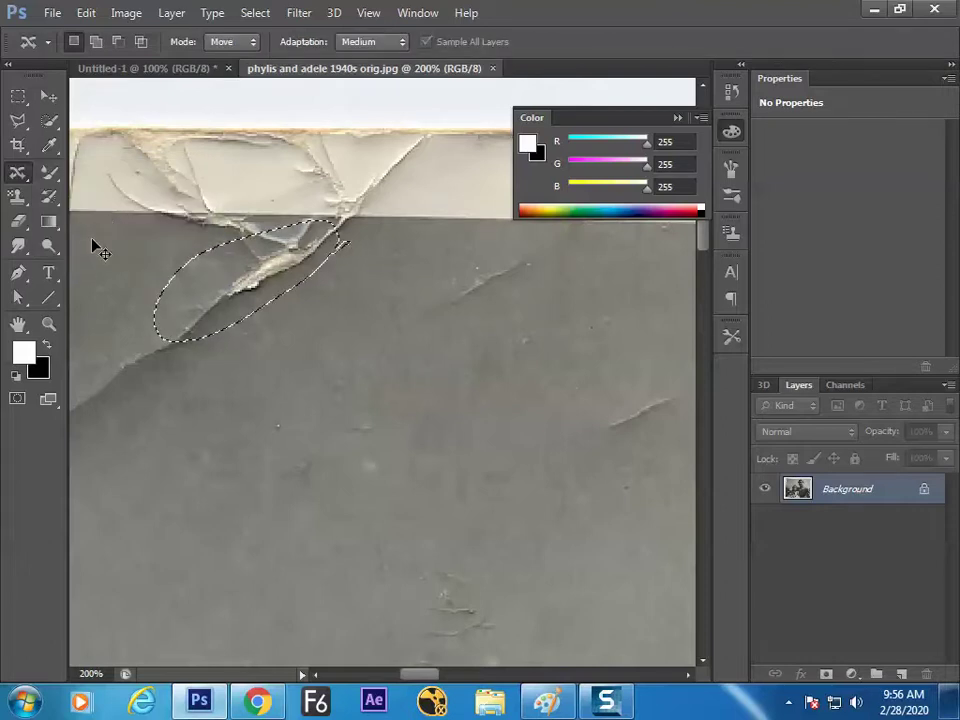
{"action": "left_click", "coordinate": [95, 244]}
Step: Open the Desert_house photo from the Retouching_Tool folder and view the old house at 100% without the interface panels
{"action": "key", "text": "ctrl+o"}
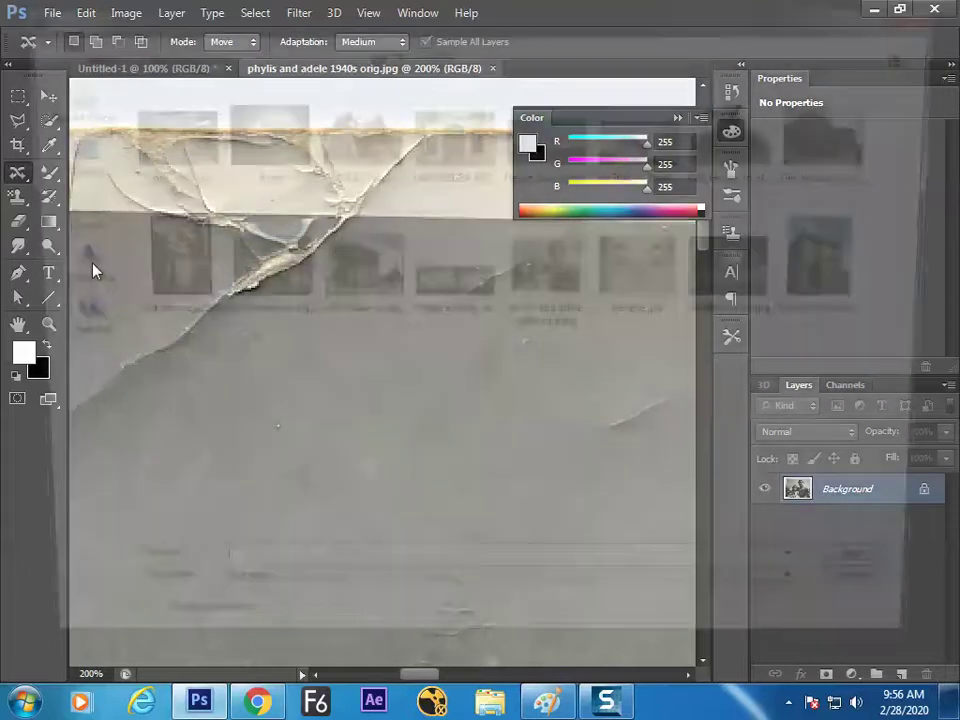
{"action": "left_click", "coordinate": [352, 312]}
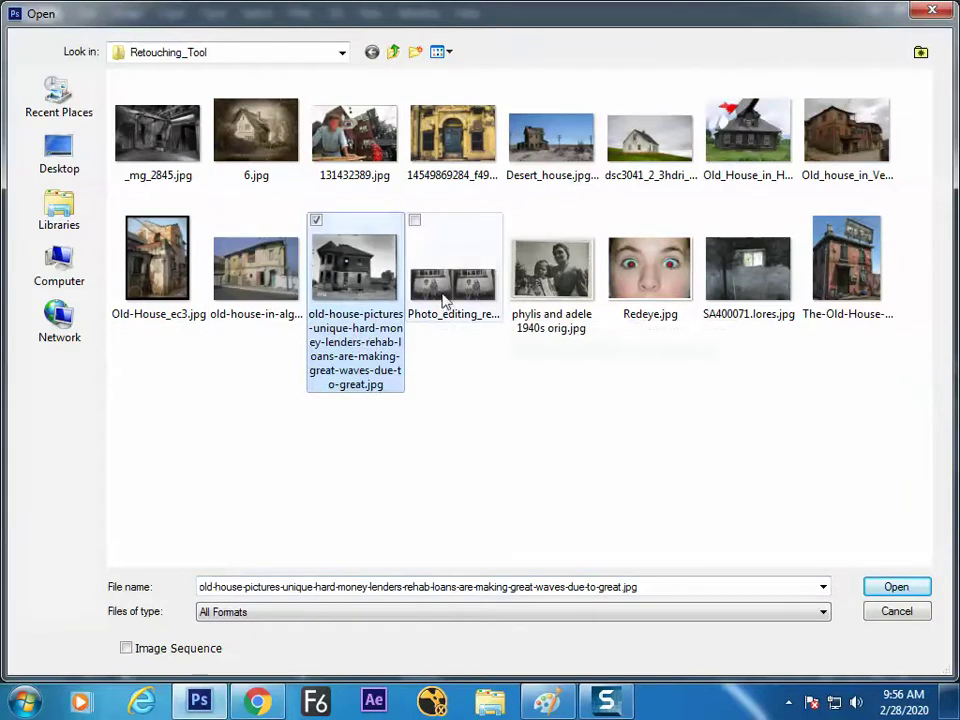
{"action": "left_click", "coordinate": [466, 254]}
{"action": "double_click", "coordinate": [551, 137]}
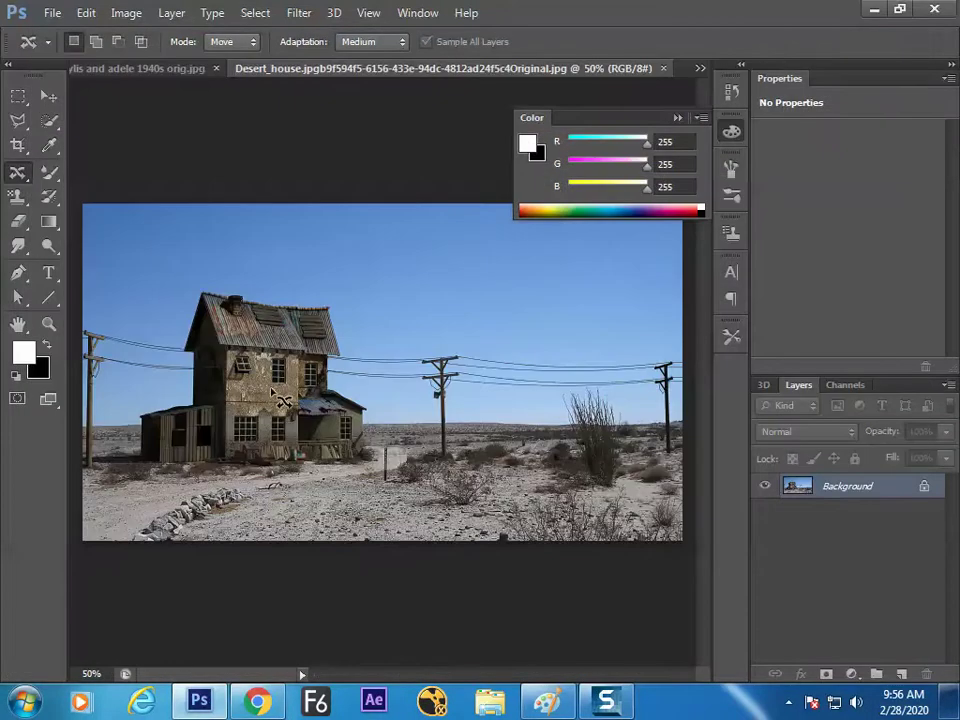
{"action": "key", "text": "ctrl+plus"}
{"action": "key", "text": "Tab"}
{"action": "key", "text": "ctrl+plus"}
{"action": "scroll", "coordinate": [450, 300], "scroll_direction": "down", "scroll_amount": 3}
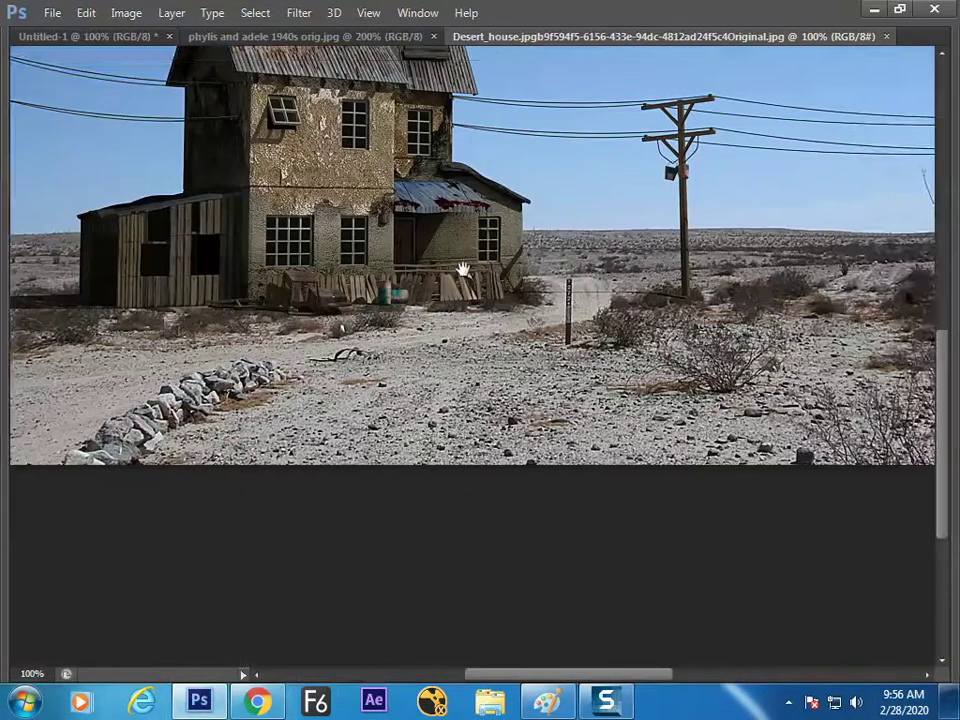
{"action": "scroll", "coordinate": [441, 324], "scroll_direction": "left", "scroll_amount": 2}
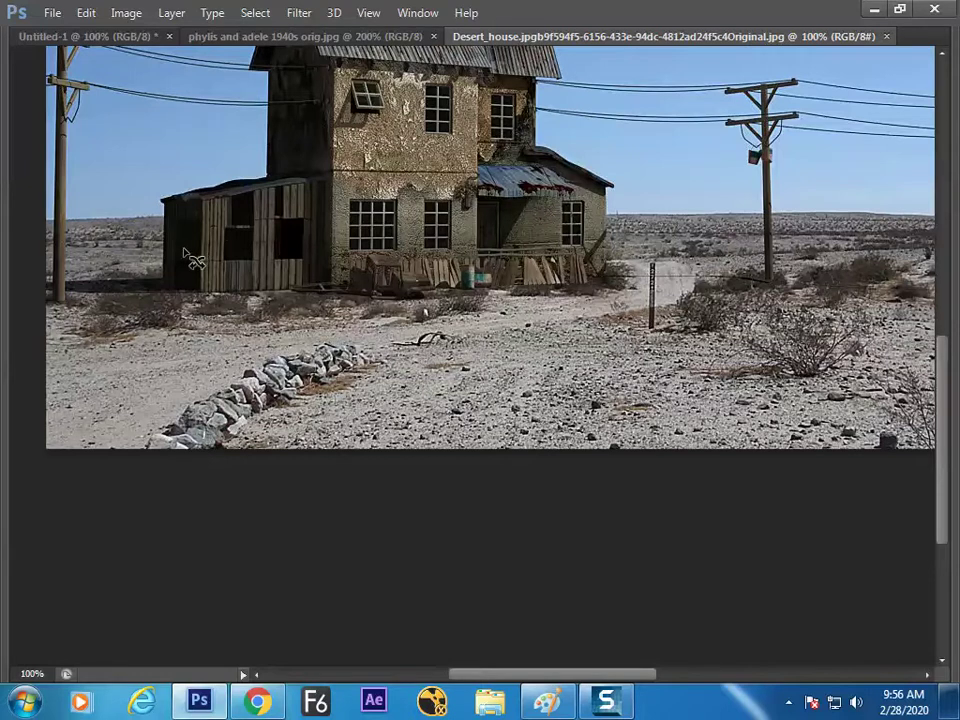
Step: Show the interface panels, outline the stone pile with the Content-Aware Move Tool and move it across the ground away from its original spot
{"action": "key", "text": "Tab"}
{"action": "right_click", "coordinate": [18, 174]}
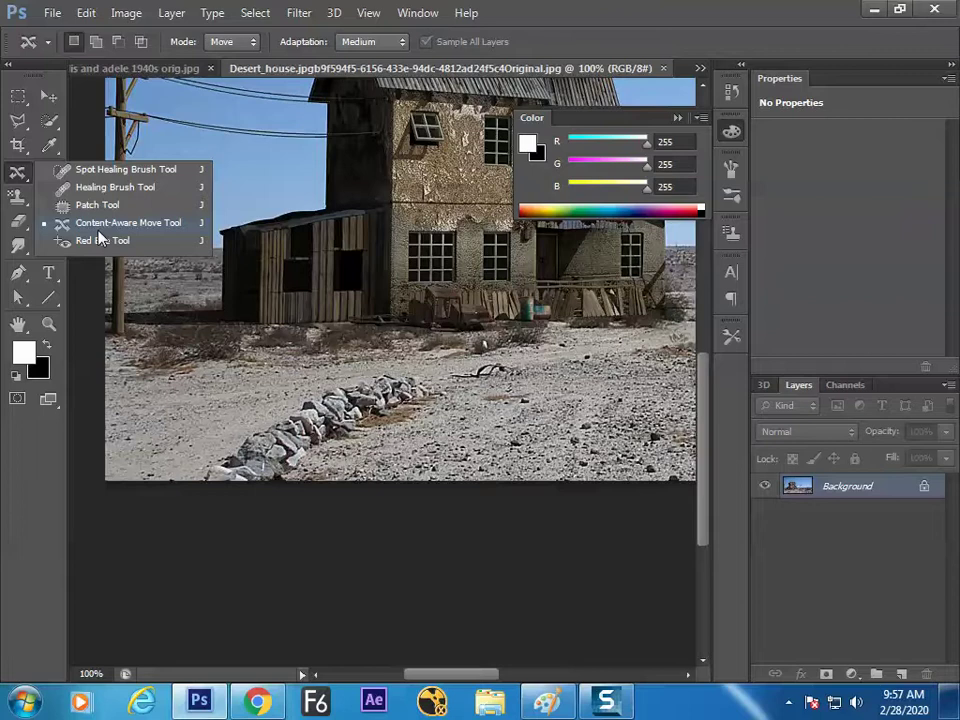
{"action": "left_click", "coordinate": [100, 232]}
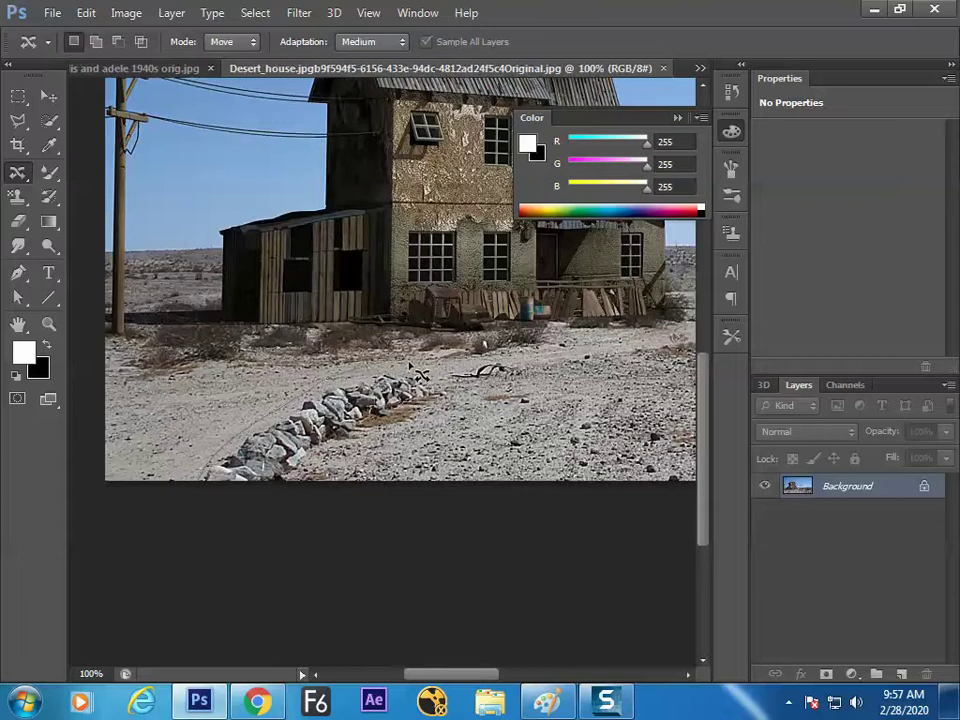
{"action": "mouse_move", "coordinate": [378, 448]}
{"action": "left_mouse_down"}
{"action": "mouse_move", "coordinate": [344, 464]}
{"action": "mouse_move", "coordinate": [244, 509]}
{"action": "mouse_move", "coordinate": [249, 523]}
{"action": "mouse_move", "coordinate": [315, 475]}
{"action": "left_mouse_up"}
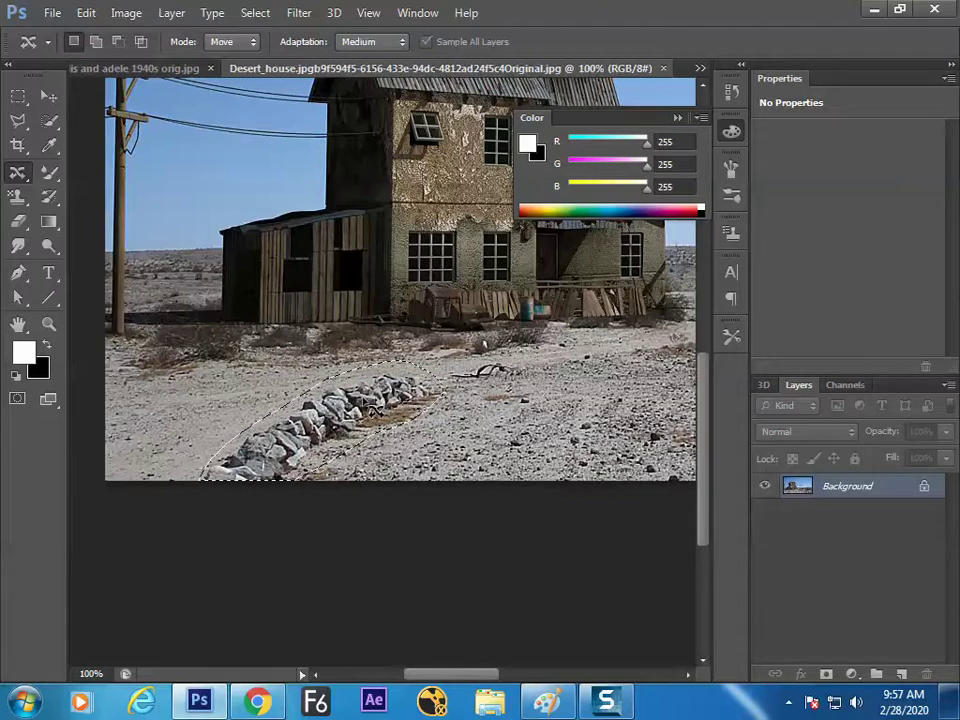
{"action": "left_click_drag", "start_coordinate": [360, 390], "coordinate": [525, 398]}
{"action": "left_click_drag", "start_coordinate": [535, 345], "coordinate": [533, 340]}
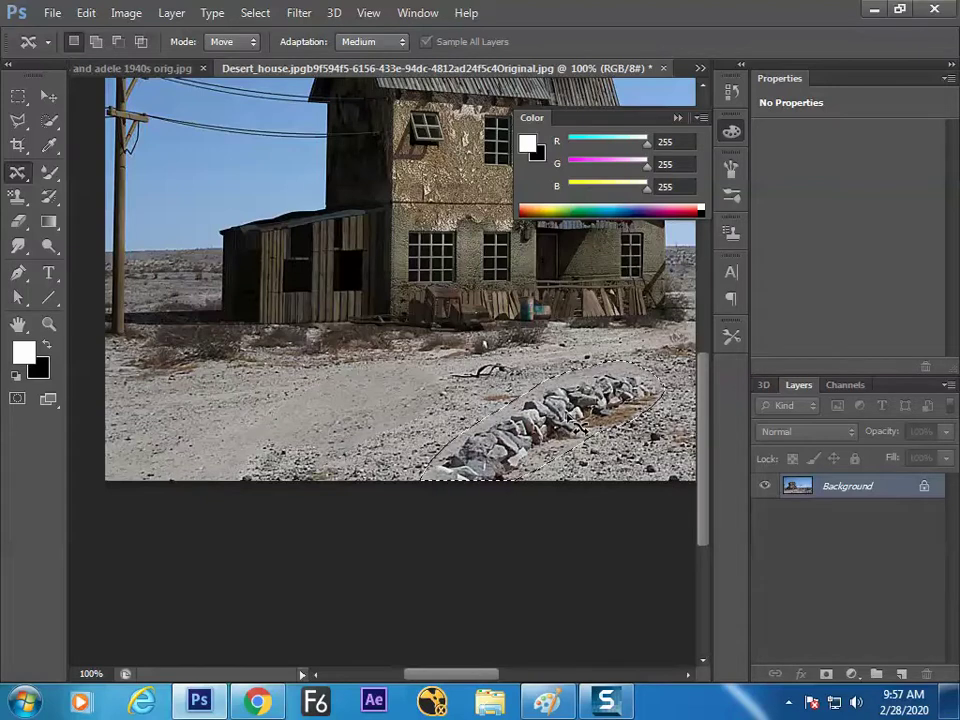
Step: Fill the selection around the relocated stones using History, and clear the selection
{"action": "left_click", "coordinate": [86, 13]}
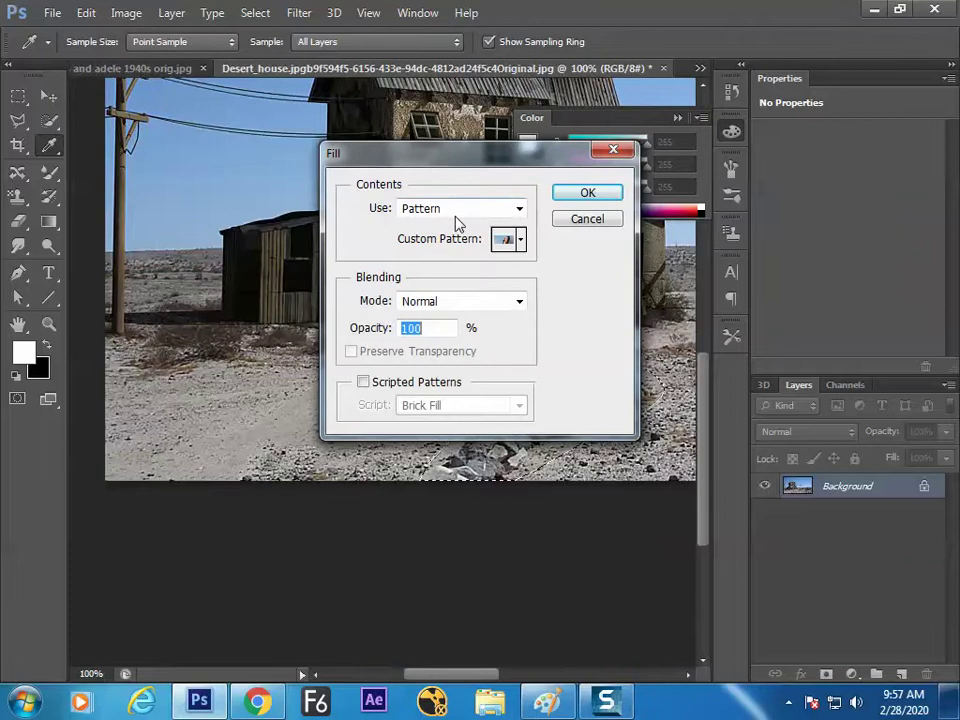
{"action": "left_click", "coordinate": [456, 222]}
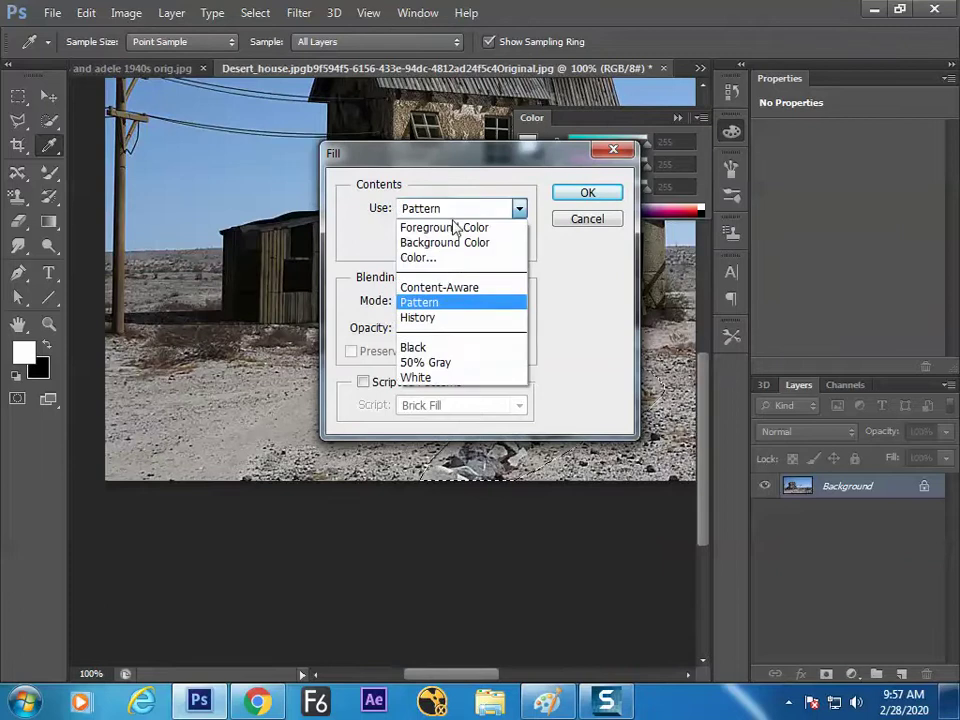
{"action": "left_click", "coordinate": [429, 318]}
{"action": "left_click", "coordinate": [589, 196]}
{"action": "key", "text": "j"}
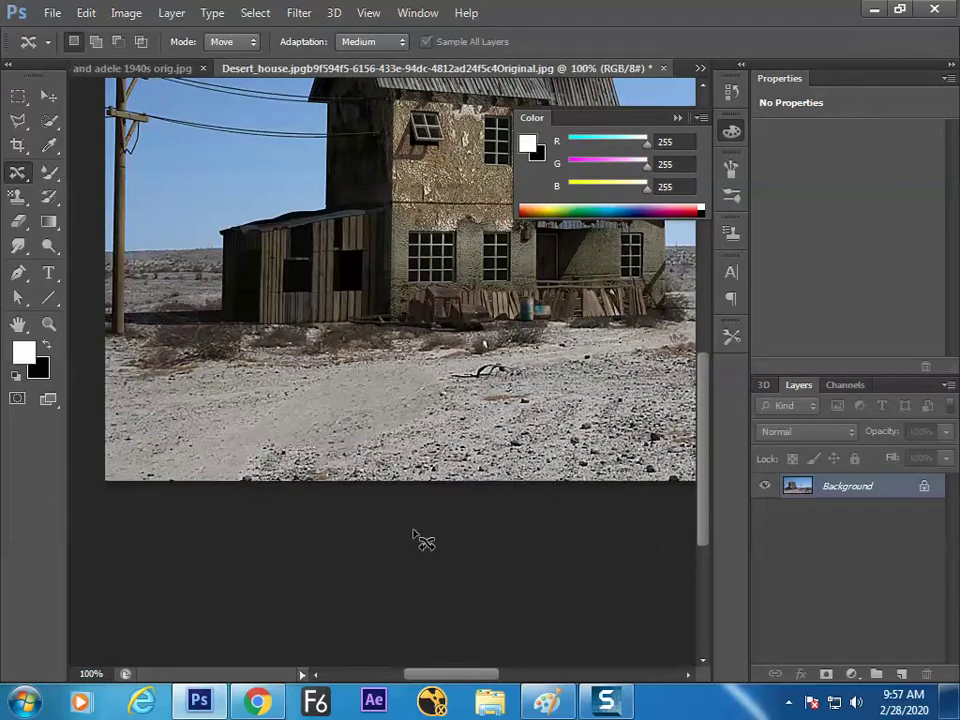
Step: Toggle the last edit off and on to compare the ground before and after
{"action": "key", "text": "ctrl+z"}
{"action": "key", "text": "ctrl+z"}
{"action": "key", "text": "ctrl+z"}
{"action": "key", "text": "ctrl+z"}
Step: Try moving the old house into the lower foreground with Content-Aware Move at 50% view, undo the move and deselect
{"action": "key", "text": "ctrl+minus"}
{"action": "key", "text": "ctrl+minus"}
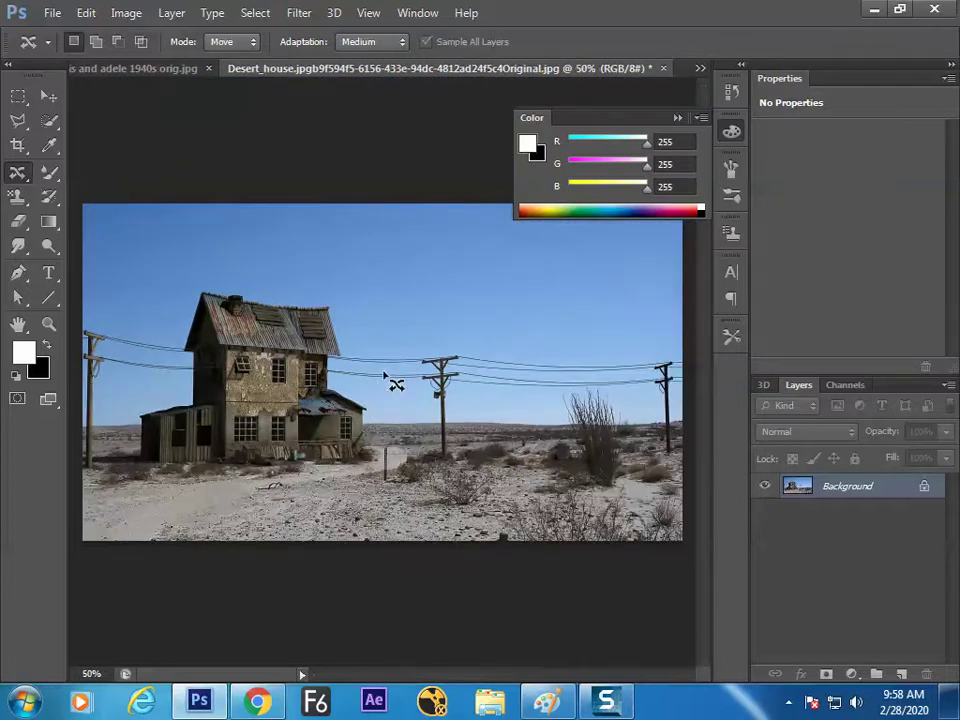
{"action": "mouse_move", "coordinate": [186, 255]}
{"action": "left_mouse_down"}
{"action": "mouse_move", "coordinate": [380, 418]}
{"action": "mouse_move", "coordinate": [365, 400]}
{"action": "left_mouse_up"}
{"action": "mouse_move", "coordinate": [296, 376]}
{"action": "left_mouse_down"}
{"action": "mouse_move", "coordinate": [476, 606]}
{"action": "mouse_move", "coordinate": [558, 618]}
{"action": "left_mouse_up"}
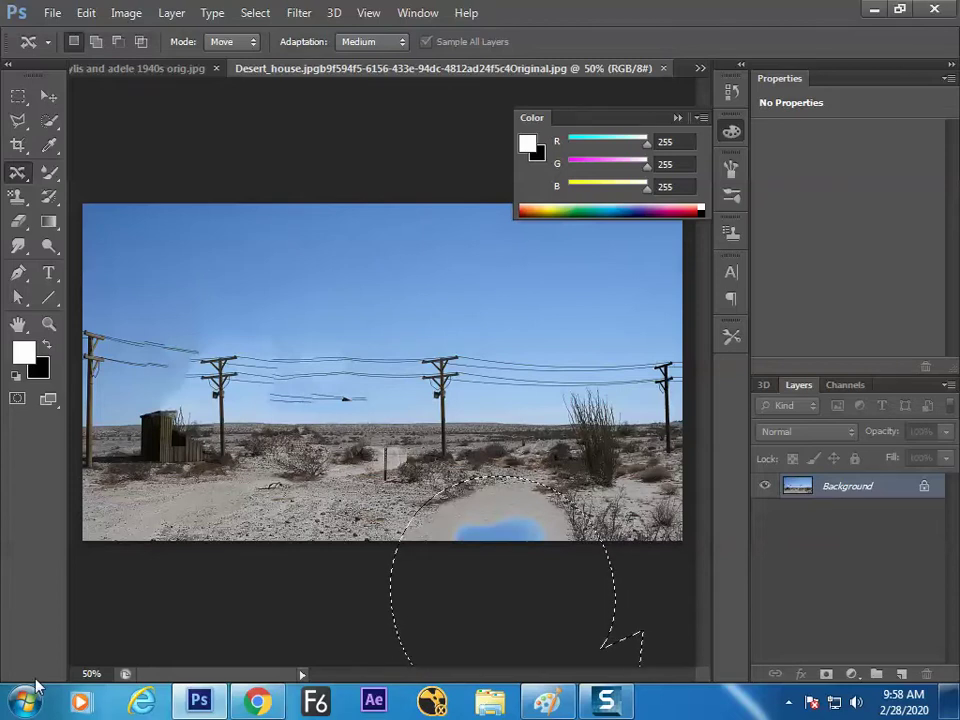
{"action": "key", "text": "ctrl+z"}
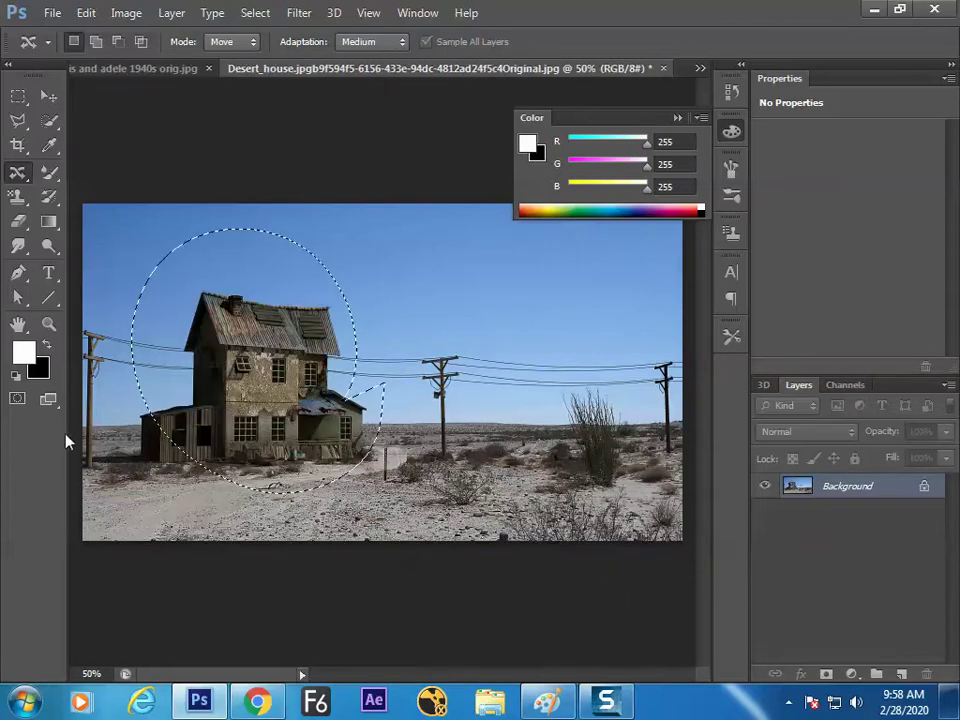
{"action": "key", "text": "ctrl+d"}
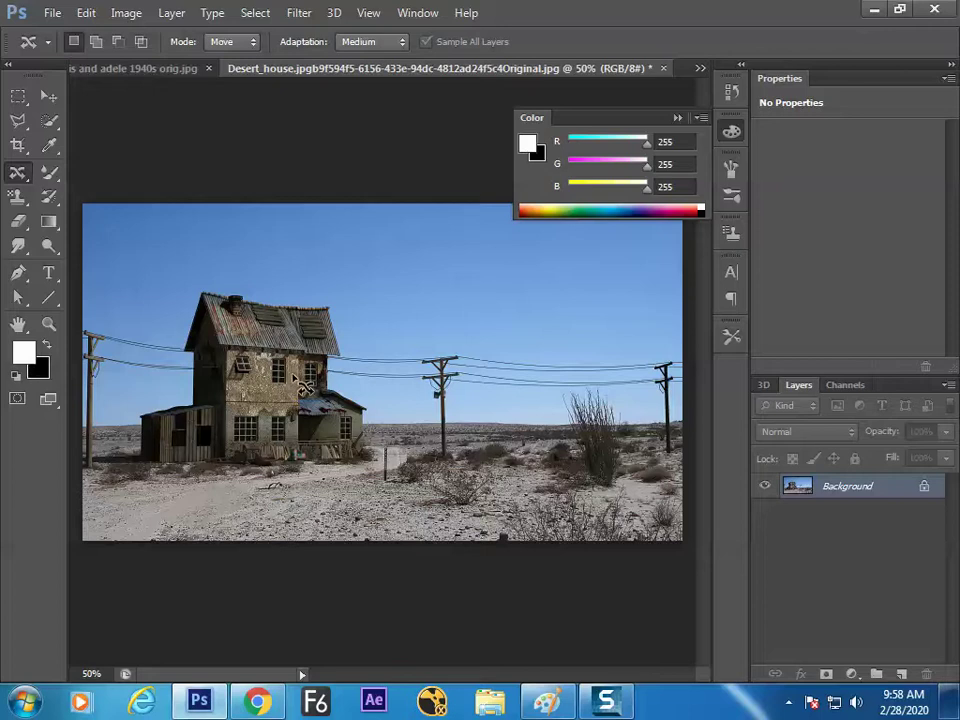
Step: Keep the Content-Aware Move Tool active and revert the desert house photo to its saved version
{"action": "right_click", "coordinate": [17, 172]}
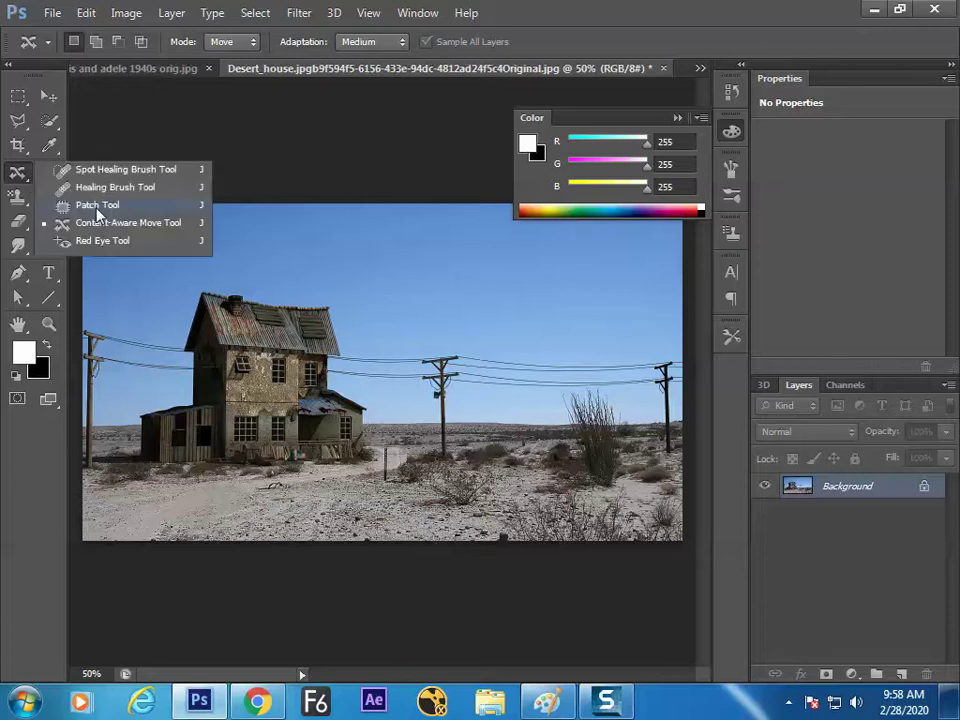
{"action": "left_click", "coordinate": [142, 228]}
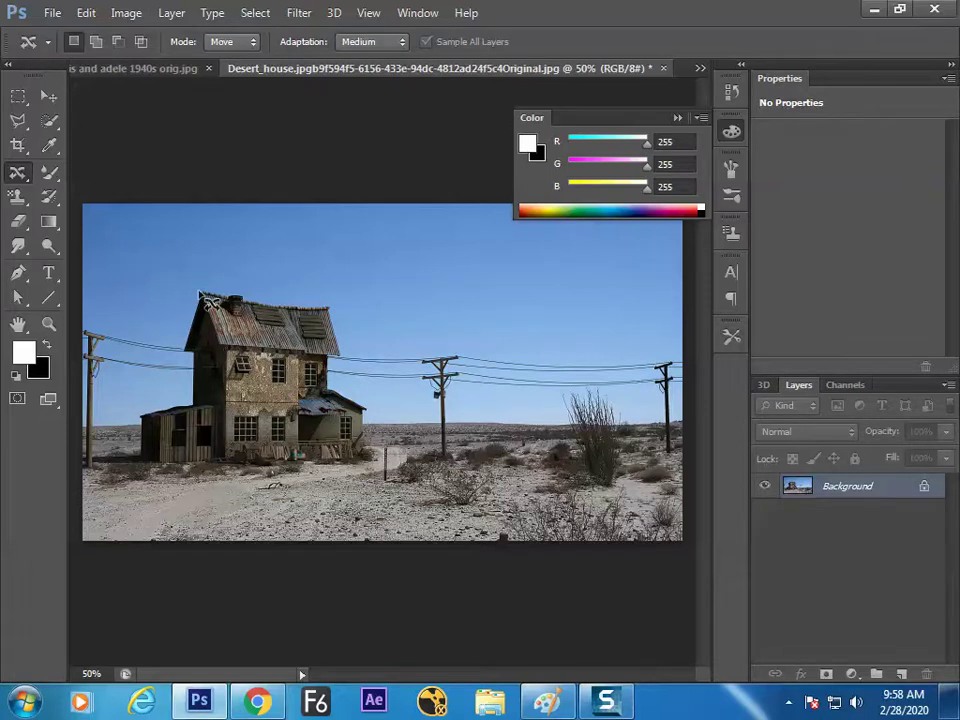
{"action": "key", "text": "F12"}
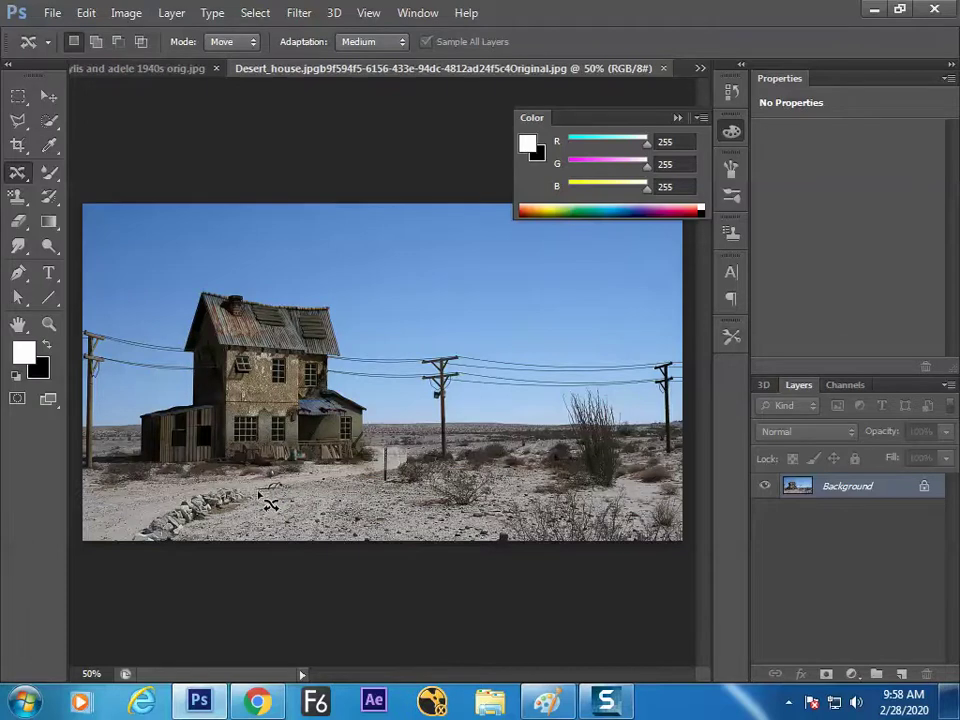
Step: Remove the stone pile by content-aware moving it beyond the photo's lower edge, and clear the selection
{"action": "mouse_move", "coordinate": [150, 545]}
{"action": "left_mouse_down"}
{"action": "mouse_move", "coordinate": [240, 530]}
{"action": "mouse_move", "coordinate": [311, 596]}
{"action": "left_mouse_up"}
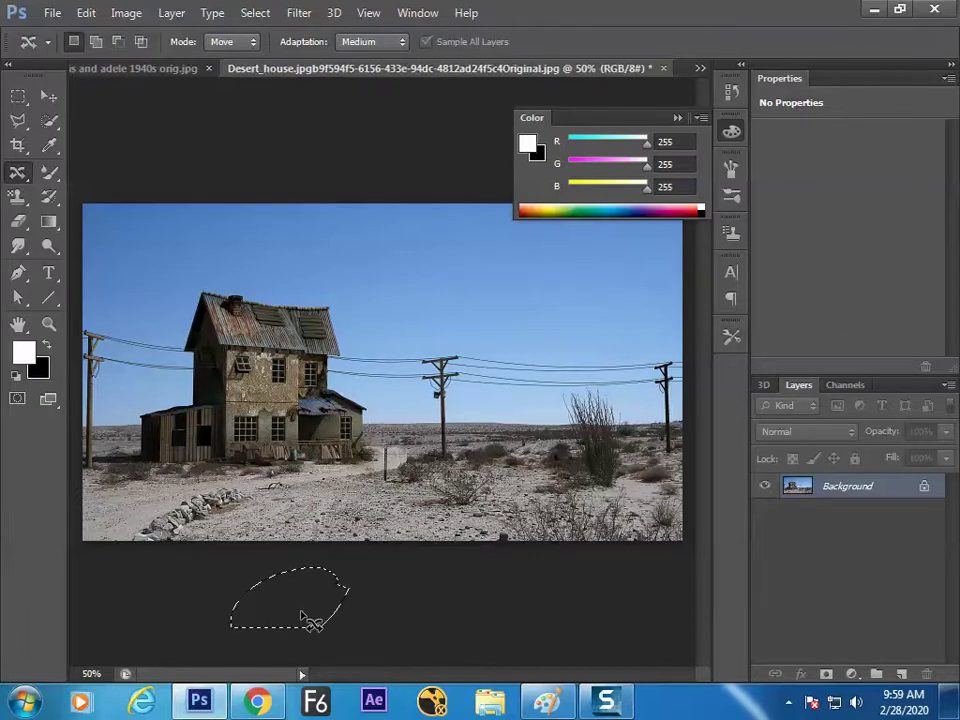
{"action": "key", "text": "ctrl+z"}
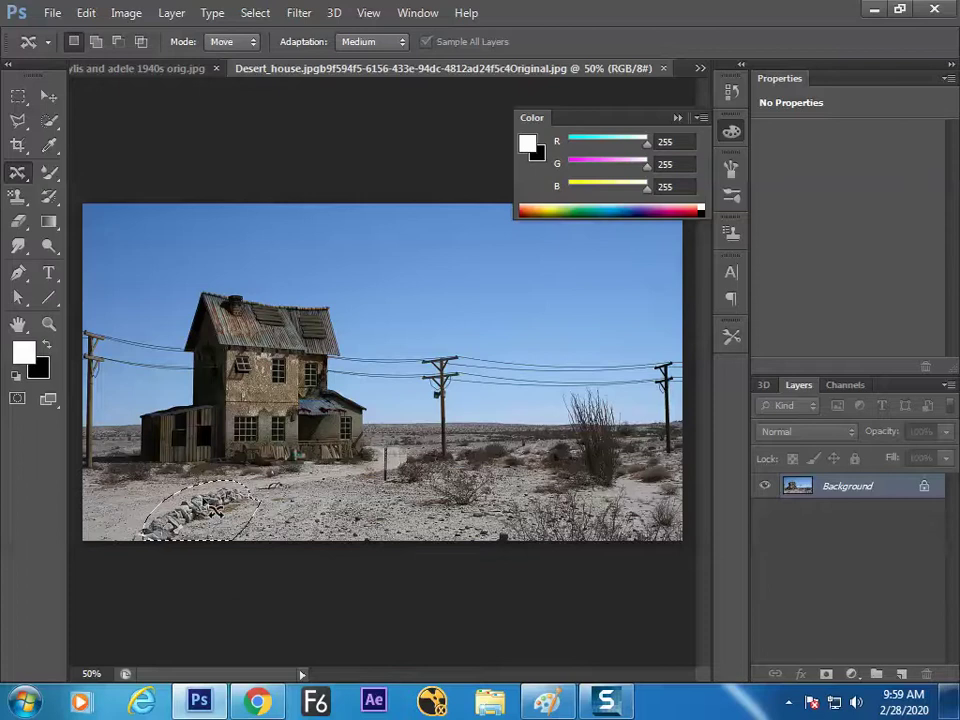
{"action": "mouse_move", "coordinate": [195, 487]}
{"action": "left_mouse_down"}
{"action": "mouse_move", "coordinate": [208, 520]}
{"action": "mouse_move", "coordinate": [341, 542]}
{"action": "mouse_move", "coordinate": [351, 554]}
{"action": "left_mouse_up"}
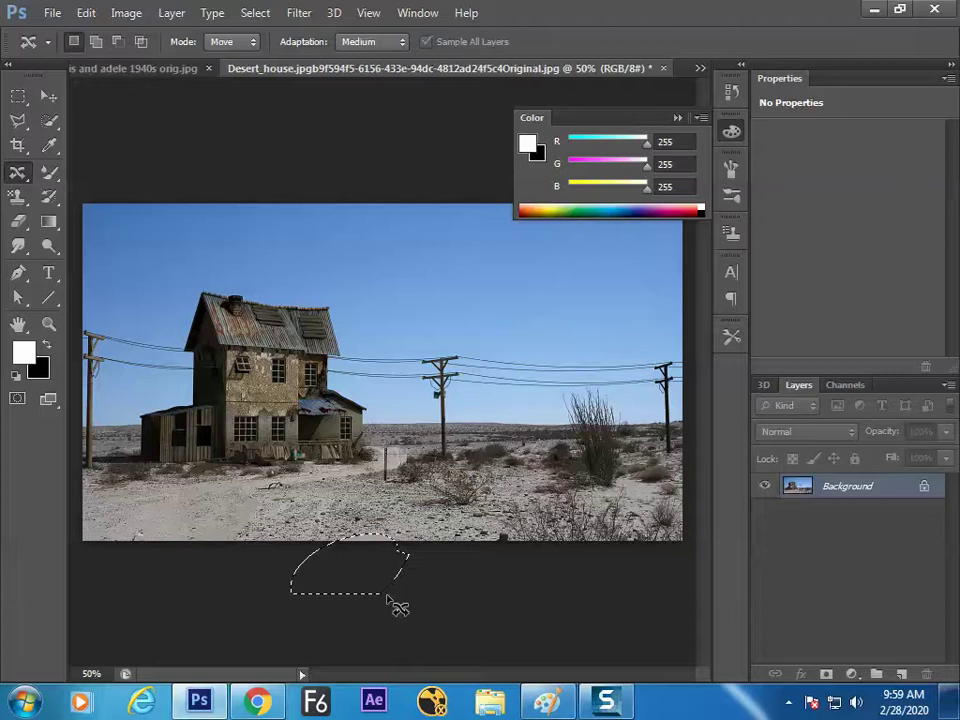
{"action": "key", "text": "shift"}
{"action": "key", "text": "shift+BackSpace"}
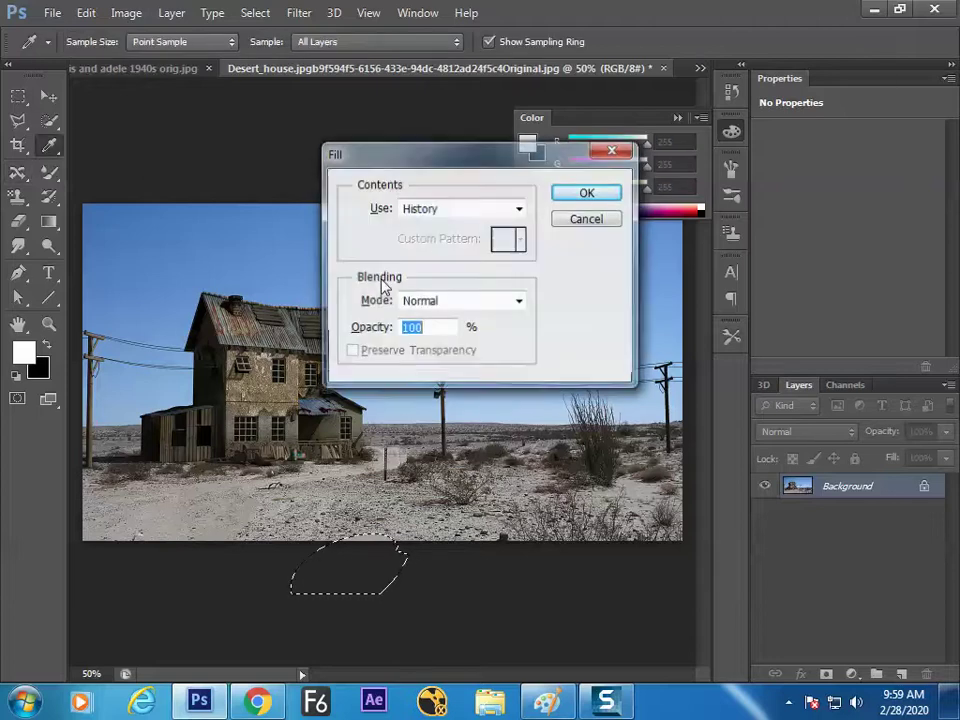
{"action": "key", "text": "Escape"}
{"action": "key", "text": "ctrl+d"}
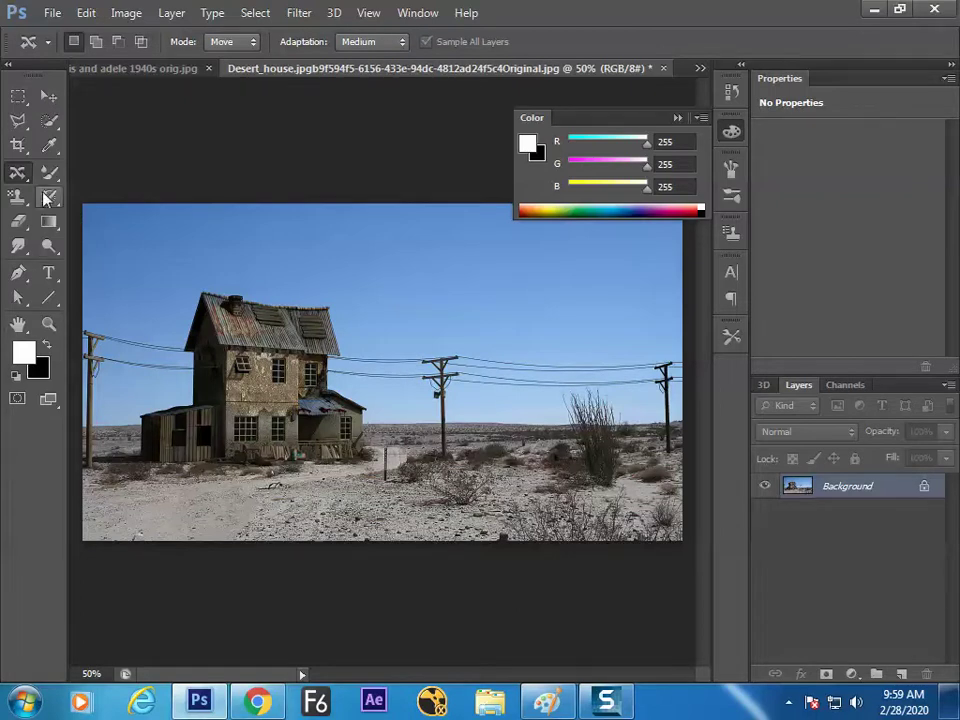
Step: Open Redeye.jpg from the Retouching_Tool folder
{"action": "right_click", "coordinate": [17, 173]}
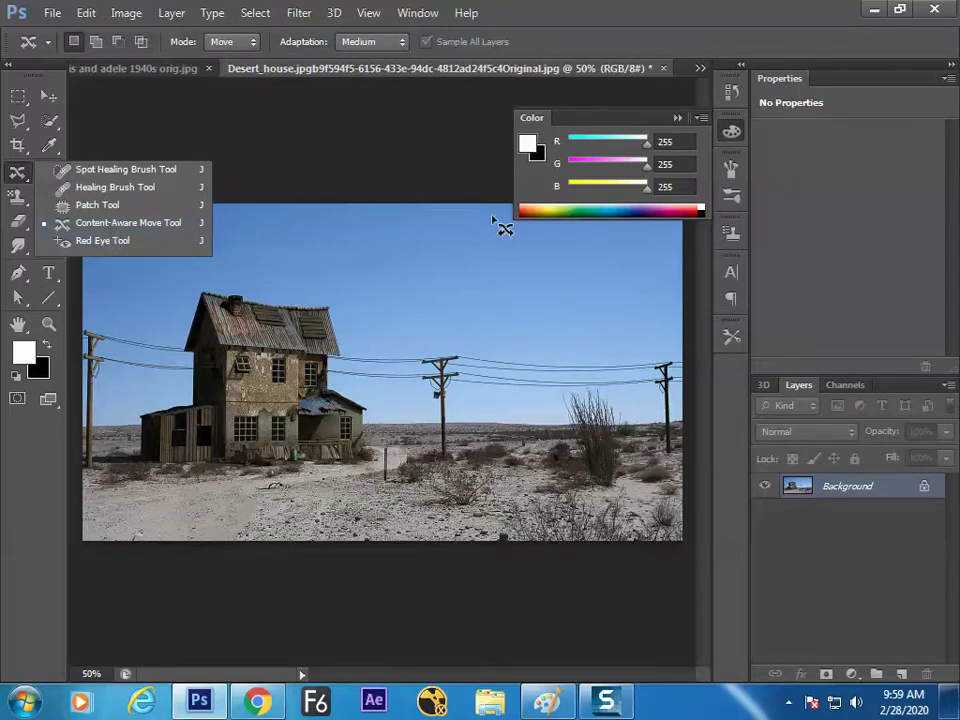
{"action": "left_click", "coordinate": [446, 264]}
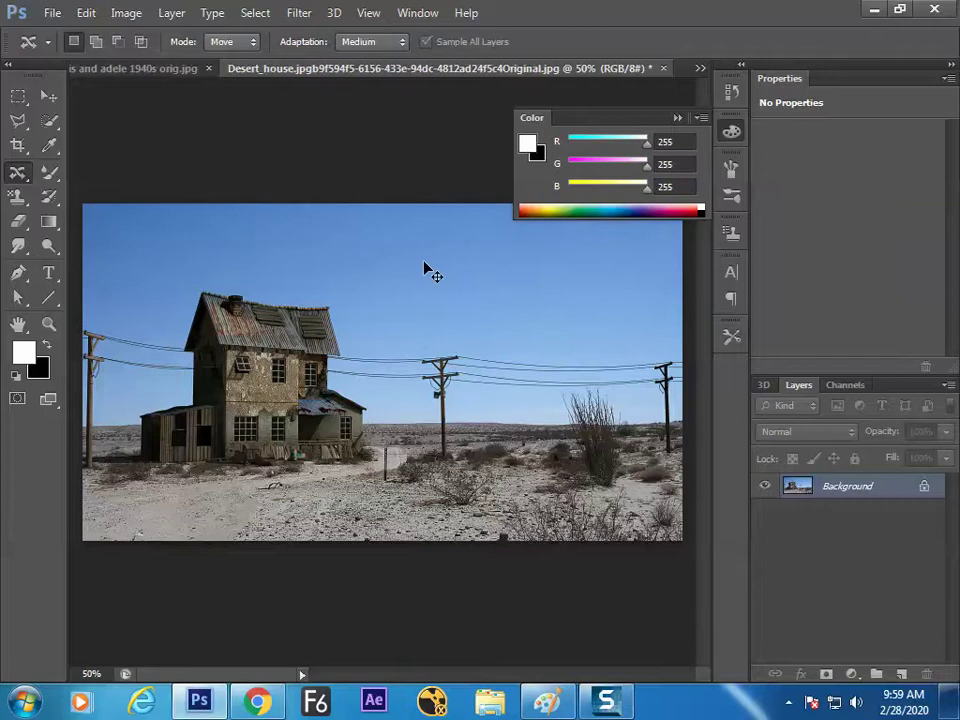
{"action": "key", "text": "ctrl+o"}
{"action": "left_click", "coordinate": [640, 305]}
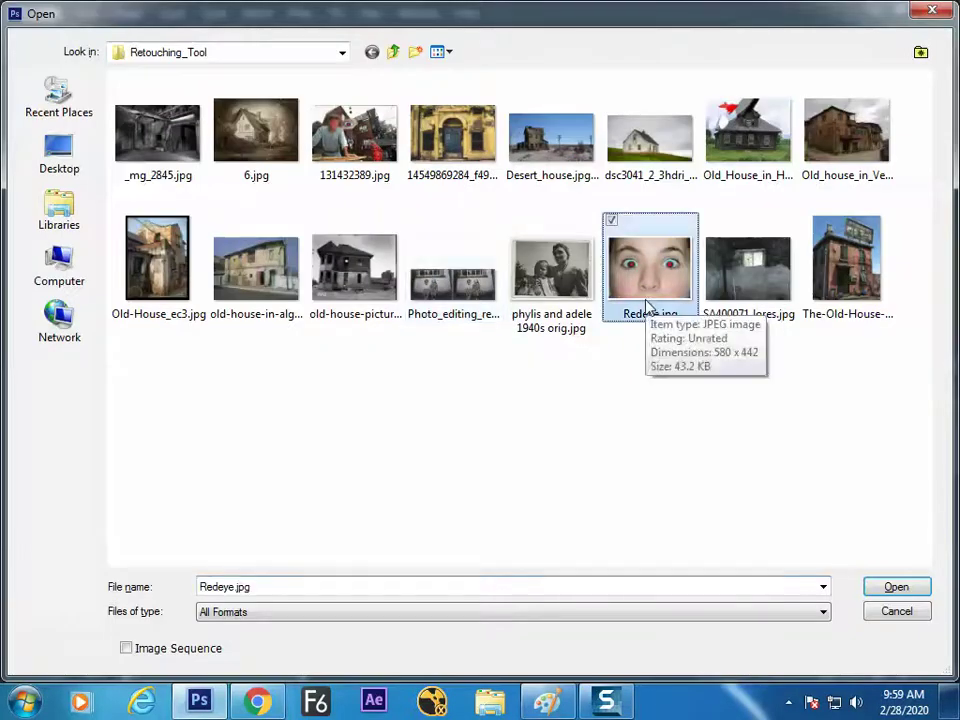
{"action": "double_click", "coordinate": [640, 305]}
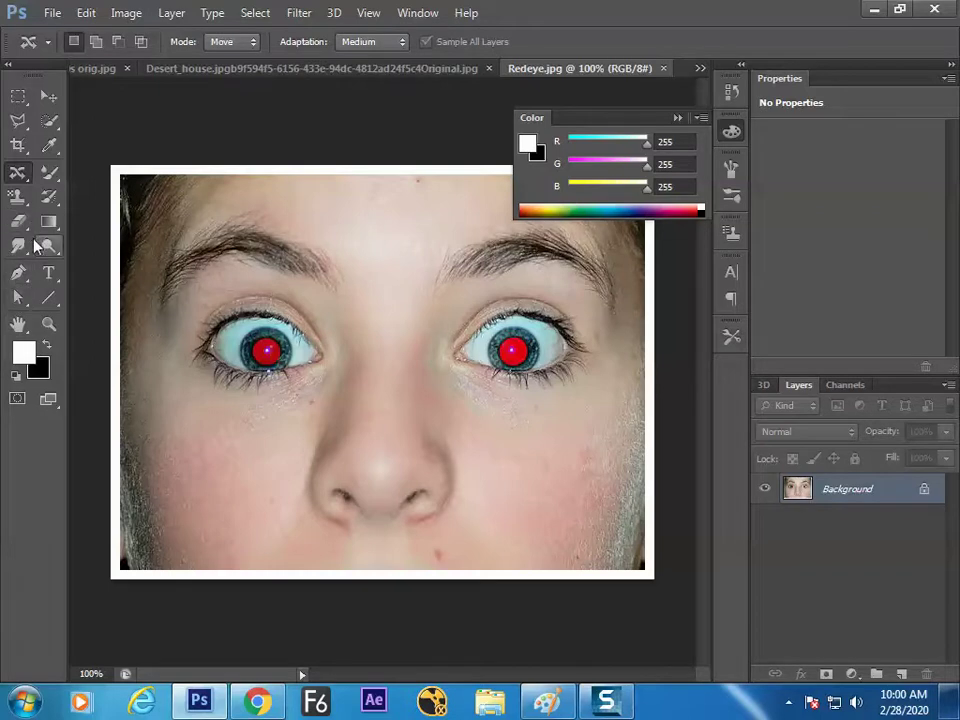
Step: Correct the red pupils in both eyes with the Red Eye Tool at 50% pupil size and 50% darken amount
{"action": "left_click", "coordinate": [17, 172]}
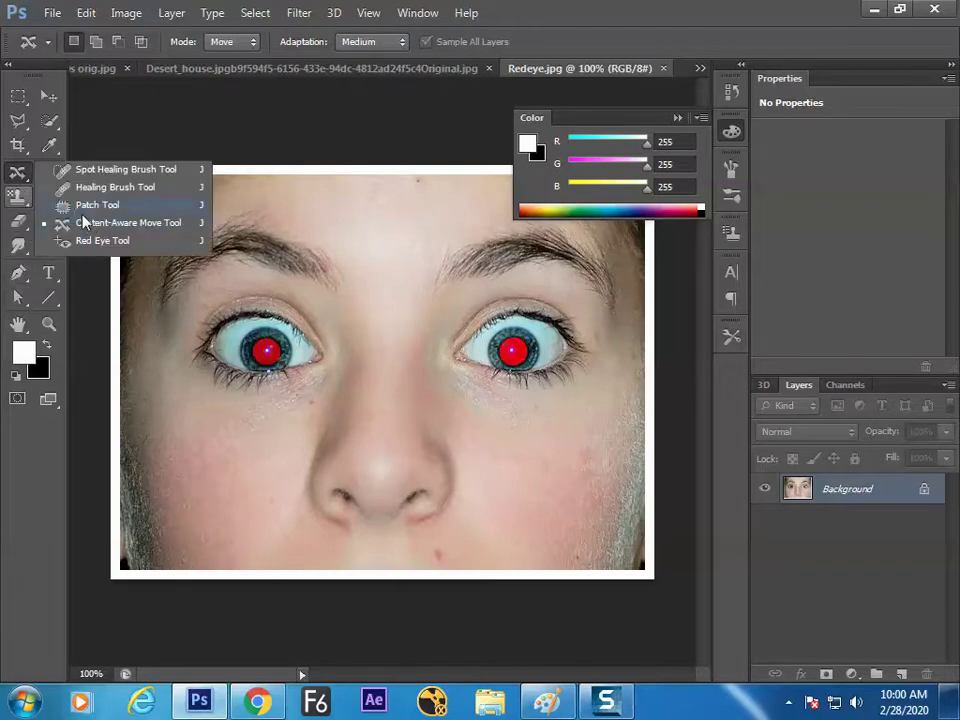
{"action": "left_click", "coordinate": [96, 244]}
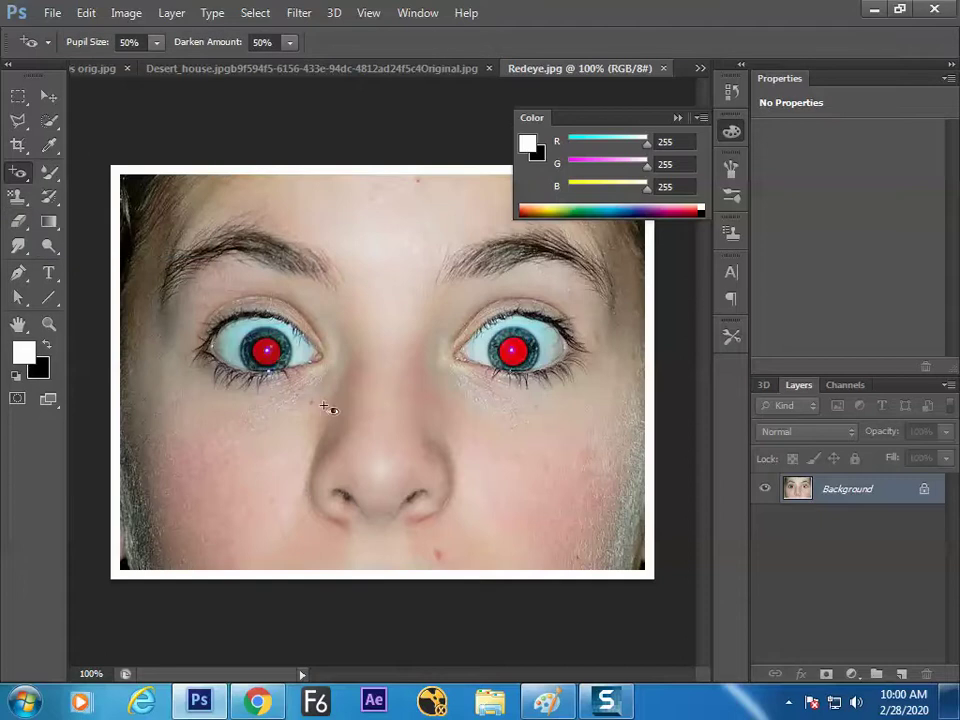
{"action": "left_click", "coordinate": [265, 350]}
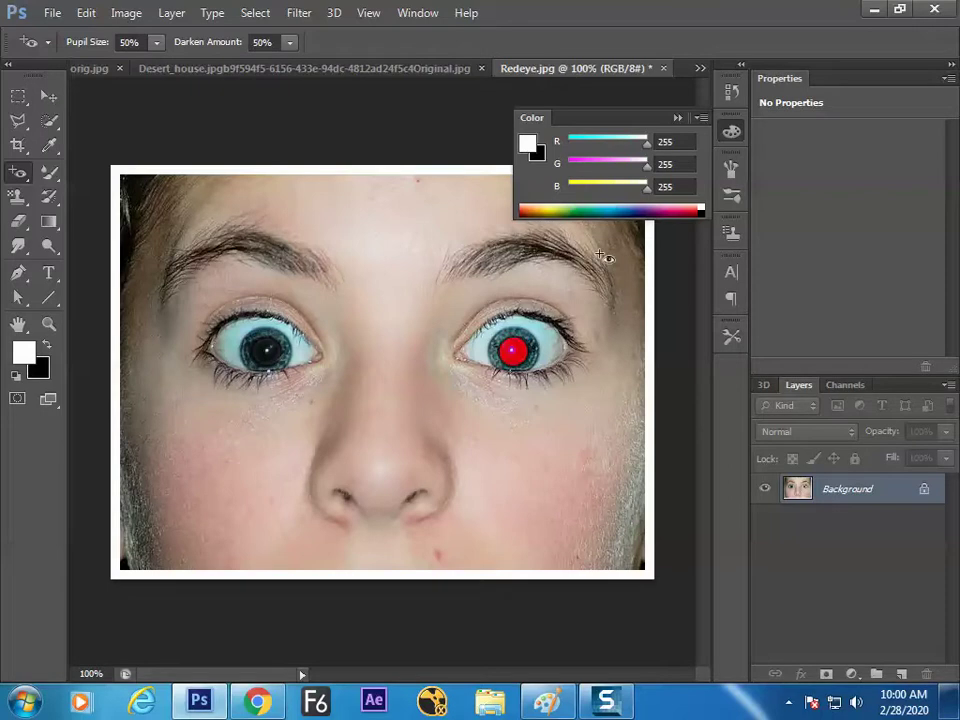
{"action": "left_click", "coordinate": [512, 350]}
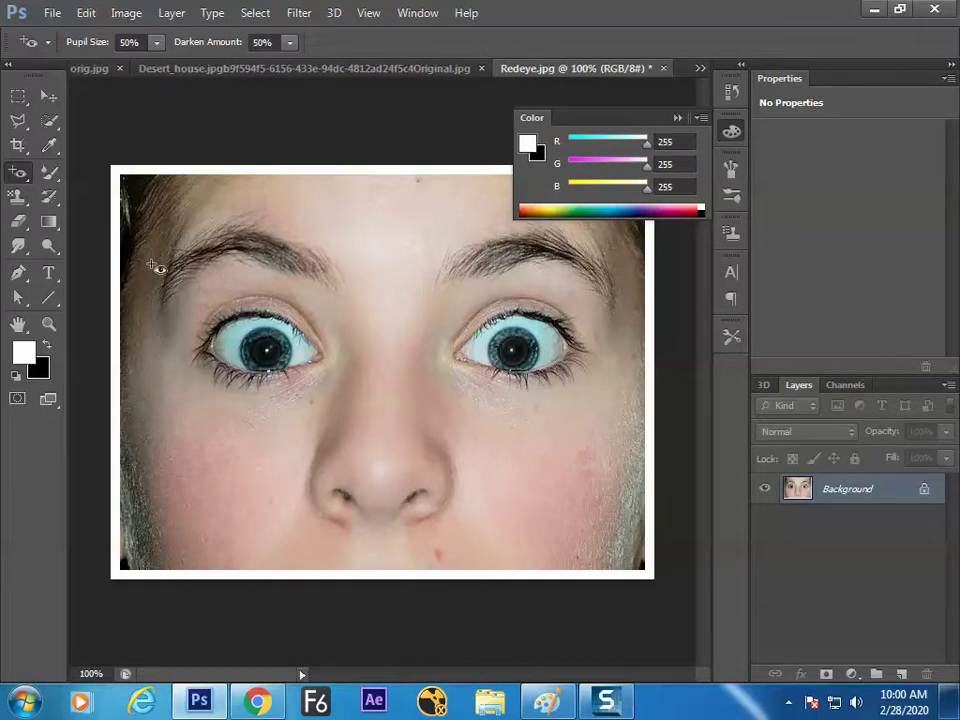
Step: Switch to the Brush Tool and set the foreground color to pure red (RGB 255, 0, 0)
{"action": "left_click", "coordinate": [50, 172]}
{"action": "left_click", "coordinate": [115, 167]}
{"action": "left_click", "coordinate": [23, 352]}
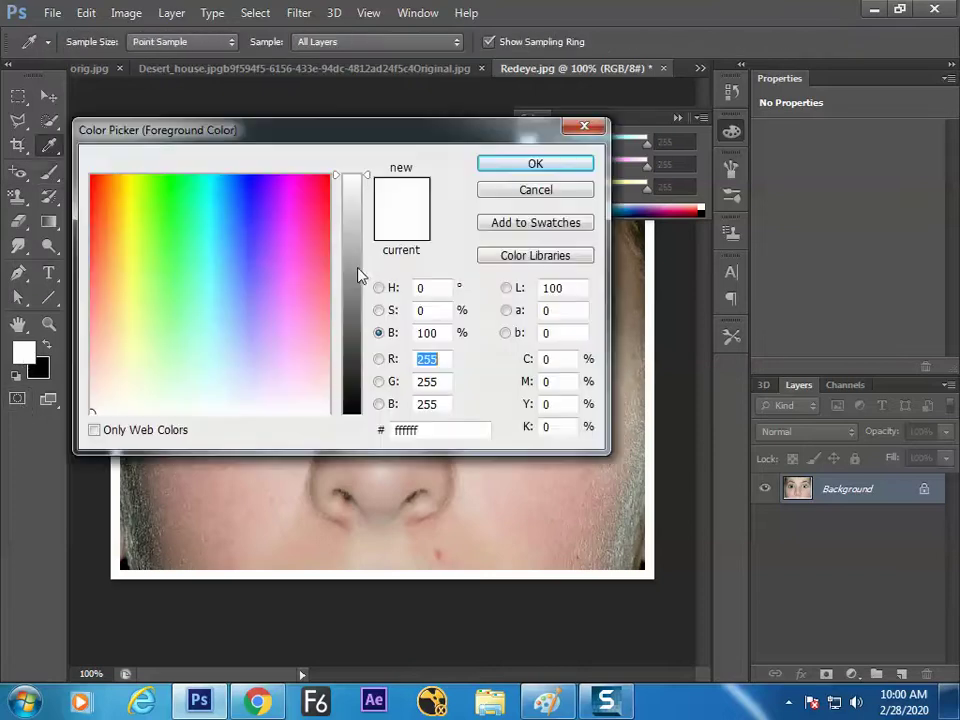
{"action": "left_click", "coordinate": [337, 172]}
{"action": "left_click", "coordinate": [563, 163]}
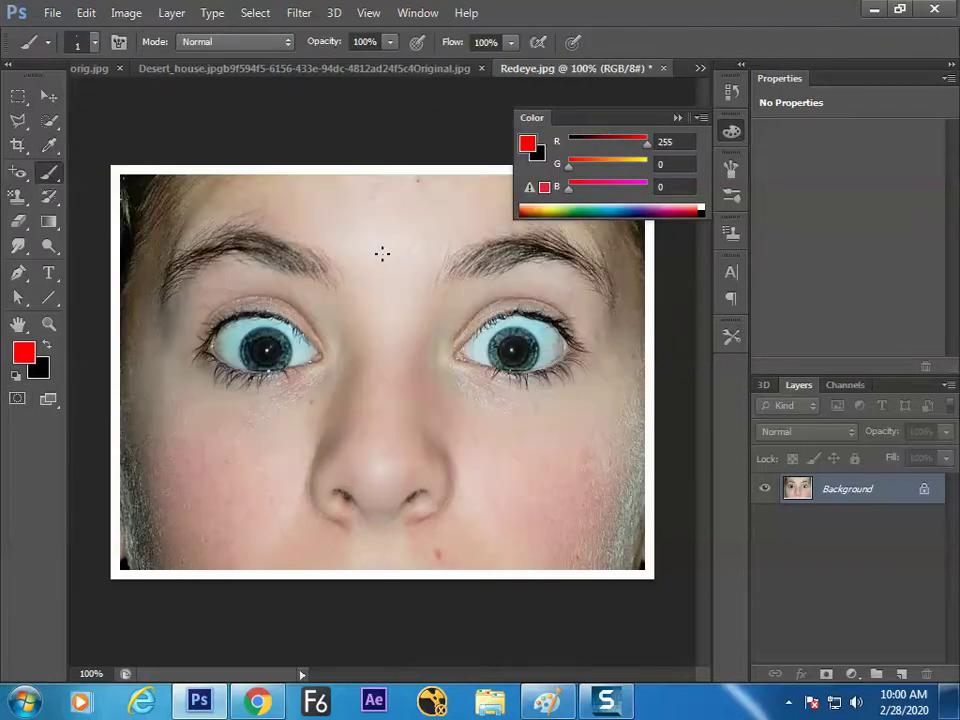
Step: Enlarge the brush to 45 px and paint a single red dot on the forehead between the eyebrows
{"action": "key", "text": "bracketright"}
{"action": "key", "text": "bracketright"}
{"action": "key", "text": "bracketright"}
{"action": "key", "text": "bracketright"}
{"action": "key", "text": "bracketright"}
{"action": "key", "text": "bracketright"}
{"action": "key", "text": "bracketright"}
{"action": "key", "text": "bracketright"}
{"action": "key", "text": "bracketright"}
{"action": "key", "text": "bracketright"}
{"action": "key", "text": "bracketright"}
{"action": "left_click", "coordinate": [381, 257]}
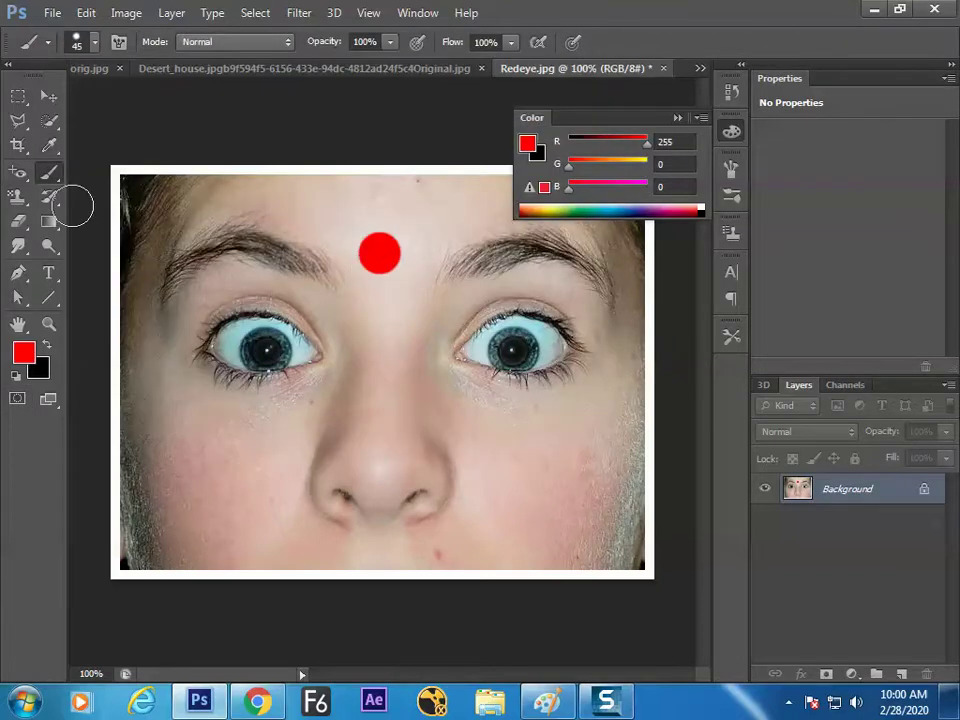
Step: Apply the Red Eye Tool to the red forehead dot, and revert the photo to its saved version
{"action": "left_click", "coordinate": [18, 172]}
{"action": "left_click", "coordinate": [362, 260]}
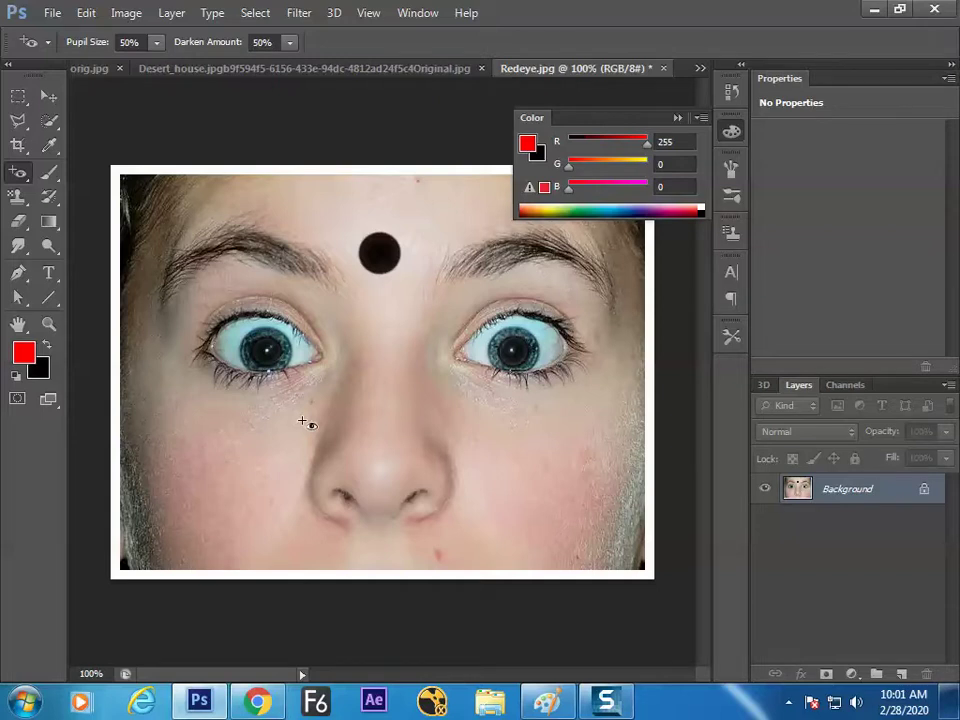
{"action": "key", "text": "F12"}
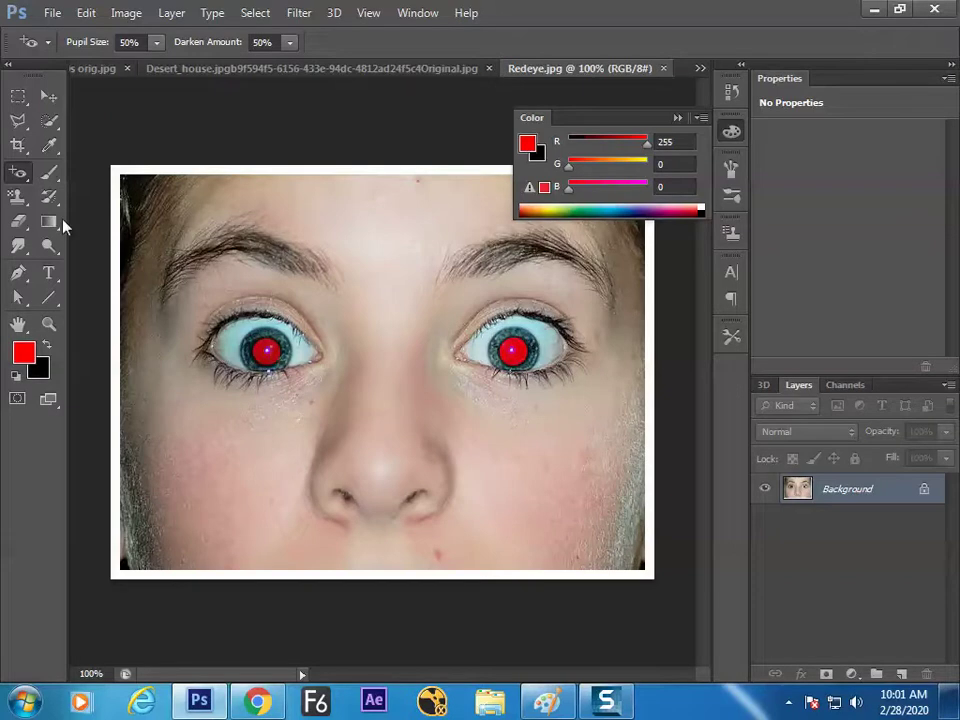
Step: Switch to the Spot Healing Brush Tool, close Redeye.jpg and view the desert house photo without the interface panels
{"action": "right_click", "coordinate": [18, 171]}
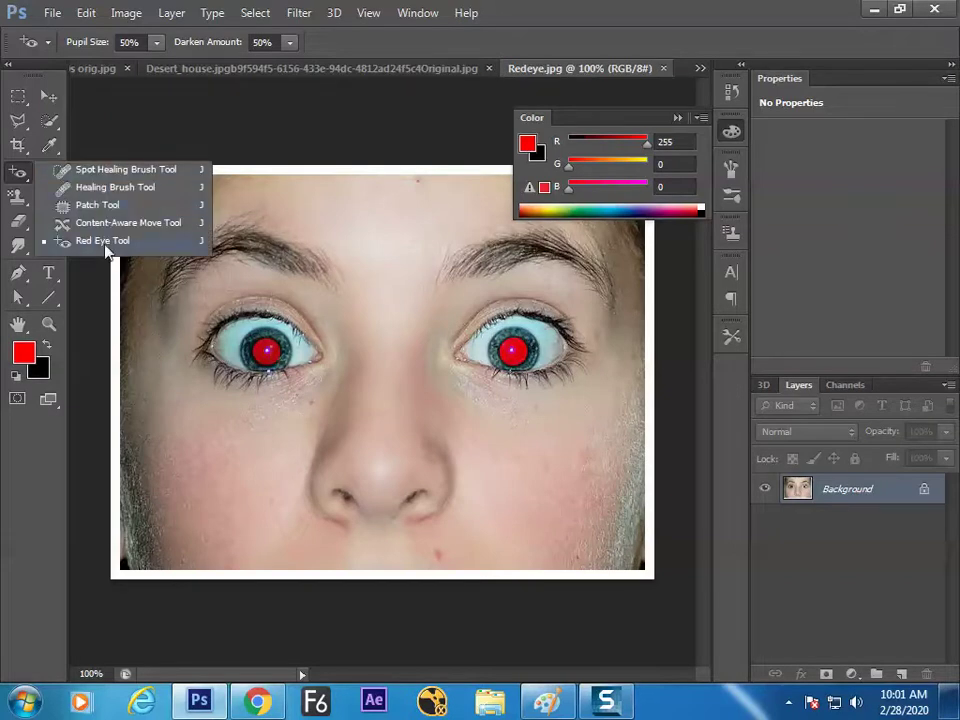
{"action": "left_click", "coordinate": [96, 172]}
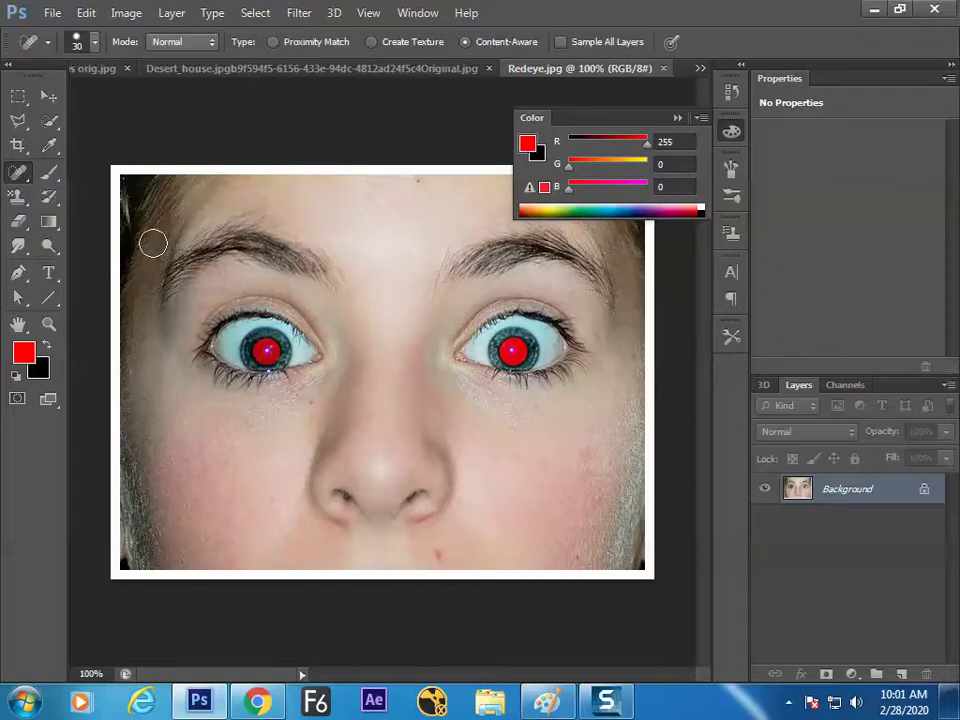
{"action": "key", "text": "ctrl+w"}
{"action": "key", "text": "Tab"}
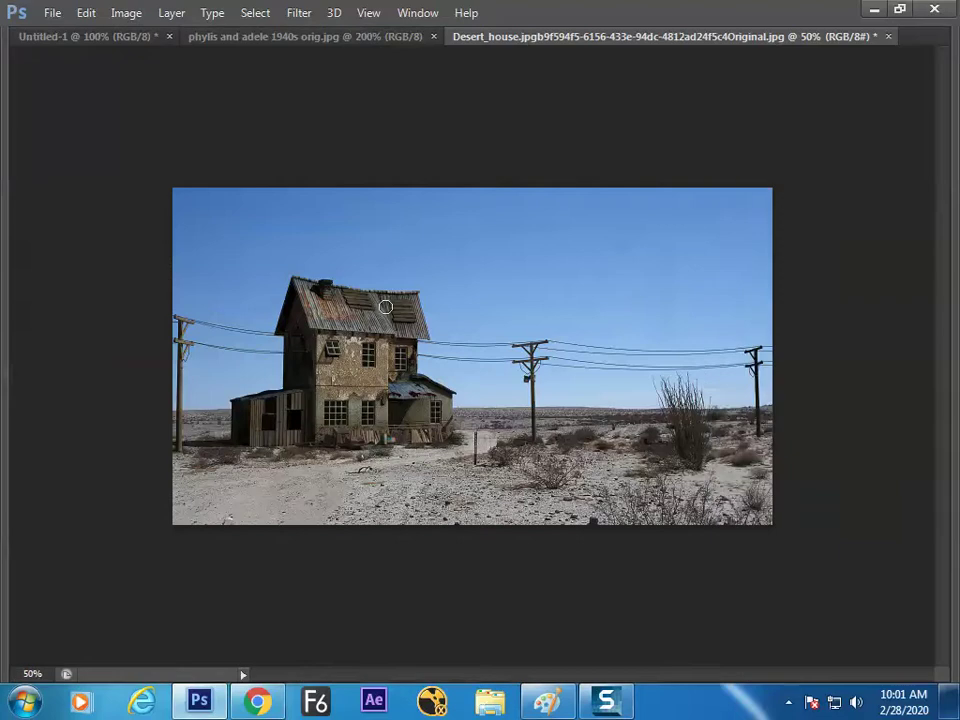
Step: Examine the power lines, the tall bush and the utility poles in the desert house photo up close
{"action": "key", "text": "ctrl+plus"}
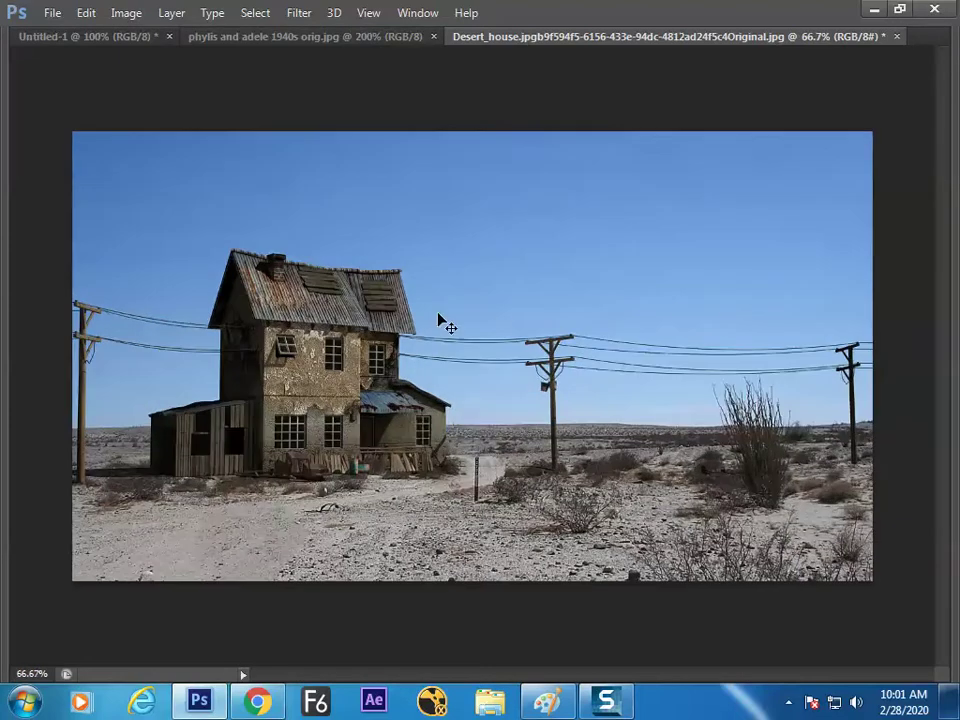
{"action": "key", "text": "ctrl+plus"}
{"action": "left_click_drag", "start_coordinate": [549, 325], "coordinate": [296, 255]}
{"action": "key", "text": "Tab"}
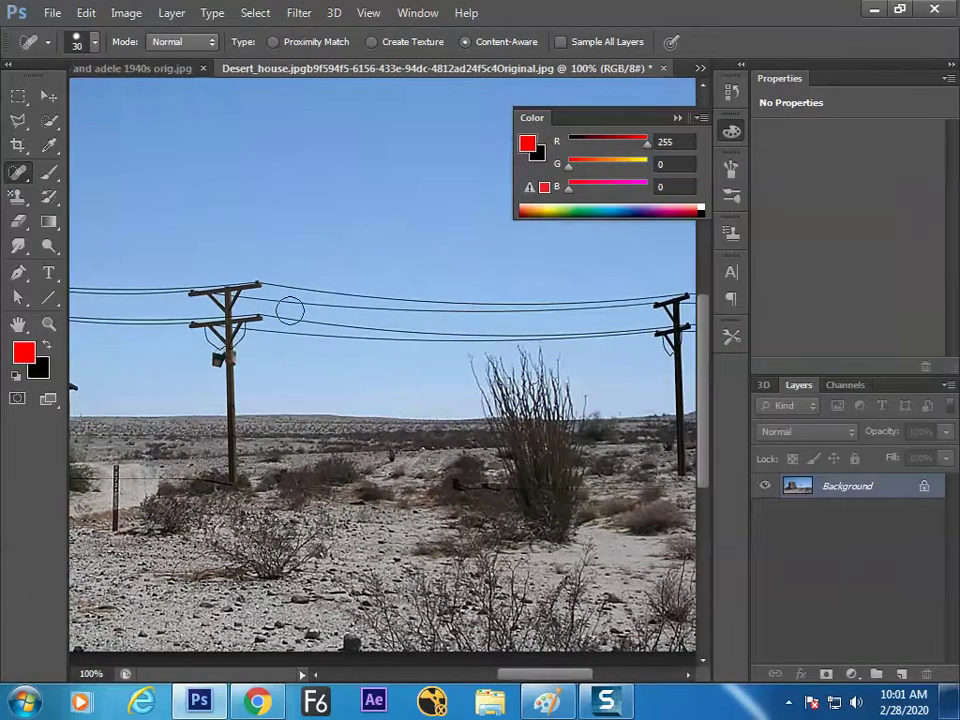
{"action": "key", "text": "Tab"}
{"action": "key", "text": "ctrl+plus"}
{"action": "key", "text": "ctrl+plus"}
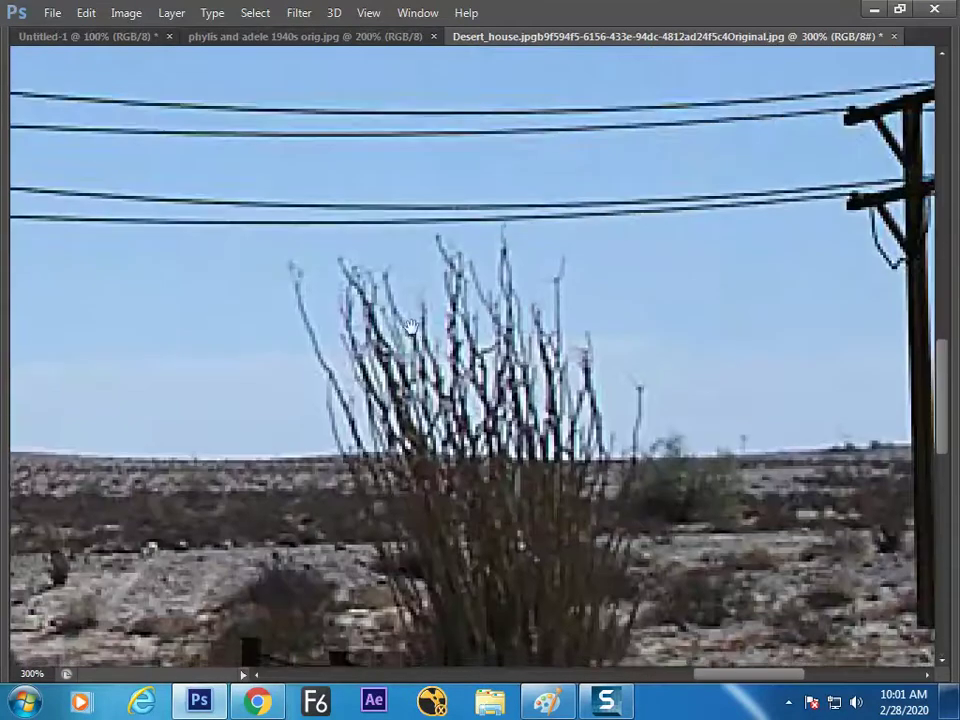
{"action": "scroll", "coordinate": [398, 362], "scroll_direction": "up", "scroll_amount": 3}
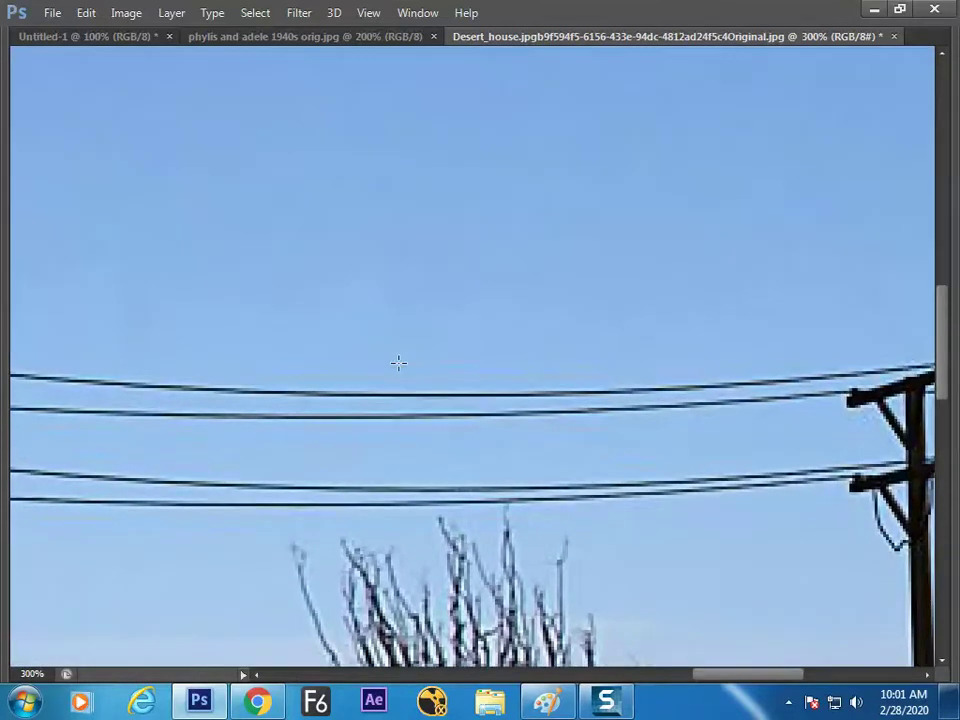
{"action": "key", "text": "ctrl+0"}
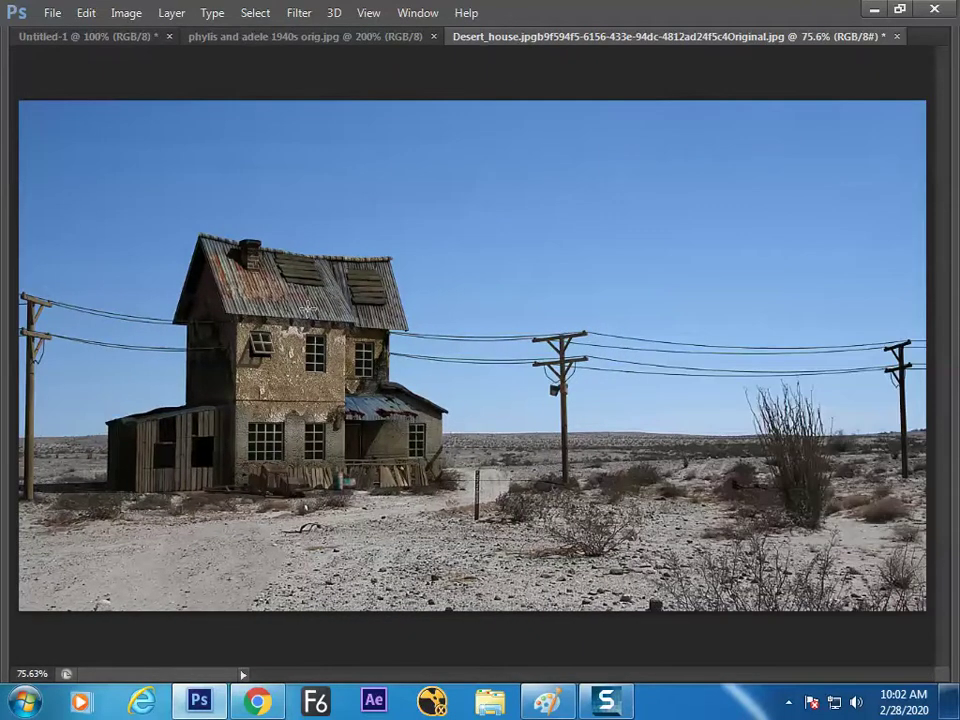
Step: Switch to the Patch Tool for retouching the power lines between the middle and far utility poles
{"action": "scroll", "coordinate": [474, 292], "scroll_direction": "up", "scroll_amount": 2}
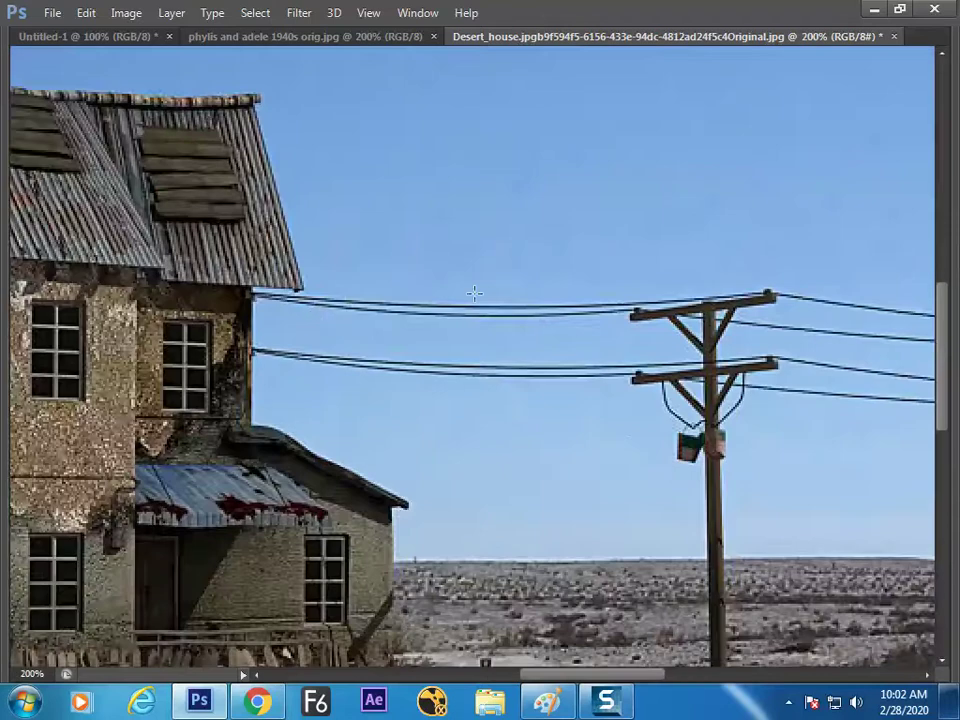
{"action": "left_click_drag", "start_coordinate": [474, 292], "coordinate": [193, 285]}
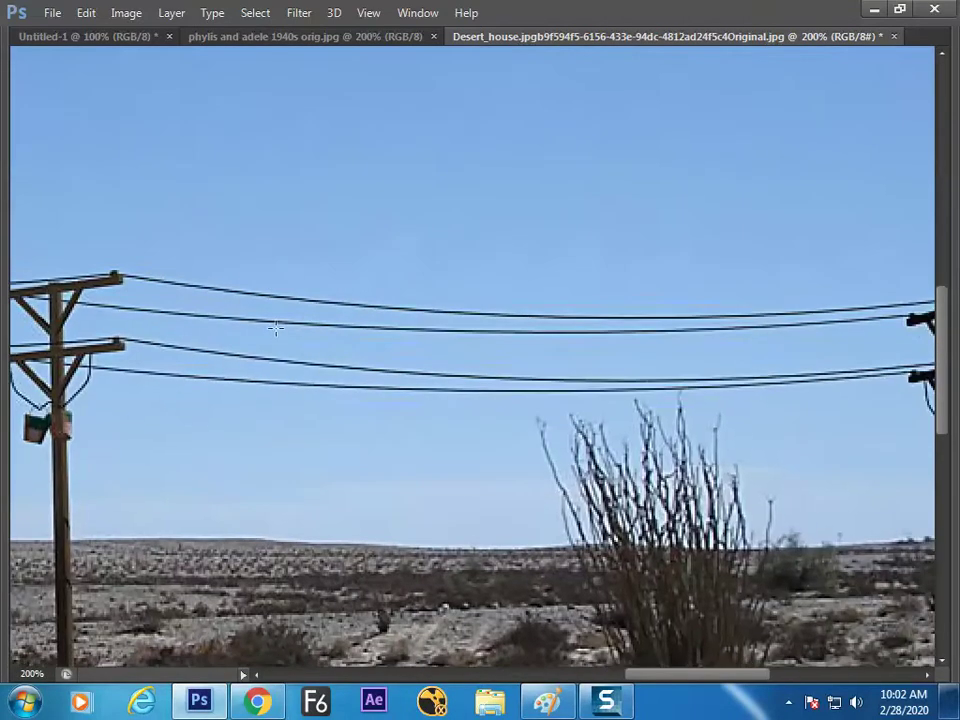
{"action": "key", "text": "Tab"}
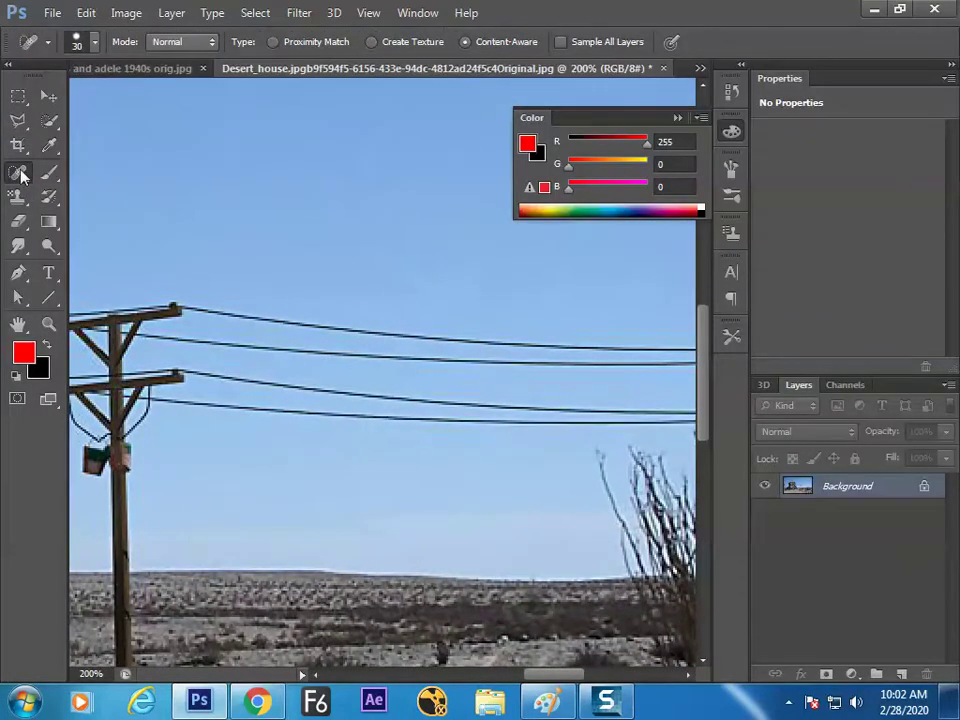
{"action": "right_click", "coordinate": [18, 171]}
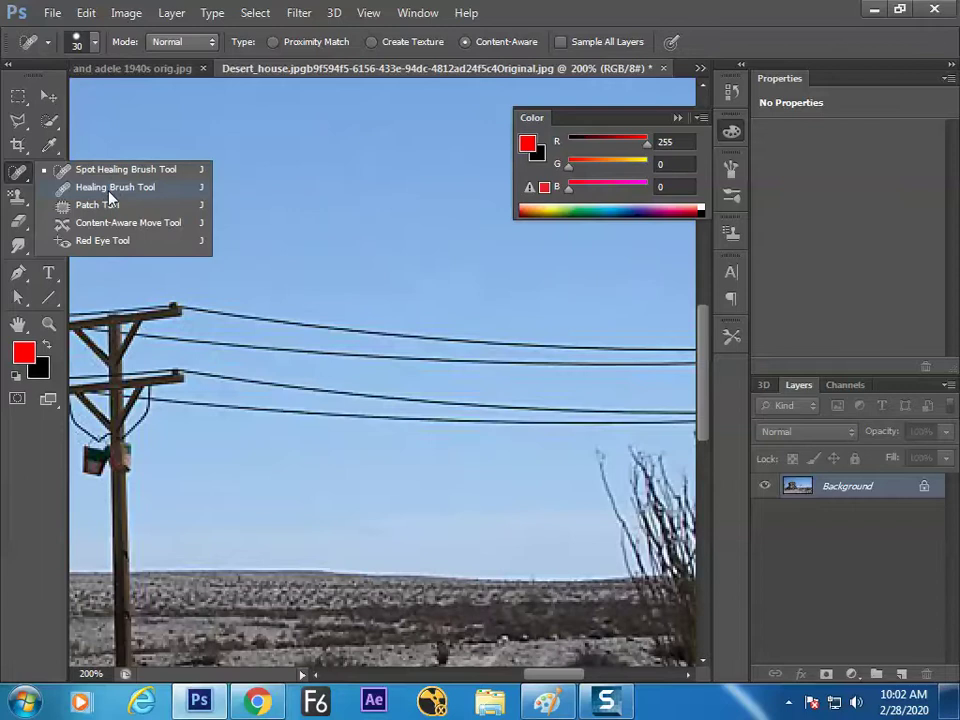
{"action": "left_click", "coordinate": [93, 213]}
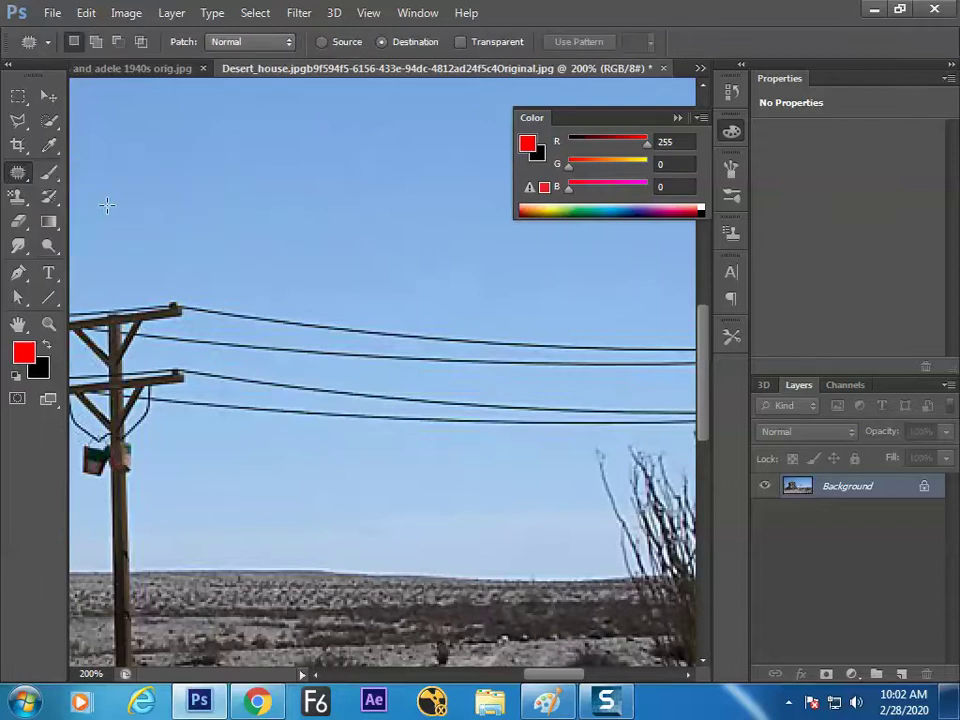
Step: Outline a stretch of the two upper wires with the Patch Tool, and undo its destination patch onto the sky
{"action": "key", "text": "Tab"}
{"action": "mouse_move", "coordinate": [265, 292]}
{"action": "left_mouse_down"}
{"action": "mouse_move", "coordinate": [452, 326]}
{"action": "mouse_move", "coordinate": [332, 328]}
{"action": "mouse_move", "coordinate": [447, 206]}
{"action": "left_mouse_up"}
{"action": "key", "text": "ctrl+d"}
{"action": "key", "text": "ctrl+alt+z"}
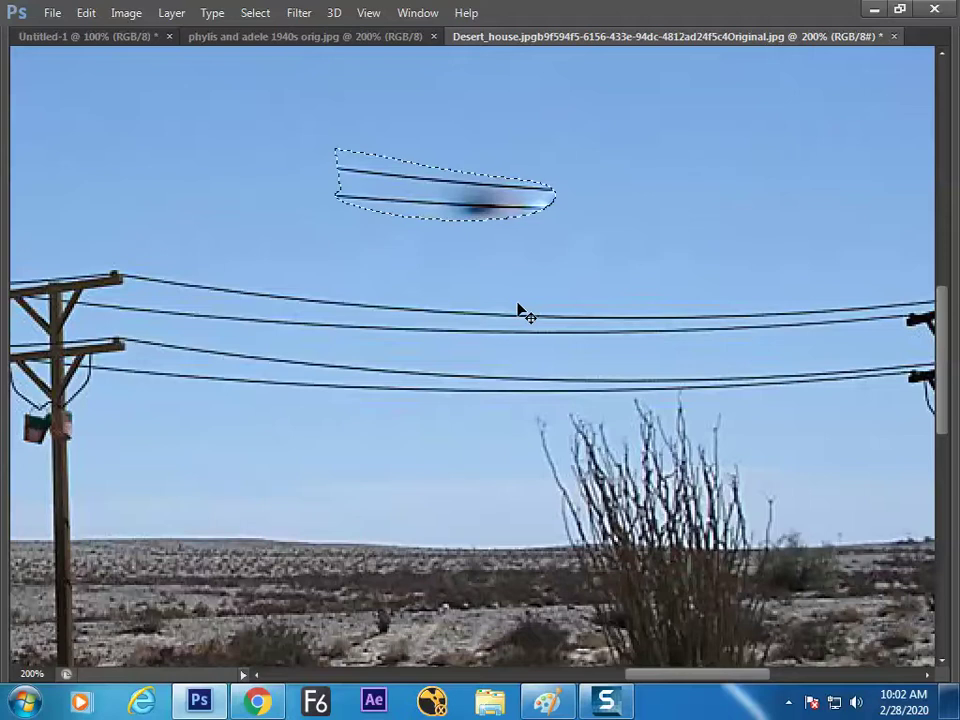
{"action": "key", "text": "Tab"}
{"action": "key", "text": "ctrl+alt+z"}
{"action": "key", "text": "Tab"}
{"action": "key", "text": "Tab"}
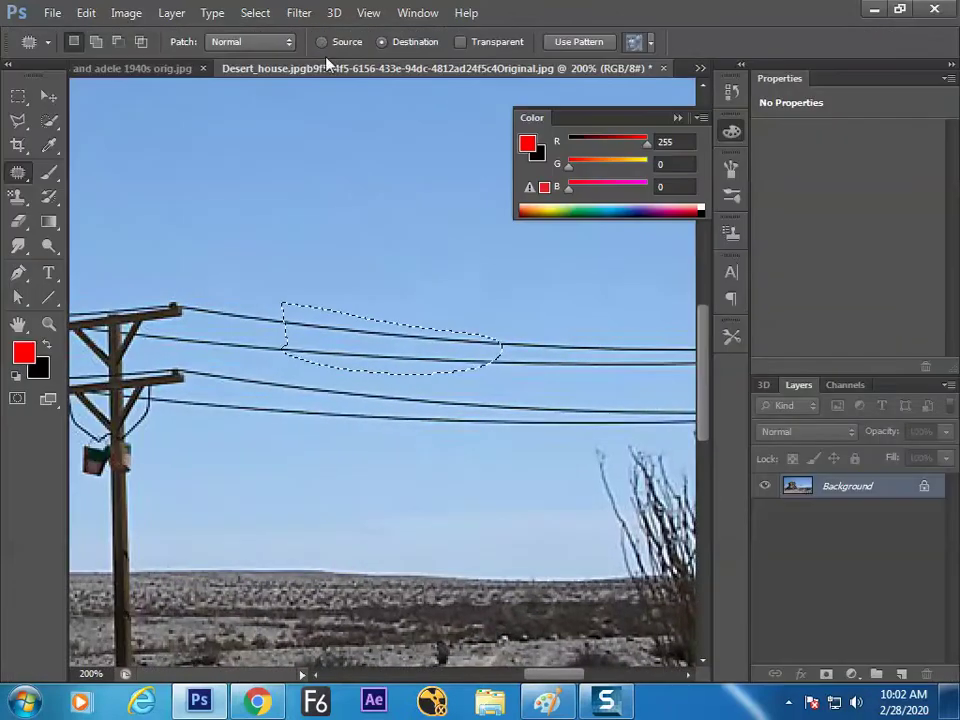
Step: Set the patch mode to Source and replace the upper wires between the two poles with clear sky
{"action": "left_click_drag", "start_coordinate": [377, 366], "coordinate": [430, 272]}
{"action": "key", "text": "ctrl+d"}
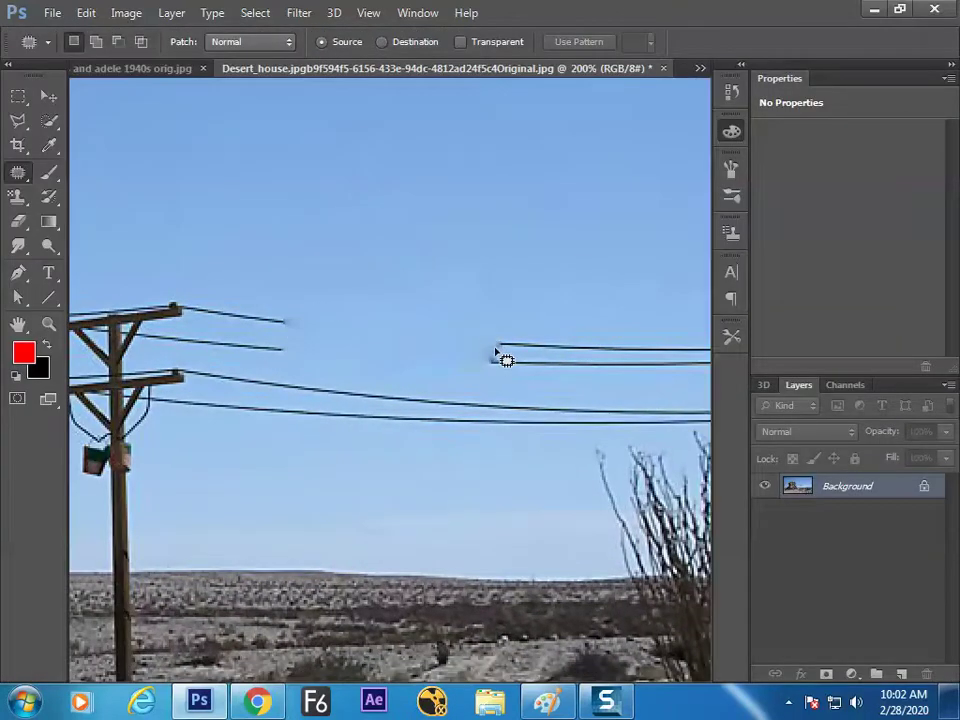
{"action": "key", "text": "Tab"}
{"action": "mouse_move", "coordinate": [286, 264]}
{"action": "left_mouse_down"}
{"action": "mouse_move", "coordinate": [573, 250]}
{"action": "mouse_move", "coordinate": [682, 272]}
{"action": "mouse_move", "coordinate": [630, 246]}
{"action": "left_mouse_up"}
{"action": "key", "text": "ctrl+d"}
{"action": "left_click_drag", "start_coordinate": [600, 282], "coordinate": [707, 219]}
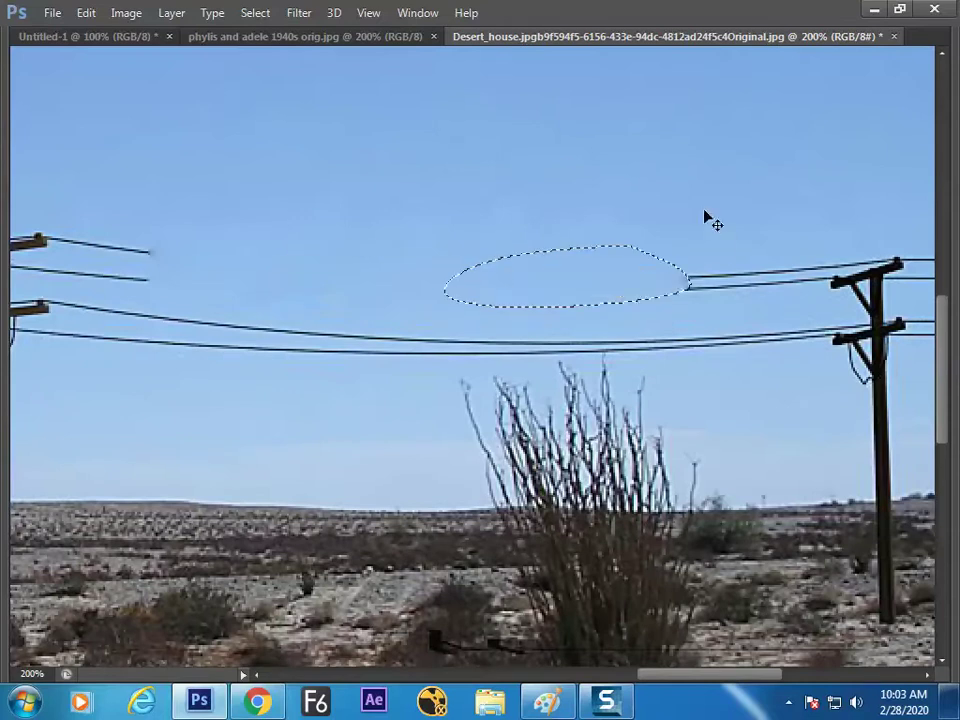
{"action": "scroll", "coordinate": [519, 238], "scroll_direction": "right", "scroll_amount": 5}
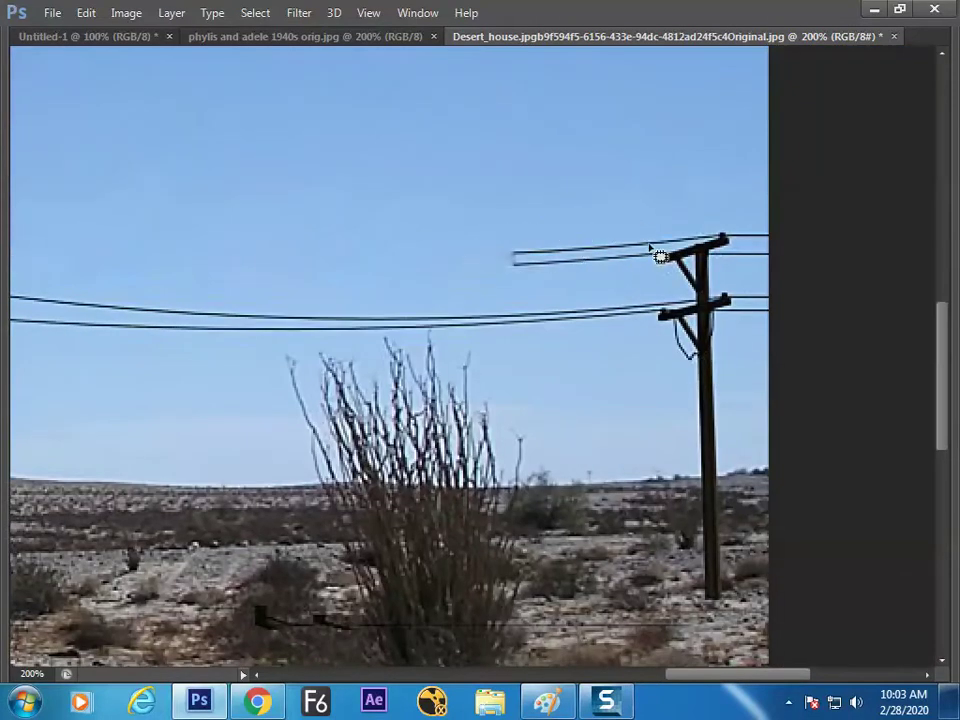
{"action": "mouse_move", "coordinate": [609, 239]}
{"action": "left_mouse_down"}
{"action": "mouse_move", "coordinate": [552, 214]}
{"action": "mouse_move", "coordinate": [575, 238]}
{"action": "mouse_move", "coordinate": [565, 228]}
{"action": "left_mouse_up"}
{"action": "key", "text": "ctrl+d"}
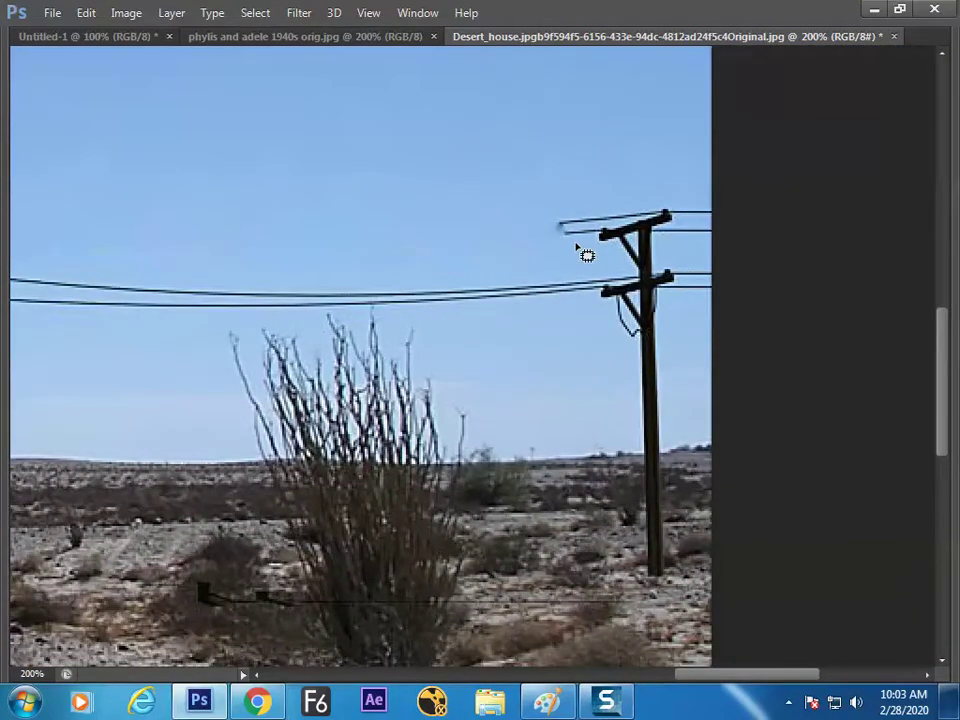
Step: Patch the lower pair of wires between the middle pole and the tall bush with clear sky
{"action": "scroll", "coordinate": [409, 234], "scroll_direction": "left", "scroll_amount": 10}
{"action": "scroll", "coordinate": [409, 234], "scroll_direction": "down", "scroll_amount": 2}
{"action": "mouse_move", "coordinate": [410, 188]}
{"action": "left_mouse_down"}
{"action": "mouse_move", "coordinate": [534, 231]}
{"action": "mouse_move", "coordinate": [570, 176]}
{"action": "left_mouse_up"}
{"action": "key", "text": "ctrl+d"}
{"action": "mouse_move", "coordinate": [480, 200]}
{"action": "left_mouse_down"}
{"action": "mouse_move", "coordinate": [529, 240]}
{"action": "mouse_move", "coordinate": [360, 252]}
{"action": "mouse_move", "coordinate": [489, 251]}
{"action": "mouse_move", "coordinate": [570, 165]}
{"action": "mouse_move", "coordinate": [463, 163]}
{"action": "left_mouse_up"}
{"action": "key", "text": "ctrl+d"}
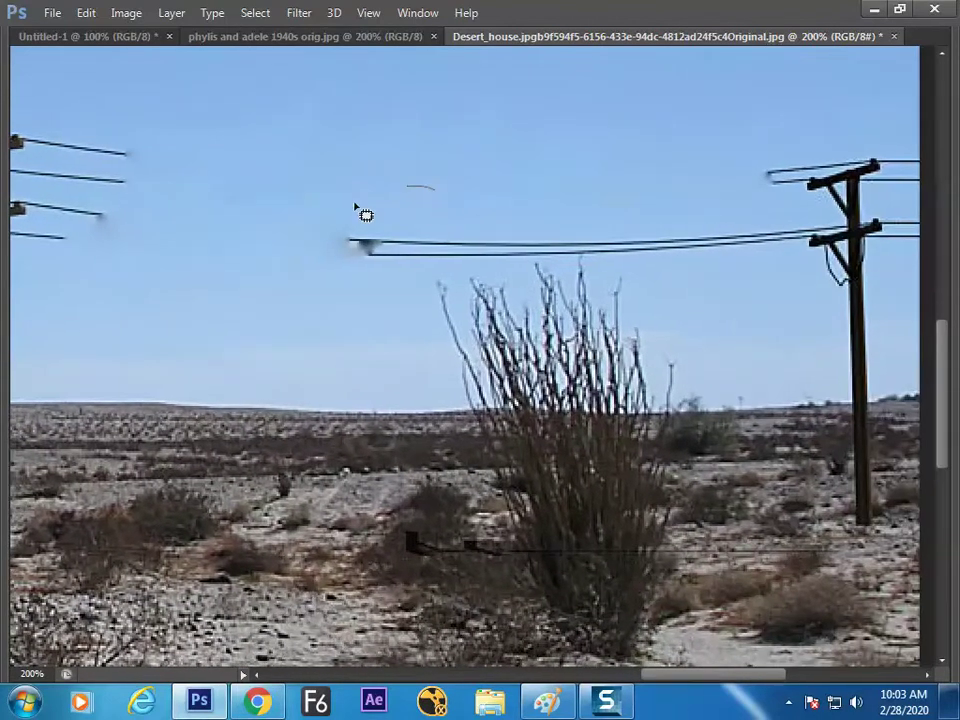
{"action": "mouse_move", "coordinate": [364, 212]}
{"action": "left_mouse_down"}
{"action": "mouse_move", "coordinate": [407, 246]}
{"action": "mouse_move", "coordinate": [508, 208]}
{"action": "left_mouse_up"}
{"action": "key", "text": "ctrl+d"}
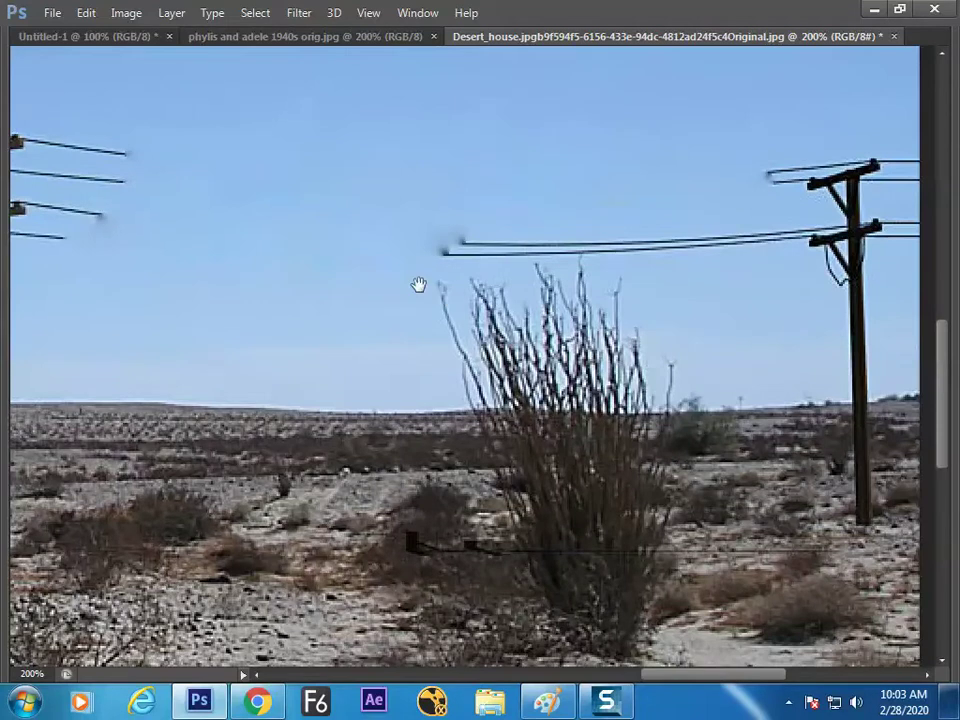
Step: Patch the leftover wire ends and smudges just beyond the middle pole with clear sky
{"action": "scroll", "coordinate": [441, 296], "scroll_direction": "left", "scroll_amount": 5}
{"action": "mouse_move", "coordinate": [283, 157]}
{"action": "left_mouse_down"}
{"action": "mouse_move", "coordinate": [298, 187]}
{"action": "mouse_move", "coordinate": [312, 162]}
{"action": "left_mouse_up"}
{"action": "left_click_drag", "start_coordinate": [290, 185], "coordinate": [365, 176]}
{"action": "key", "text": "ctrl+d"}
{"action": "mouse_move", "coordinate": [311, 200]}
{"action": "left_mouse_down"}
{"action": "mouse_move", "coordinate": [214, 217]}
{"action": "mouse_move", "coordinate": [255, 248]}
{"action": "mouse_move", "coordinate": [334, 214]}
{"action": "mouse_move", "coordinate": [266, 224]}
{"action": "mouse_move", "coordinate": [266, 261]}
{"action": "mouse_move", "coordinate": [277, 241]}
{"action": "mouse_move", "coordinate": [345, 206]}
{"action": "left_mouse_up"}
{"action": "key", "text": "ctrl+d"}
{"action": "key", "text": "ctrl+d"}
{"action": "mouse_move", "coordinate": [240, 262]}
{"action": "left_mouse_down"}
{"action": "mouse_move", "coordinate": [253, 294]}
{"action": "mouse_move", "coordinate": [366, 231]}
{"action": "left_mouse_up"}
{"action": "key", "text": "ctrl+d"}
Step: Patch the remaining lower wires above the tall bush with clear sky, working towards the far pole
{"action": "mouse_move", "coordinate": [579, 269]}
{"action": "left_mouse_down"}
{"action": "mouse_move", "coordinate": [472, 250]}
{"action": "mouse_move", "coordinate": [301, 270]}
{"action": "mouse_move", "coordinate": [343, 285]}
{"action": "mouse_move", "coordinate": [288, 318]}
{"action": "mouse_move", "coordinate": [484, 313]}
{"action": "mouse_move", "coordinate": [350, 292]}
{"action": "left_mouse_up"}
{"action": "mouse_move", "coordinate": [400, 295]}
{"action": "left_mouse_down"}
{"action": "mouse_move", "coordinate": [508, 246]}
{"action": "mouse_move", "coordinate": [579, 321]}
{"action": "mouse_move", "coordinate": [565, 300]}
{"action": "left_mouse_up"}
{"action": "key", "text": "ctrl+d"}
{"action": "left_click_drag", "start_coordinate": [561, 296], "coordinate": [585, 240]}
{"action": "key", "text": "ctrl+d"}
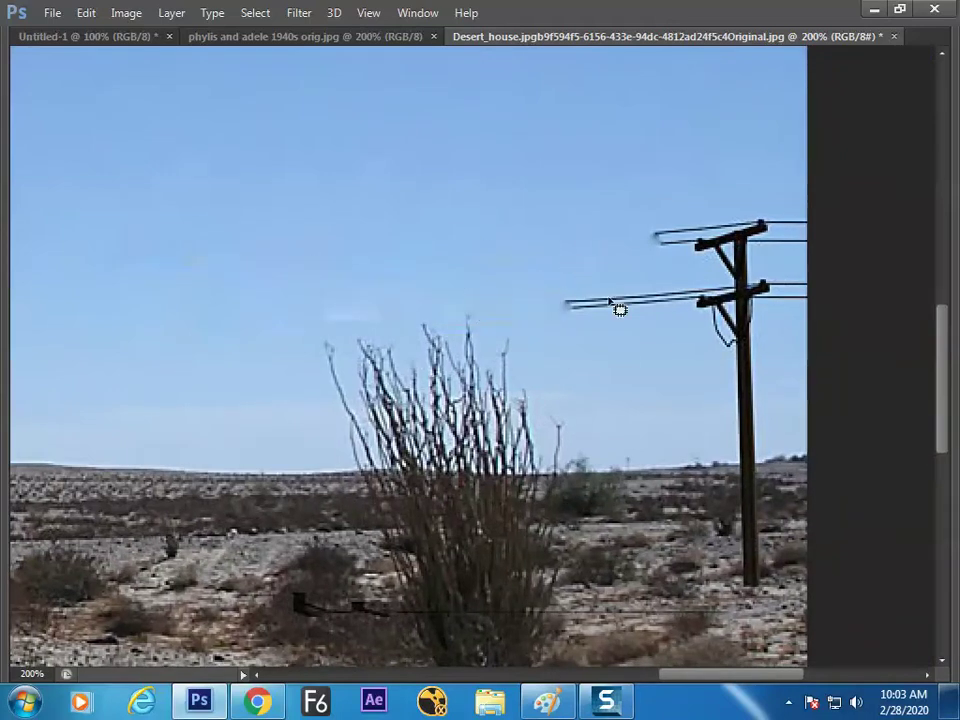
{"action": "mouse_move", "coordinate": [620, 290]}
{"action": "left_mouse_down"}
{"action": "mouse_move", "coordinate": [639, 317]}
{"action": "mouse_move", "coordinate": [615, 223]}
{"action": "mouse_move", "coordinate": [450, 240]}
{"action": "left_mouse_up"}
{"action": "key", "text": "ctrl+d"}
{"action": "scroll", "coordinate": [424, 278], "scroll_direction": "left", "scroll_amount": 5}
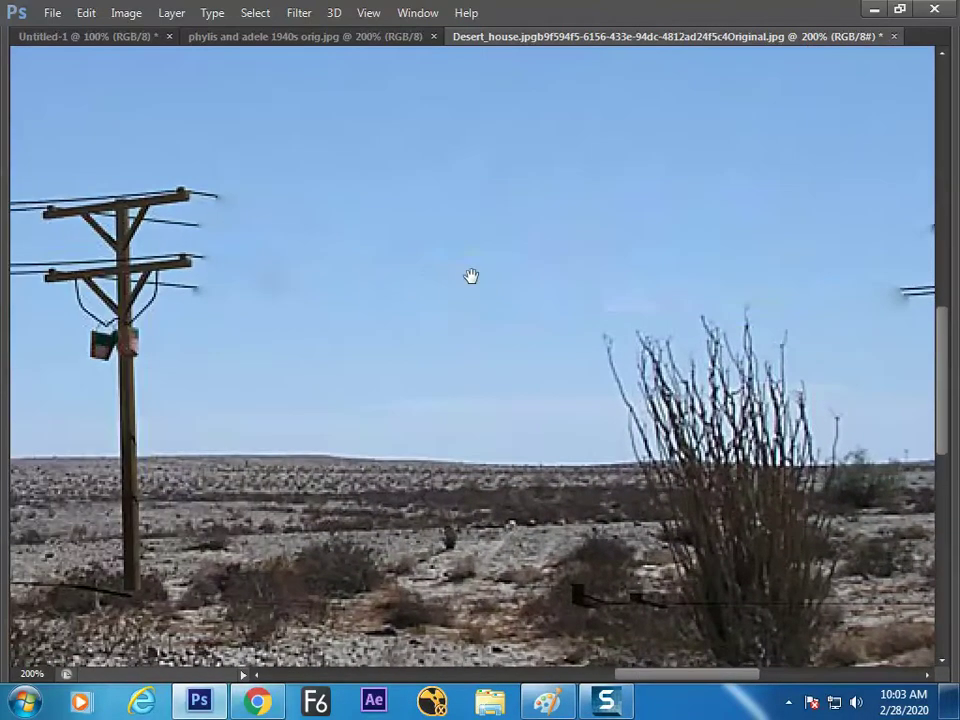
Step: Compare the patched photo with its saved version by reverting it and undoing the revert
{"action": "key", "text": "ctrl+0"}
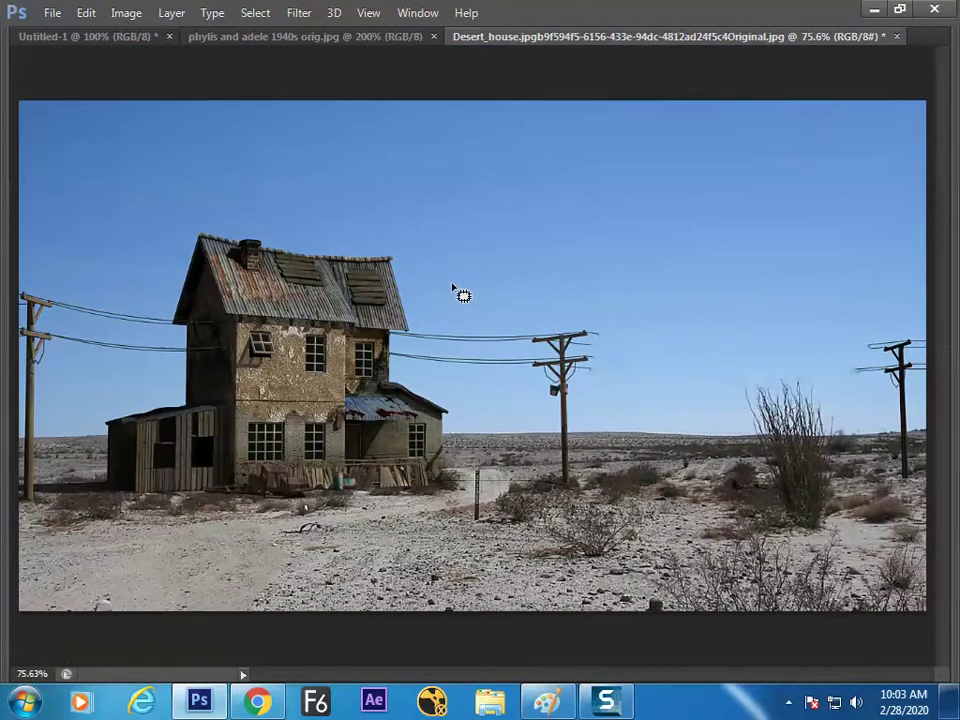
{"action": "key", "text": "F12"}
{"action": "key", "text": "ctrl+z"}
{"action": "key", "text": "ctrl+z"}
{"action": "key", "text": "ctrl+z"}
Step: Inspect the patched sky between the utility poles at several magnifications
{"action": "key", "text": "ctrl+plus"}
{"action": "left_click_drag", "start_coordinate": [578, 270], "coordinate": [481, 267]}
{"action": "key", "text": "ctrl+minus"}
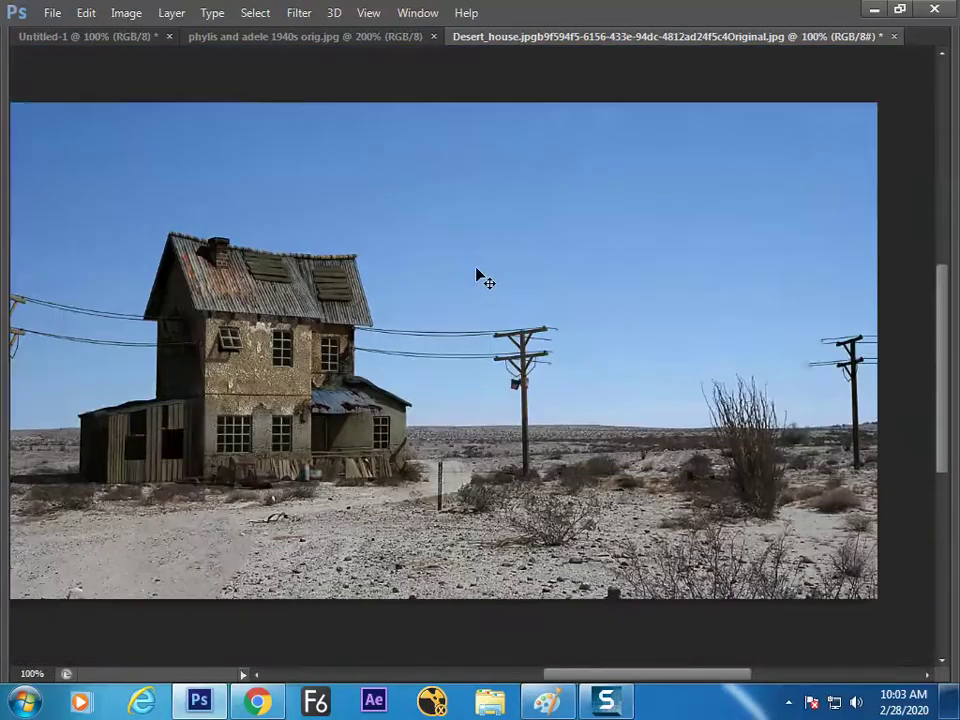
{"action": "key", "text": "ctrl+plus"}
{"action": "key", "text": "ctrl+plus"}
{"action": "key", "text": "ctrl+plus"}
{"action": "key", "text": "ctrl+minus"}
{"action": "key", "text": "ctrl+minus"}
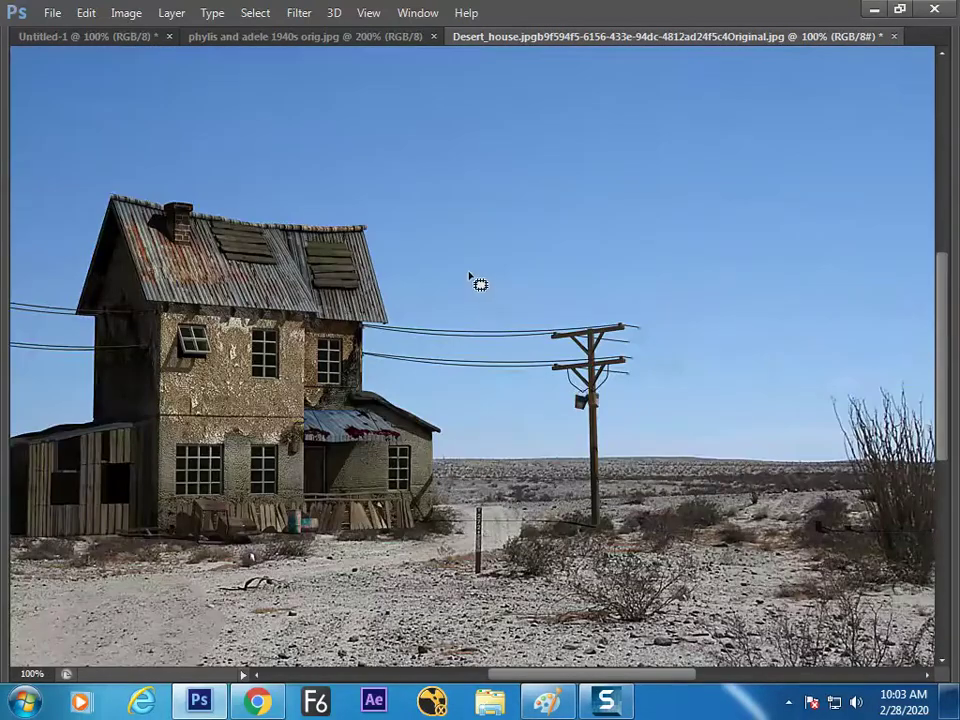
{"action": "key", "text": "Tab"}
{"action": "key", "text": "Tab"}
Step: Open Photo_editing_restore_old_photos_vintage_prints_PHO22.tut3_.restore_before.jpg from the Retouching_Tool folder and view it without the interface panels
{"action": "key", "text": "ctrl+o"}
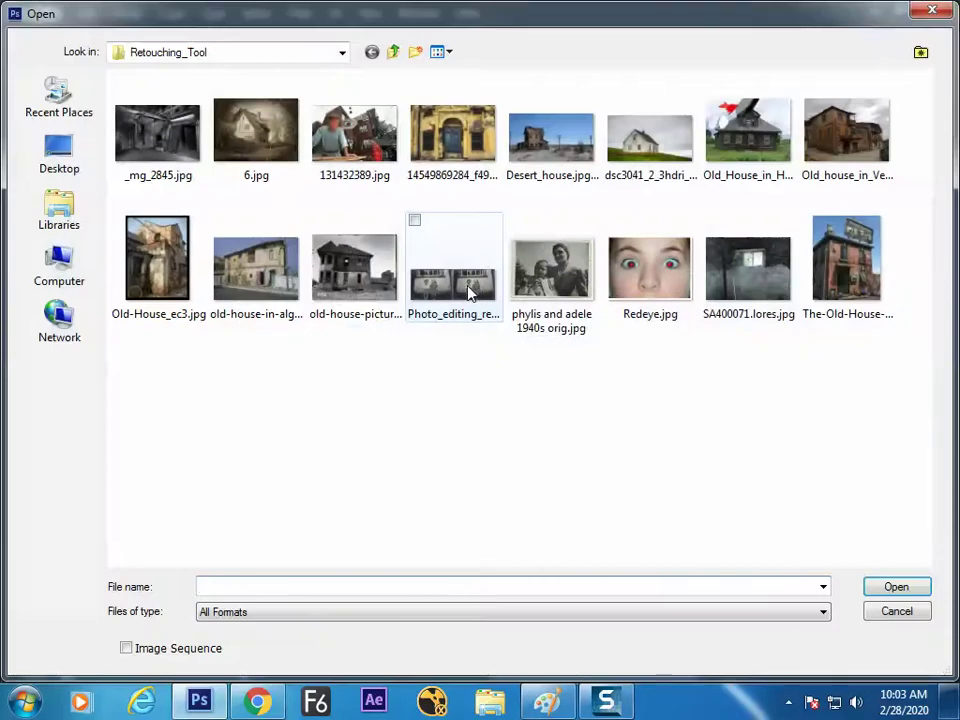
{"action": "double_click", "coordinate": [470, 291]}
{"action": "key", "text": "Tab"}
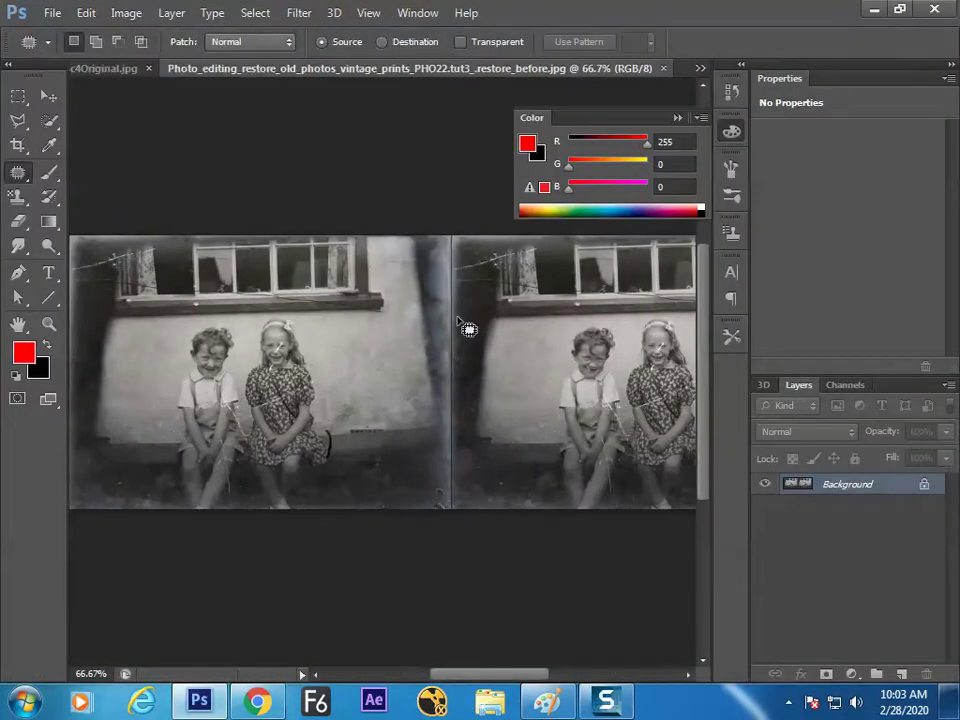
{"action": "key", "text": "Tab"}
Step: Examine the white scratches on the children's faces and clothes in the vintage photo up to 600% zoom
{"action": "key", "text": "ctrl+plus"}
{"action": "key", "text": "ctrl+plus"}
{"action": "key", "text": "ctrl+plus"}
{"action": "key", "text": "ctrl+plus"}
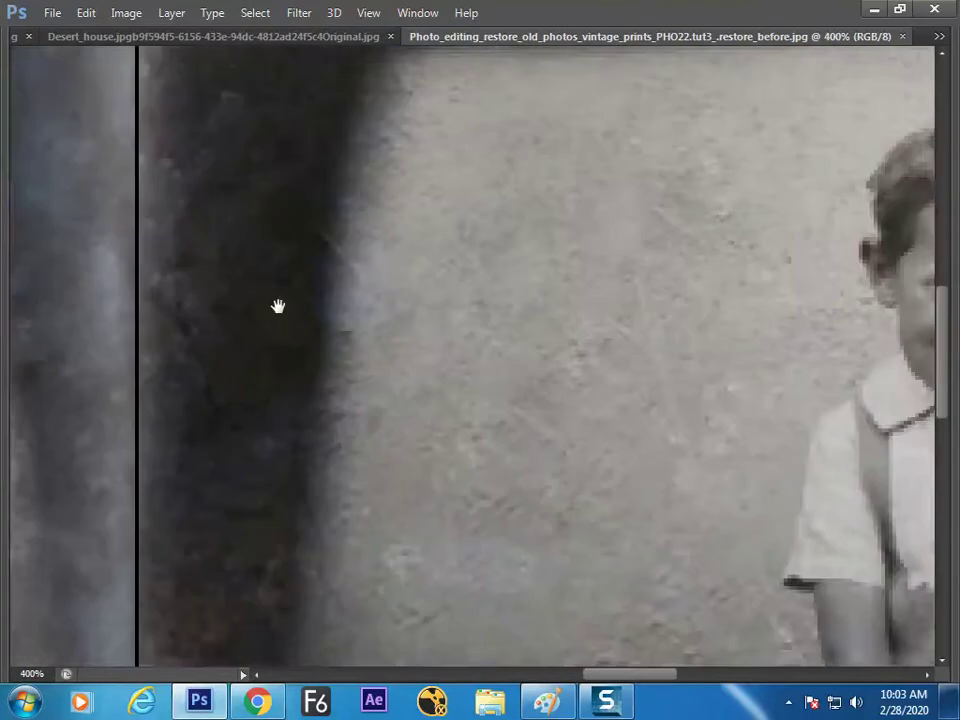
{"action": "left_click_drag", "start_coordinate": [279, 306], "coordinate": [403, 306]}
{"action": "scroll", "coordinate": [437, 342], "scroll_direction": "right", "scroll_amount": 4}
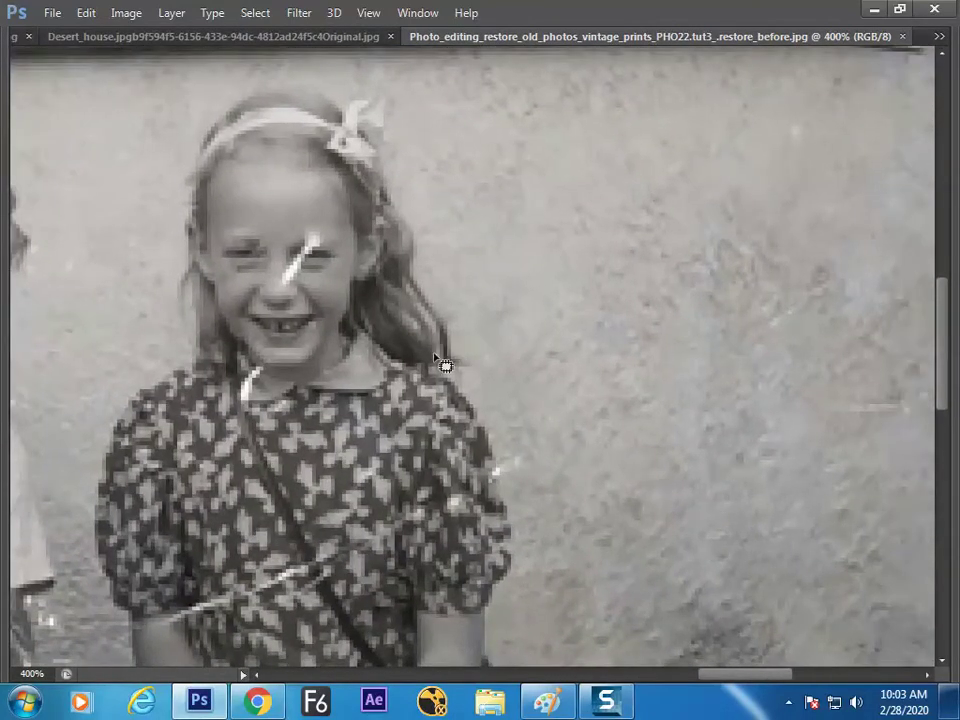
{"action": "key", "text": "ctrl+plus"}
{"action": "key", "text": "ctrl+plus"}
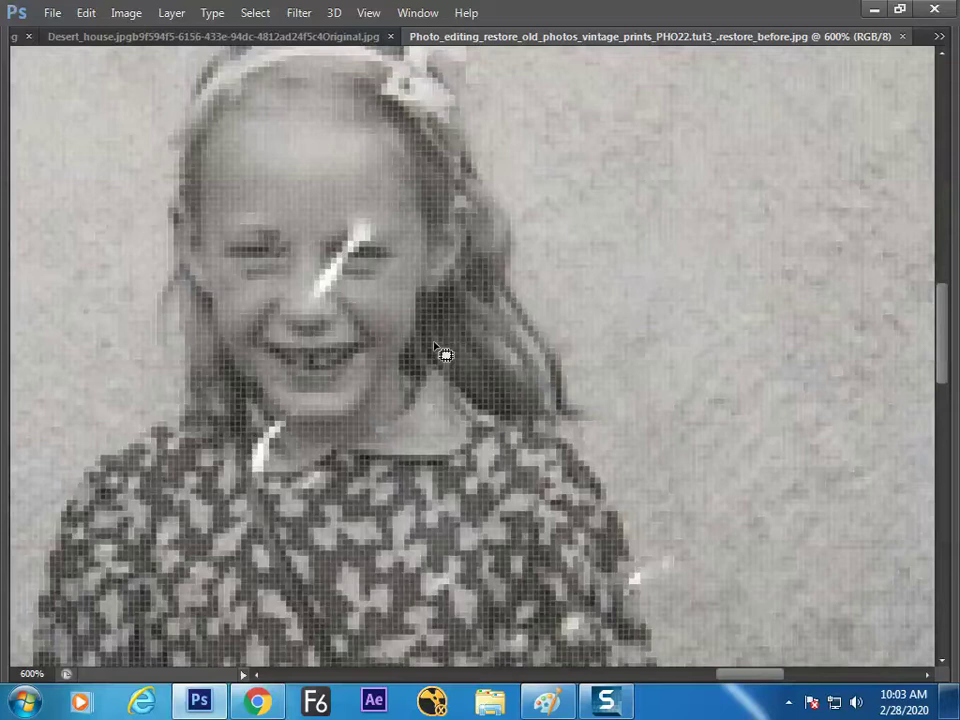
{"action": "scroll", "coordinate": [387, 398], "scroll_direction": "left", "scroll_amount": 7}
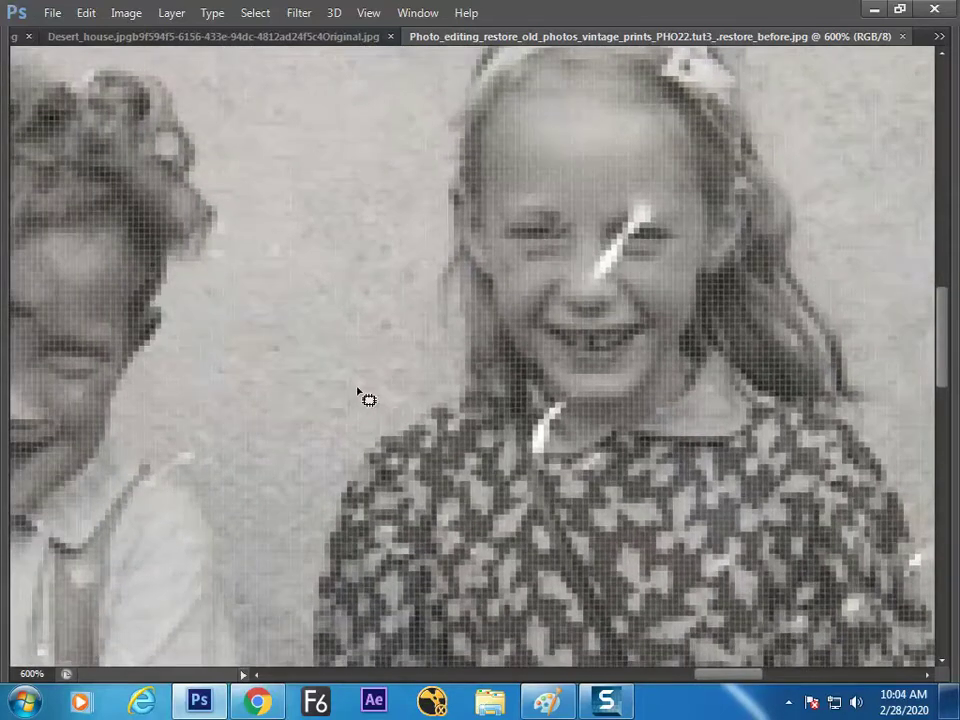
Step: Bring back the interface panels and look through the Healing Brush, Spot Healing Brush and Patch tools, ending on the Patch Tool
{"action": "key", "text": "Tab"}
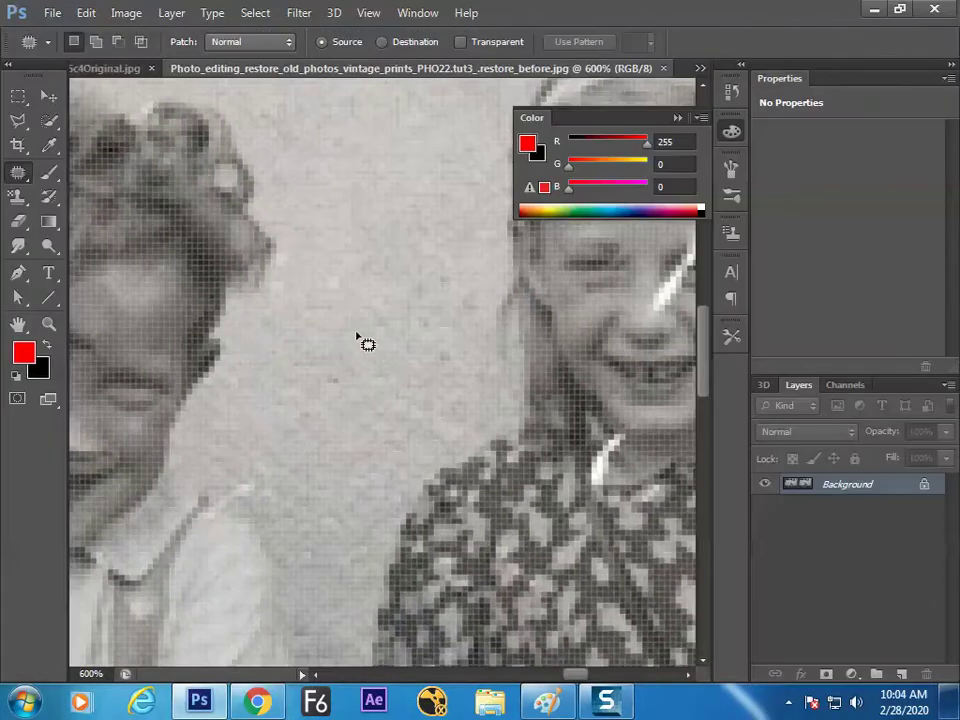
{"action": "right_click", "coordinate": [18, 172]}
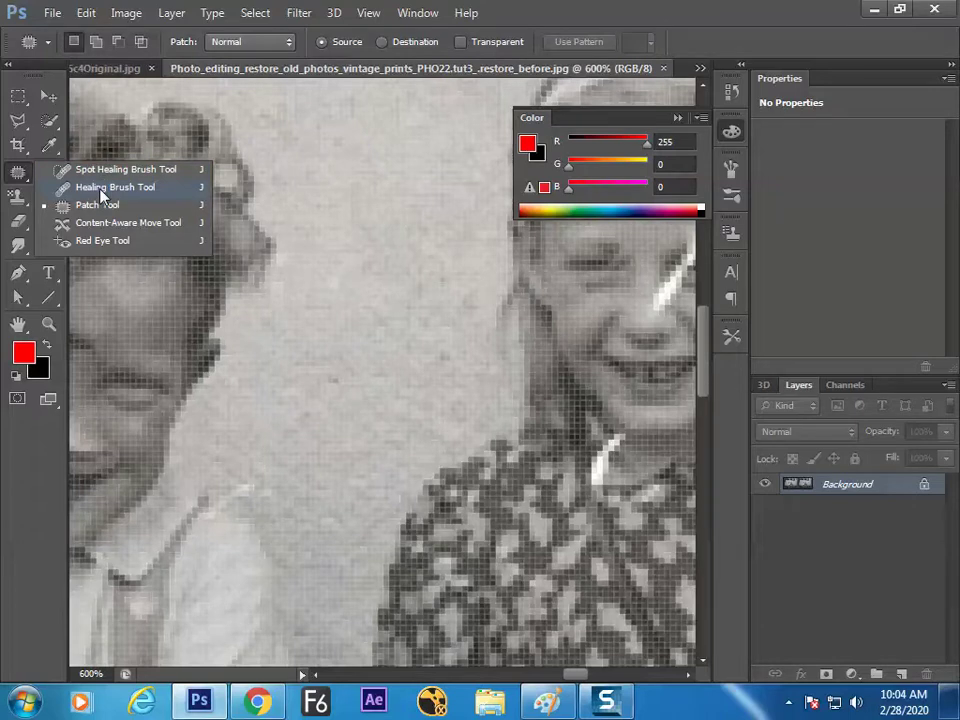
{"action": "left_click", "coordinate": [103, 189]}
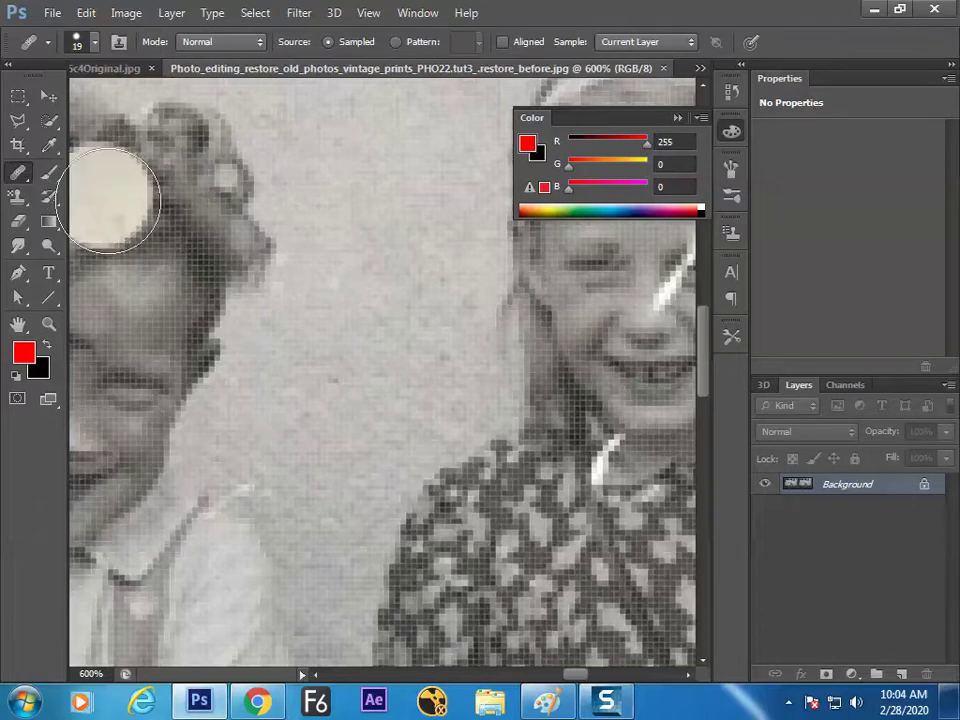
{"action": "left_click", "coordinate": [22, 207]}
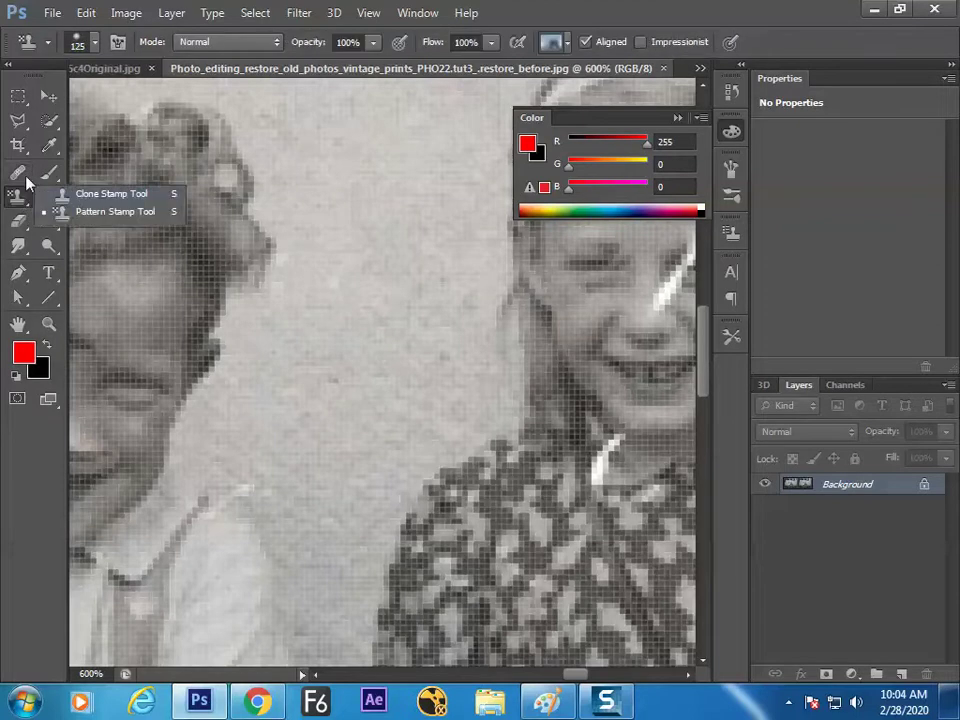
{"action": "left_click", "coordinate": [18, 172]}
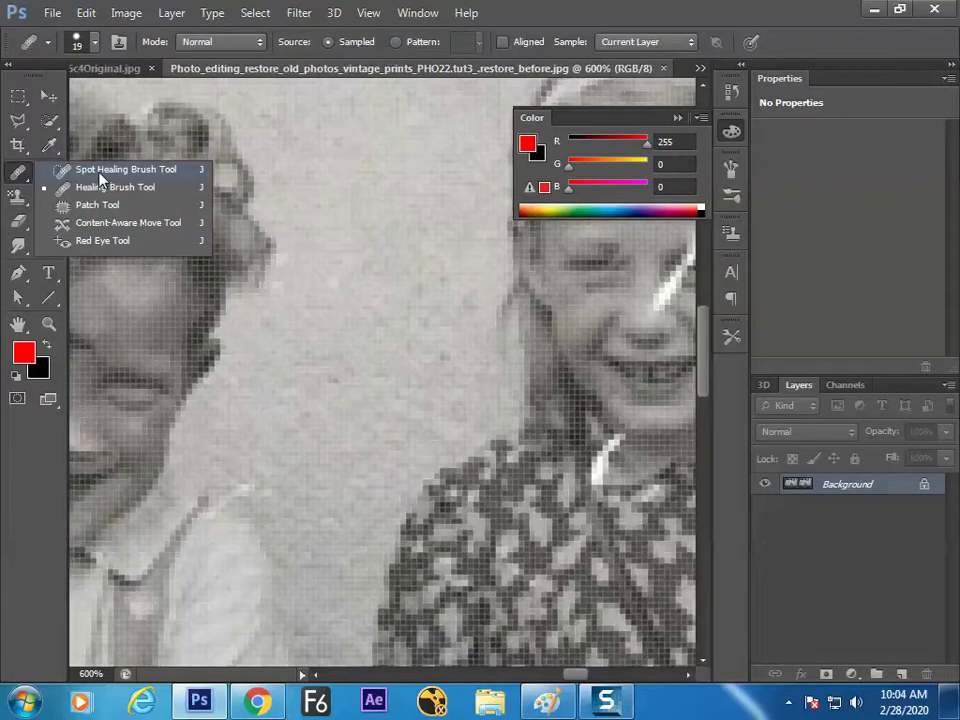
{"action": "left_click", "coordinate": [100, 170]}
{"action": "left_click", "coordinate": [22, 172]}
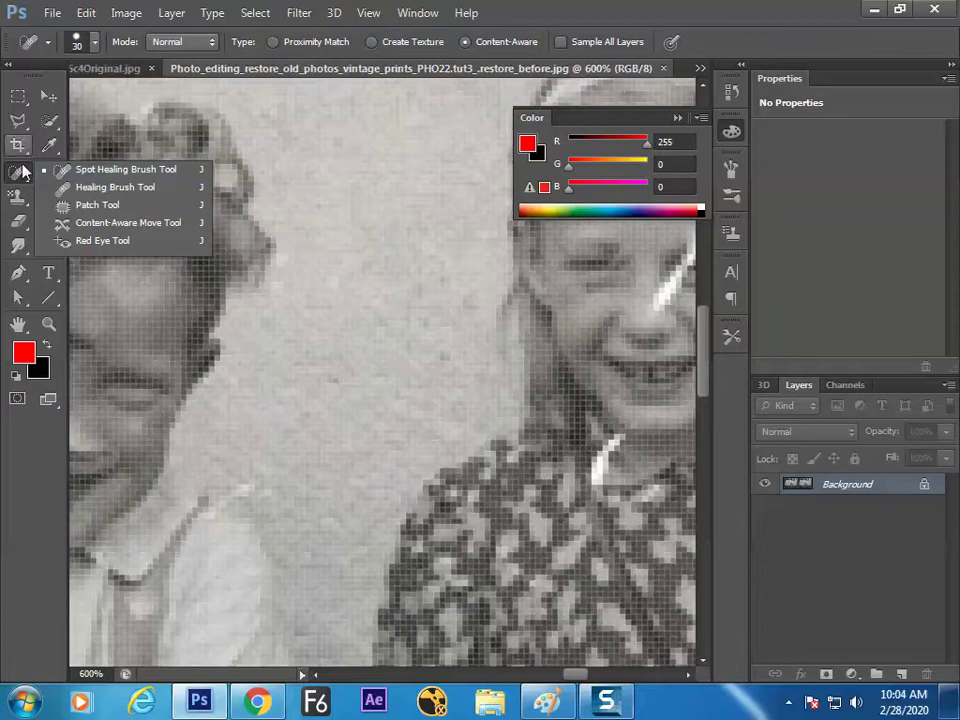
{"action": "left_click", "coordinate": [100, 187]}
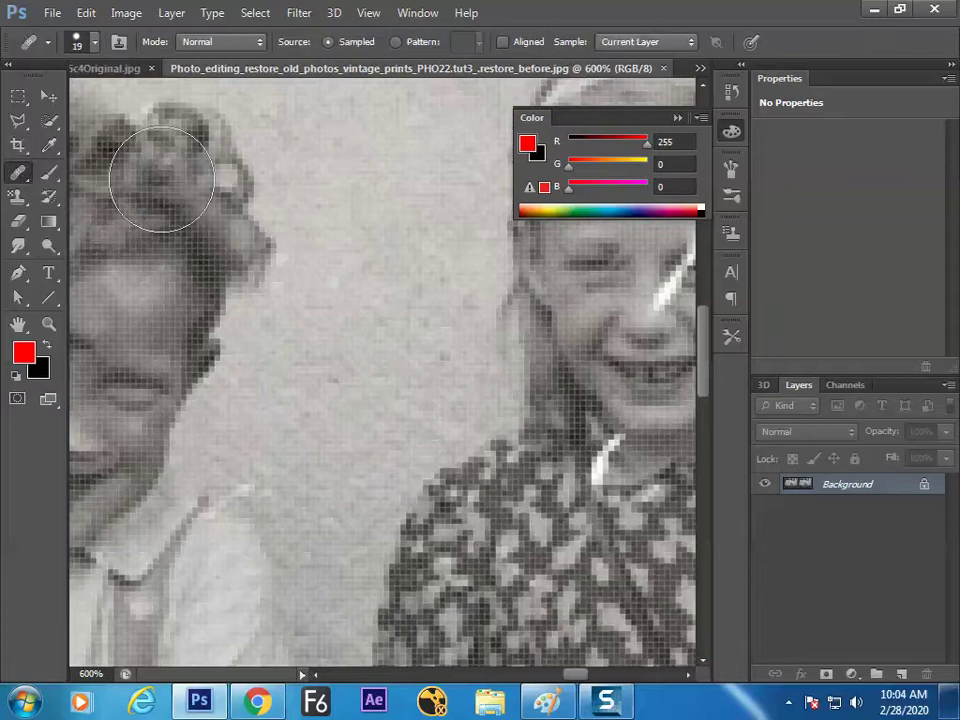
{"action": "left_click", "coordinate": [20, 177]}
{"action": "left_click", "coordinate": [97, 206]}
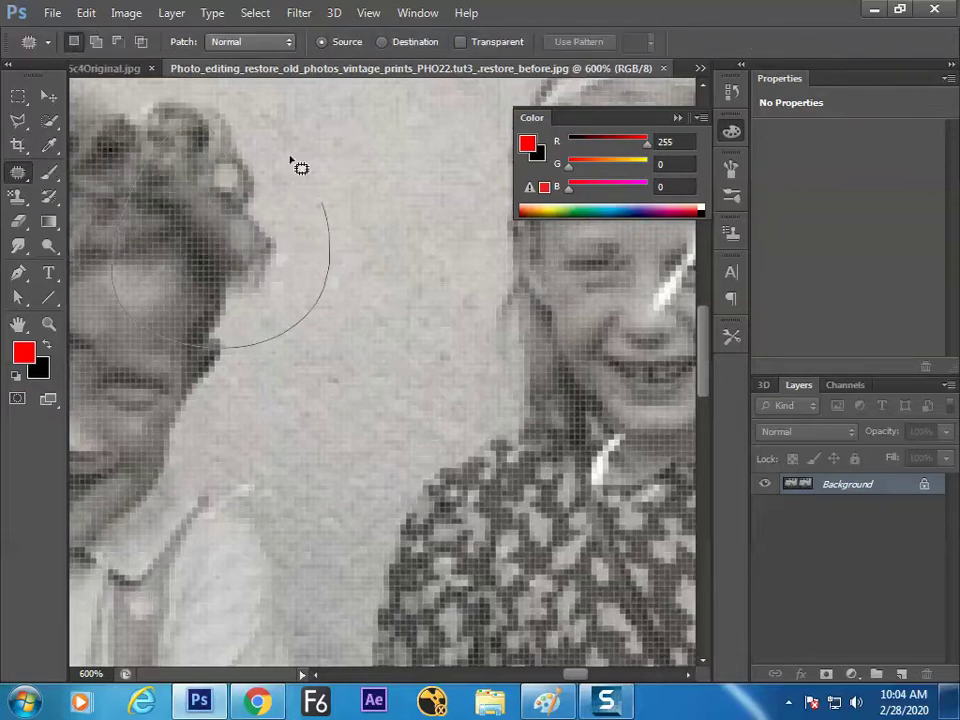
Step: Try patching the curly-haired child's hair and forehead with the floral dress texture, undo it, and clear a second patch selection there
{"action": "left_click_drag", "start_coordinate": [300, 167], "coordinate": [130, 178]}
{"action": "mouse_move", "coordinate": [193, 253]}
{"action": "left_mouse_down"}
{"action": "mouse_move", "coordinate": [420, 386]}
{"action": "mouse_move", "coordinate": [435, 420]}
{"action": "mouse_move", "coordinate": [512, 465]}
{"action": "left_mouse_up"}
{"action": "key", "text": "ctrl+d"}
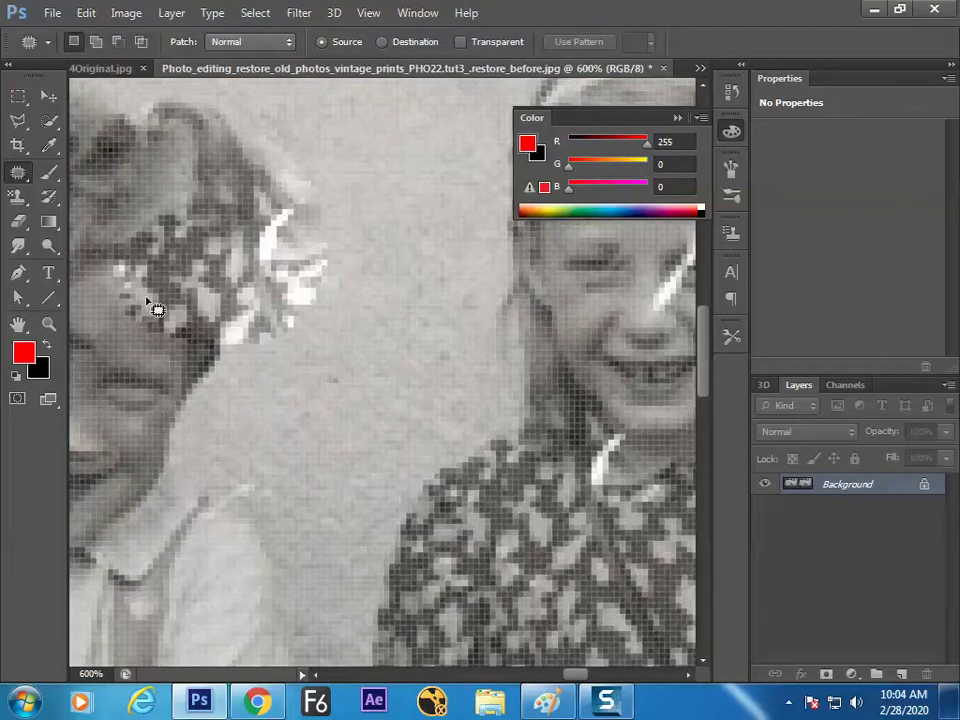
{"action": "key", "text": "ctrl+Tab"}
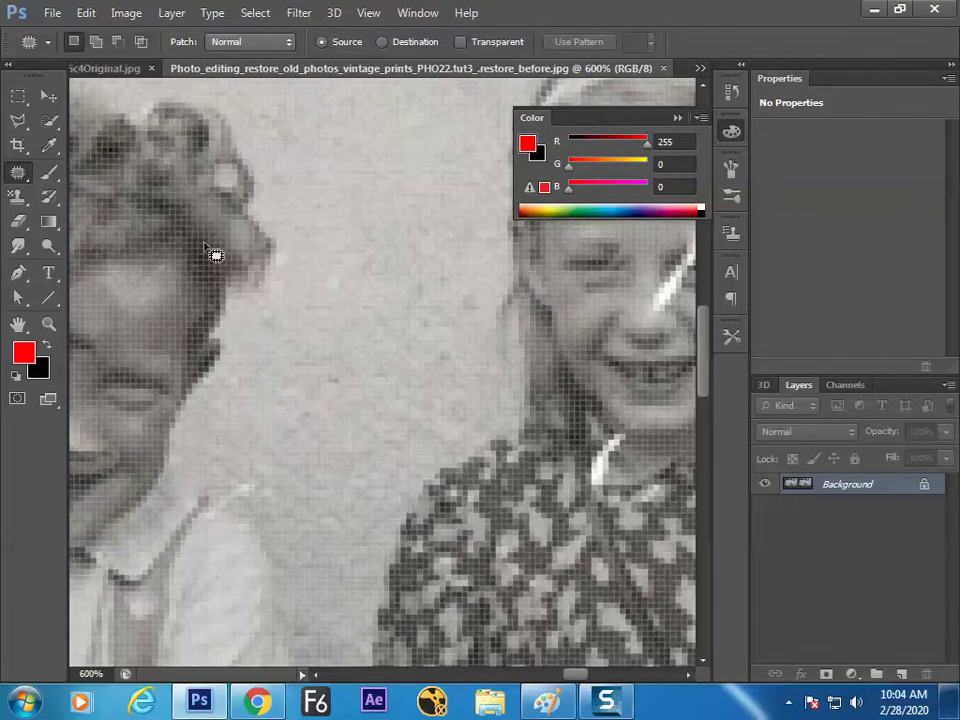
{"action": "left_click_drag", "start_coordinate": [259, 268], "coordinate": [250, 262]}
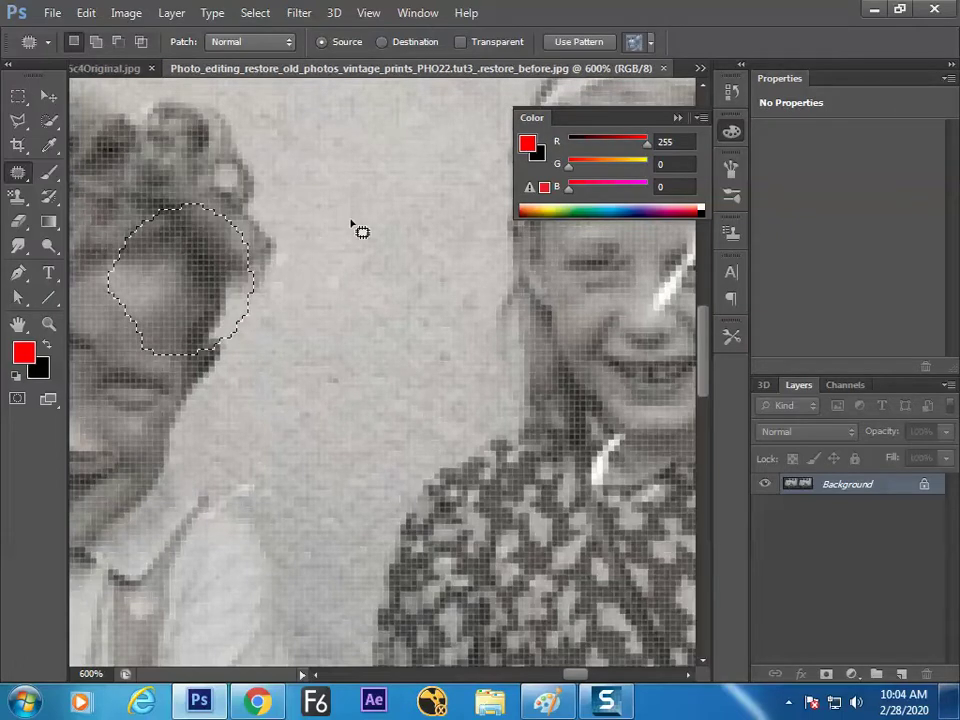
{"action": "key", "text": "ctrl+d"}
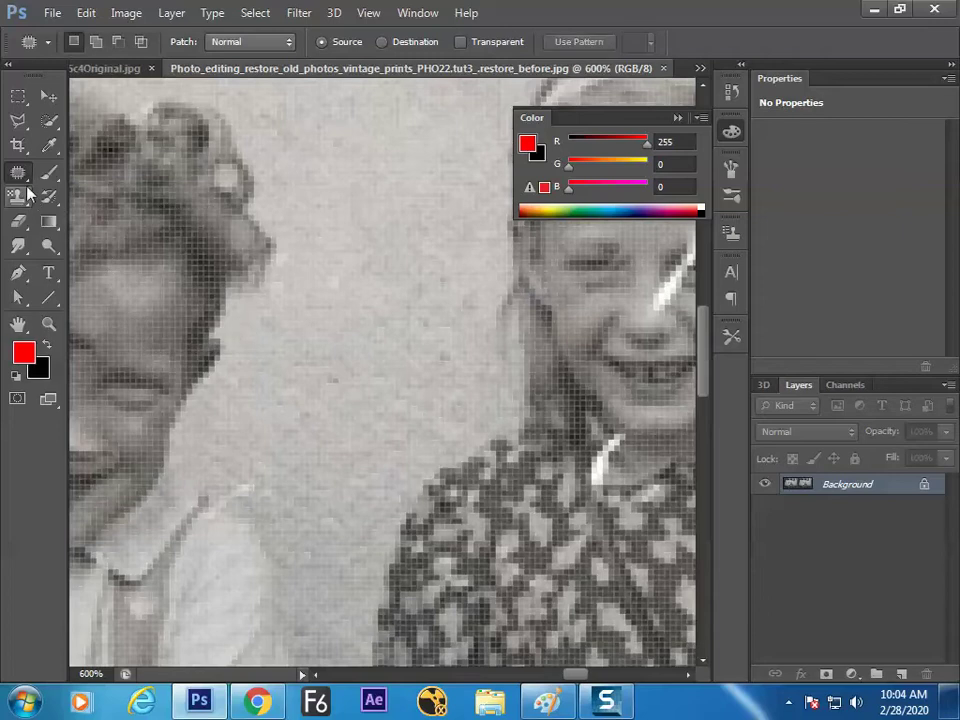
Step: Switch from the Patch Tool to the Clone Stamp Tool in place of the Pattern Stamp Tool
{"action": "right_click", "coordinate": [20, 174]}
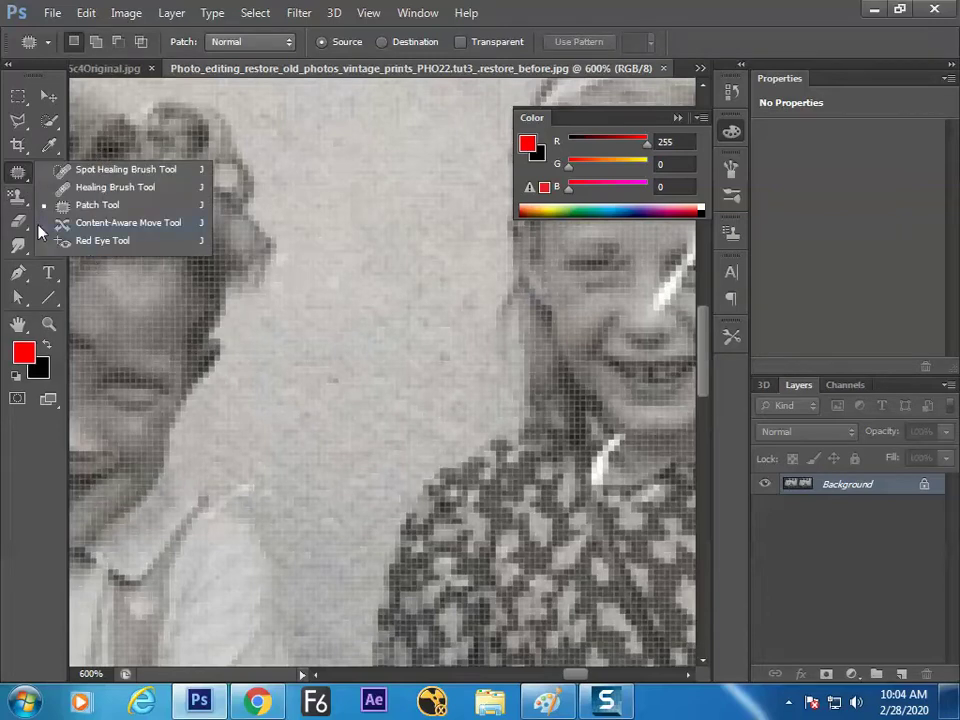
{"action": "left_click", "coordinate": [18, 196]}
{"action": "left_click", "coordinate": [18, 196]}
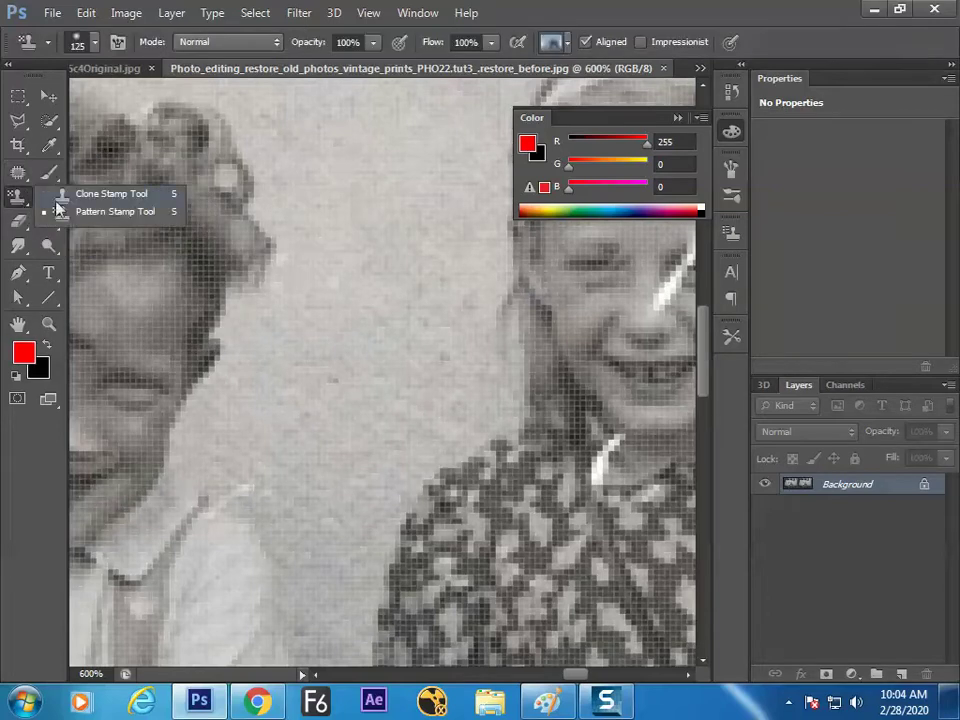
{"action": "left_click", "coordinate": [108, 203]}
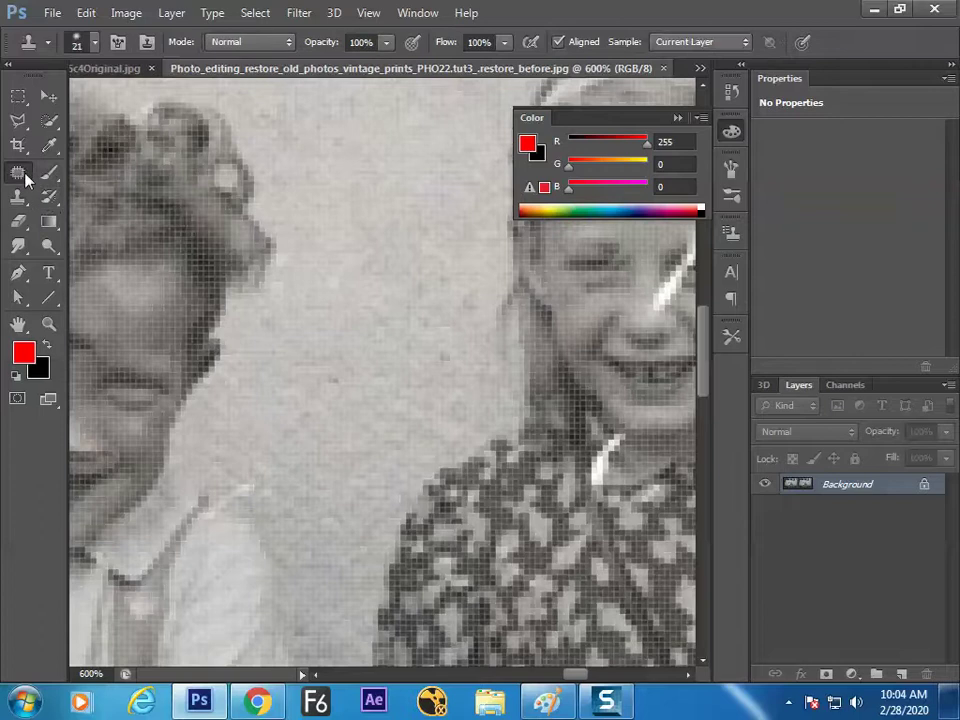
{"action": "left_click", "coordinate": [18, 172]}
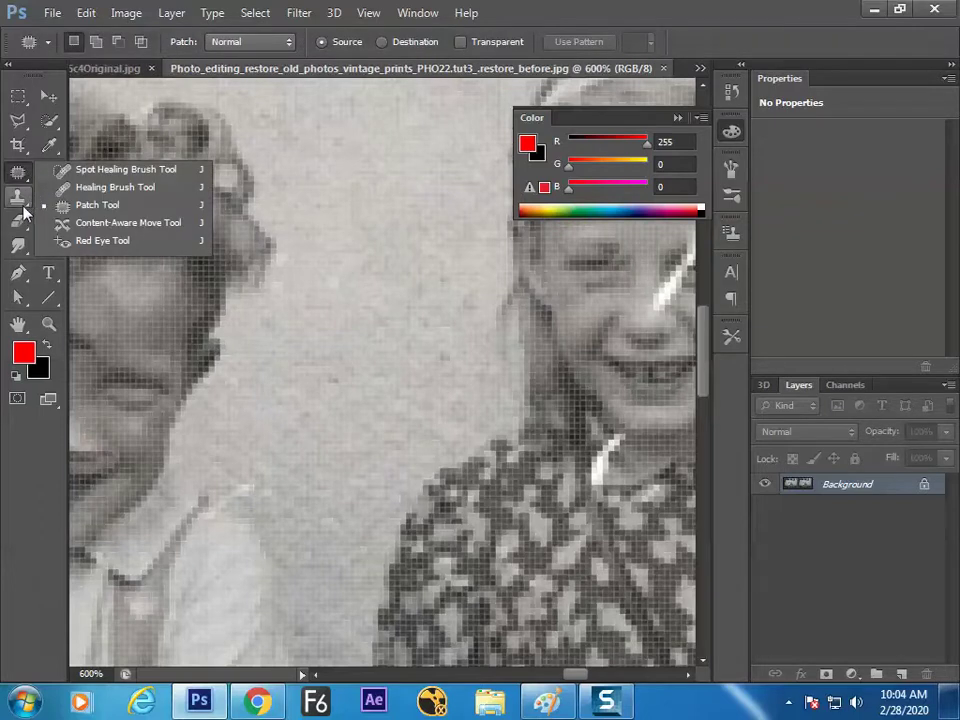
{"action": "left_click", "coordinate": [17, 175]}
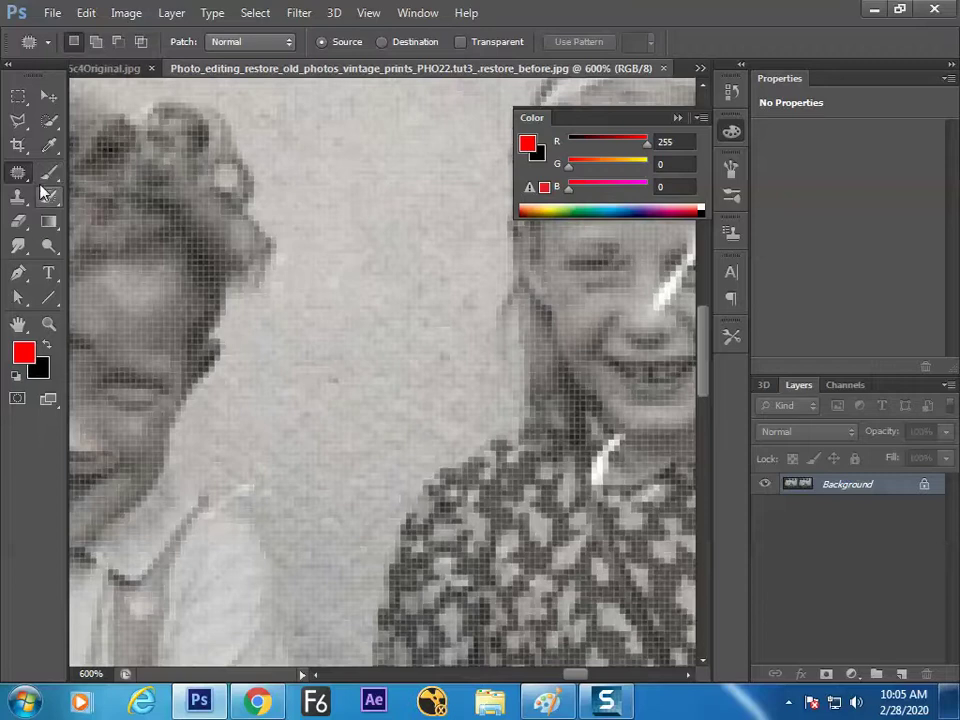
{"action": "right_click", "coordinate": [20, 182]}
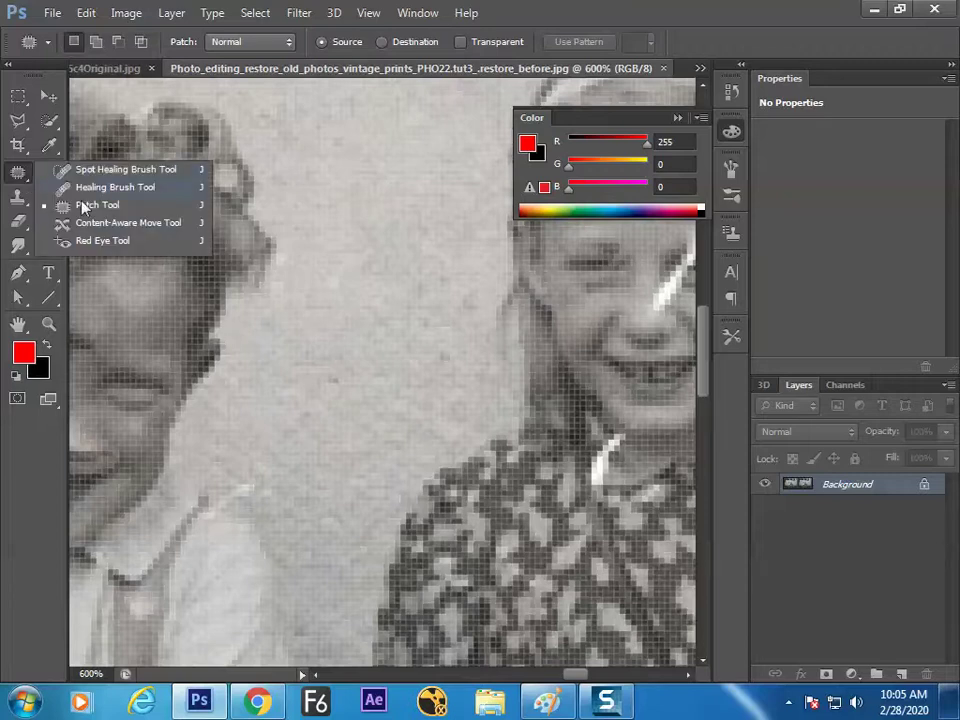
{"action": "left_click", "coordinate": [20, 182]}
{"action": "right_click", "coordinate": [20, 182]}
{"action": "left_click", "coordinate": [20, 182]}
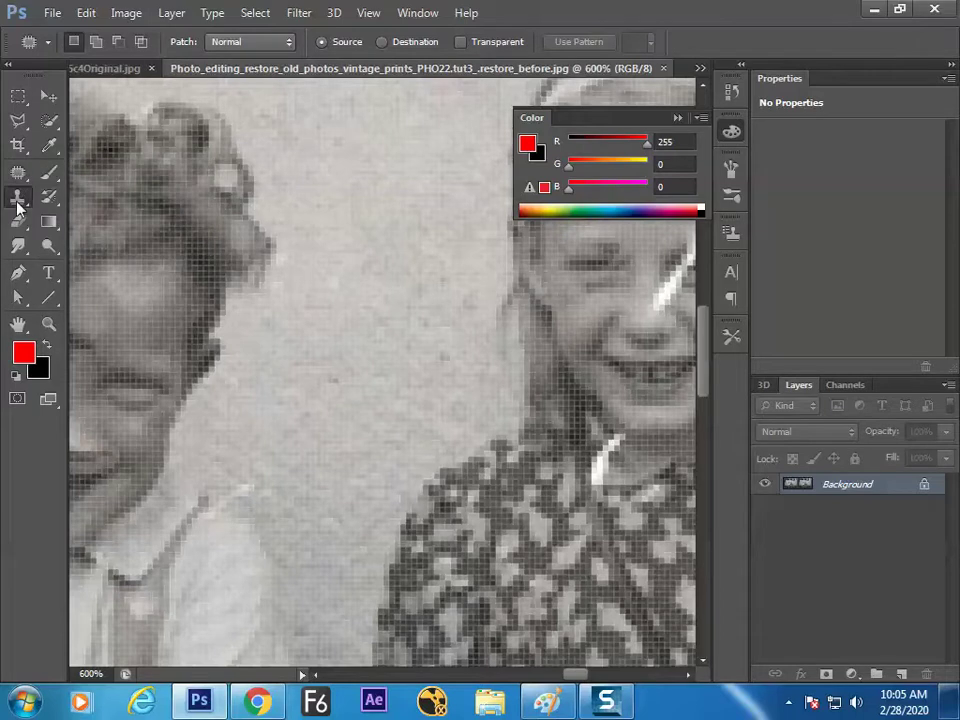
{"action": "left_click", "coordinate": [18, 196]}
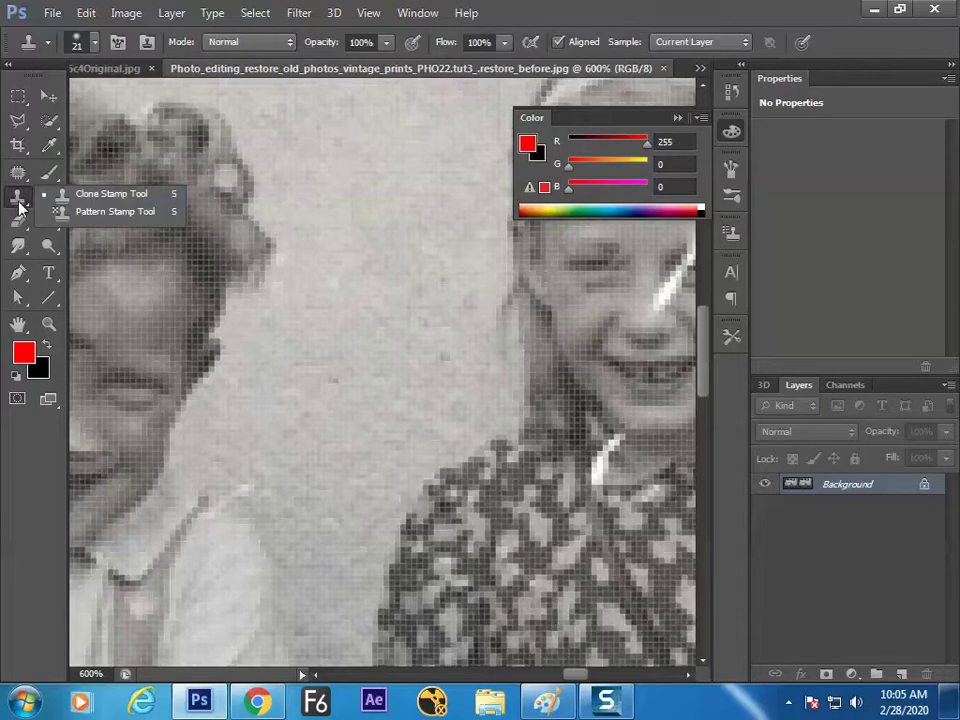
{"action": "left_click", "coordinate": [90, 196]}
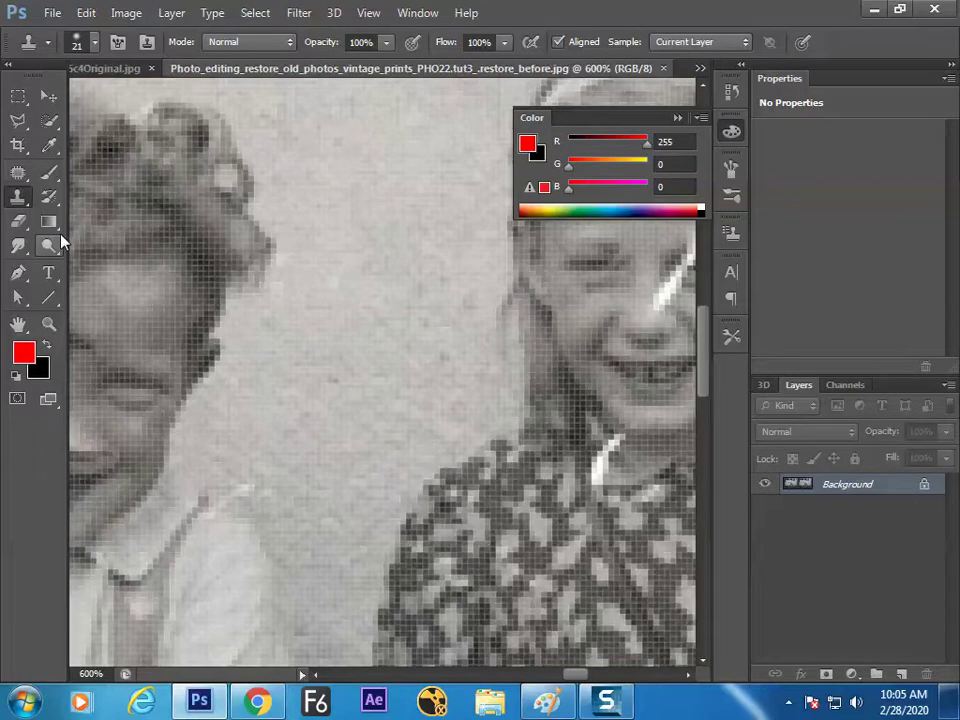
{"action": "right_click", "coordinate": [18, 196]}
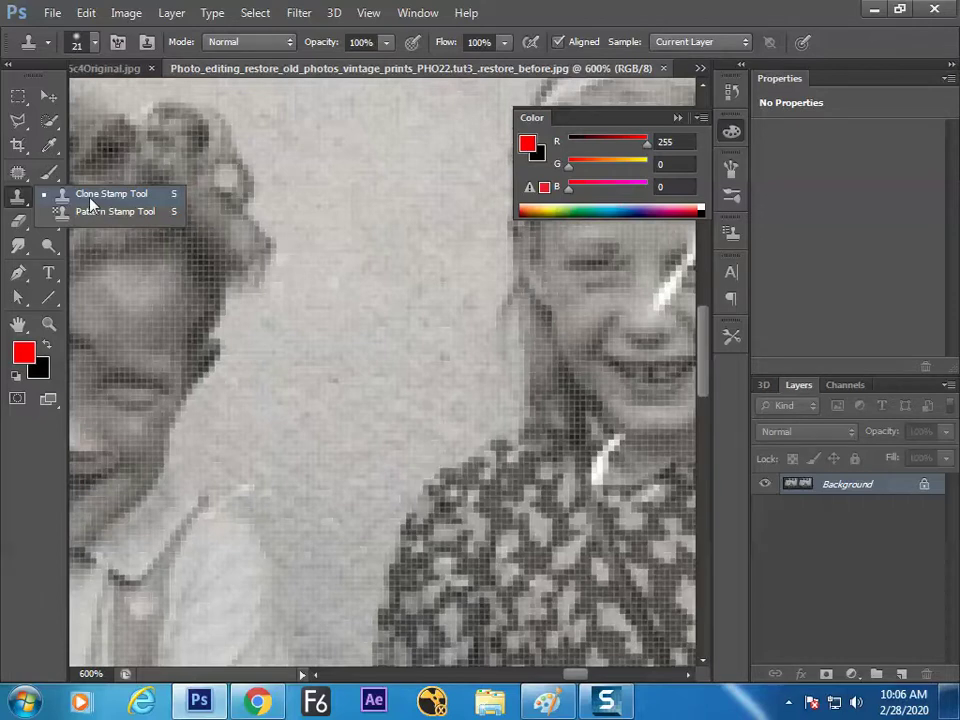
{"action": "left_click", "coordinate": [92, 197]}
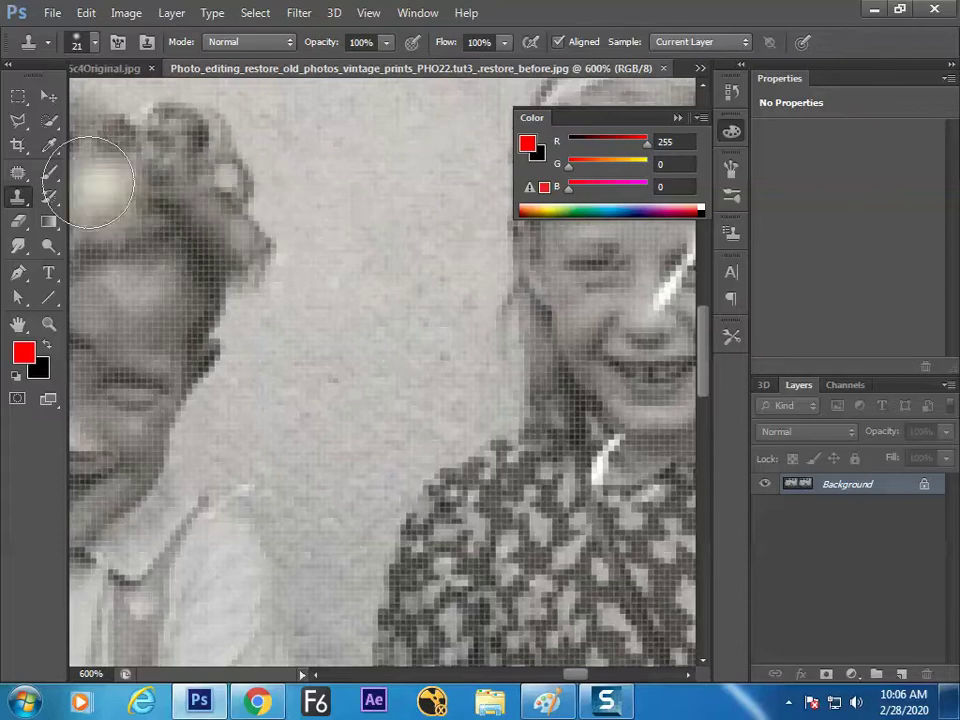
{"action": "right_click", "coordinate": [18, 196]}
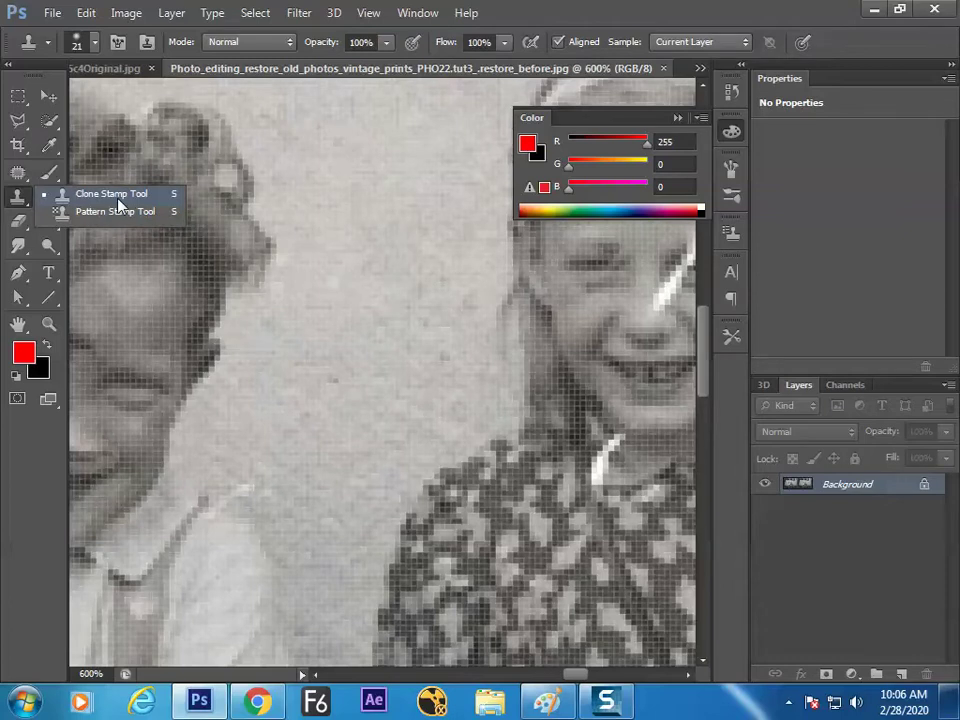
{"action": "left_click", "coordinate": [118, 198]}
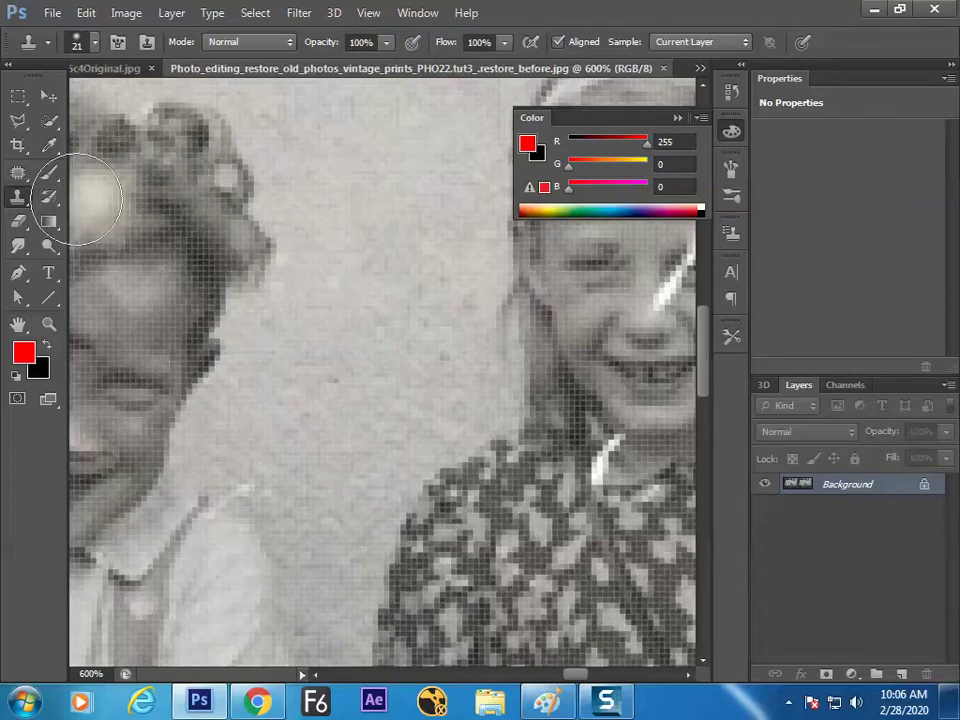
{"action": "right_click", "coordinate": [22, 200]}
{"action": "key", "text": "Escape"}
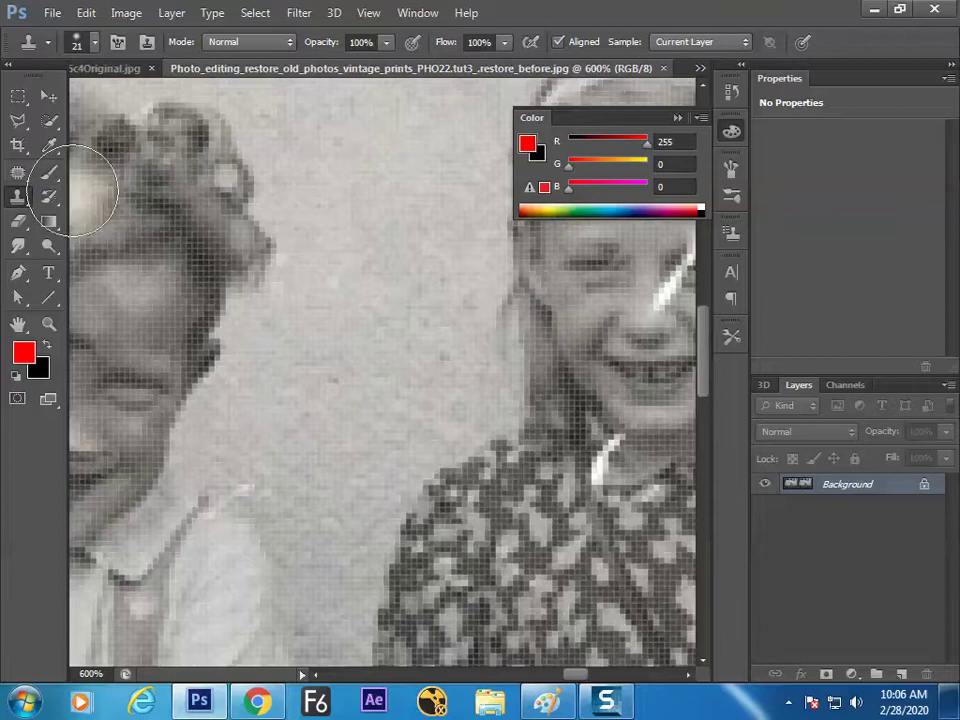
{"action": "left_click", "coordinate": [18, 172]}
{"action": "left_click", "coordinate": [97, 212]}
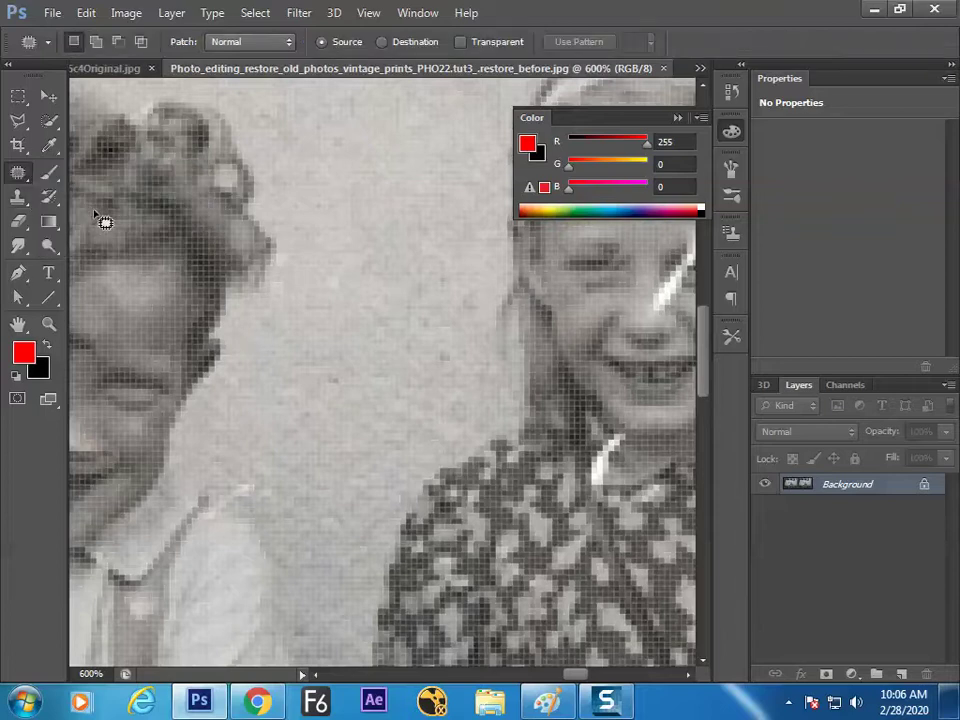
{"action": "left_click", "coordinate": [19, 199]}
{"action": "left_click", "coordinate": [18, 176]}
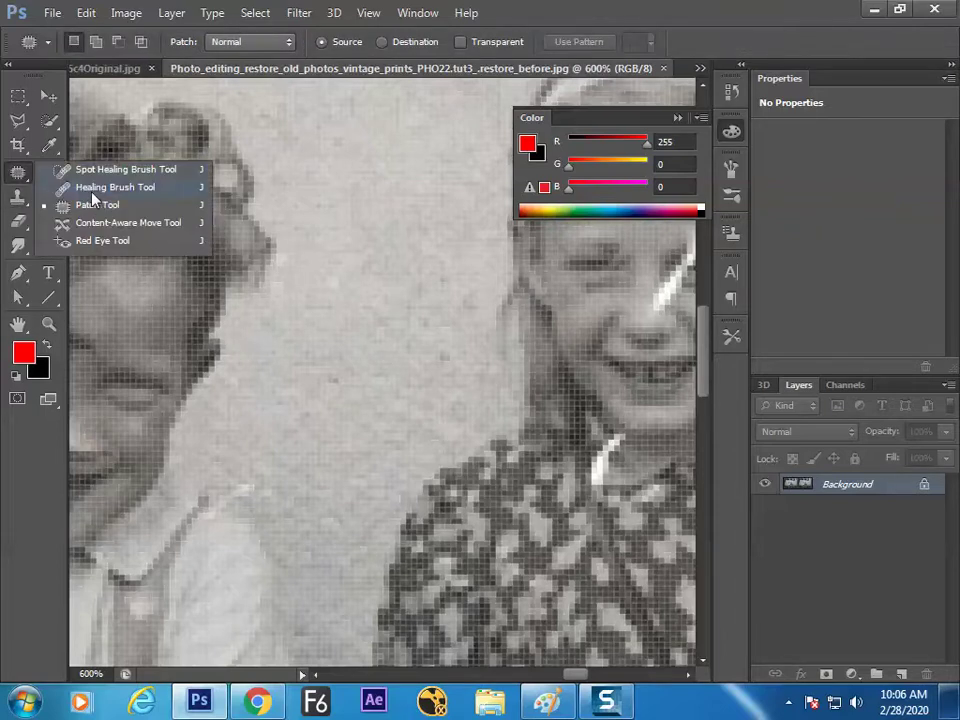
{"action": "left_click", "coordinate": [100, 187]}
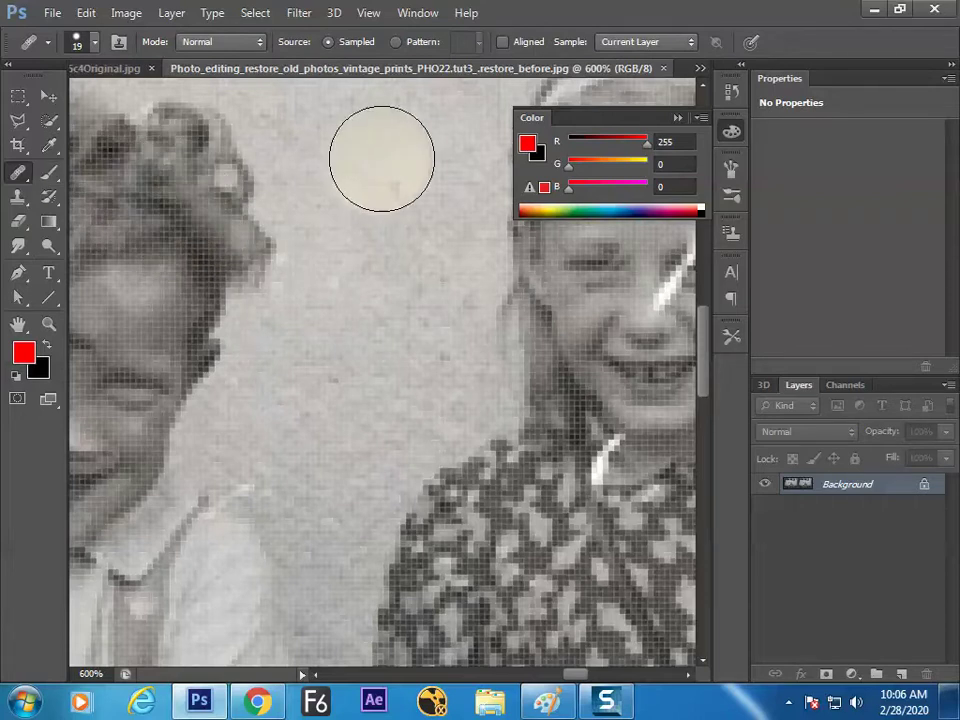
{"action": "left_click", "coordinate": [18, 196]}
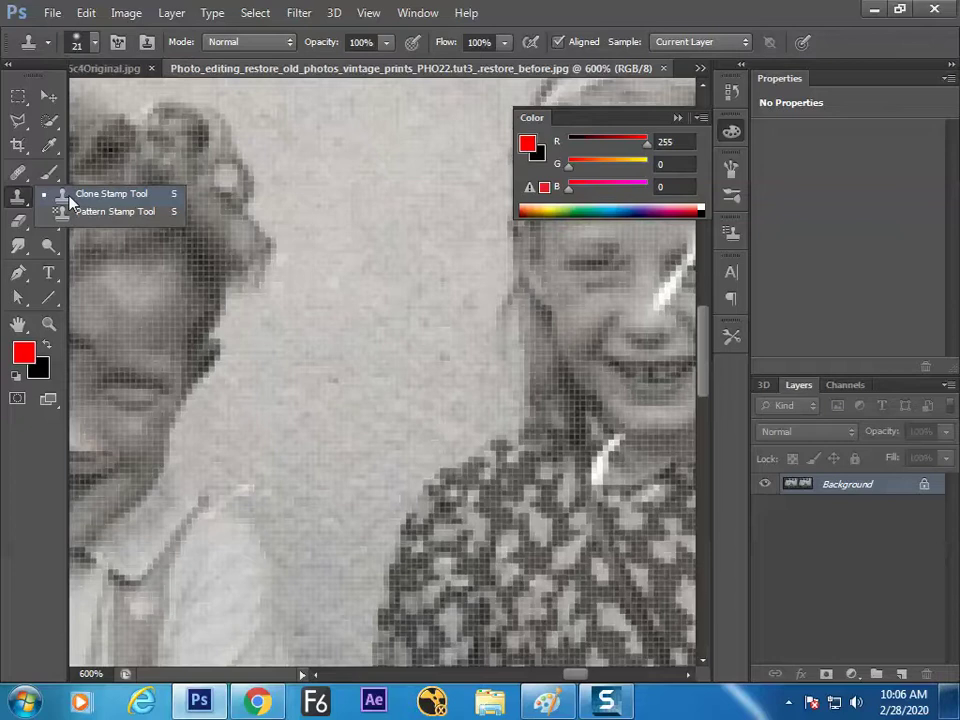
{"action": "left_click", "coordinate": [68, 197]}
{"action": "left_click", "coordinate": [18, 172]}
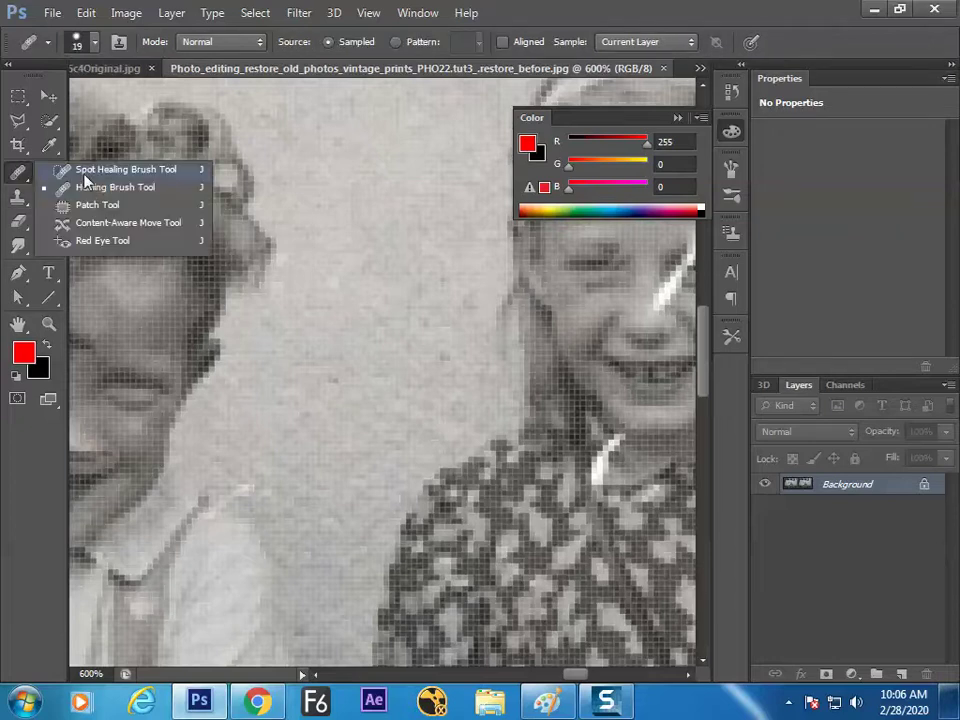
{"action": "left_click", "coordinate": [98, 189]}
{"action": "left_click", "coordinate": [18, 196]}
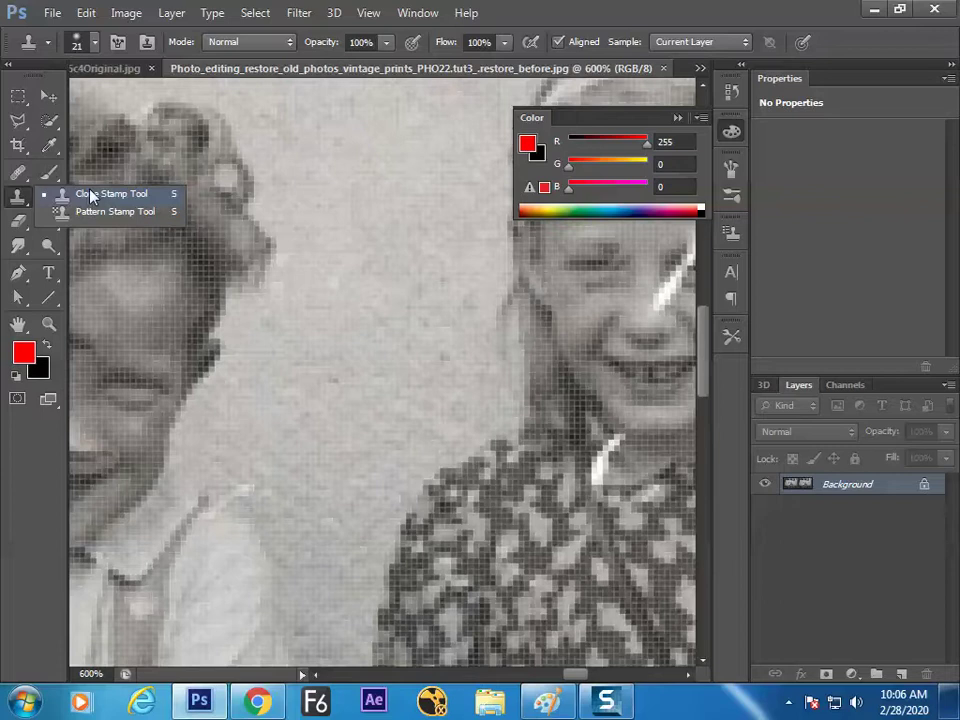
{"action": "left_click", "coordinate": [90, 195]}
Step: Sample the curly-haired child's eye area as the source for the Healing Brush Tool
{"action": "left_click", "coordinate": [18, 172]}
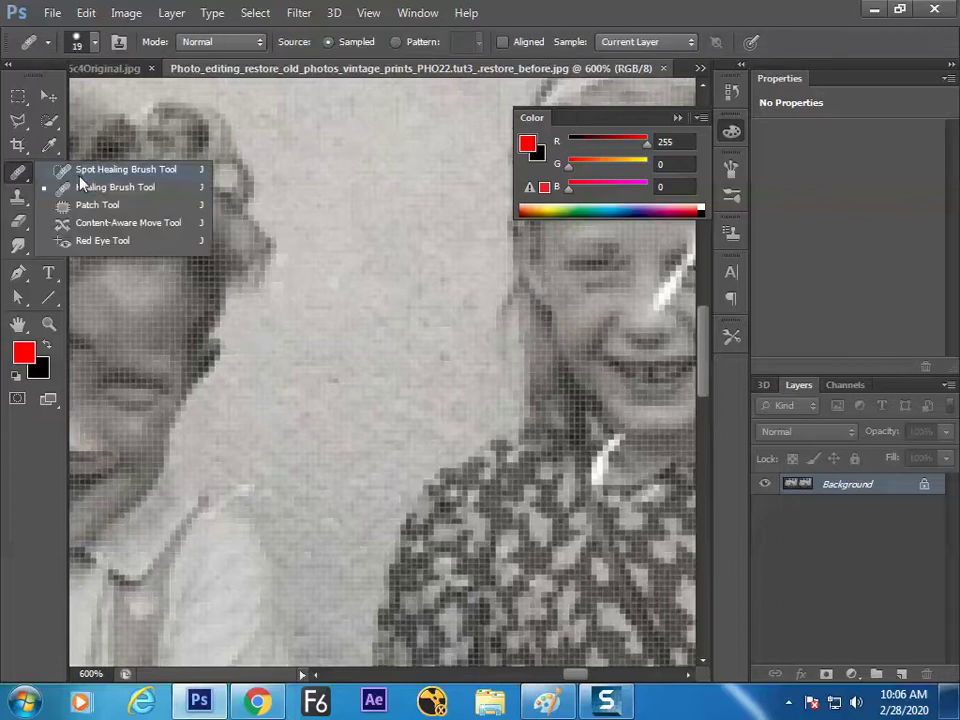
{"action": "left_click", "coordinate": [98, 189]}
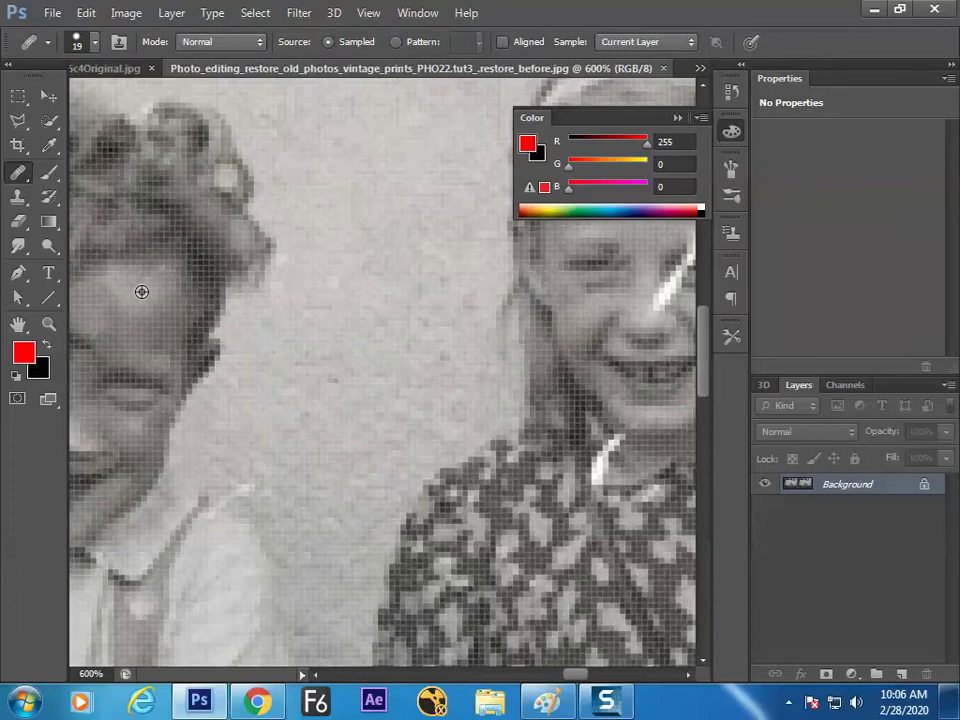
{"action": "left_click", "coordinate": [140, 385], "text": "alt"}
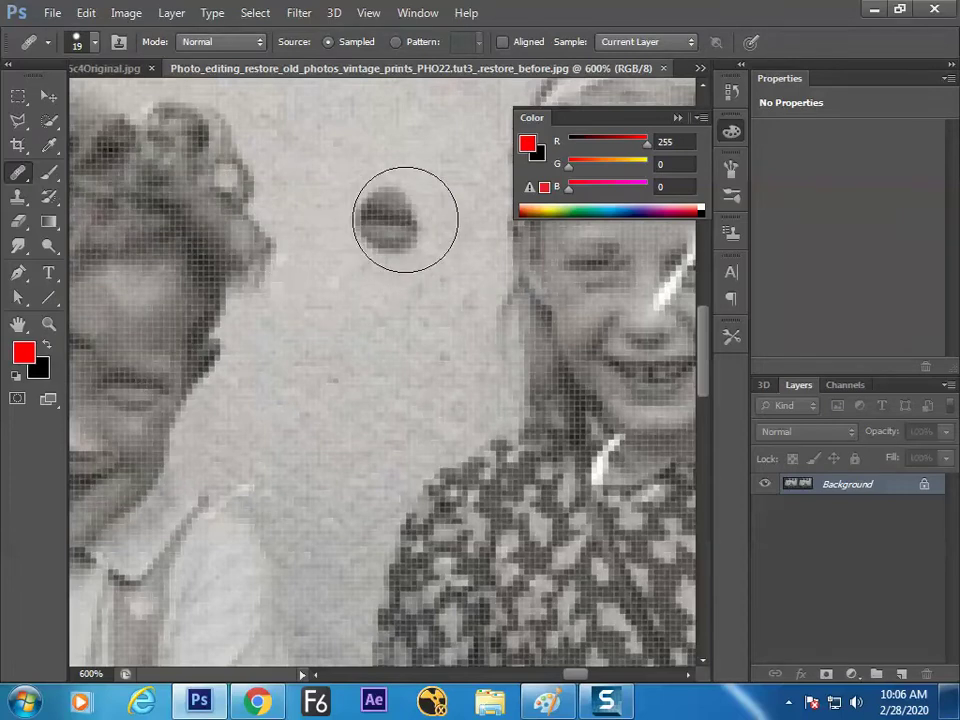
Step: Paint the sampled eye area onto the background between the two children with the Healing Brush Tool and again with the Clone Stamp Tool
{"action": "left_click", "coordinate": [395, 238]}
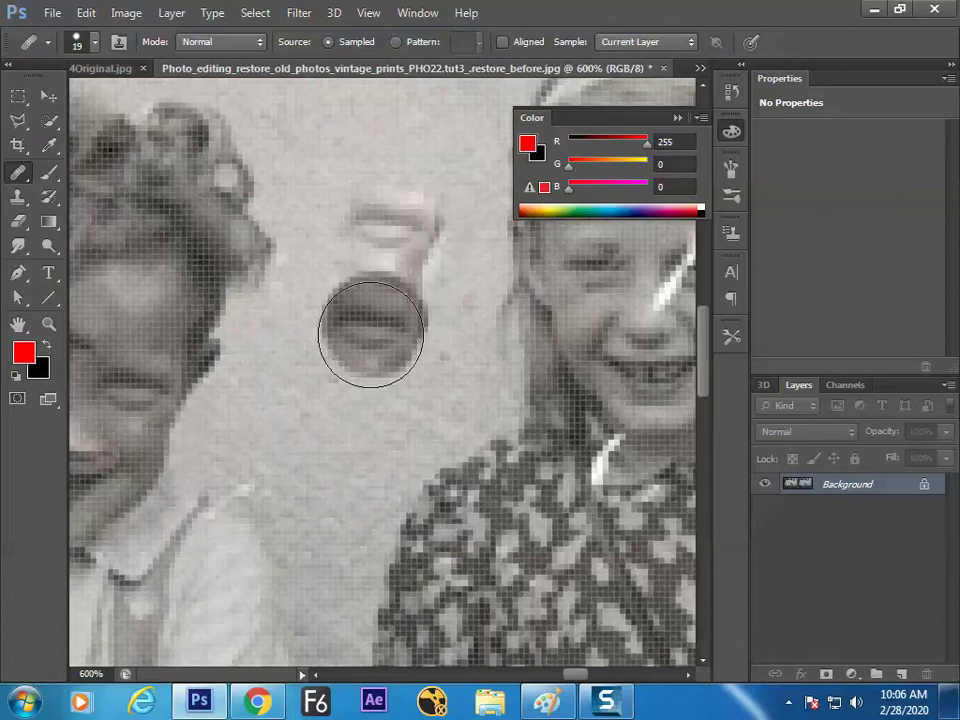
{"action": "left_click", "coordinate": [18, 196]}
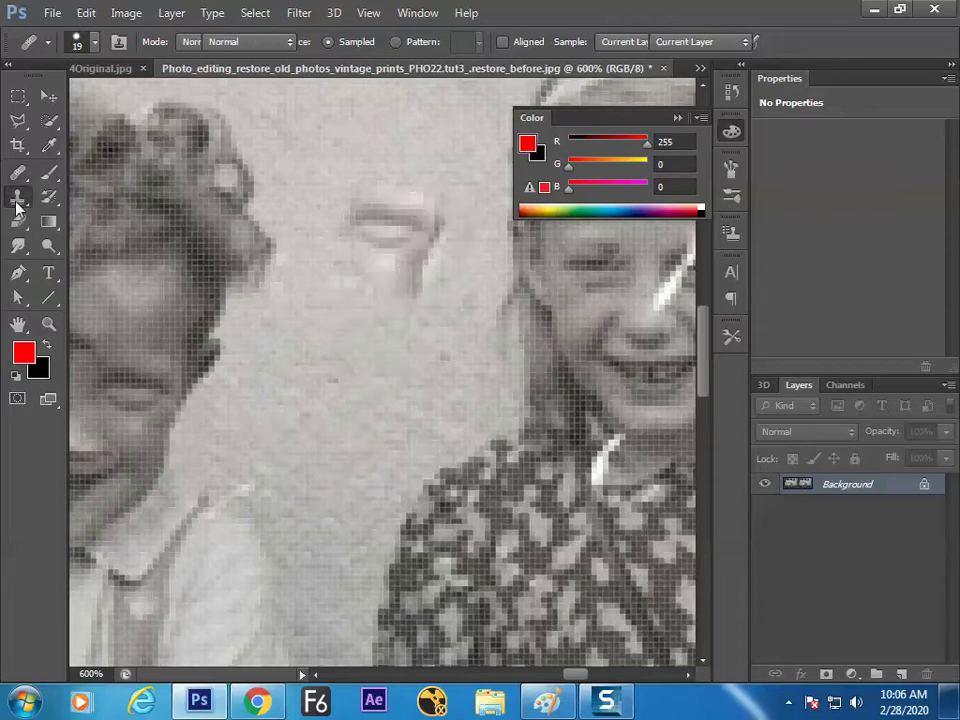
{"action": "left_click", "coordinate": [66, 200]}
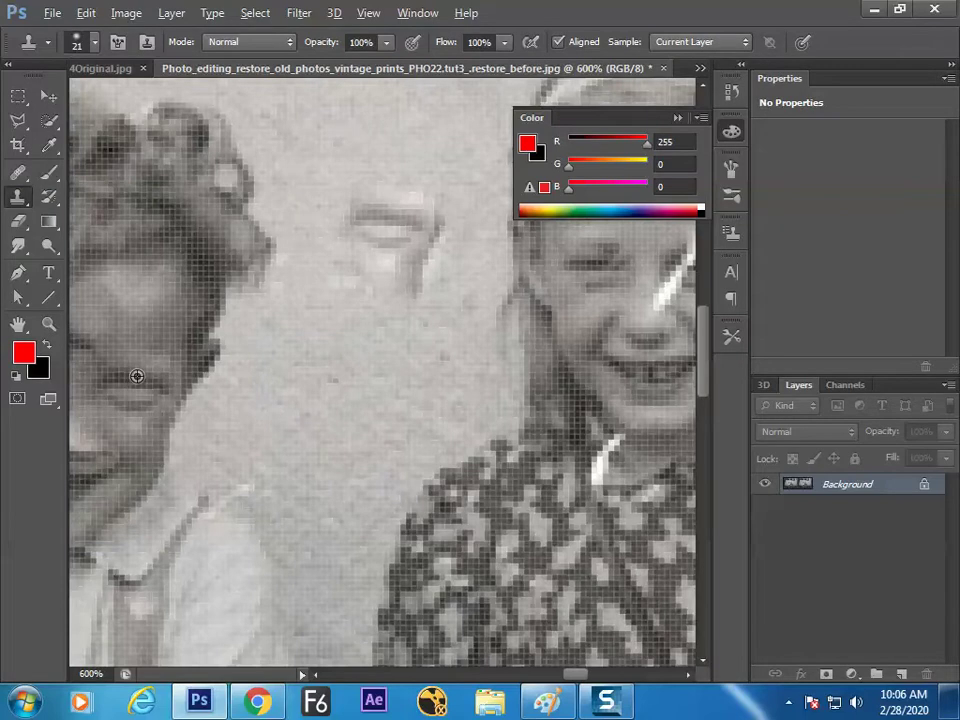
{"action": "mouse_move", "coordinate": [366, 387]}
{"action": "left_mouse_down"}
{"action": "mouse_move", "coordinate": [367, 418]}
{"action": "mouse_move", "coordinate": [353, 372]}
{"action": "mouse_move", "coordinate": [381, 415]}
{"action": "mouse_move", "coordinate": [348, 382]}
{"action": "mouse_move", "coordinate": [395, 397]}
{"action": "mouse_move", "coordinate": [348, 420]}
{"action": "mouse_move", "coordinate": [382, 374]}
{"action": "mouse_move", "coordinate": [311, 468]}
{"action": "left_mouse_up"}
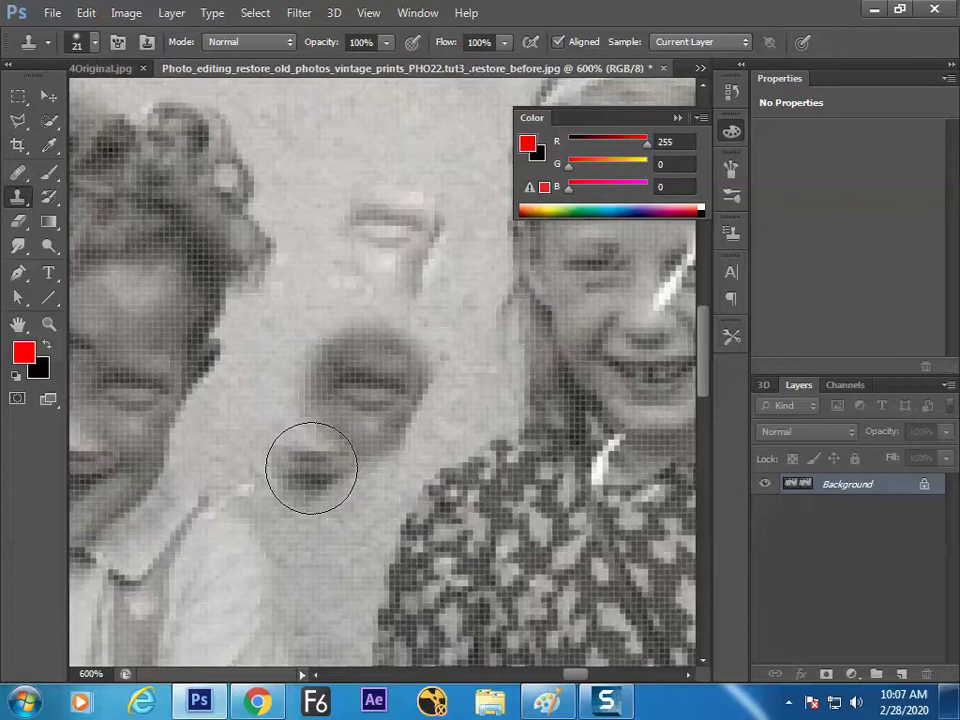
{"action": "left_click", "coordinate": [311, 468]}
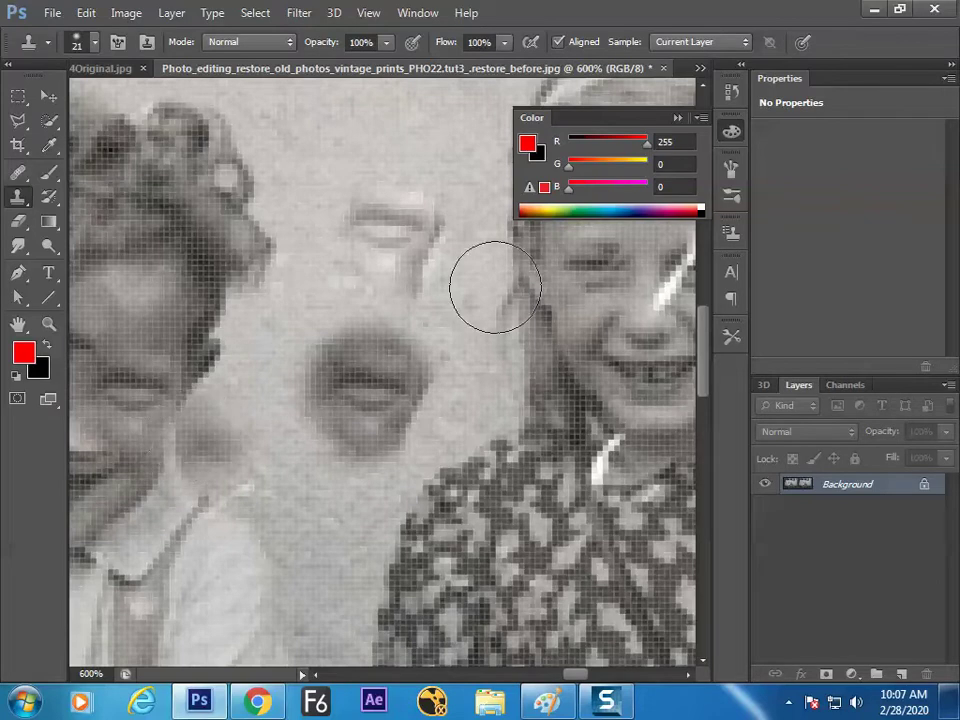
Step: Switch to Paint and handwrite the headings "Spot Healing" and "Healing" side by side on a blank area of the canvas
{"action": "left_click", "coordinate": [547, 702]}
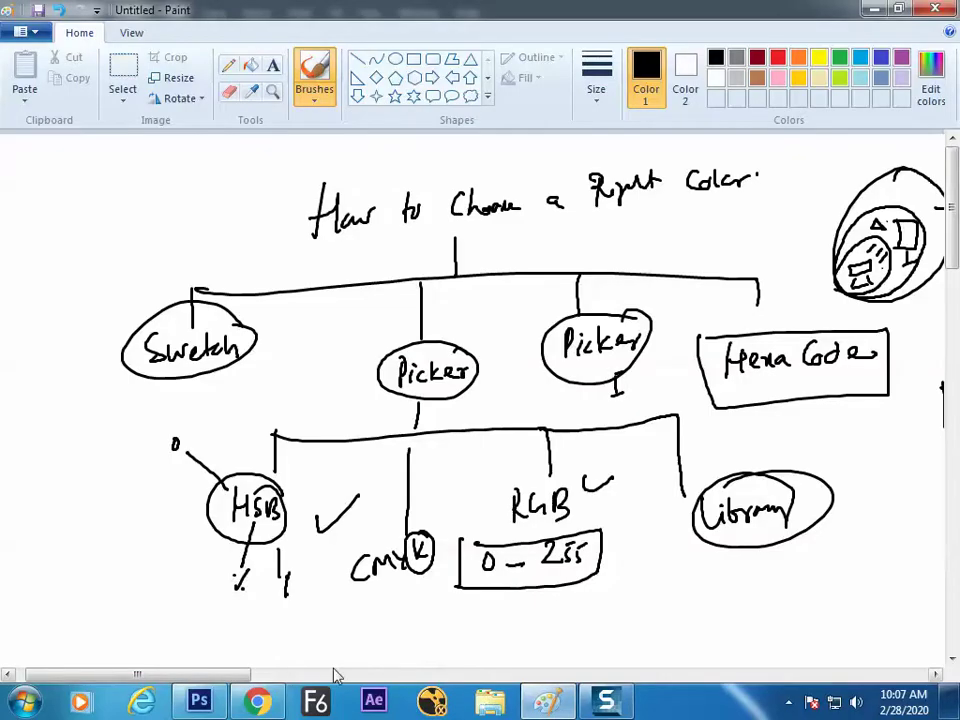
{"action": "left_click", "coordinate": [332, 672]}
{"action": "mouse_move", "coordinate": [332, 668]}
{"action": "left_mouse_down"}
{"action": "mouse_move", "coordinate": [548, 612]}
{"action": "mouse_move", "coordinate": [555, 587]}
{"action": "left_mouse_up"}
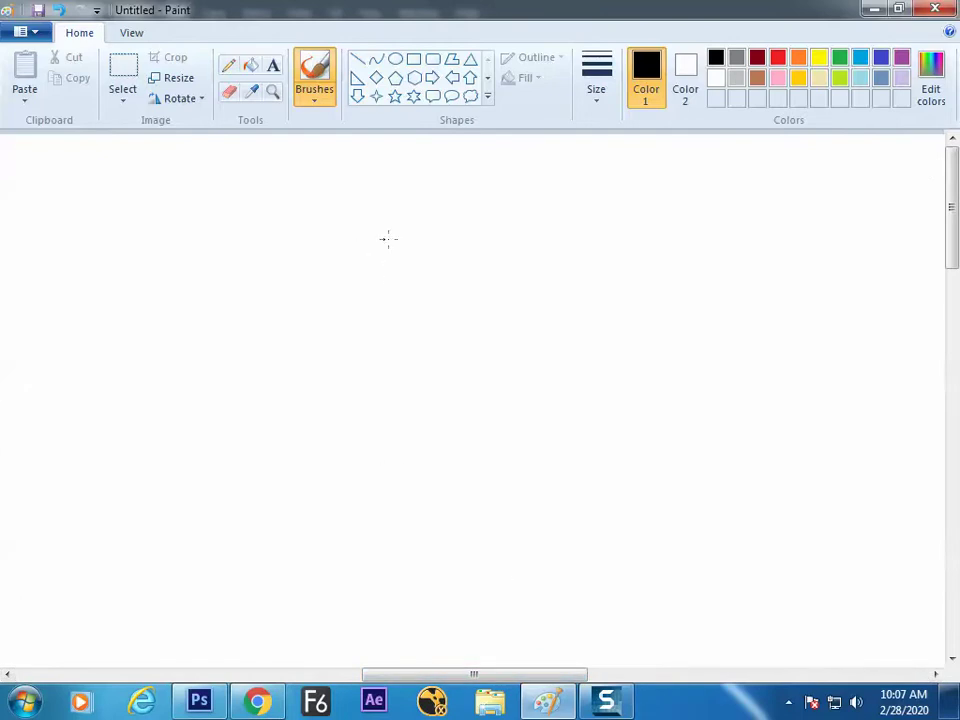
{"action": "mouse_move", "coordinate": [275, 288]}
{"action": "left_mouse_down"}
{"action": "mouse_move", "coordinate": [262, 310]}
{"action": "mouse_move", "coordinate": [285, 320]}
{"action": "mouse_move", "coordinate": [301, 292]}
{"action": "left_mouse_up"}
{"action": "left_click_drag", "start_coordinate": [313, 282], "coordinate": [313, 305]}
{"action": "left_click_drag", "start_coordinate": [307, 292], "coordinate": [319, 290]}
{"action": "mouse_move", "coordinate": [259, 322]}
{"action": "left_mouse_down"}
{"action": "mouse_move", "coordinate": [259, 355]}
{"action": "mouse_move", "coordinate": [280, 352]}
{"action": "left_mouse_up"}
{"action": "mouse_move", "coordinate": [257, 338]}
{"action": "left_mouse_down"}
{"action": "mouse_move", "coordinate": [296, 329]}
{"action": "mouse_move", "coordinate": [320, 346]}
{"action": "mouse_move", "coordinate": [336, 328]}
{"action": "mouse_move", "coordinate": [350, 360]}
{"action": "left_mouse_up"}
{"action": "mouse_move", "coordinate": [467, 281]}
{"action": "left_mouse_down"}
{"action": "mouse_move", "coordinate": [467, 320]}
{"action": "mouse_move", "coordinate": [485, 314]}
{"action": "left_mouse_up"}
{"action": "left_click_drag", "start_coordinate": [467, 298], "coordinate": [506, 311]}
{"action": "mouse_move", "coordinate": [521, 301]}
{"action": "left_mouse_down"}
{"action": "mouse_move", "coordinate": [512, 310]}
{"action": "mouse_move", "coordinate": [525, 312]}
{"action": "left_mouse_up"}
{"action": "mouse_move", "coordinate": [532, 284]}
{"action": "left_mouse_down"}
{"action": "mouse_move", "coordinate": [534, 312]}
{"action": "mouse_move", "coordinate": [560, 312]}
{"action": "mouse_move", "coordinate": [575, 325]}
{"action": "left_mouse_up"}
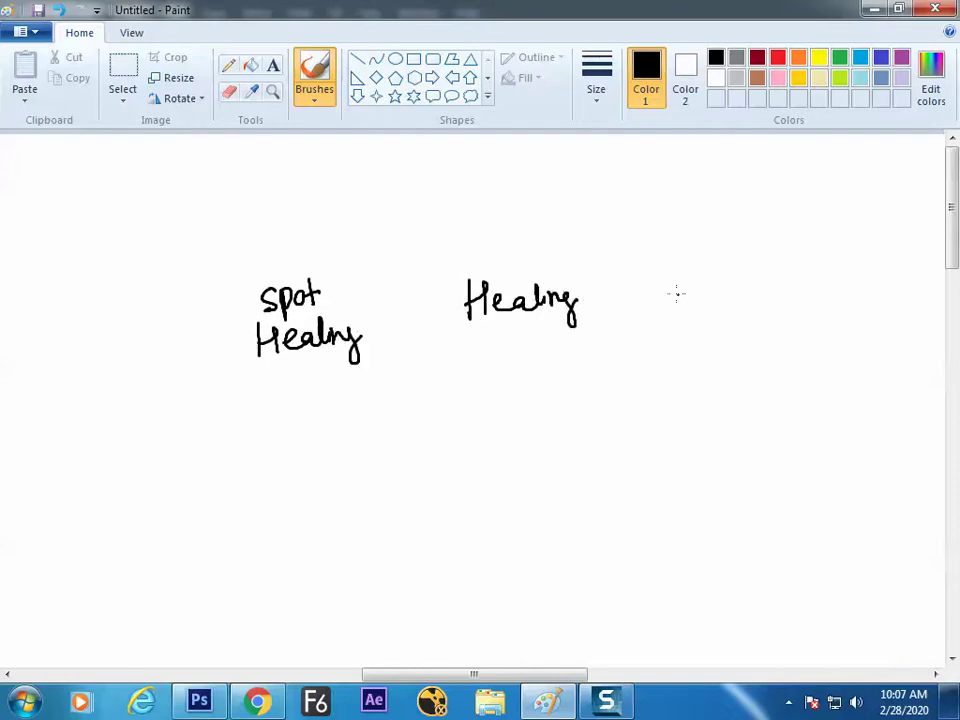
Step: Continue the row of handwritten headings with "Patch", "Containt aware" and "Red eye"
{"action": "mouse_move", "coordinate": [680, 278]}
{"action": "left_mouse_down"}
{"action": "mouse_move", "coordinate": [680, 311]}
{"action": "mouse_move", "coordinate": [686, 295]}
{"action": "mouse_move", "coordinate": [705, 301]}
{"action": "left_mouse_up"}
{"action": "left_click_drag", "start_coordinate": [714, 280], "coordinate": [737, 300]}
{"action": "mouse_move", "coordinate": [741, 274]}
{"action": "left_mouse_down"}
{"action": "mouse_move", "coordinate": [741, 302]}
{"action": "mouse_move", "coordinate": [756, 301]}
{"action": "left_mouse_up"}
{"action": "left_click_drag", "start_coordinate": [408, 680], "coordinate": [443, 680]}
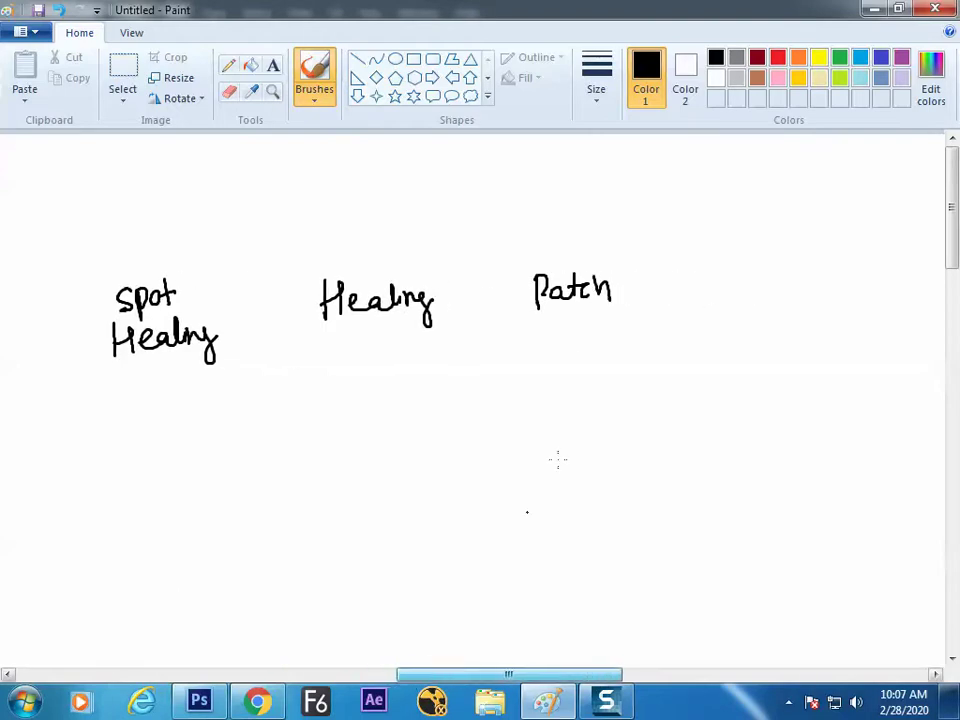
{"action": "mouse_move", "coordinate": [728, 262]}
{"action": "left_mouse_down"}
{"action": "mouse_move", "coordinate": [730, 286]}
{"action": "mouse_move", "coordinate": [758, 285]}
{"action": "mouse_move", "coordinate": [797, 278]}
{"action": "mouse_move", "coordinate": [814, 258]}
{"action": "left_mouse_up"}
{"action": "mouse_move", "coordinate": [760, 300]}
{"action": "left_mouse_down"}
{"action": "mouse_move", "coordinate": [806, 298]}
{"action": "mouse_move", "coordinate": [836, 305]}
{"action": "left_mouse_up"}
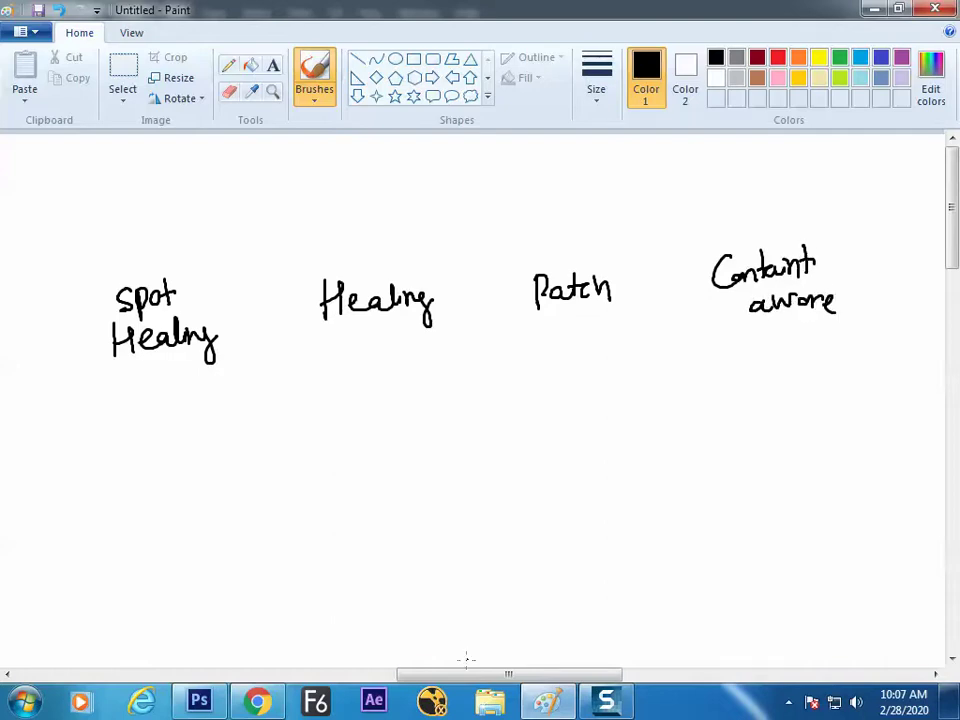
{"action": "left_click_drag", "start_coordinate": [468, 675], "coordinate": [484, 679]}
{"action": "mouse_move", "coordinate": [846, 259]}
{"action": "left_mouse_down"}
{"action": "mouse_move", "coordinate": [870, 283]}
{"action": "mouse_move", "coordinate": [889, 281]}
{"action": "mouse_move", "coordinate": [868, 304]}
{"action": "mouse_move", "coordinate": [876, 348]}
{"action": "mouse_move", "coordinate": [894, 330]}
{"action": "left_mouse_up"}
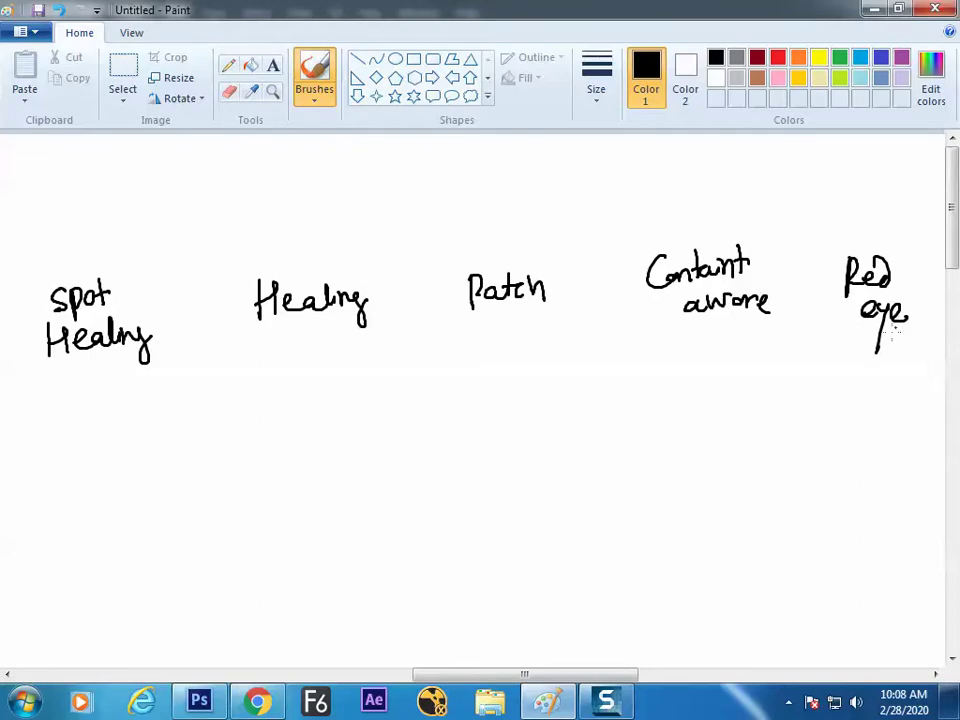
Step: Sketch a dot under Spot Healing, two small circles joined by an arrow under Healing, and two irregular outlines with a double arrow under Patch
{"action": "left_click", "coordinate": [351, 435]}
{"action": "left_click", "coordinate": [129, 481]}
{"action": "left_click_drag", "start_coordinate": [310, 411], "coordinate": [312, 423]}
{"action": "left_click_drag", "start_coordinate": [382, 397], "coordinate": [341, 415]}
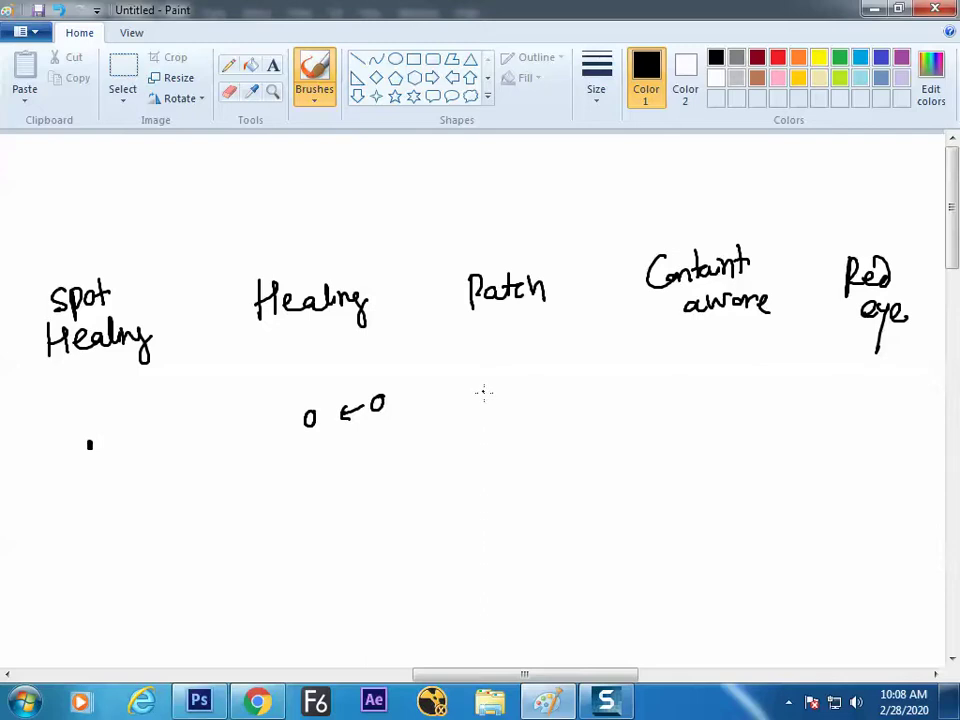
{"action": "mouse_move", "coordinate": [482, 392]}
{"action": "left_mouse_down"}
{"action": "mouse_move", "coordinate": [508, 373]}
{"action": "mouse_move", "coordinate": [522, 394]}
{"action": "mouse_move", "coordinate": [503, 424]}
{"action": "mouse_move", "coordinate": [482, 392]}
{"action": "left_mouse_up"}
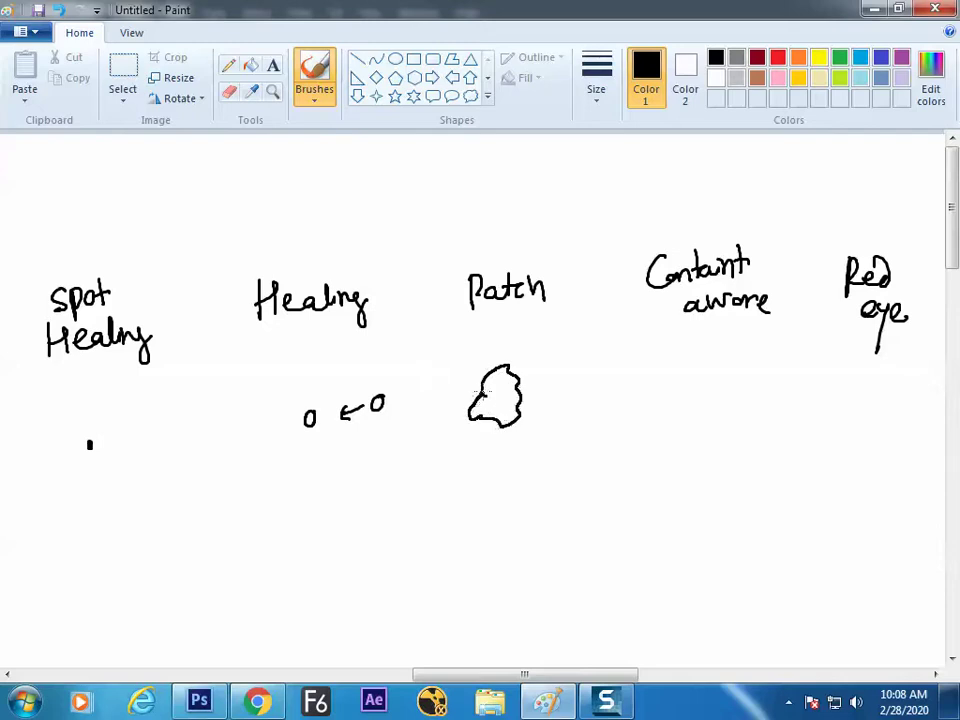
{"action": "mouse_move", "coordinate": [571, 387]}
{"action": "left_mouse_down"}
{"action": "mouse_move", "coordinate": [564, 375]}
{"action": "mouse_move", "coordinate": [603, 380]}
{"action": "mouse_move", "coordinate": [578, 412]}
{"action": "mouse_move", "coordinate": [580, 386]}
{"action": "mouse_move", "coordinate": [546, 398]}
{"action": "mouse_move", "coordinate": [552, 405]}
{"action": "left_mouse_up"}
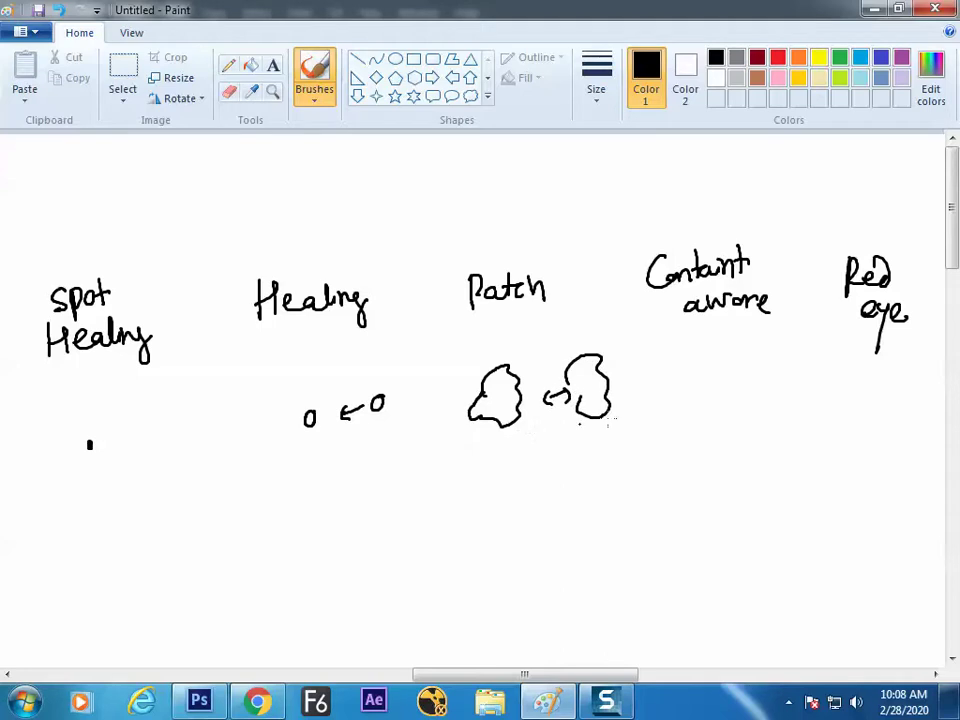
Step: Sketch an oval with an arrow to the word "out" under Containt aware, and a red dot with an arrow to a black dot under Red eye
{"action": "mouse_move", "coordinate": [716, 393]}
{"action": "left_mouse_down"}
{"action": "mouse_move", "coordinate": [706, 410]}
{"action": "mouse_move", "coordinate": [720, 452]}
{"action": "mouse_move", "coordinate": [739, 410]}
{"action": "mouse_move", "coordinate": [726, 389]}
{"action": "left_mouse_up"}
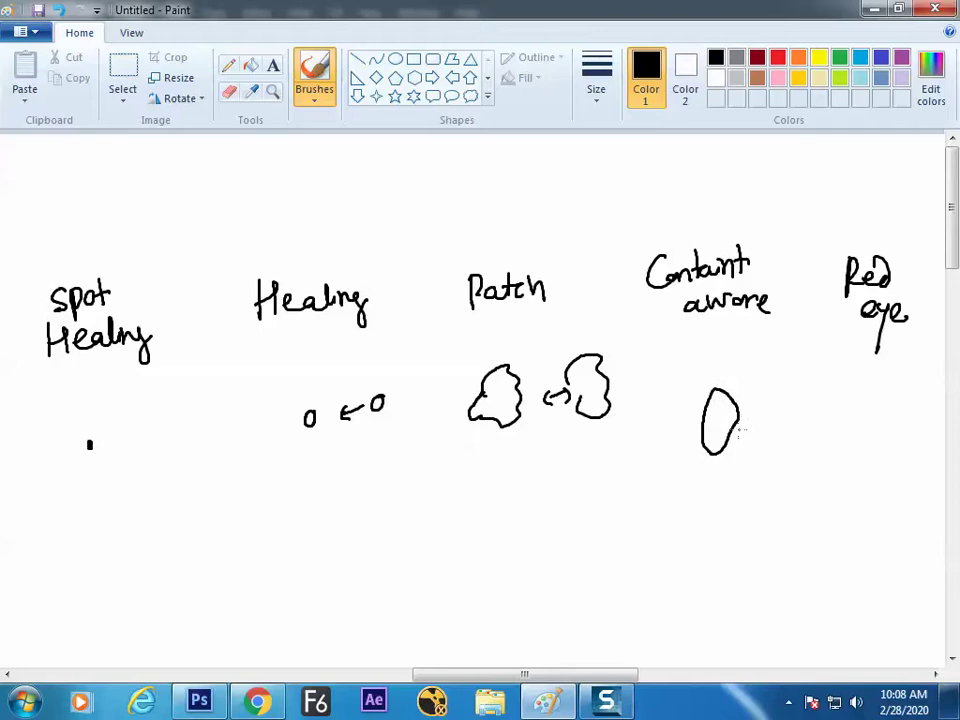
{"action": "mouse_move", "coordinate": [738, 421]}
{"action": "left_mouse_down"}
{"action": "mouse_move", "coordinate": [783, 455]}
{"action": "mouse_move", "coordinate": [822, 446]}
{"action": "left_mouse_up"}
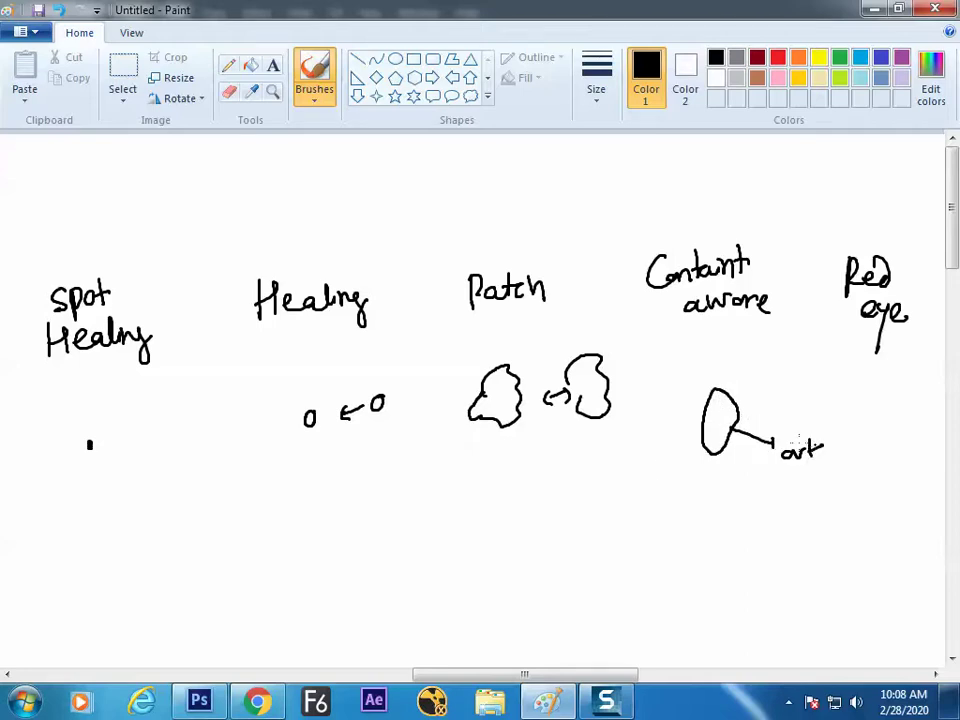
{"action": "left_click", "coordinate": [778, 57]}
{"action": "left_click_drag", "start_coordinate": [852, 376], "coordinate": [852, 386]}
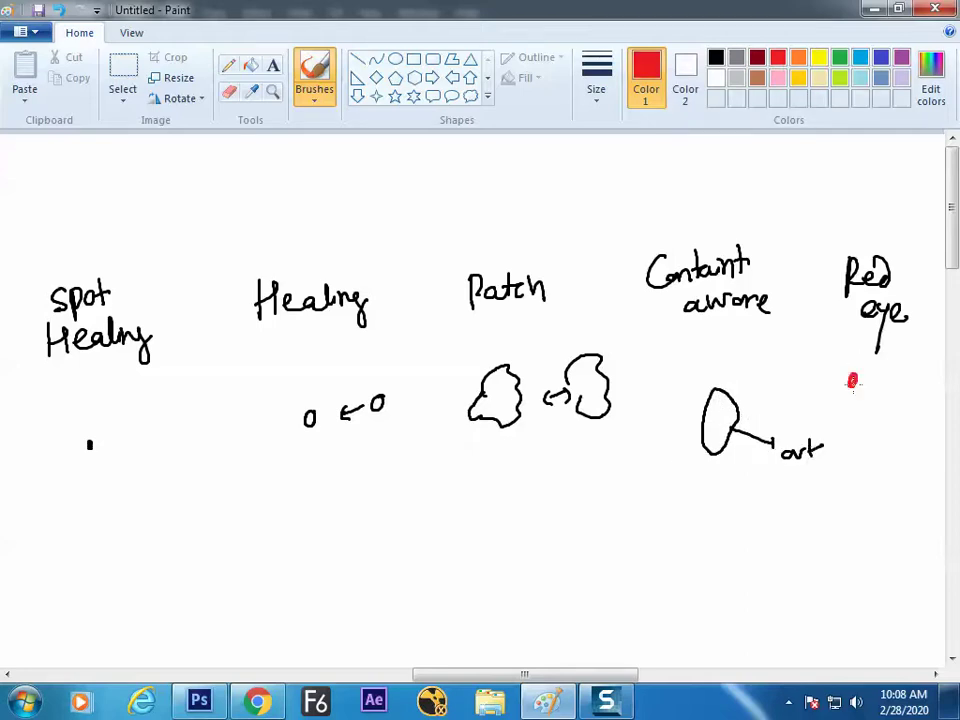
{"action": "left_click", "coordinate": [716, 57]}
{"action": "left_click", "coordinate": [898, 380]}
{"action": "left_click_drag", "start_coordinate": [869, 383], "coordinate": [884, 388]}
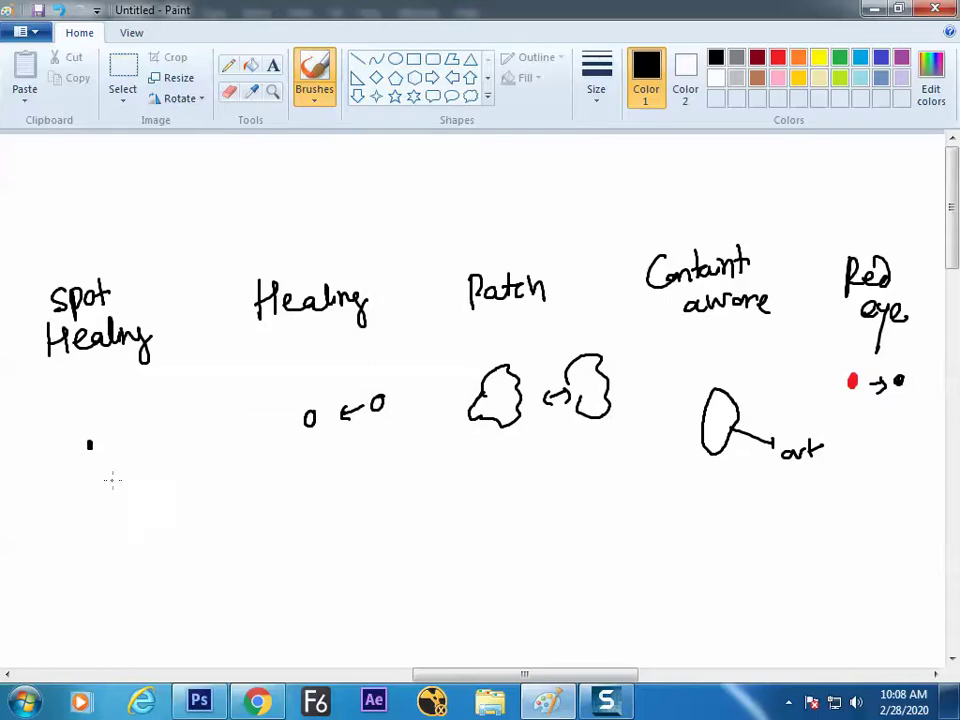
Step: Handwrite "Brush" below the dot in the Spot Healing column
{"action": "mouse_move", "coordinate": [84, 538]}
{"action": "left_mouse_down"}
{"action": "mouse_move", "coordinate": [95, 550]}
{"action": "mouse_move", "coordinate": [138, 548]}
{"action": "mouse_move", "coordinate": [155, 563]}
{"action": "left_mouse_up"}
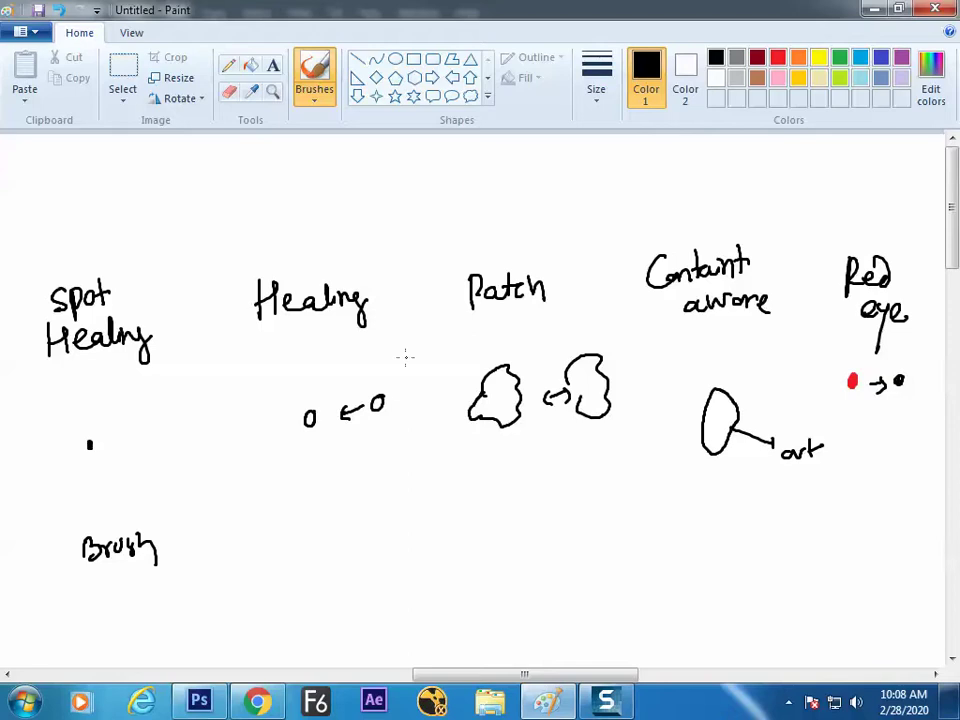